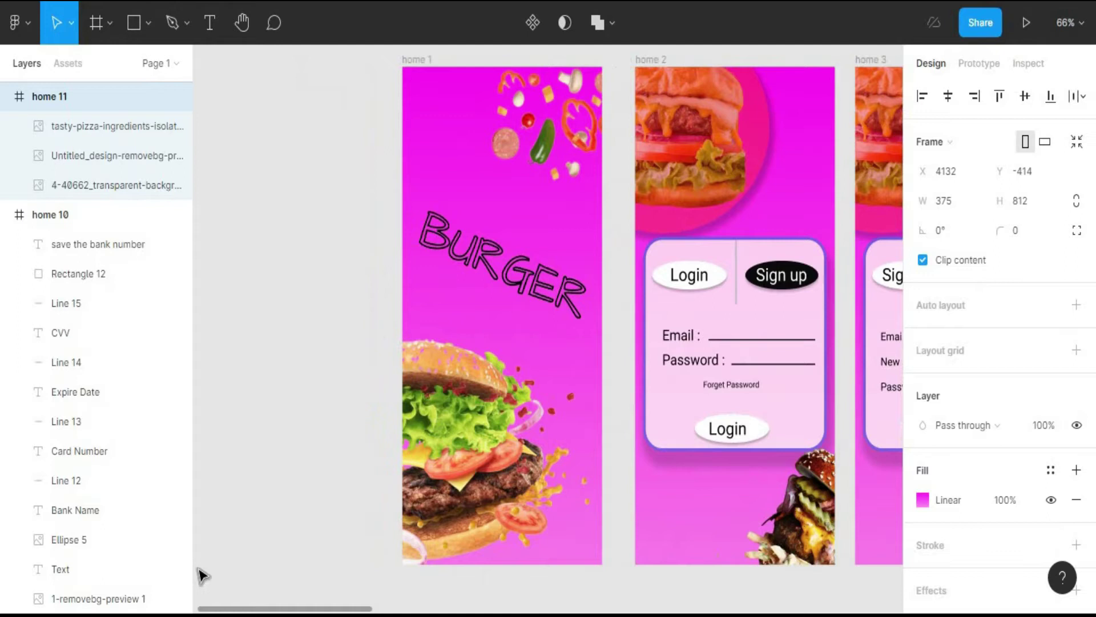
# Step: Scroll across the Figma file browser to find the new design file option
pyautogui.hscroll(2, 205, 577)
pyautogui.hscroll(1, 220, 578)
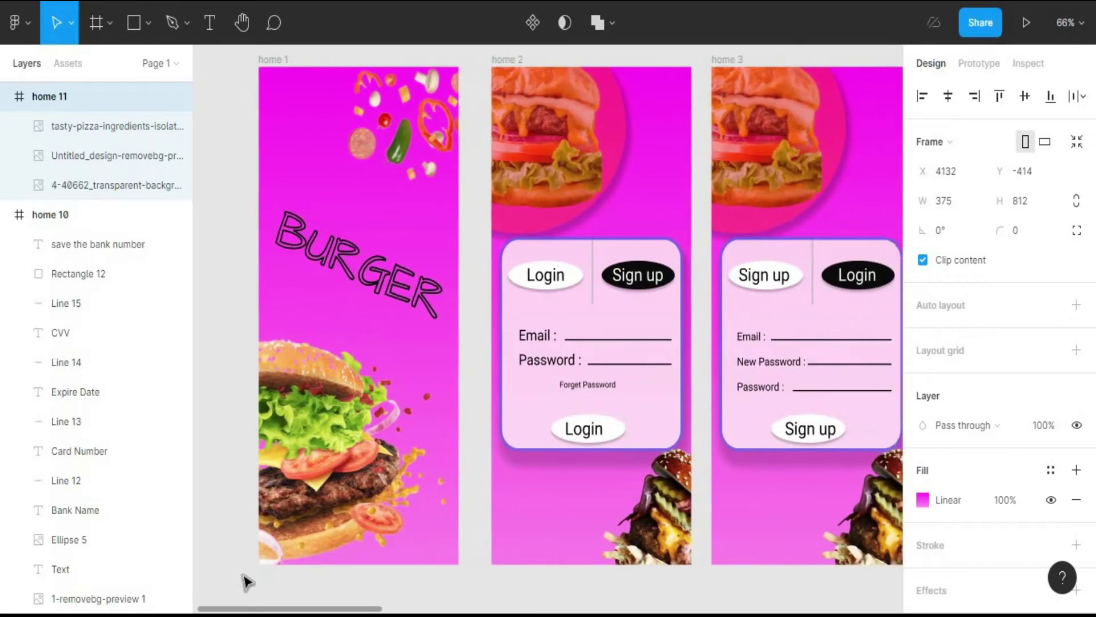
pyautogui.hscroll(2, 262, 584)
pyautogui.hscroll(1, 269, 582)
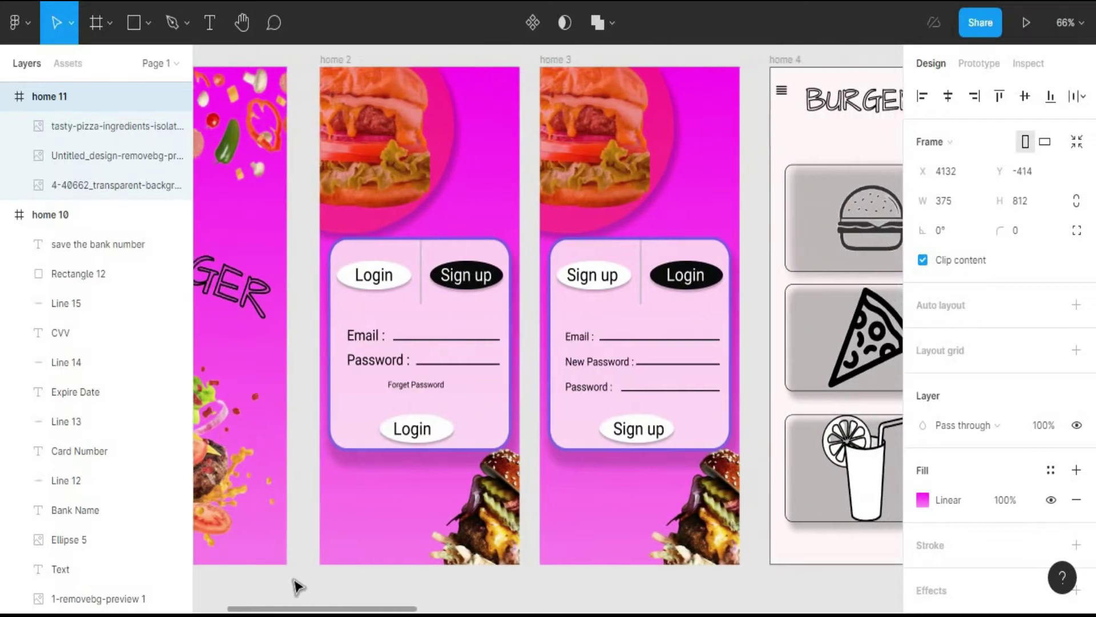
pyautogui.hscroll(1, 296, 586)
pyautogui.hscroll(2, 303, 587)
pyautogui.hscroll(2, 325, 588)
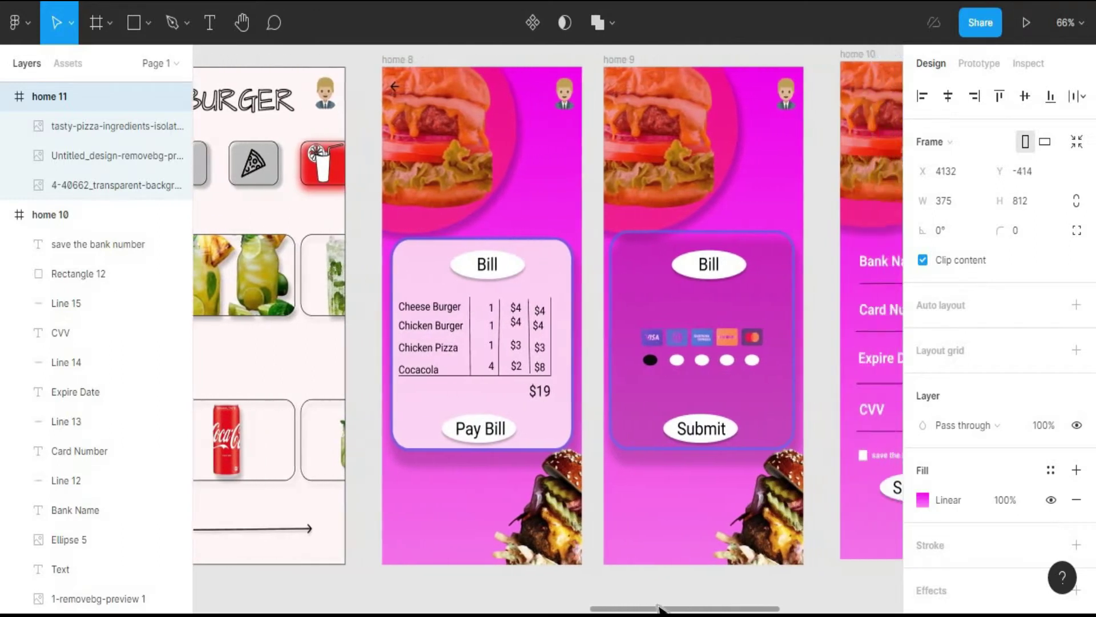
pyautogui.moveTo(712, 610); pyautogui.dragTo(790, 610)
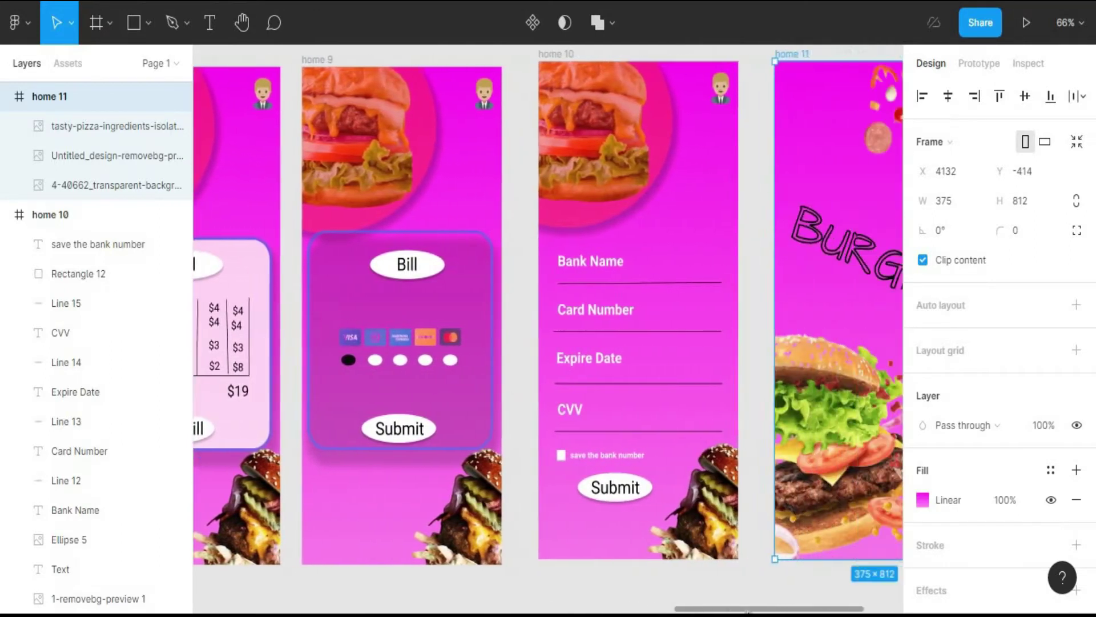
pyautogui.hscroll(2, 548, 309)
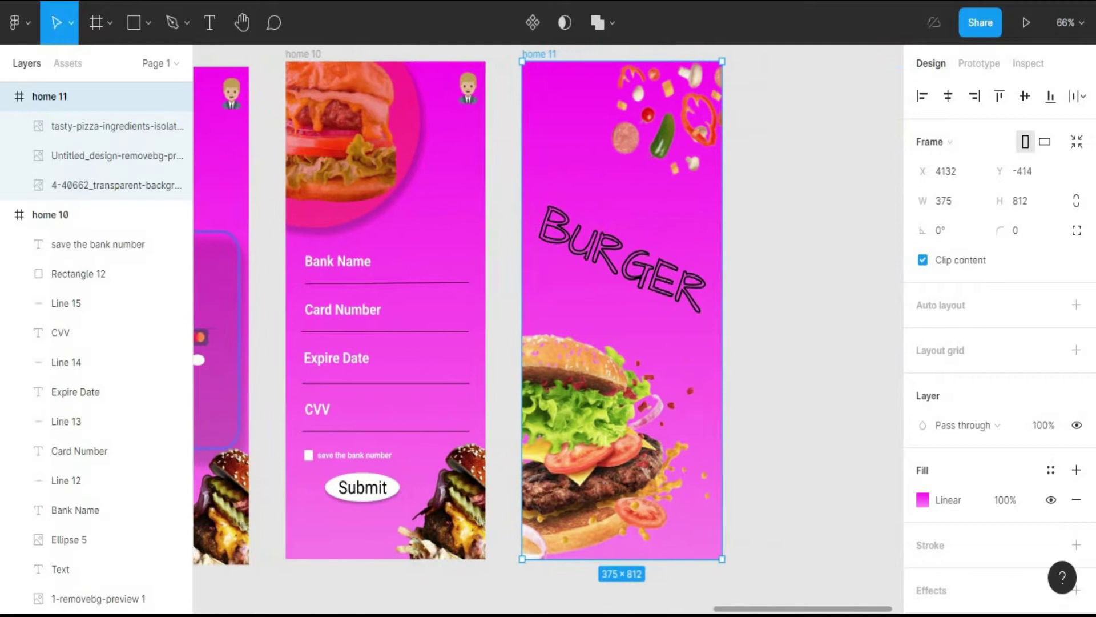
pyautogui.hscroll(3, 548, 308)
pyautogui.hscroll(3, 548, 309)
pyautogui.hscroll(3, 549, 308)
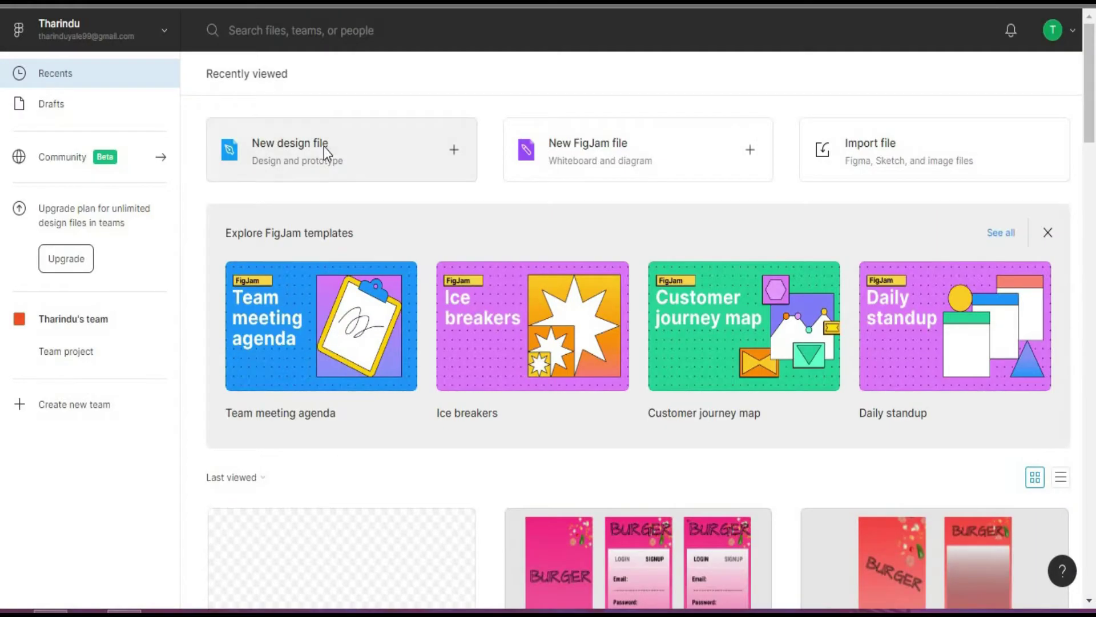
# Step: Start a new design file with an iPhone 11 Pro frame named home 1
pyautogui.click(325, 153)
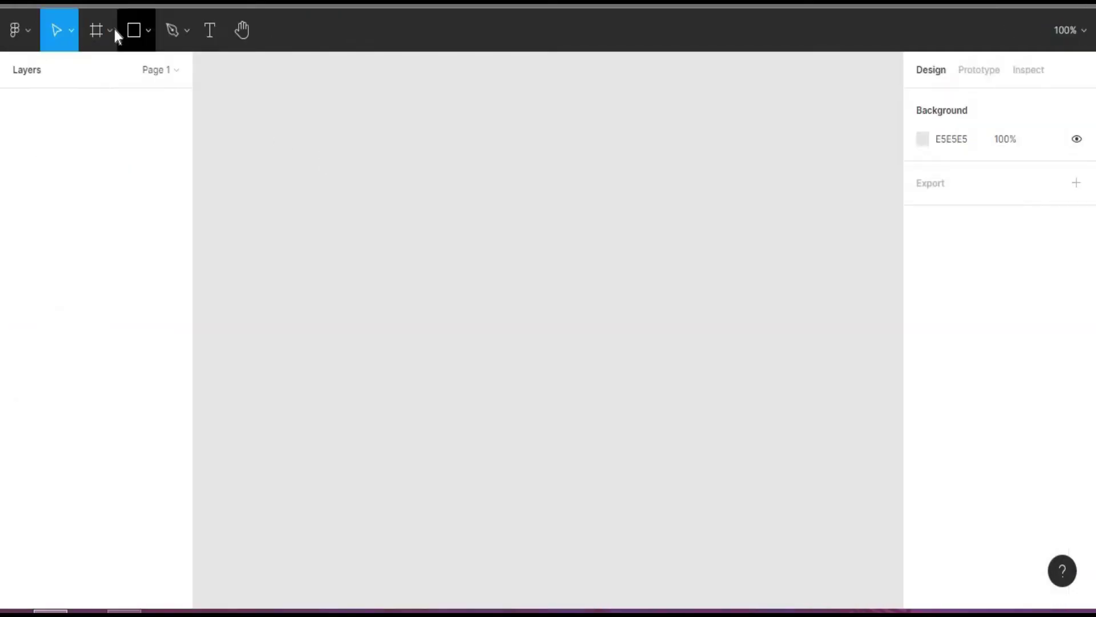
pyautogui.click(113, 30)
pyautogui.click(111, 74)
pyautogui.click(957, 276)
pyautogui.doubleClick(109, 108)
pyautogui.write('1')
pyautogui.press('Return')
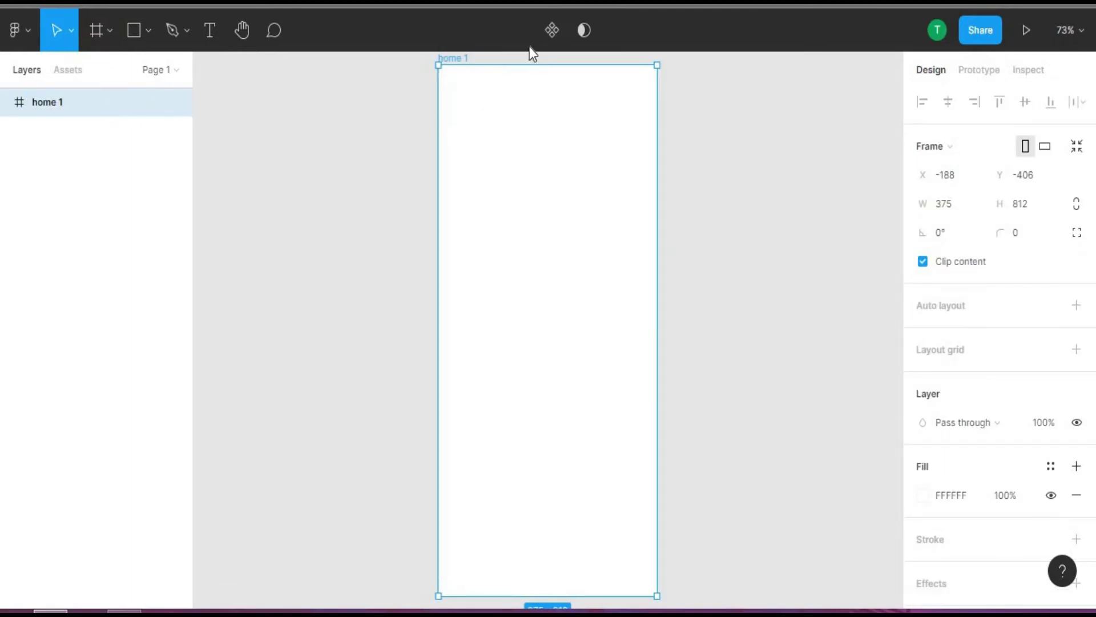
# Step: Fill the frame with a magenta linear gradient fading to 51% opacity at the bottom
pyautogui.scroll(-2, 994, 366)
pyautogui.click(923, 408)
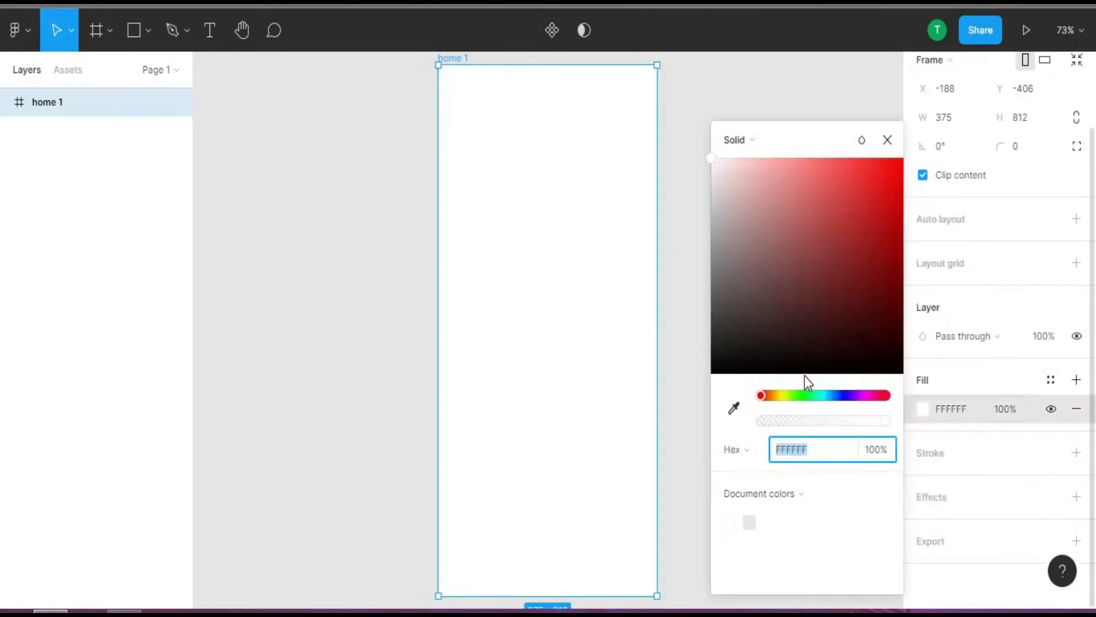
pyautogui.click(714, 159)
pyautogui.click(872, 394)
pyautogui.moveTo(793, 204); pyautogui.dragTo(903, 158)
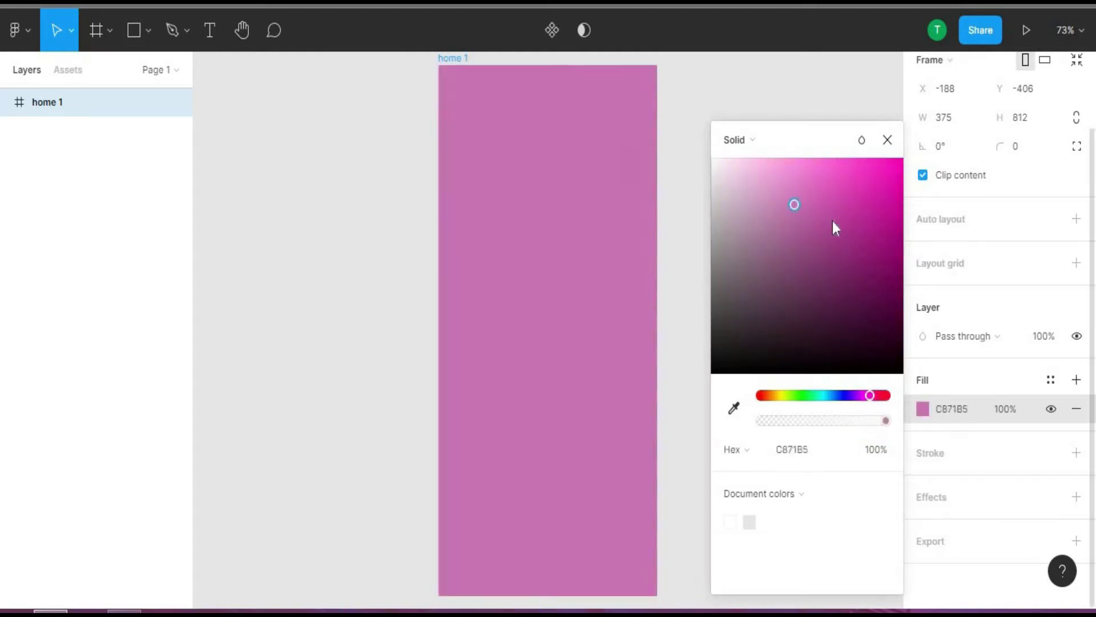
pyautogui.click(847, 420)
pyautogui.moveTo(849, 421); pyautogui.dragTo(885, 420)
pyautogui.click(737, 140)
pyautogui.click(736, 160)
pyautogui.click(884, 115)
pyautogui.moveTo(785, 420); pyautogui.dragTo(825, 420)
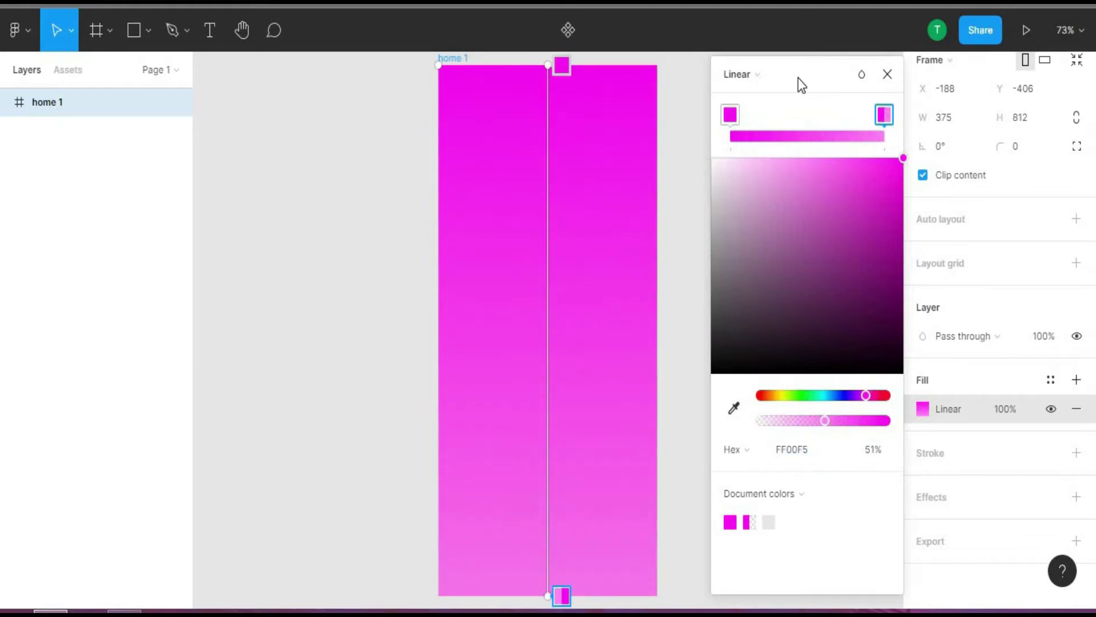
pyautogui.press('Escape')
# Step: Place the burger photo at the bottom of home 1 and name the file burger app
pyautogui.click(147, 30)
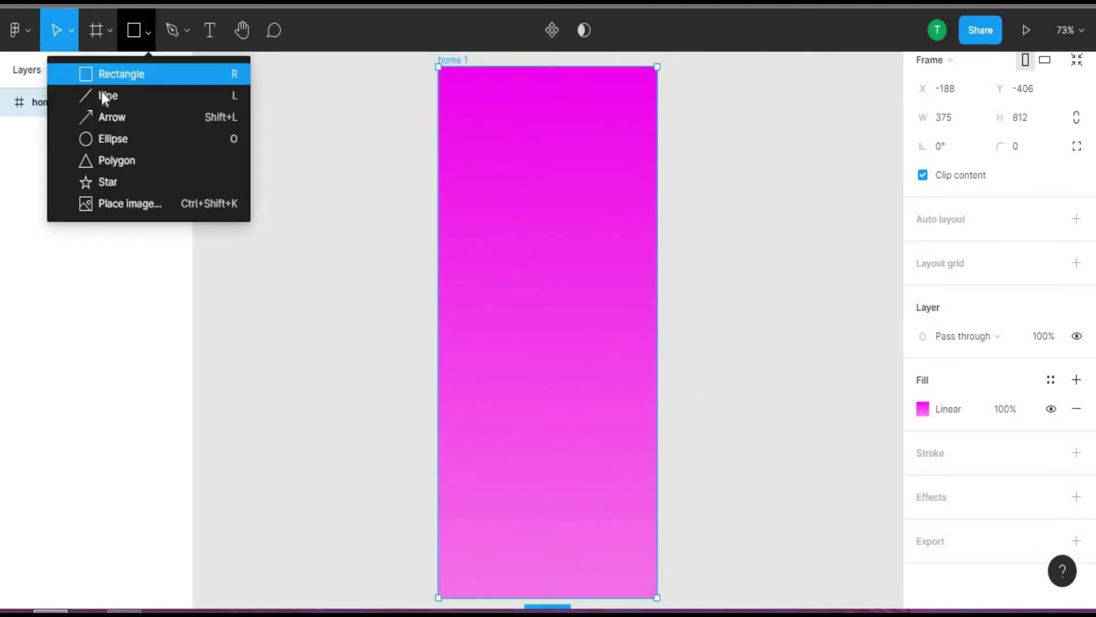
pyautogui.click(129, 203)
pyautogui.click(365, 109)
pyautogui.click(960, 579)
pyautogui.click(524, 439)
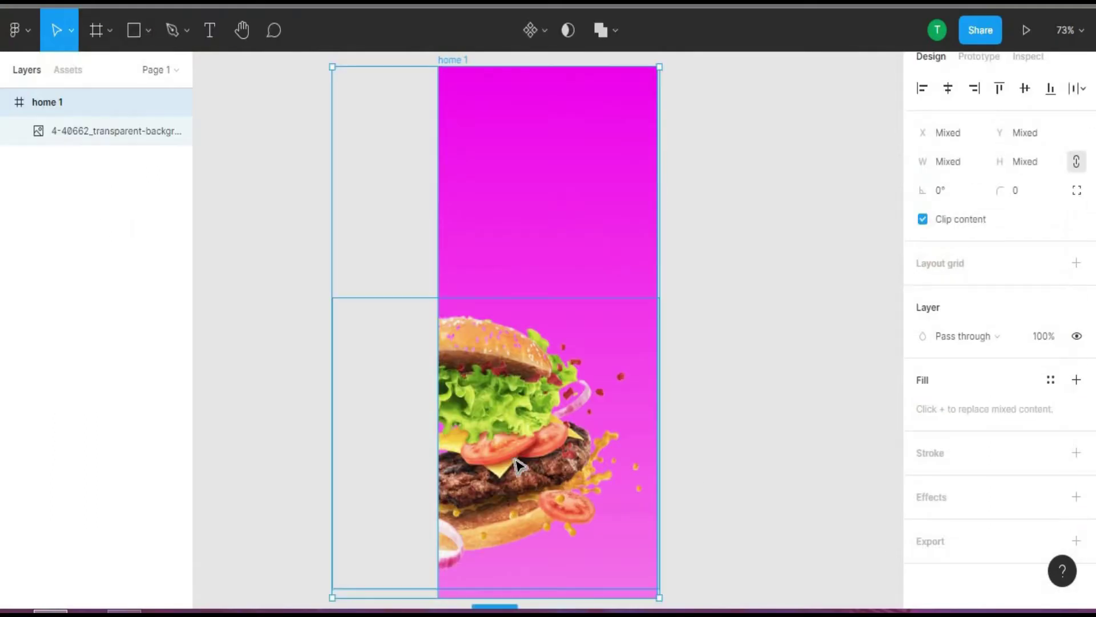
pyautogui.moveTo(521, 491); pyautogui.dragTo(523, 505)
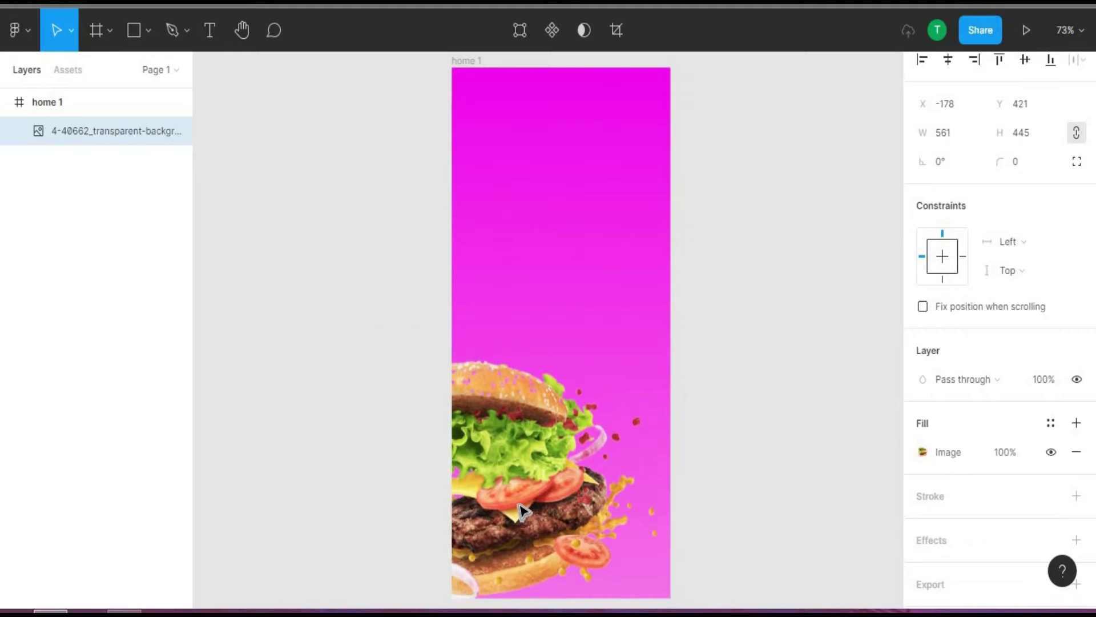
pyautogui.click(542, 197)
pyautogui.click(561, 30)
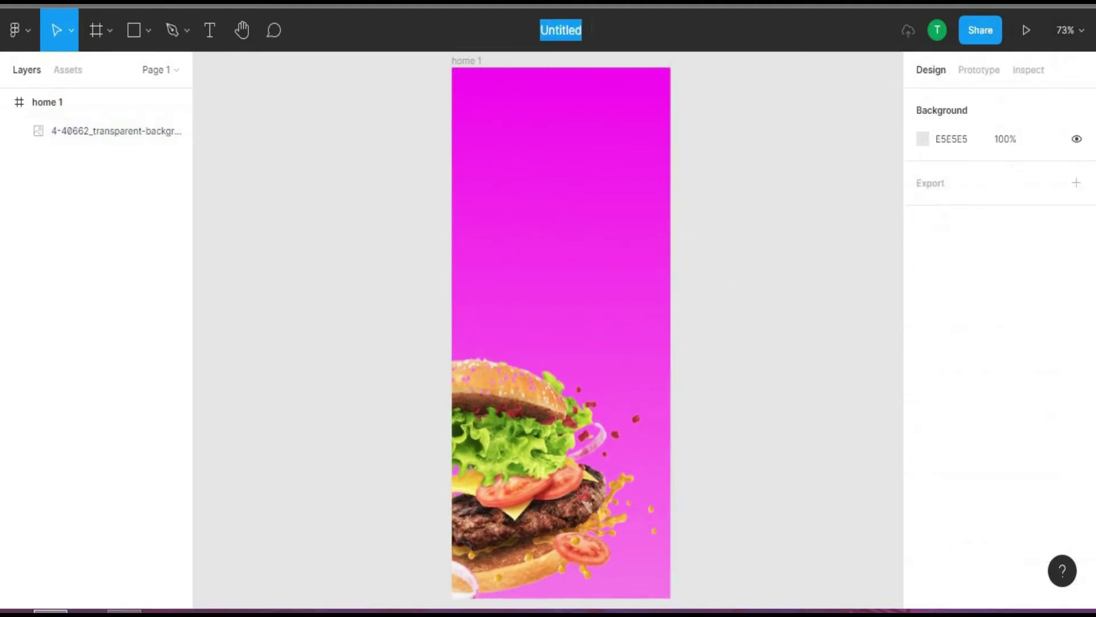
pyautogui.write('app')
pyautogui.press('Return')
# Step: Place the BURGER lettering image above the burger and shrink it slightly
pyautogui.click(137, 46)
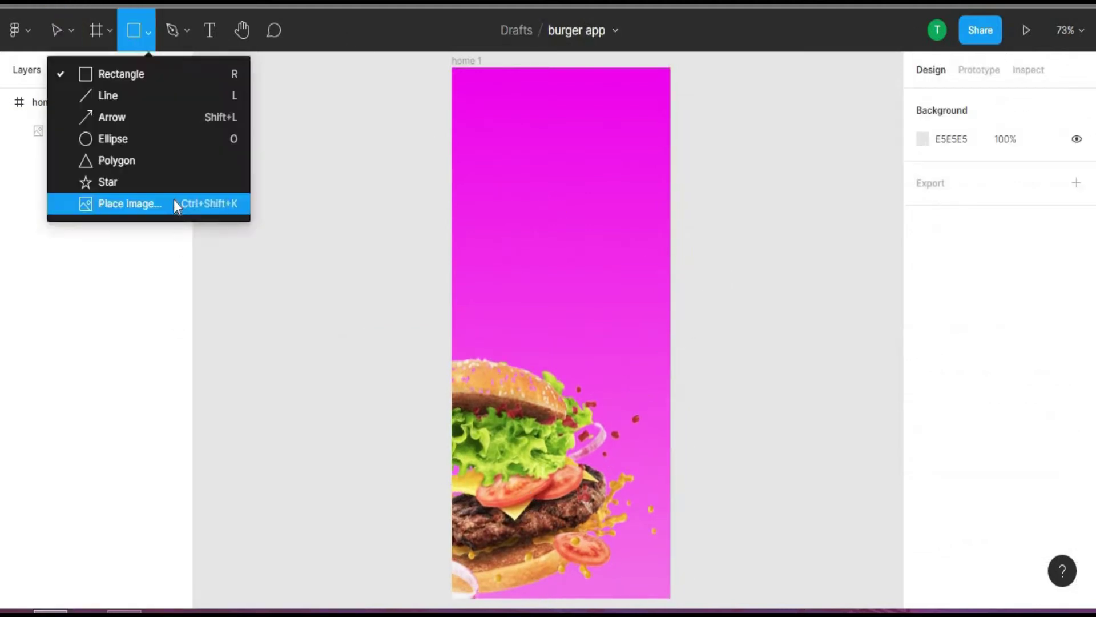
pyautogui.click(173, 200)
pyautogui.click(1038, 234)
pyautogui.click(985, 578)
pyautogui.click(574, 211)
pyautogui.moveTo(577, 215); pyautogui.dragTo(614, 201)
pyautogui.moveTo(701, 326)
pyautogui.mouseDown()
pyautogui.moveTo(708, 261)
pyautogui.moveTo(686, 252)
pyautogui.moveTo(693, 233)
pyautogui.moveTo(617, 289)
pyautogui.moveTo(565, 212)
pyautogui.moveTo(578, 342)
pyautogui.mouseUp()
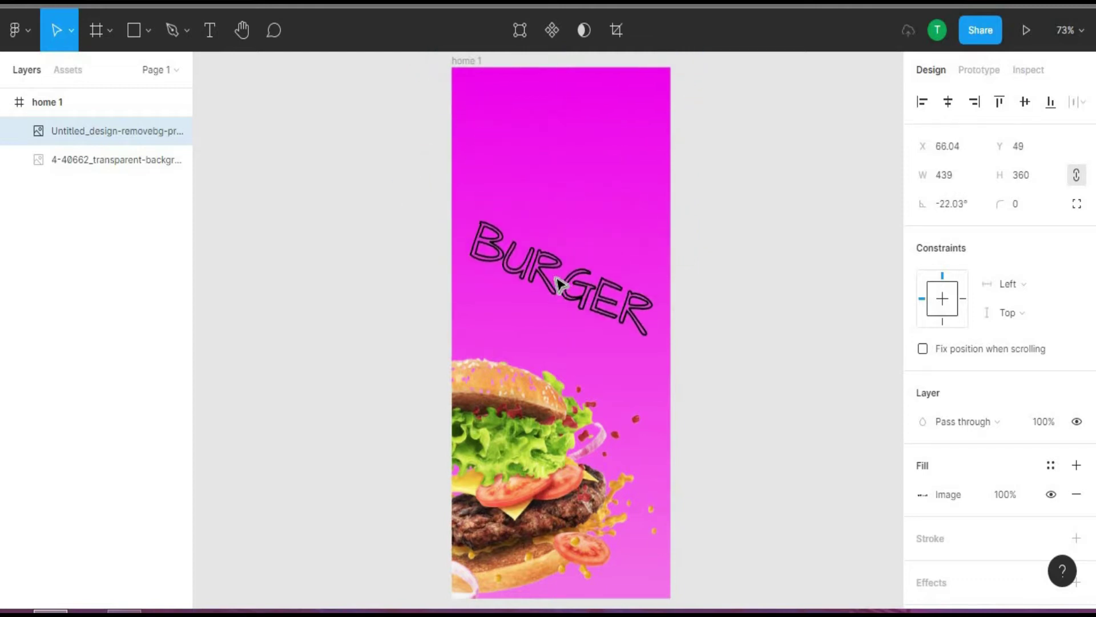
# Step: Add the pizza ingredients image rotated at the top of home 1
pyautogui.hotkey('ctrl', 'shift', 'k')
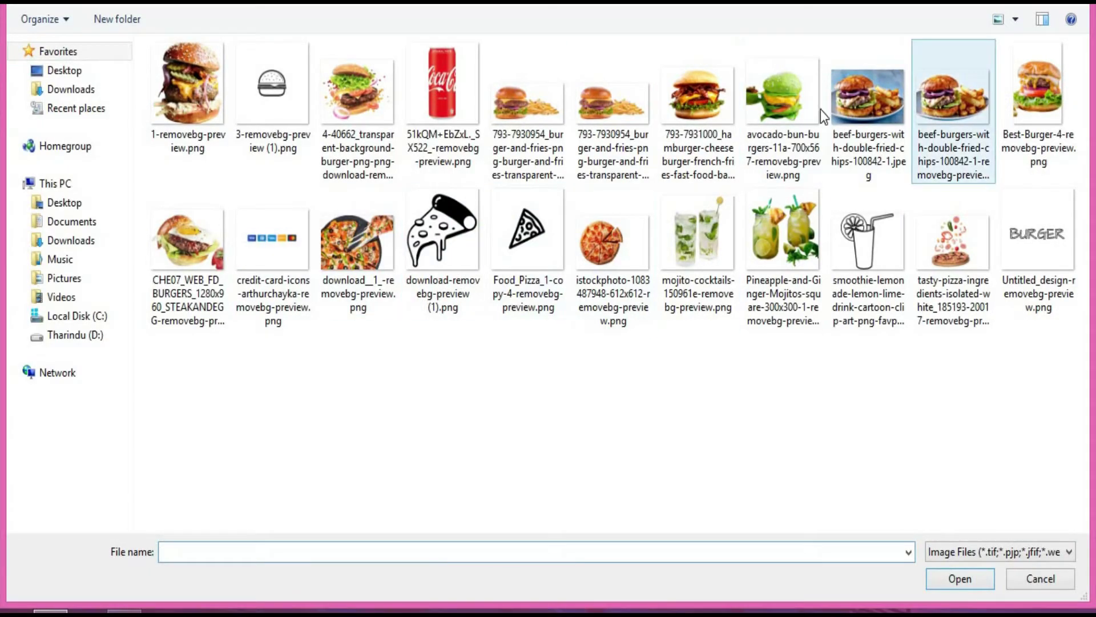
pyautogui.doubleClick(953, 240)
pyautogui.click(590, 103)
pyautogui.moveTo(770, 238); pyautogui.dragTo(626, 109)
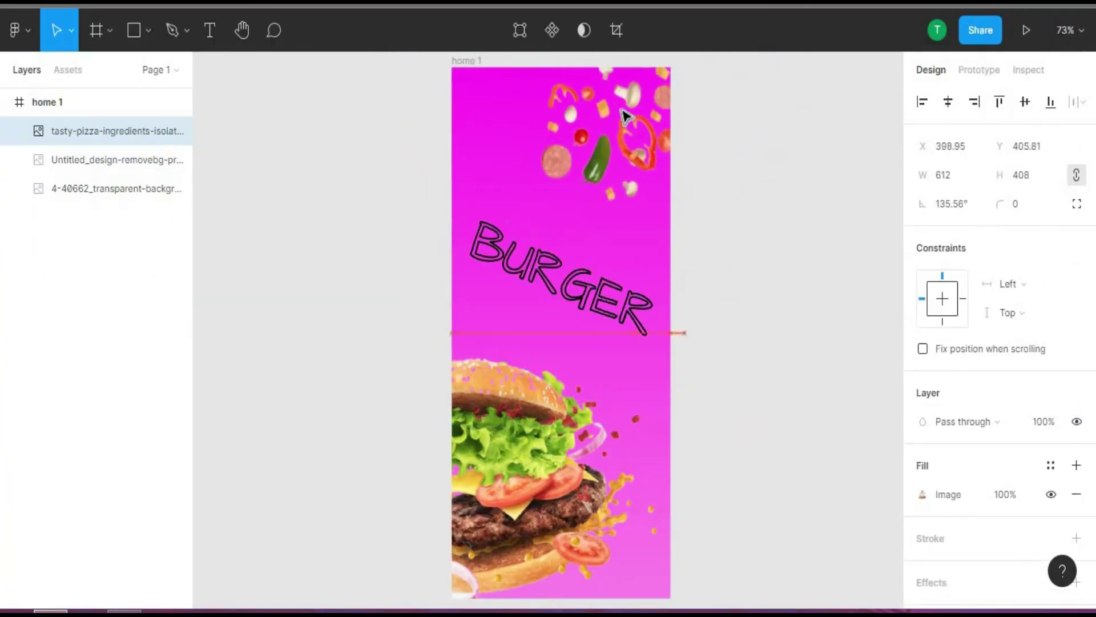
pyautogui.click(715, 363)
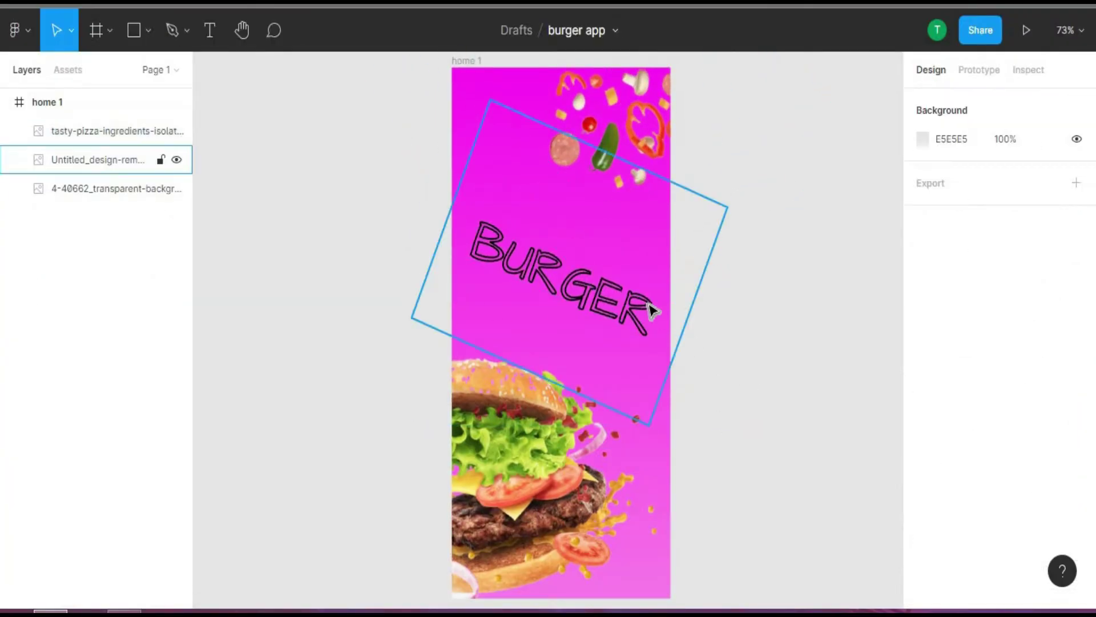
pyautogui.click(112, 109)
# Step: Paste a copy of home 1 as home 2 and position it beside the original
pyautogui.rightClick(715, 135)
pyautogui.click(751, 152)
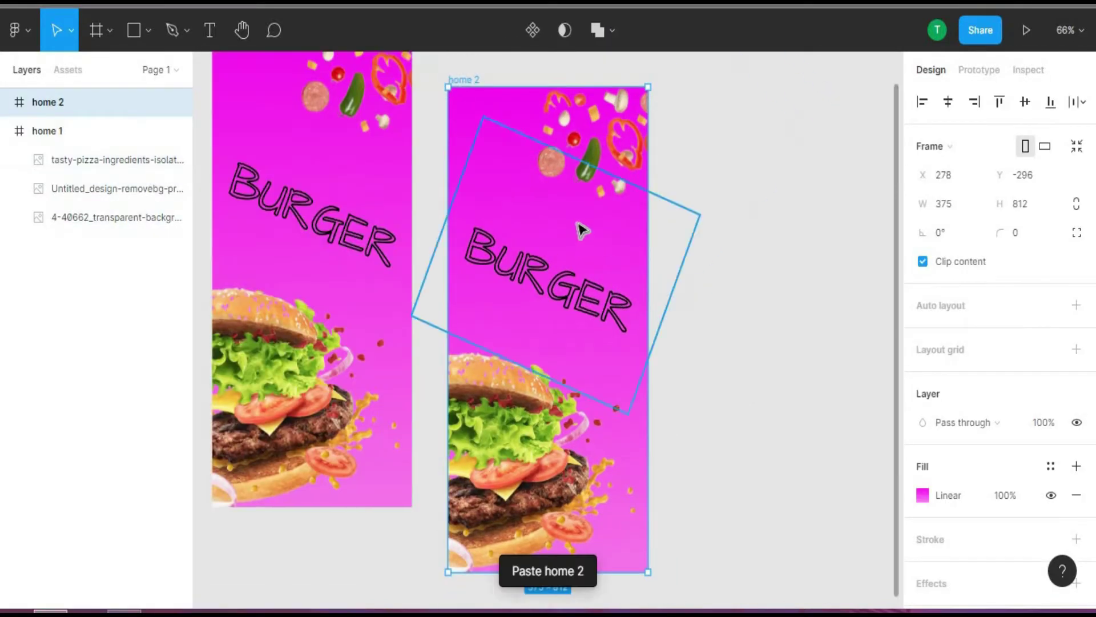
pyautogui.moveTo(579, 227); pyautogui.dragTo(577, 180)
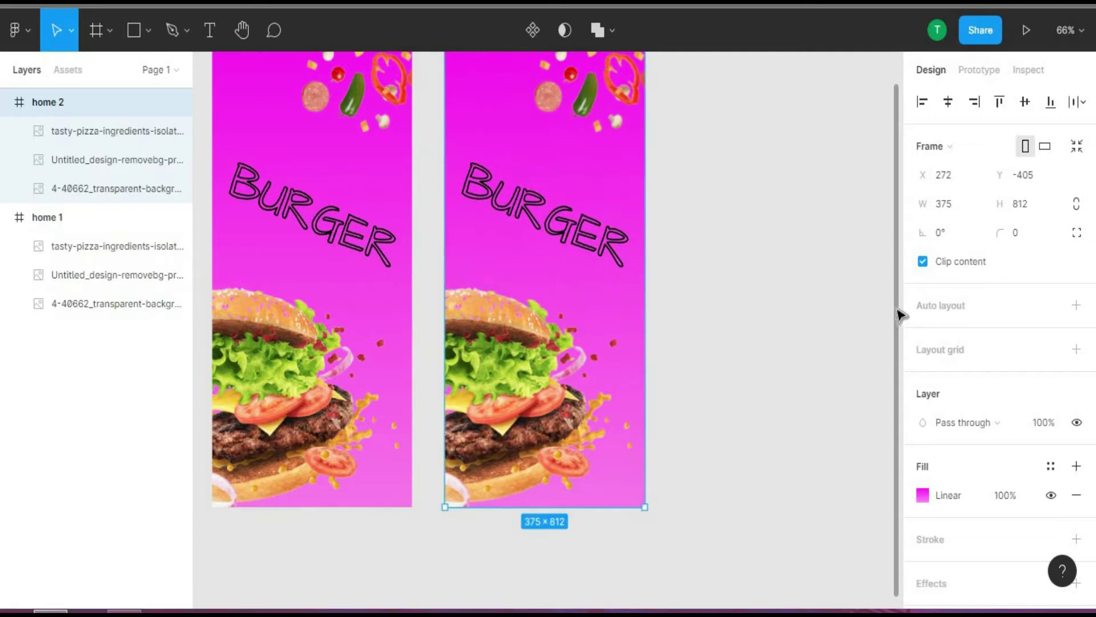
pyautogui.scroll(2, 861, 367)
pyautogui.scroll(2, 728, 391)
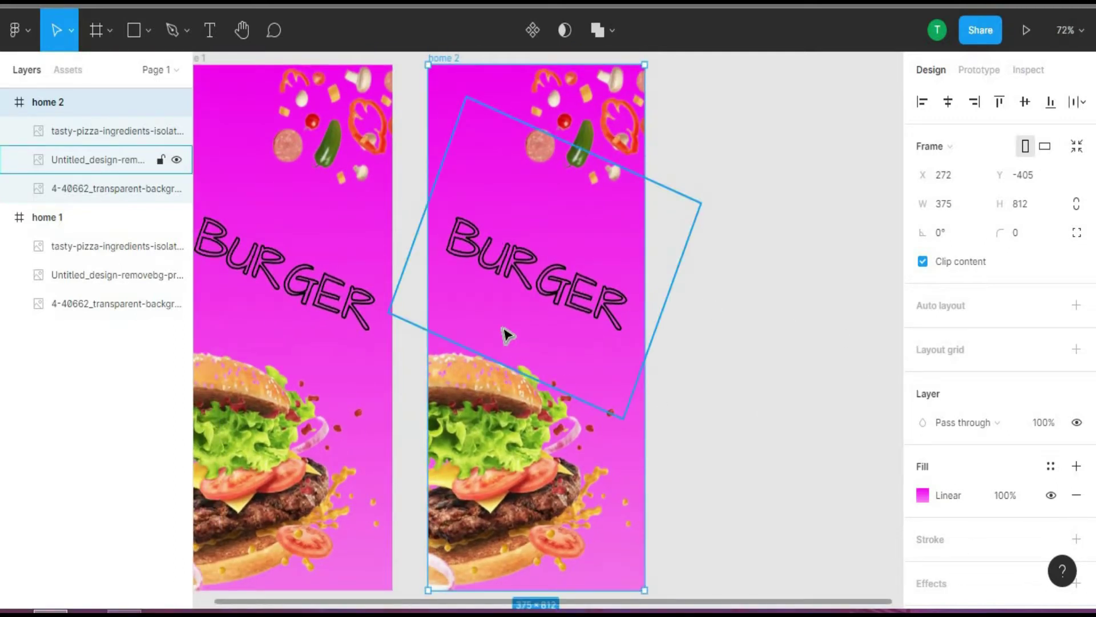
# Step: Delete the burger photo and the other images from home 2
pyautogui.click(502, 426)
pyautogui.rightClick(502, 425)
pyautogui.click(445, 479)
pyautogui.press('Delete')
pyautogui.click(573, 152)
pyautogui.press('Delete')
pyautogui.click(571, 115)
pyautogui.press('Delete')
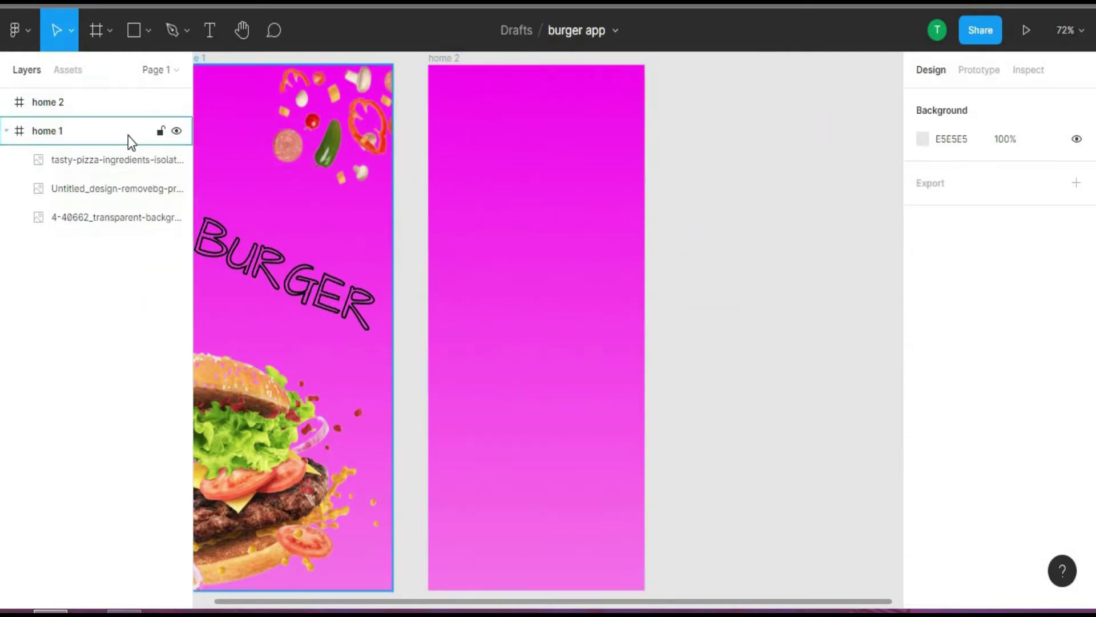
# Step: Place the Best-Burger photo at the top of home 2
pyautogui.click(148, 30)
pyautogui.click(210, 218)
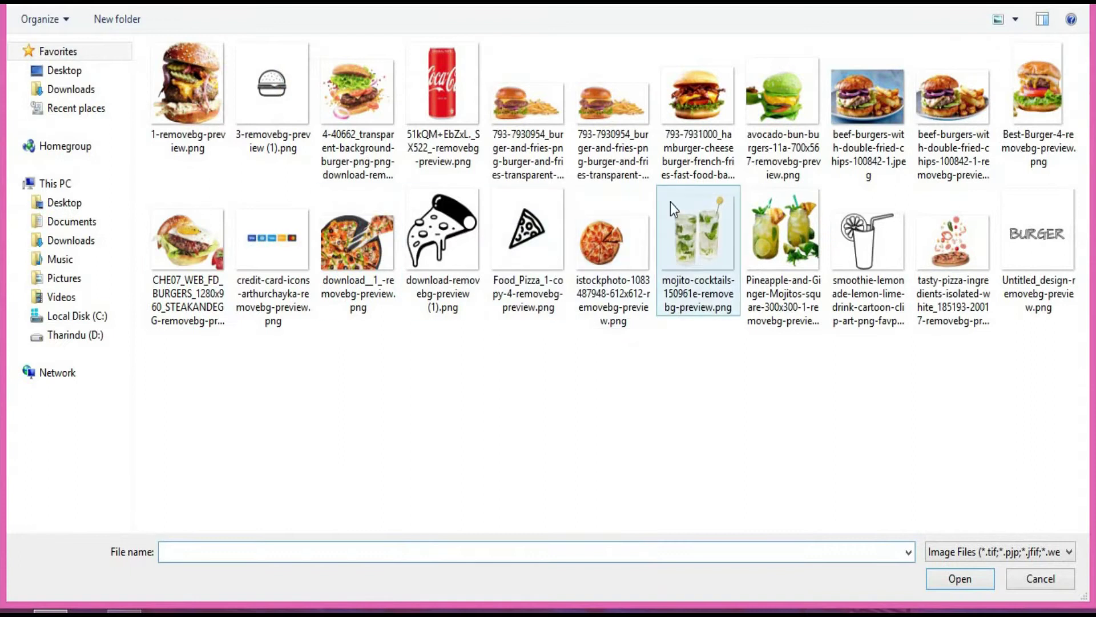
pyautogui.click(348, 109)
pyautogui.click(1030, 103)
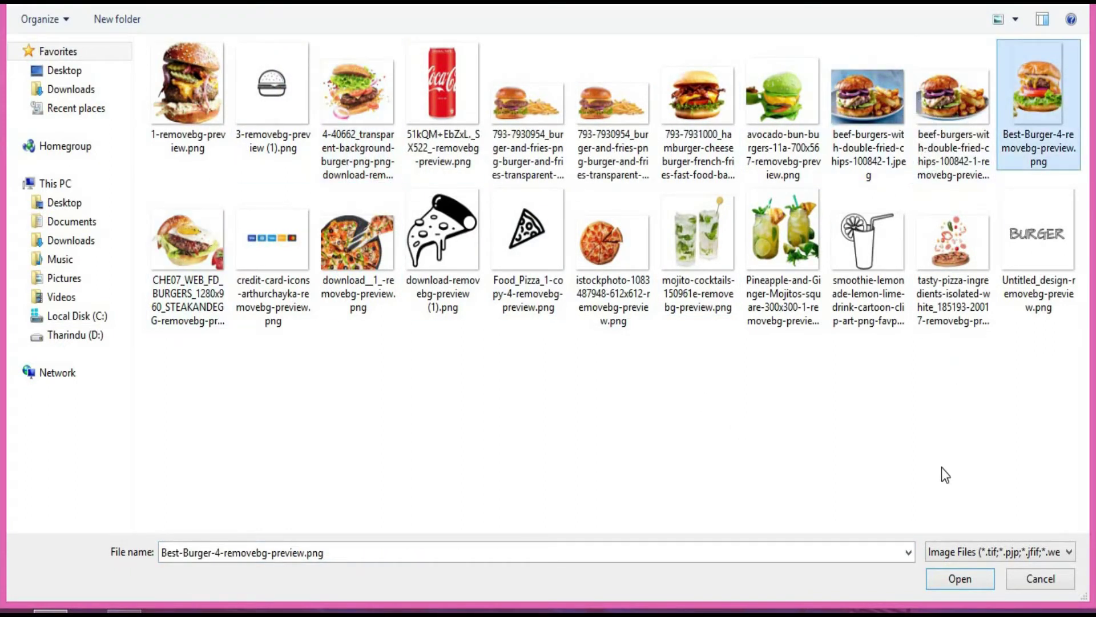
pyautogui.click(948, 577)
pyautogui.moveTo(379, 52)
pyautogui.mouseDown()
pyautogui.moveTo(578, 320)
pyautogui.moveTo(548, 219)
pyautogui.mouseUp()
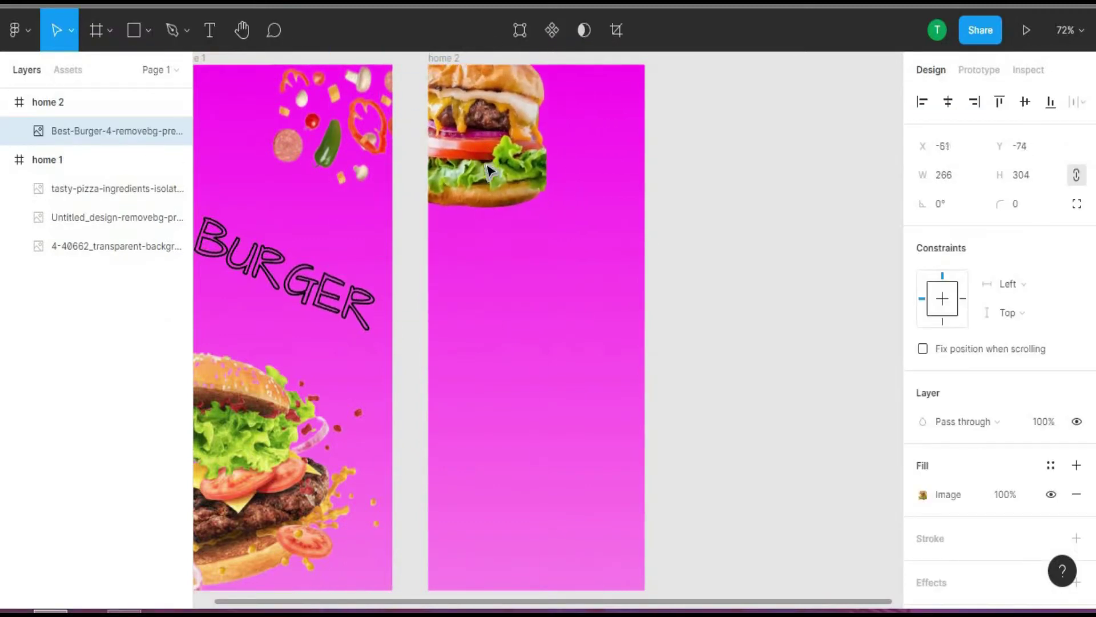
# Step: Draw a large circle over the burger on the home 2 screen
pyautogui.click(150, 31)
pyautogui.click(160, 129)
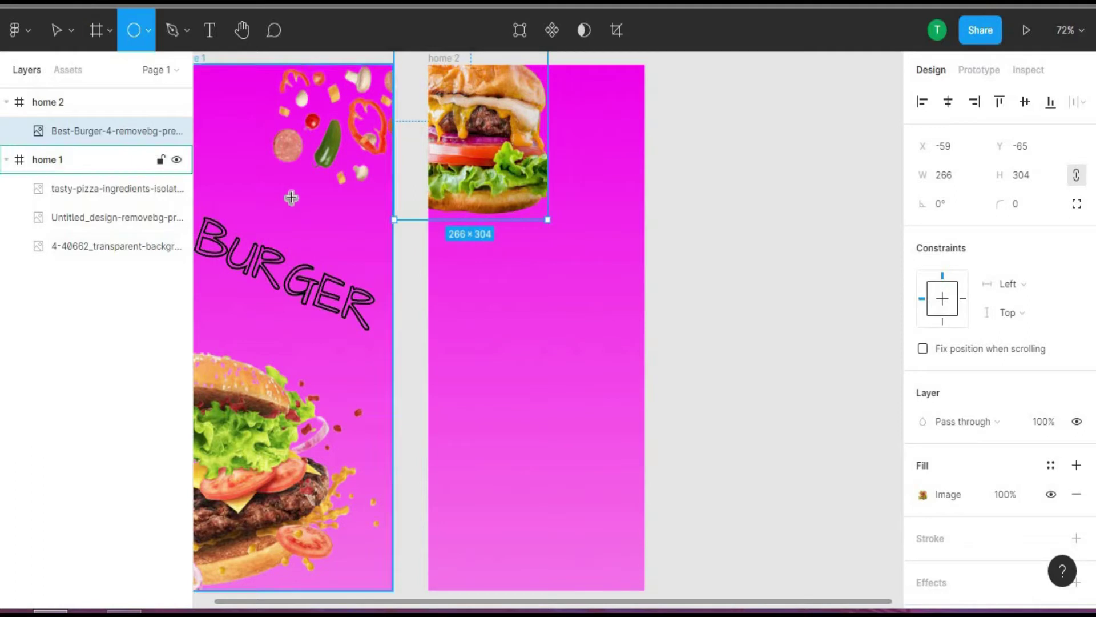
pyautogui.moveTo(428, 232); pyautogui.dragTo(593, 59)
pyautogui.moveTo(574, 292); pyautogui.dragTo(465, 380)
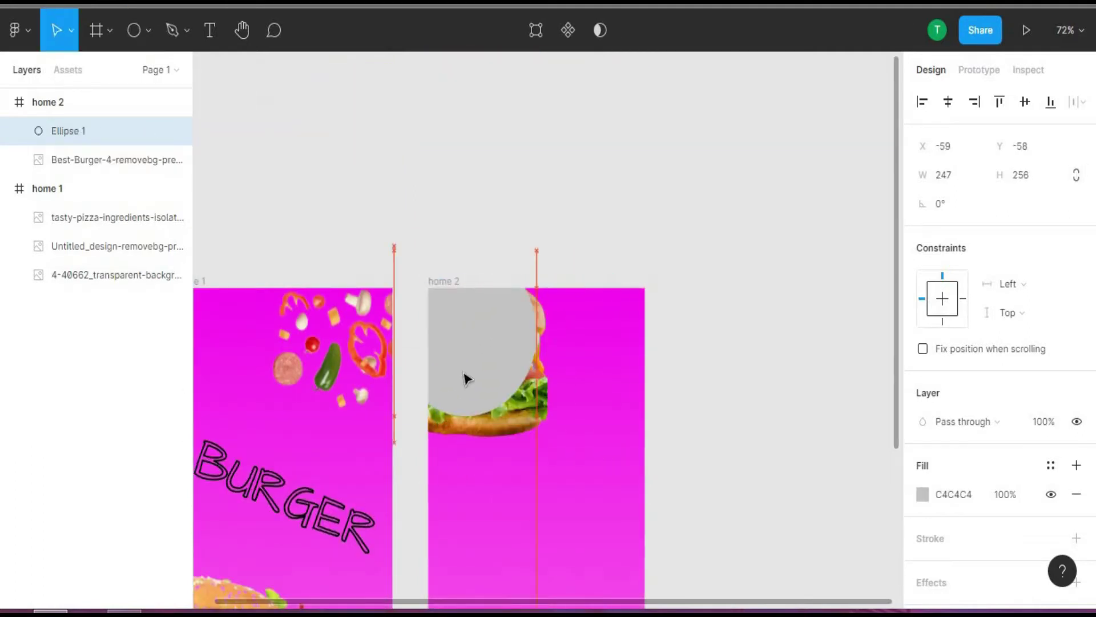
pyautogui.moveTo(538, 460); pyautogui.dragTo(583, 460)
pyautogui.scroll(-2, 892, 457)
pyautogui.scroll(-3, 891, 457)
pyautogui.moveTo(588, 98); pyautogui.dragTo(582, 94)
pyautogui.scroll(-2, 905, 419)
# Step: Fill the circle with red F01818 at 43% opacity and enlarge it leftward
pyautogui.click(923, 494)
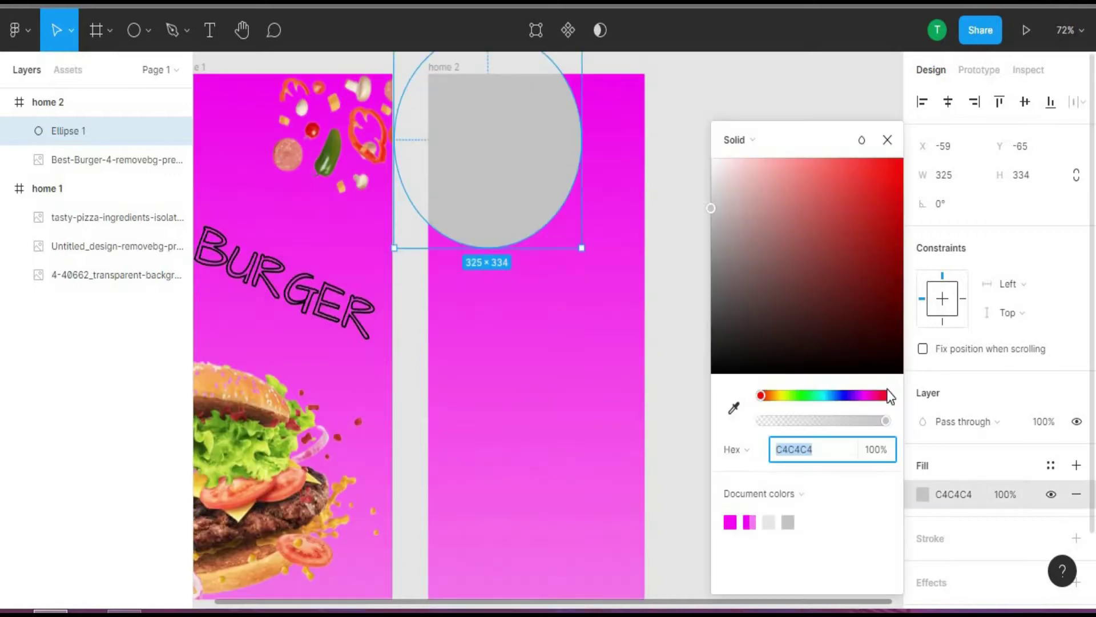
pyautogui.click(886, 183)
pyautogui.moveTo(816, 421)
pyautogui.mouseDown()
pyautogui.moveTo(773, 423)
pyautogui.moveTo(799, 423)
pyautogui.mouseUp()
pyautogui.click(813, 422)
pyautogui.click(888, 140)
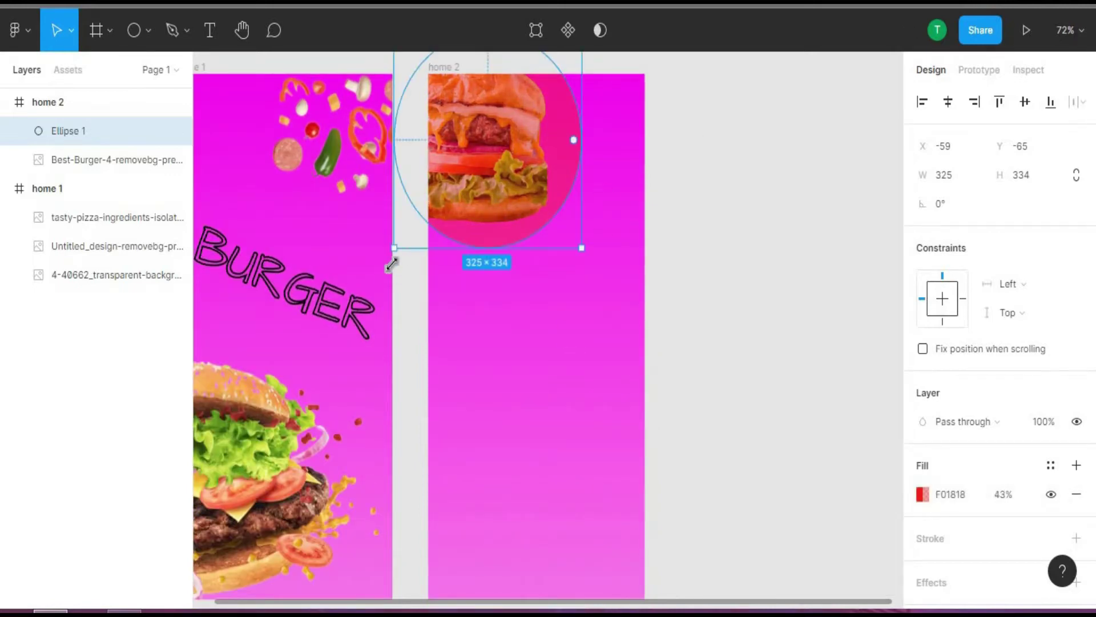
pyautogui.moveTo(396, 249); pyautogui.dragTo(350, 258)
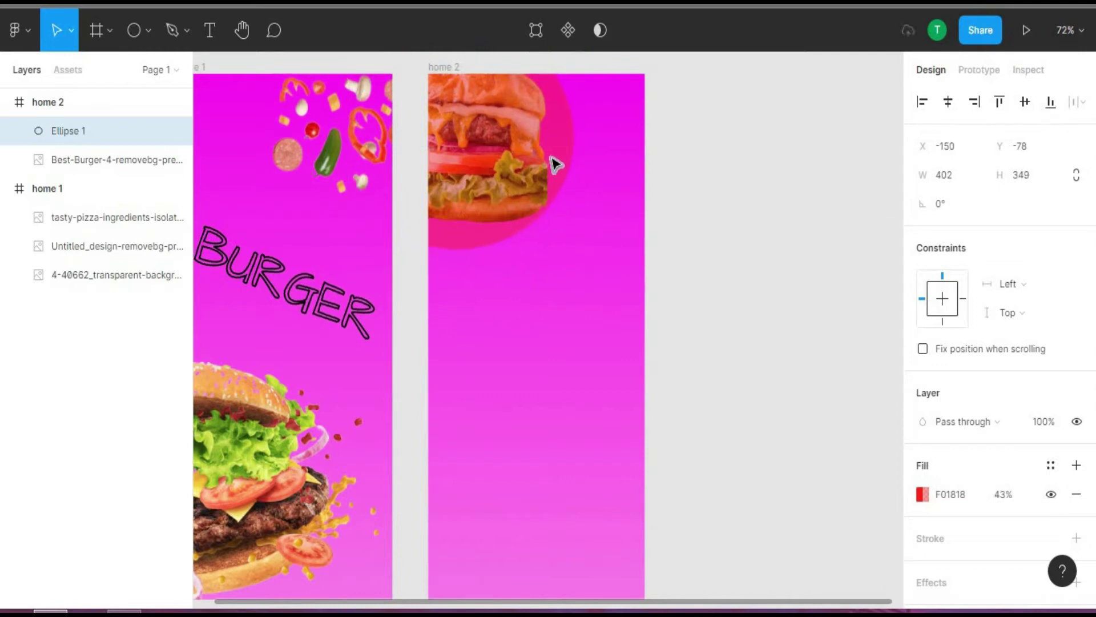
pyautogui.click(799, 207)
pyautogui.scroll(-1, 691, 319)
pyautogui.scroll(-1, 480, 286)
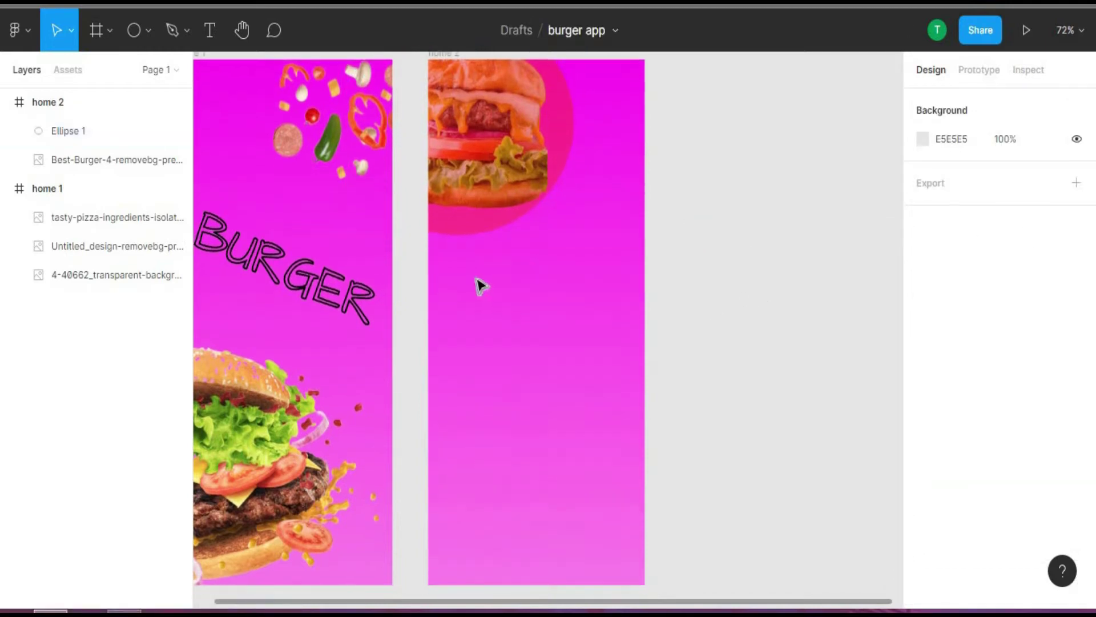
# Step: Draw a 335×340 card rectangle below the burger on the home 2 screen
pyautogui.click(145, 32)
pyautogui.click(114, 69)
pyautogui.moveTo(440, 247); pyautogui.dragTo(634, 466)
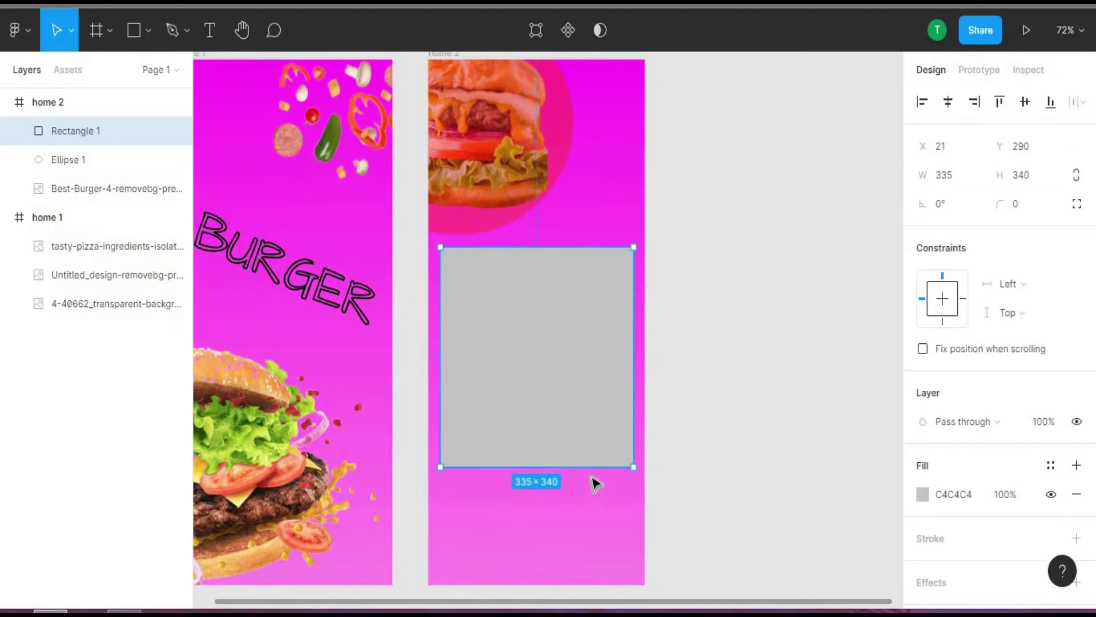
pyautogui.moveTo(545, 394); pyautogui.dragTo(543, 390)
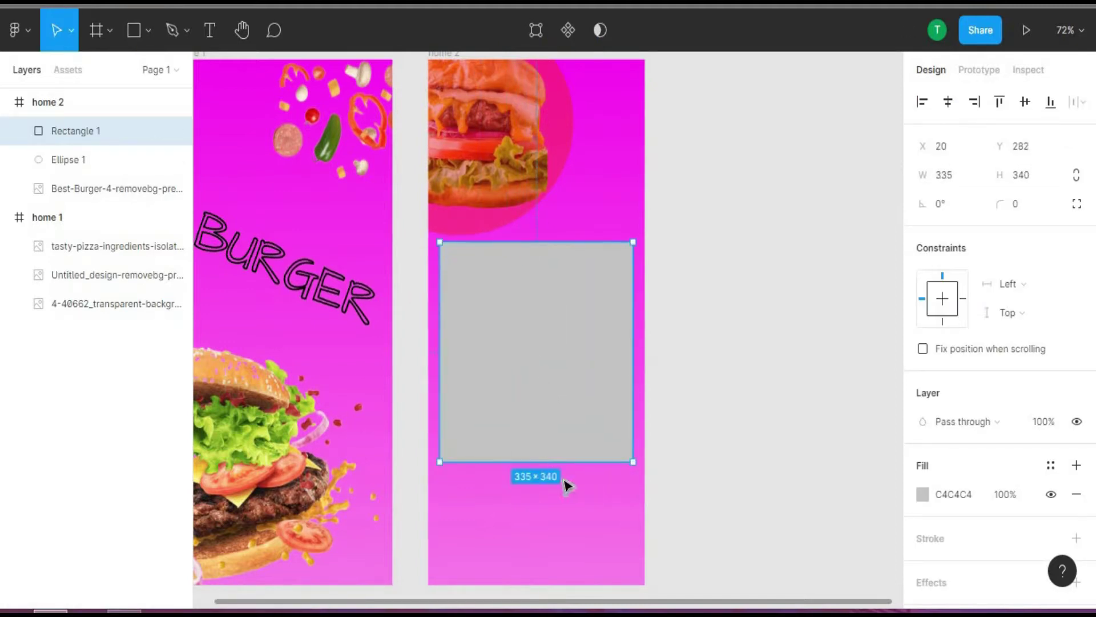
# Step: Give the card a pale pink FFF6F6 fill, previewing the gradient and image fill types
pyautogui.click(923, 494)
pyautogui.moveTo(726, 254); pyautogui.dragTo(718, 157)
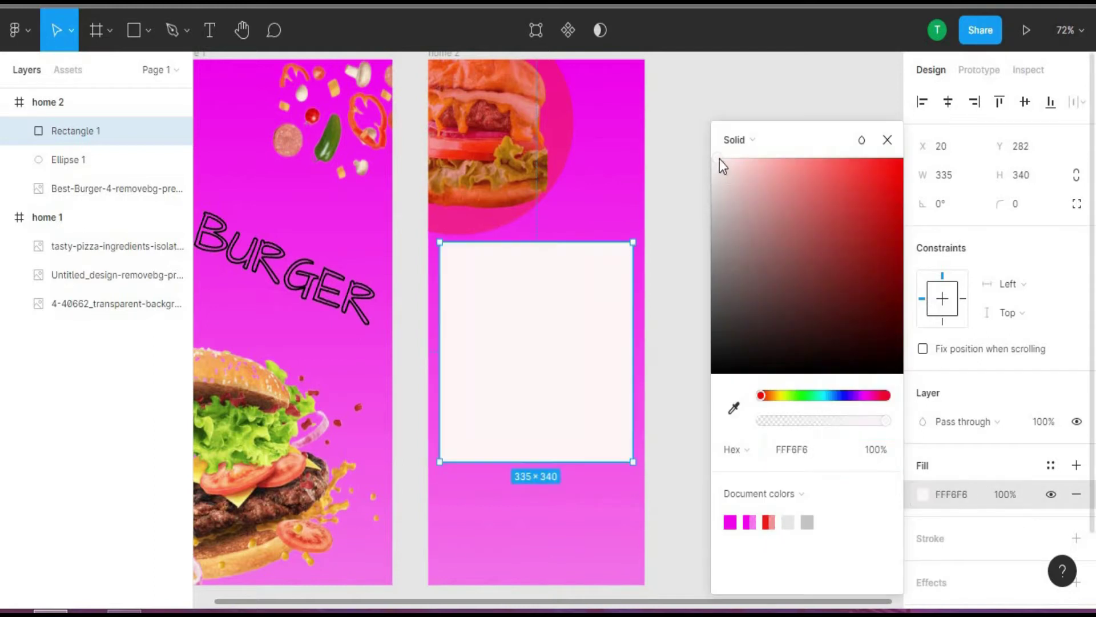
pyautogui.click(737, 140)
pyautogui.click(734, 156)
pyautogui.click(737, 74)
pyautogui.click(738, 96)
pyautogui.click(739, 77)
pyautogui.click(741, 96)
pyautogui.click(748, 118)
pyautogui.click(740, 74)
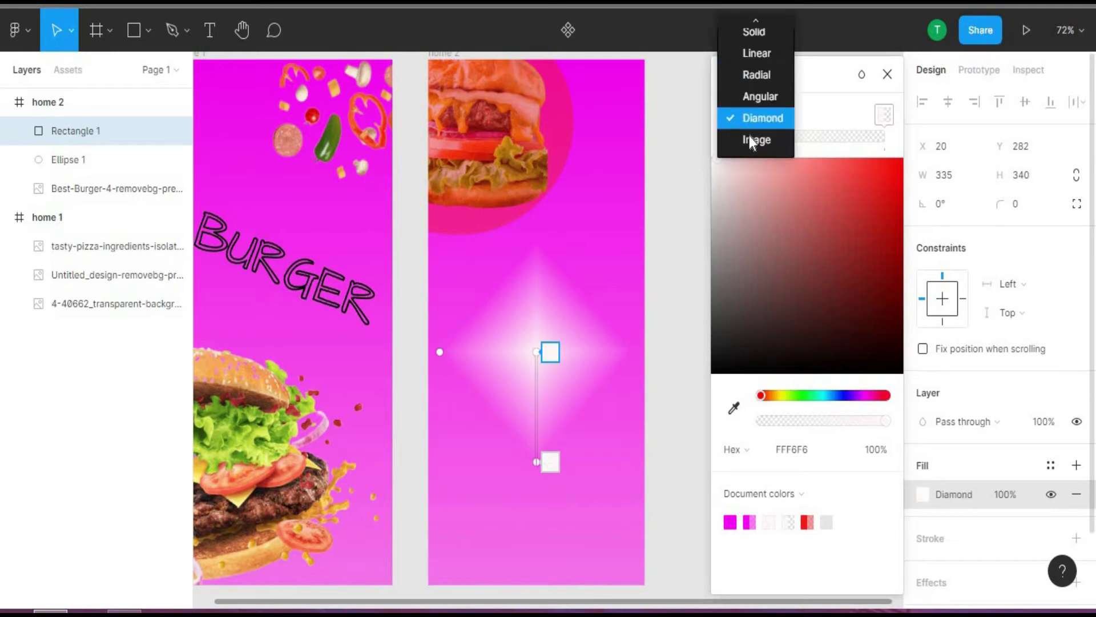
pyautogui.click(749, 139)
pyautogui.click(743, 74)
pyautogui.click(753, 51)
pyautogui.scroll(-3, 1001, 462)
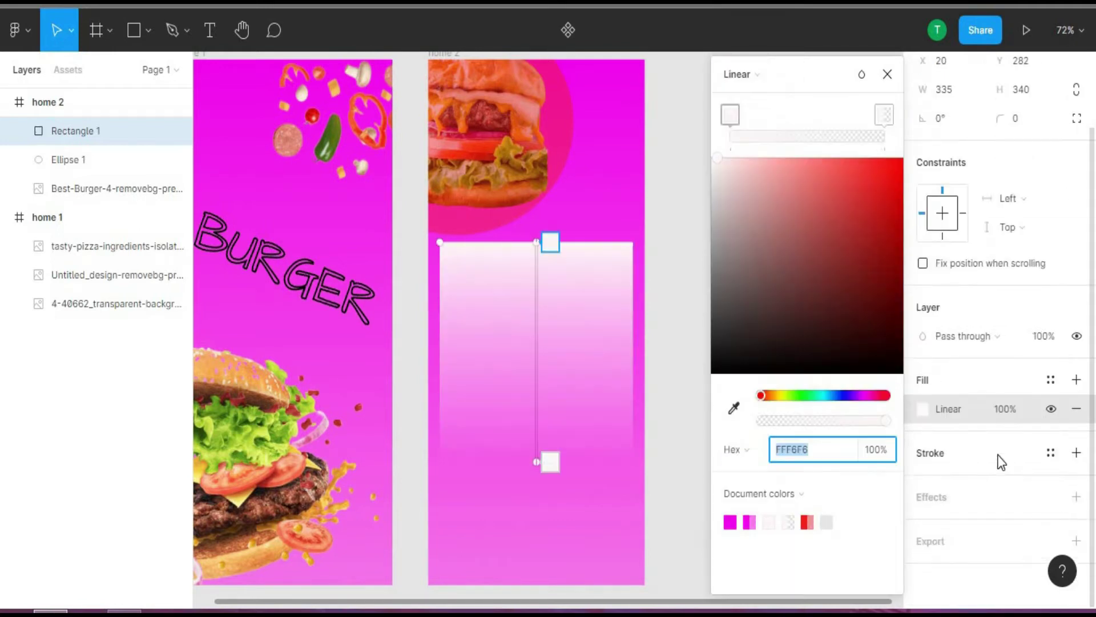
pyautogui.scroll(3, 1034, 361)
# Step: Set the card's X position to 20 and return its fill to solid
pyautogui.click(957, 147)
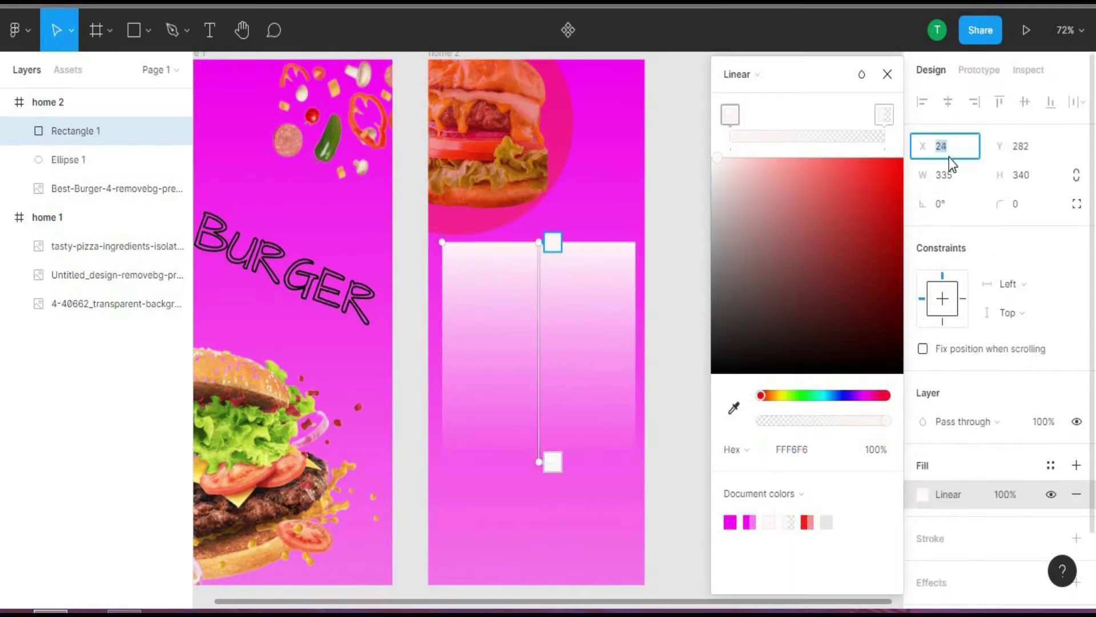
pyautogui.write('20')
pyautogui.press('Tab')
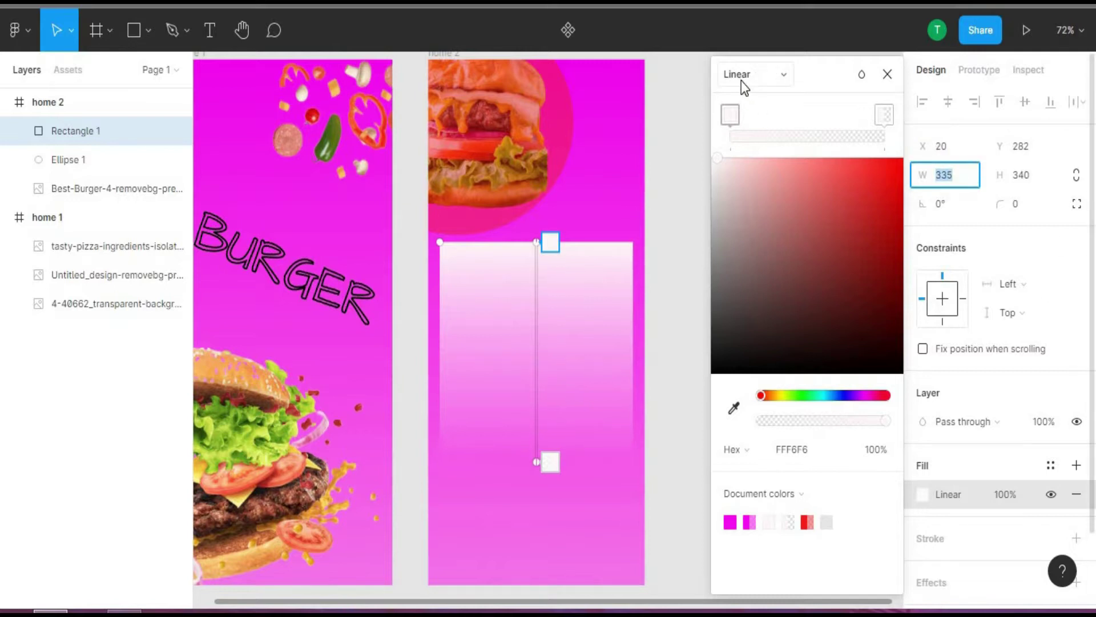
pyautogui.click(744, 75)
pyautogui.click(736, 61)
# Step: Preview the card's blending modes, leaving it on Pass through
pyautogui.click(963, 422)
pyautogui.click(943, 220)
pyautogui.click(937, 429)
pyautogui.click(948, 443)
pyautogui.click(948, 399)
pyautogui.click(948, 422)
pyautogui.click(948, 422)
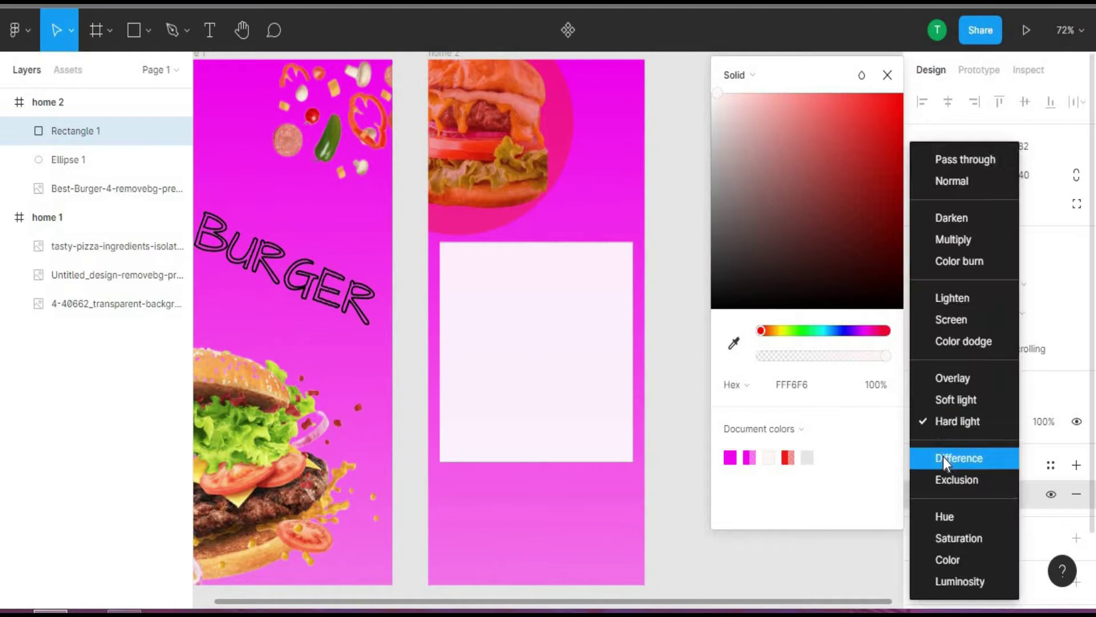
pyautogui.click(943, 457)
pyautogui.click(947, 456)
pyautogui.click(950, 475)
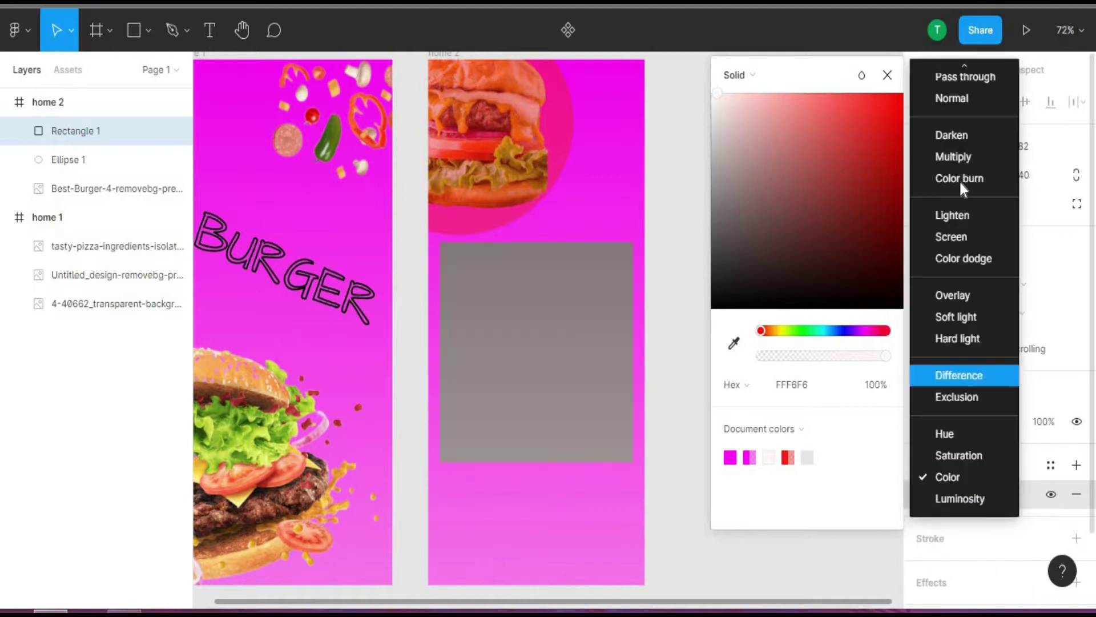
pyautogui.click(965, 77)
pyautogui.scroll(-2, 1006, 460)
pyautogui.click(991, 499)
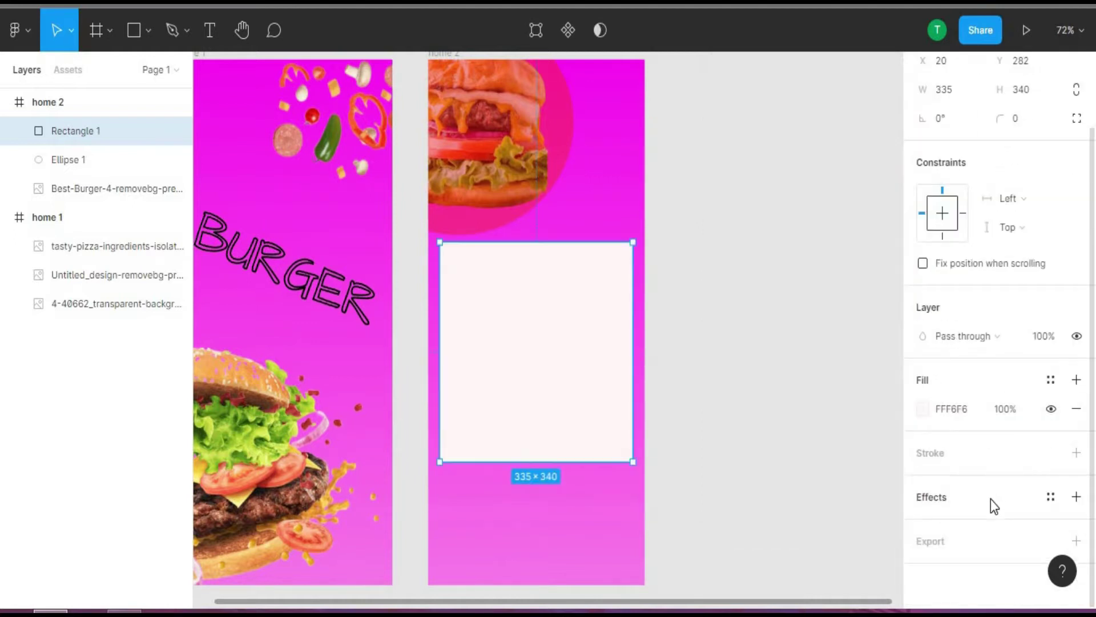
# Step: Add a 5px Outside stroke to the card
pyautogui.click(1051, 496)
pyautogui.click(985, 428)
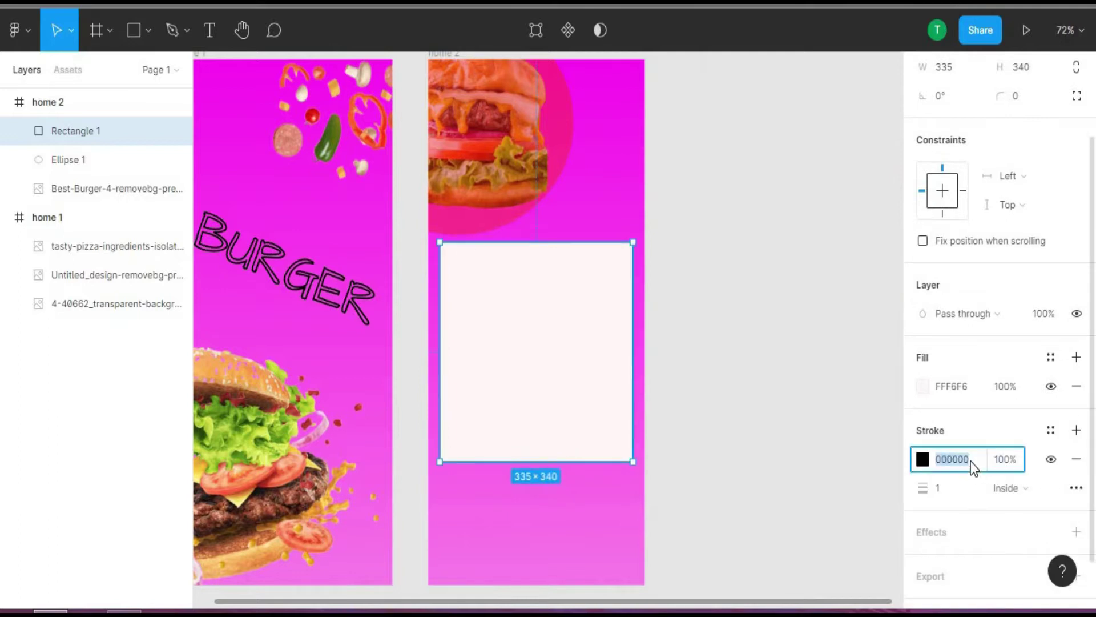
pyautogui.write('272727')
pyautogui.press('Return')
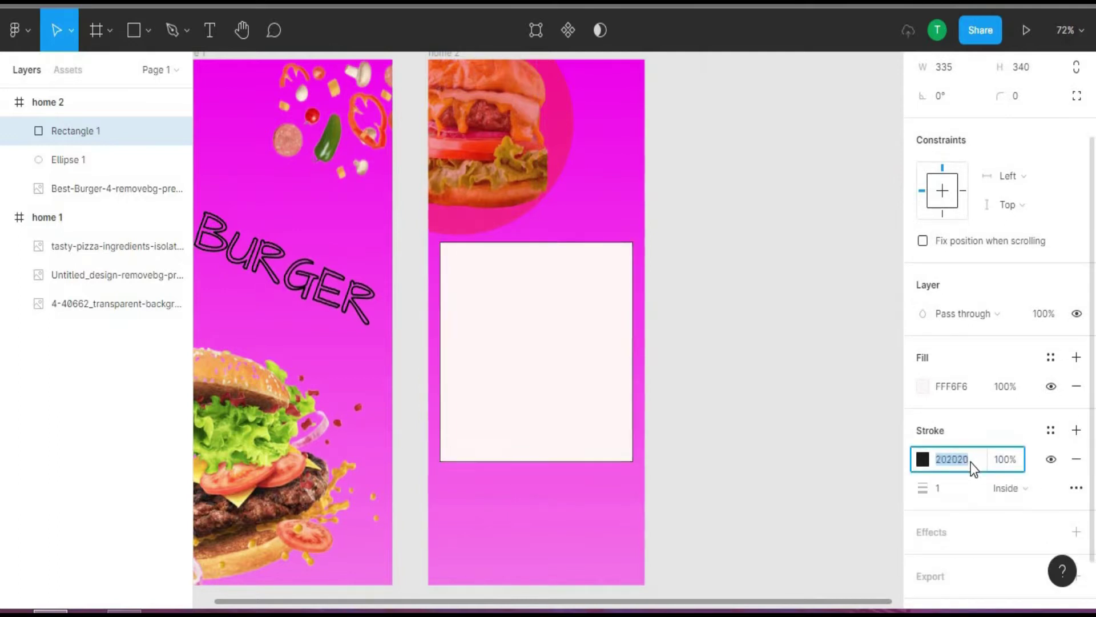
pyautogui.click(954, 488)
pyautogui.write('5')
pyautogui.click(1010, 487)
pyautogui.click(1022, 507)
# Step: Keep the stroke solid and apply the Iris/100 colour style to it
pyautogui.click(1076, 488)
pyautogui.click(865, 455)
pyautogui.click(867, 477)
pyautogui.click(868, 369)
pyautogui.click(875, 346)
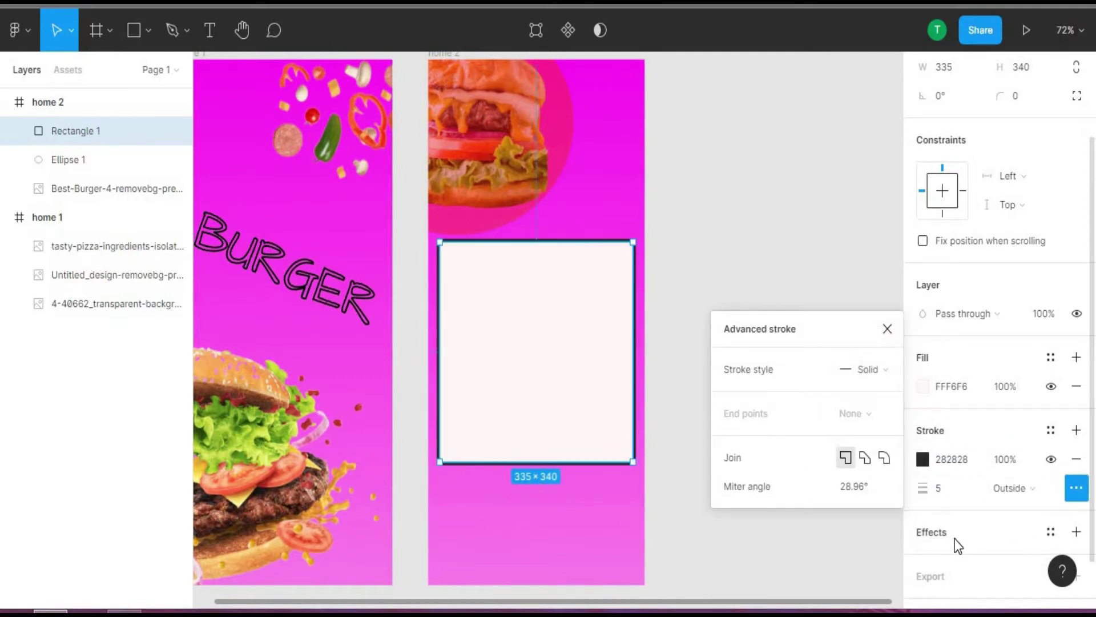
pyautogui.click(1053, 533)
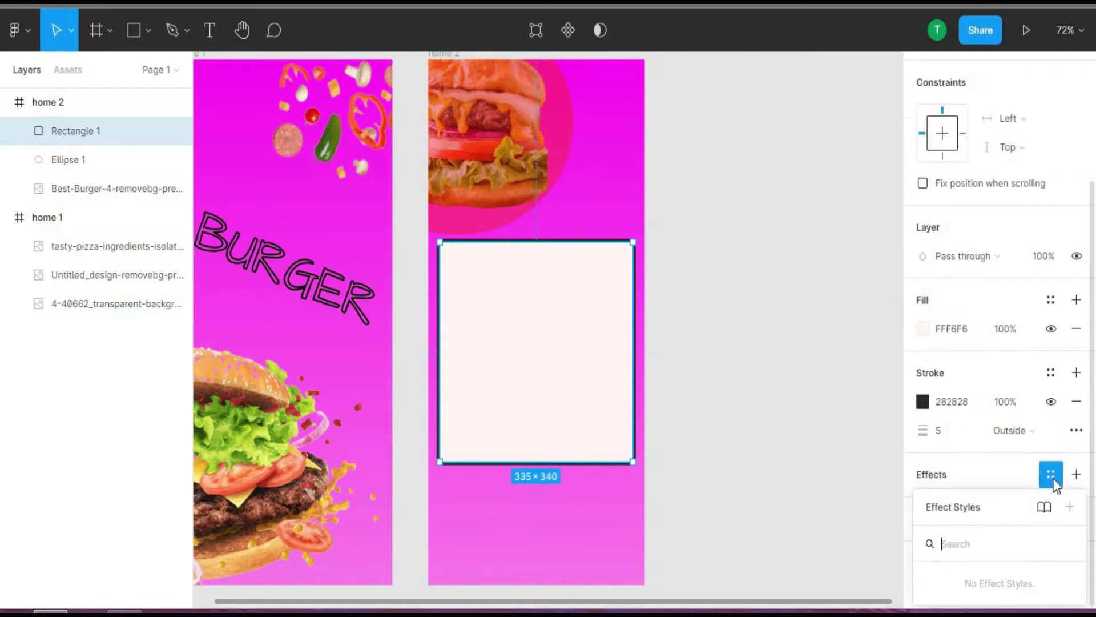
pyautogui.click(1053, 308)
pyautogui.click(936, 583)
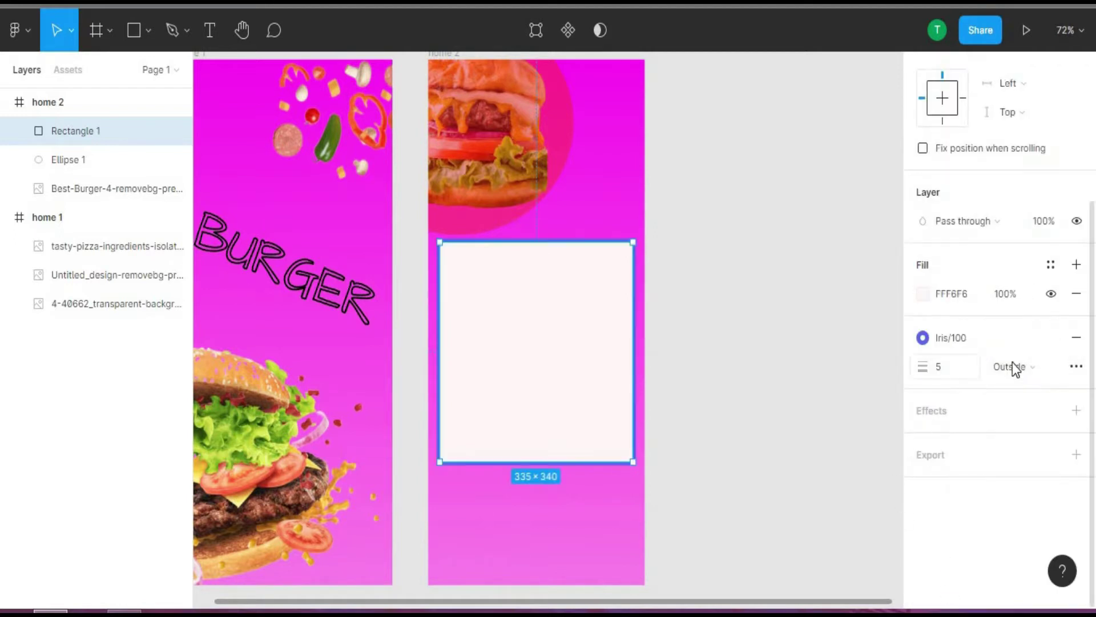
# Step: Lower the card's layer opacity to 80%
pyautogui.scroll(3, 974, 408)
pyautogui.press('Down')
pyautogui.press('Down')
pyautogui.press('Down')
pyautogui.press('Down')
pyautogui.click(812, 371)
pyautogui.click(589, 352)
pyautogui.scroll(1, 977, 229)
pyautogui.scroll(-2, 935, 391)
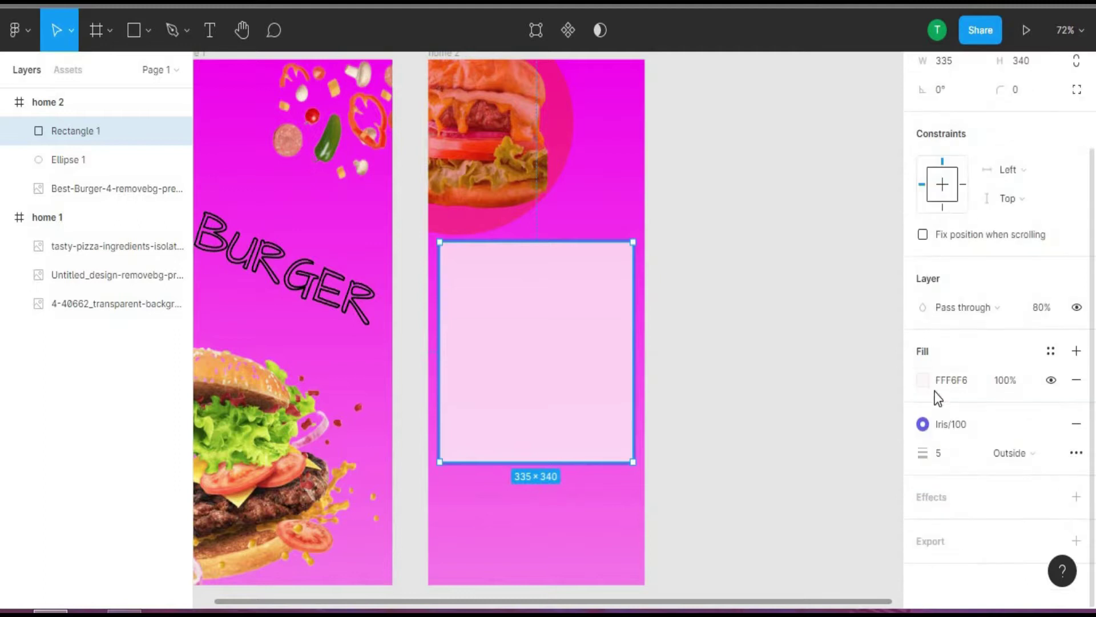
# Step: Add export settings and round the card's corners to radius 31
pyautogui.click(987, 535)
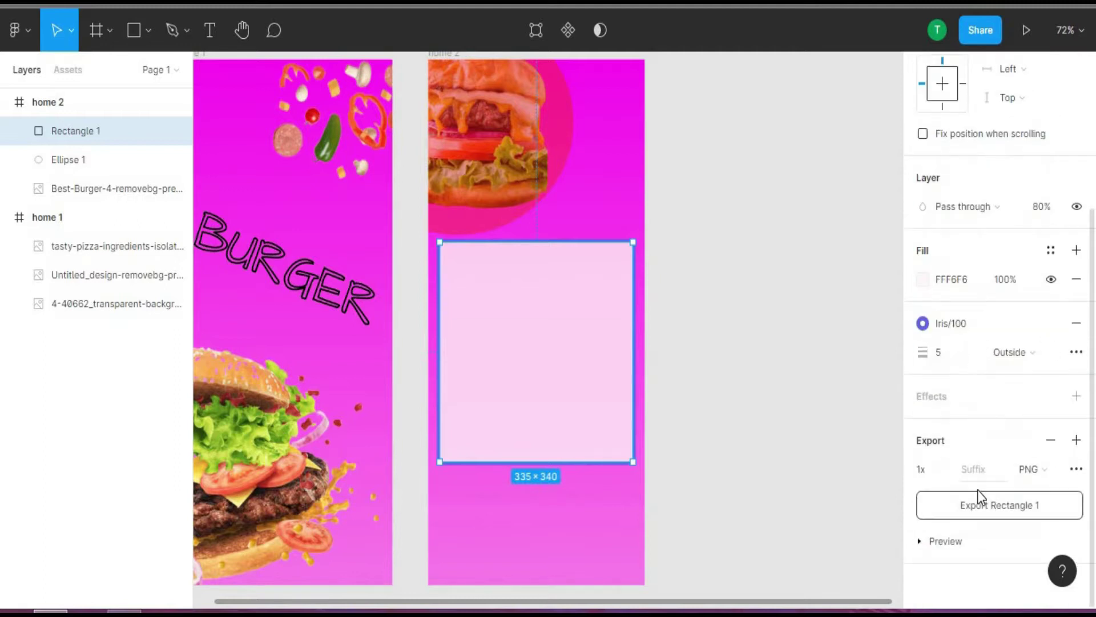
pyautogui.scroll(2, 970, 314)
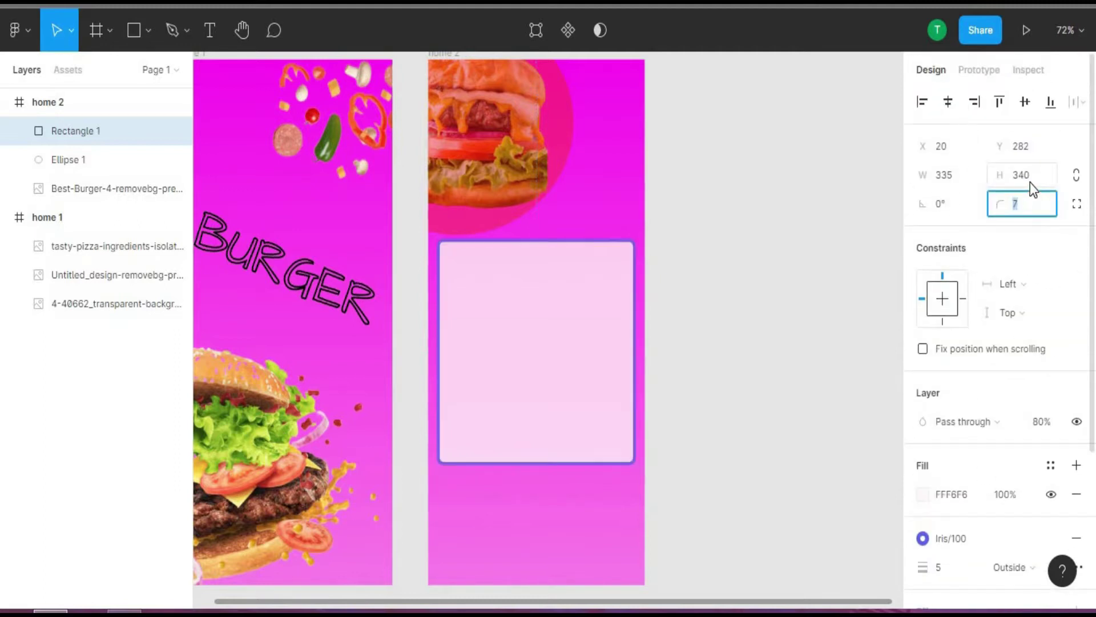
pyautogui.press('Up')
pyautogui.press('Up')
pyautogui.press('Up')
pyautogui.press('Up')
pyautogui.press('Up')
pyautogui.press('Up')
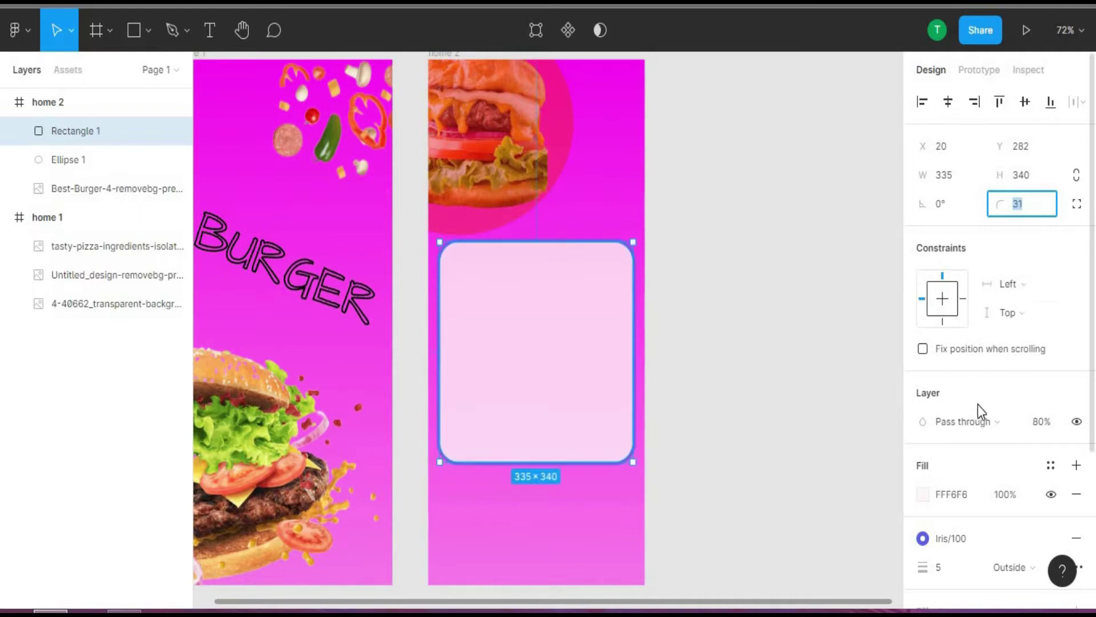
pyautogui.scroll(-3, 977, 405)
pyautogui.click(961, 281)
pyautogui.click(1051, 394)
pyautogui.press('Escape')
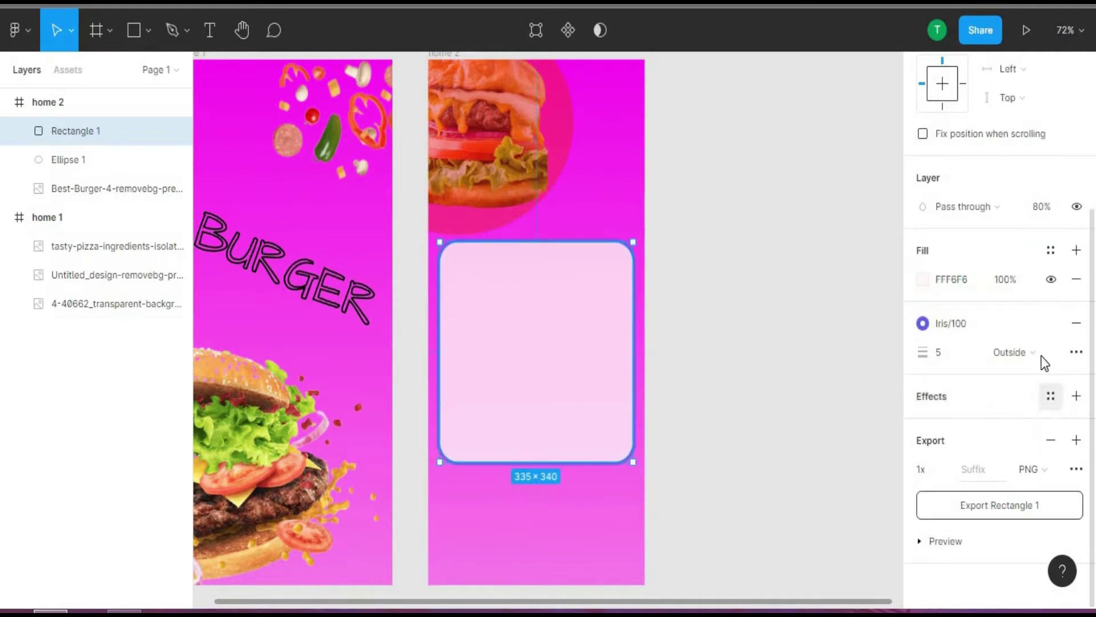
pyautogui.press('Escape')
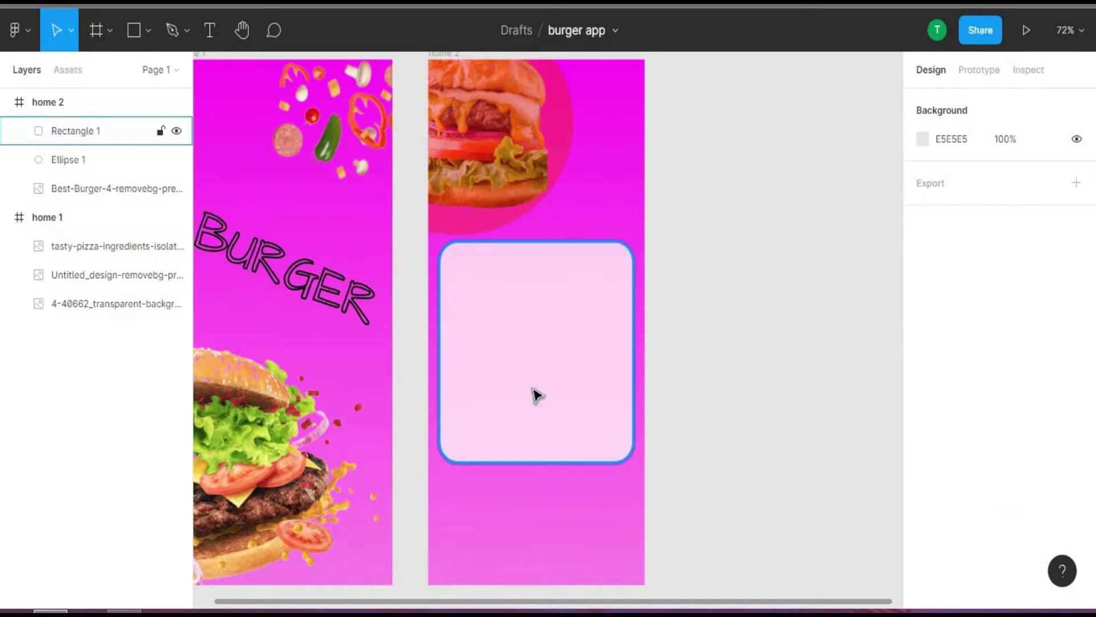
# Step: Draw a small oval in the card's top-left and paste an aligned copy beside it
pyautogui.click(148, 30)
pyautogui.click(119, 93)
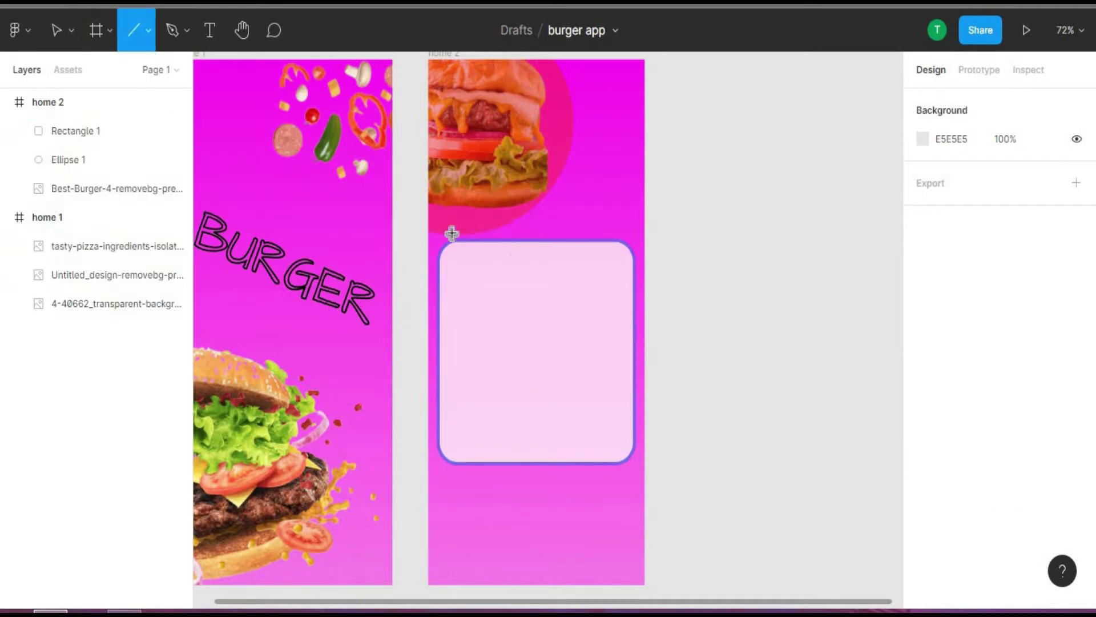
pyautogui.click(149, 39)
pyautogui.click(141, 138)
pyautogui.moveTo(455, 264); pyautogui.dragTo(531, 294)
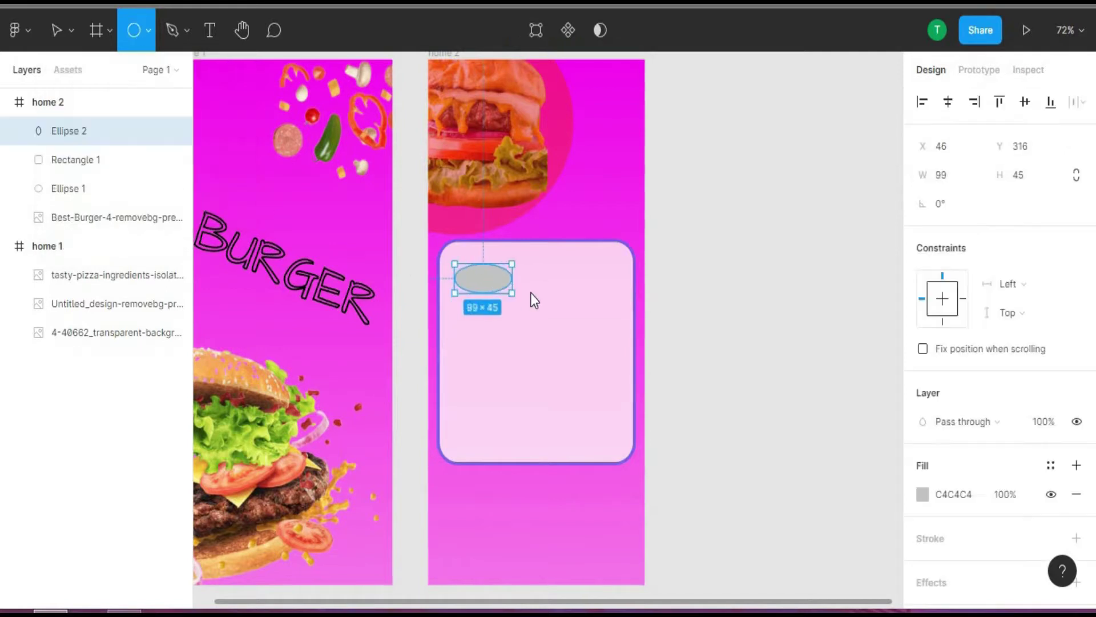
pyautogui.hotkey('ctrl', 'c')
pyautogui.rightClick(545, 275)
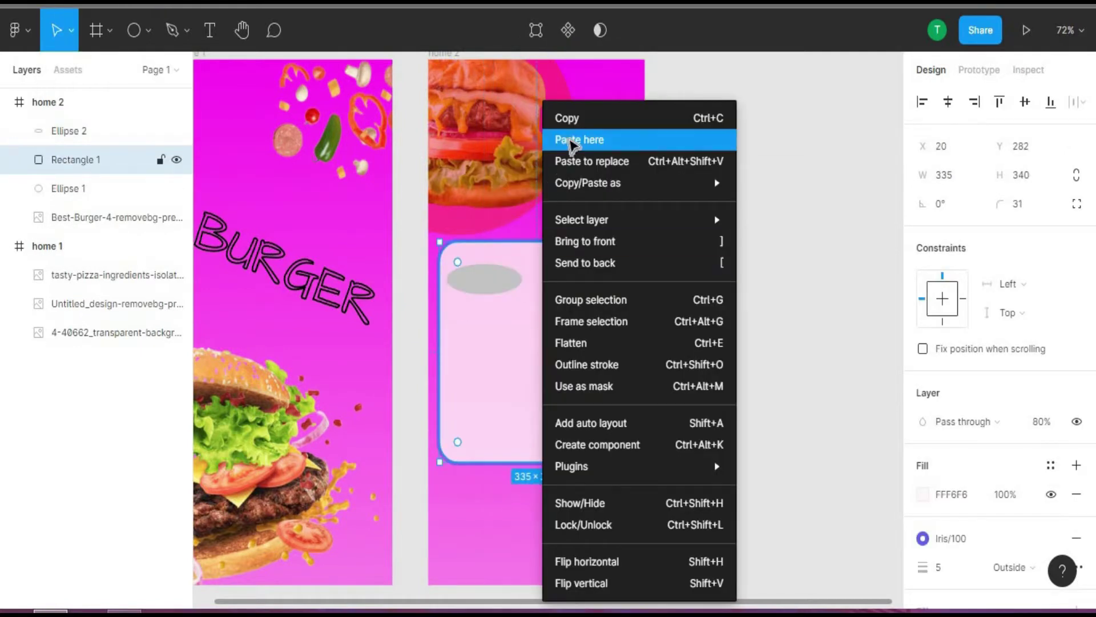
pyautogui.click(562, 139)
pyautogui.moveTo(573, 287); pyautogui.dragTo(574, 282)
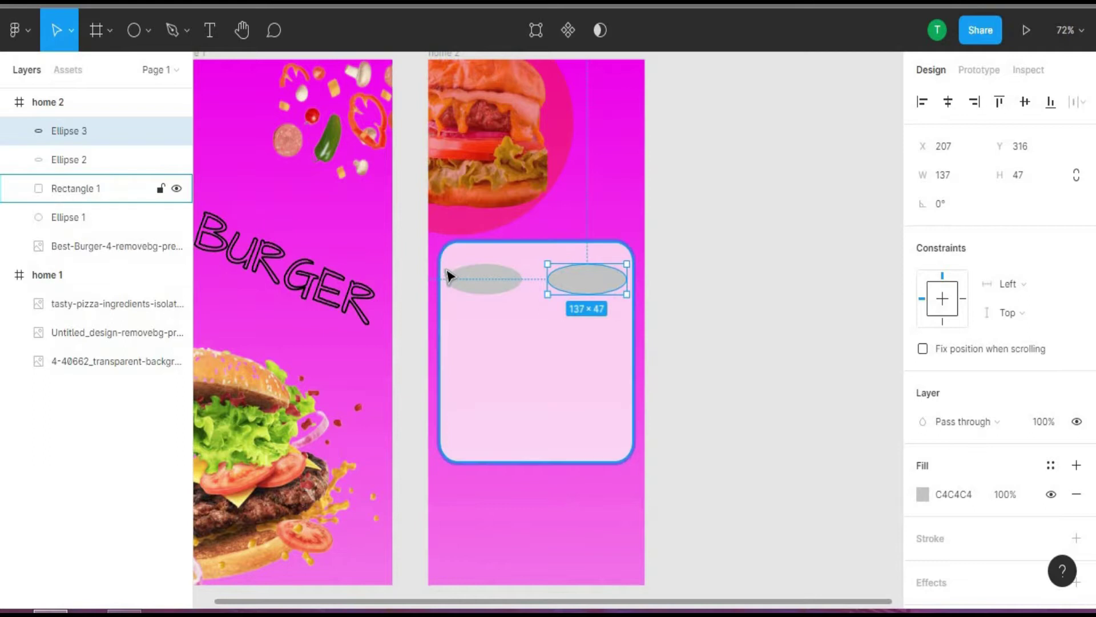
# Step: Fill the left oval FFFFFF and the right oval 000000
pyautogui.click(485, 279)
pyautogui.click(921, 492)
pyautogui.write('FFFFFF')
pyautogui.press('Return')
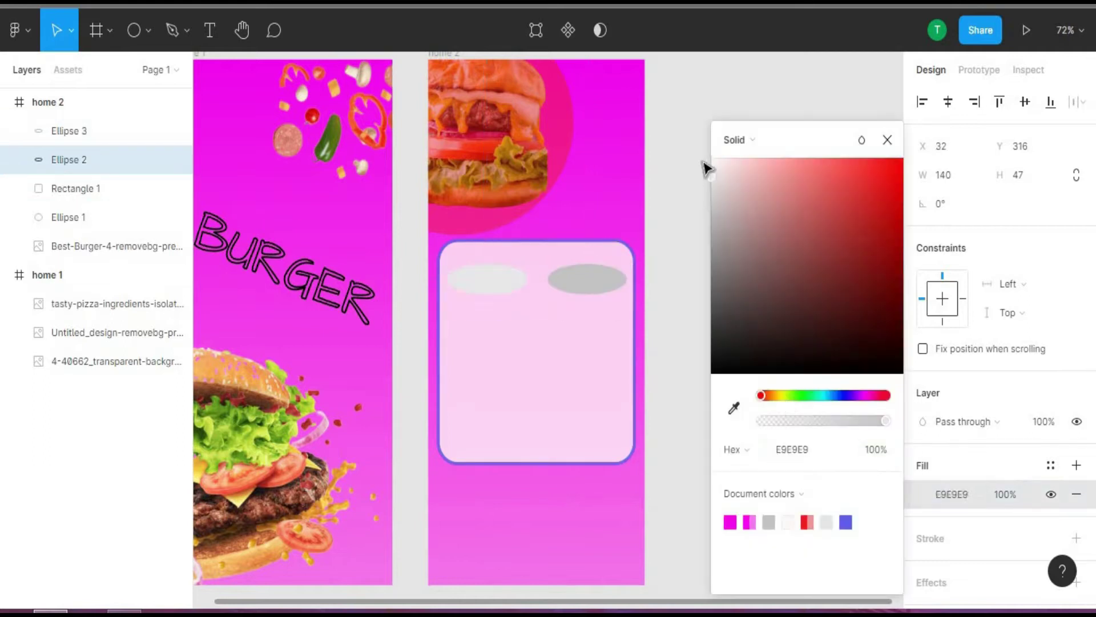
pyautogui.click(591, 286)
pyautogui.click(920, 492)
pyautogui.click(721, 370)
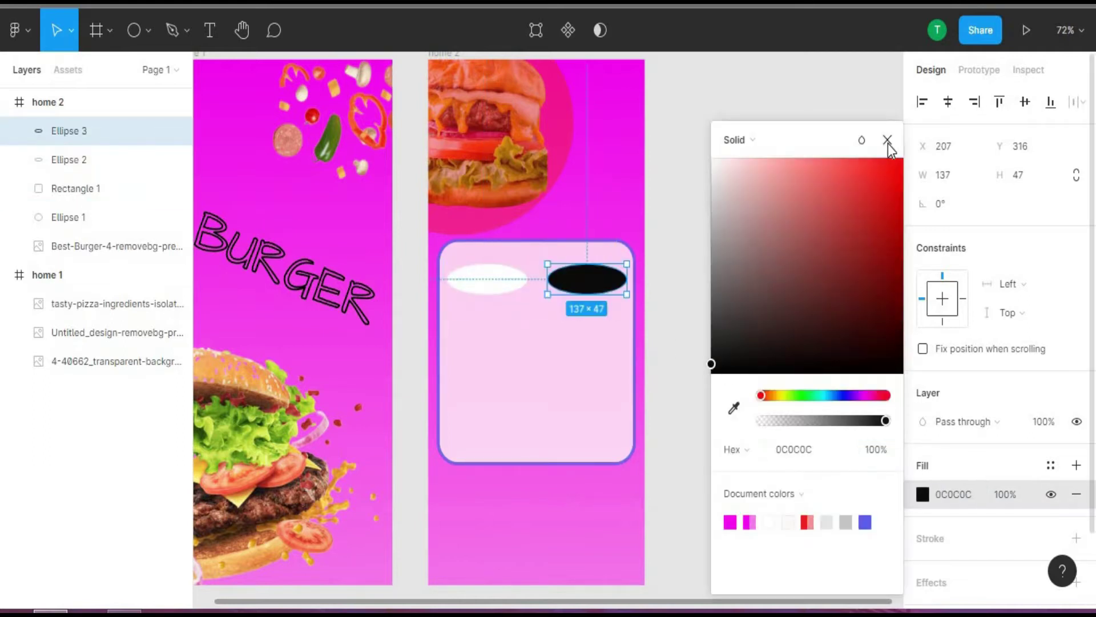
pyautogui.click(887, 139)
# Step: Place a Login text label inside the white oval
pyautogui.click(474, 285)
pyautogui.click(205, 33)
pyautogui.click(921, 492)
pyautogui.hotkey('ctrl', 'z')
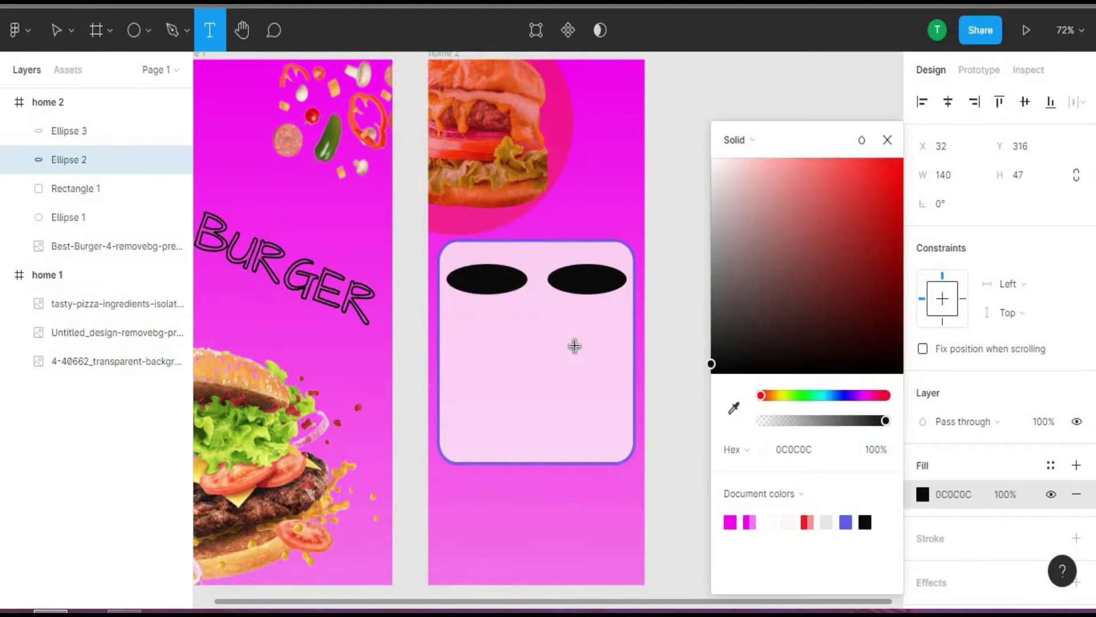
pyautogui.hotkey('ctrl', 'shift', 'z')
pyautogui.click(479, 280)
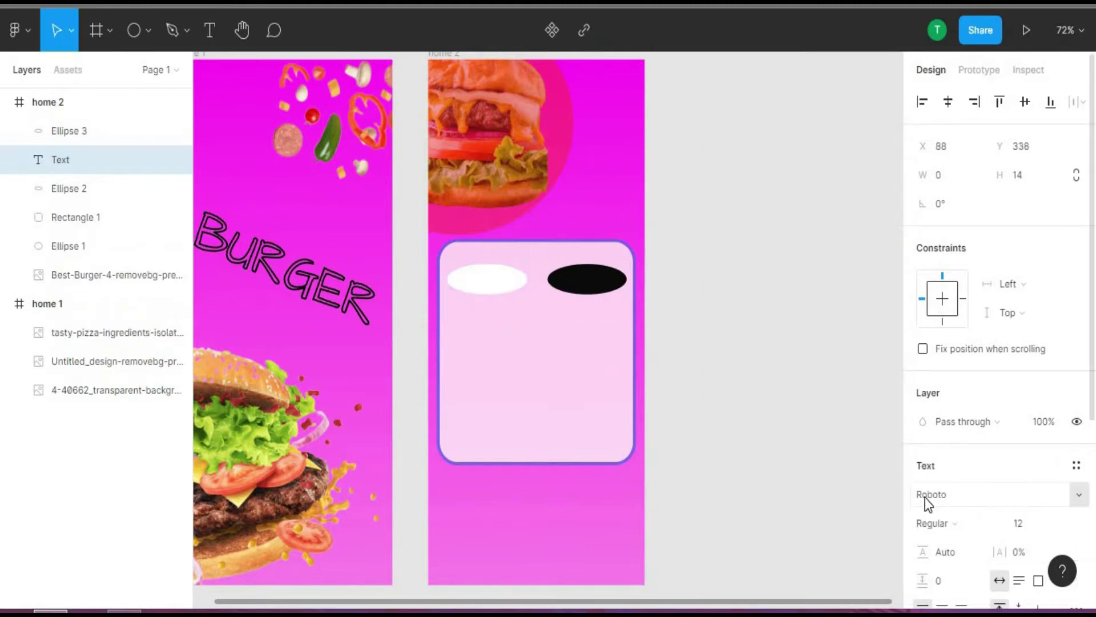
pyautogui.write('e')
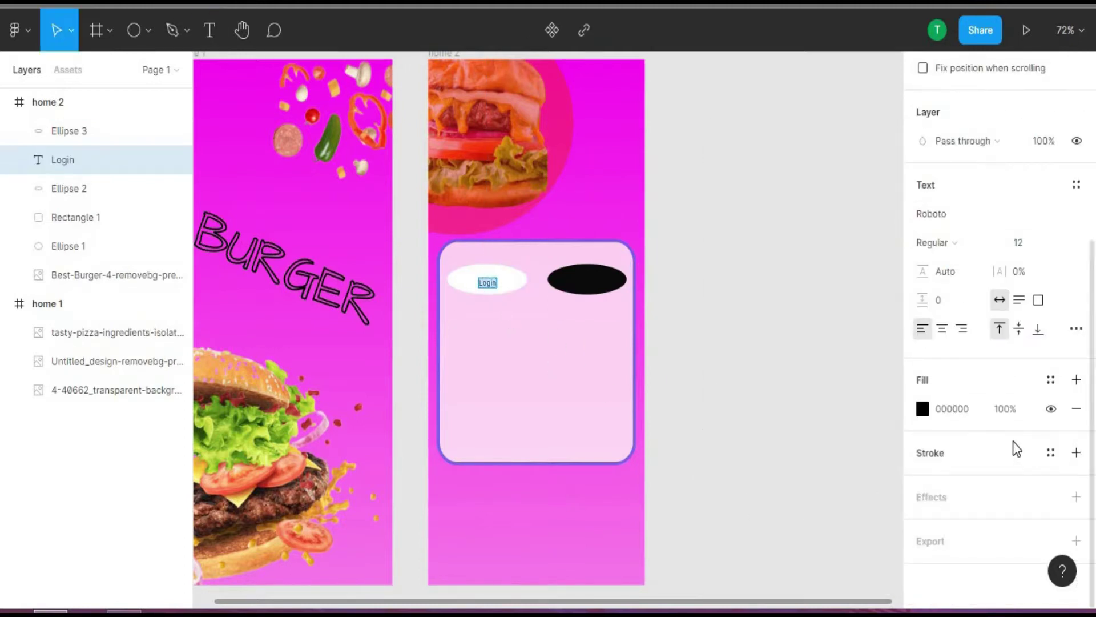
# Step: Set the Login text size to 29
pyautogui.click(1060, 247)
pyautogui.click(1028, 394)
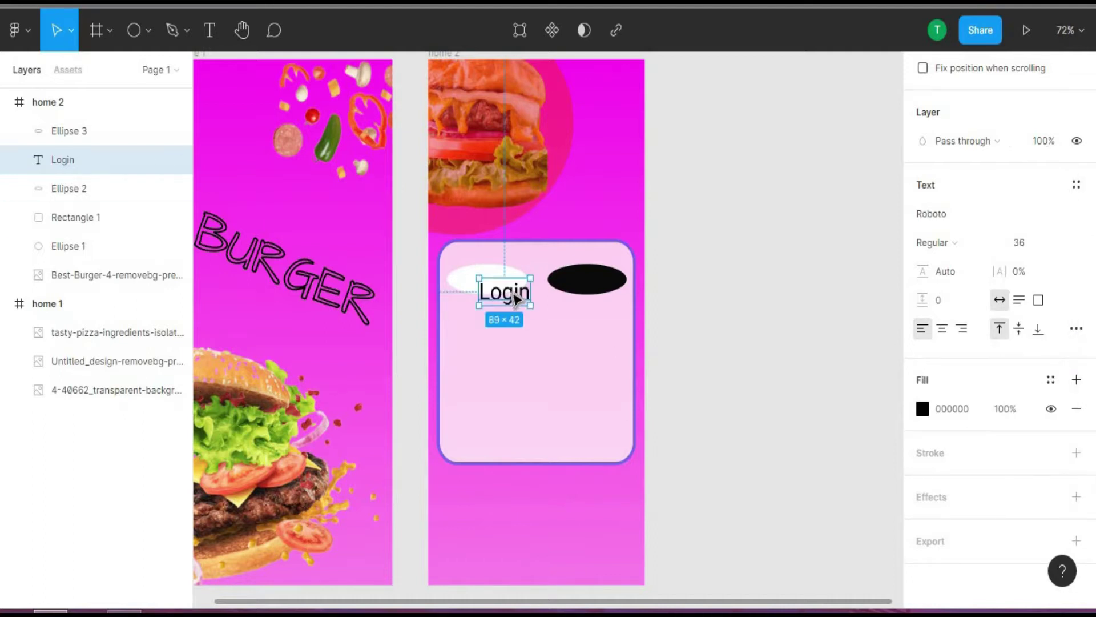
pyautogui.press('Down')
pyautogui.press('Down')
pyautogui.press('Down')
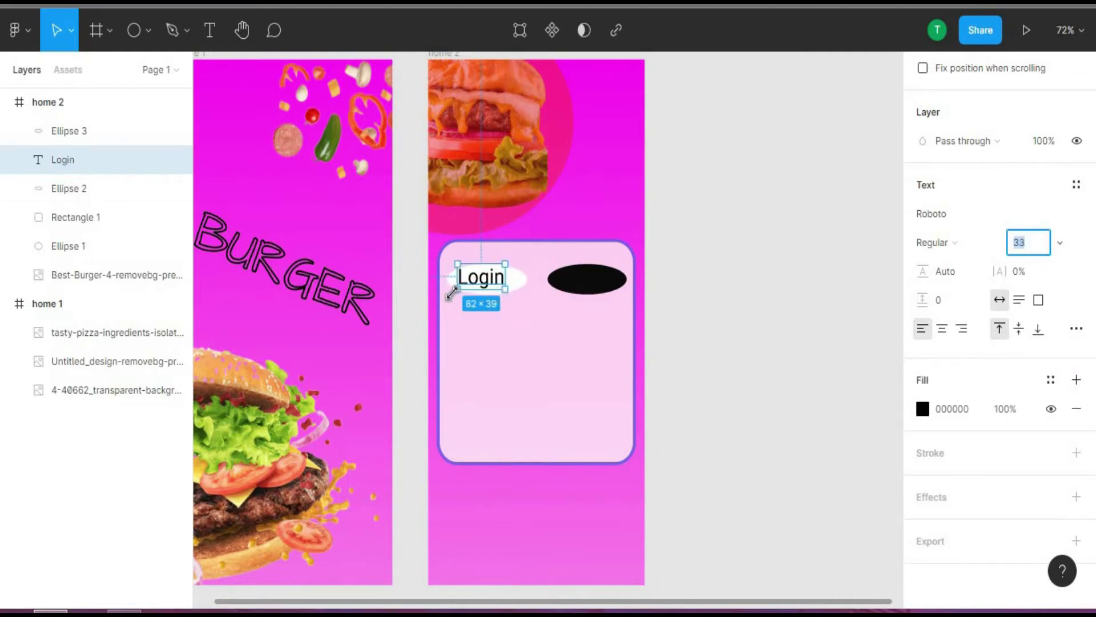
pyautogui.click(486, 280)
pyautogui.write('29')
pyautogui.press('Return')
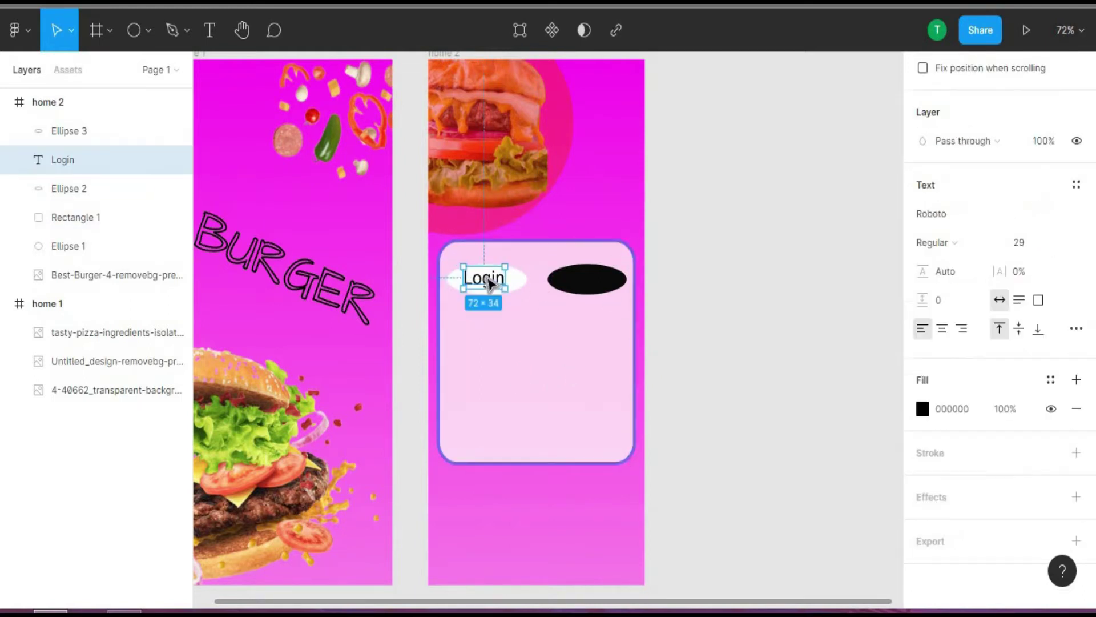
# Step: Paste a white copy of the label onto the black oval, reading Sign up
pyautogui.click(516, 345)
pyautogui.click(485, 280)
pyautogui.rightClick(468, 280)
pyautogui.click(573, 281)
pyautogui.hotkey('ctrl', 'v')
pyautogui.click(923, 408)
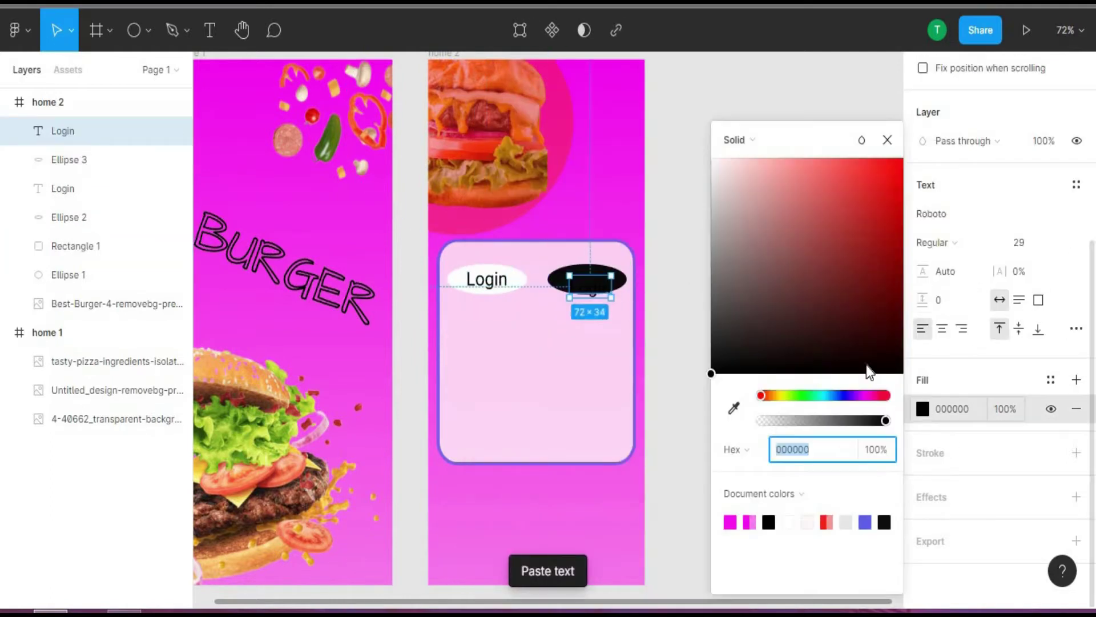
pyautogui.click(788, 522)
pyautogui.moveTo(594, 288); pyautogui.dragTo(594, 280)
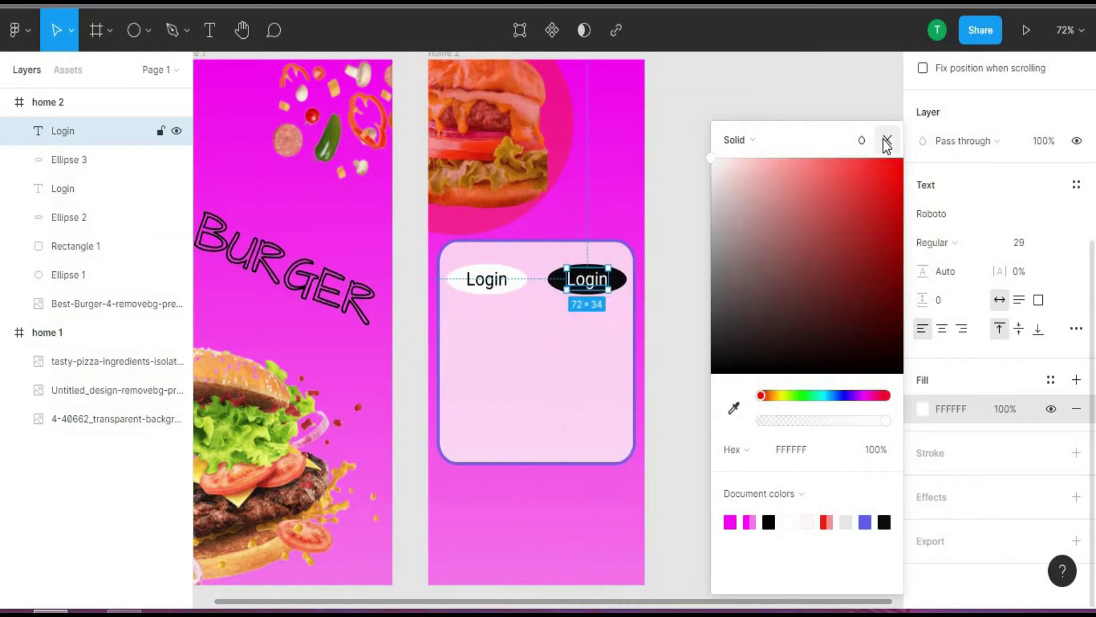
pyautogui.click(887, 140)
pyautogui.press('Return')
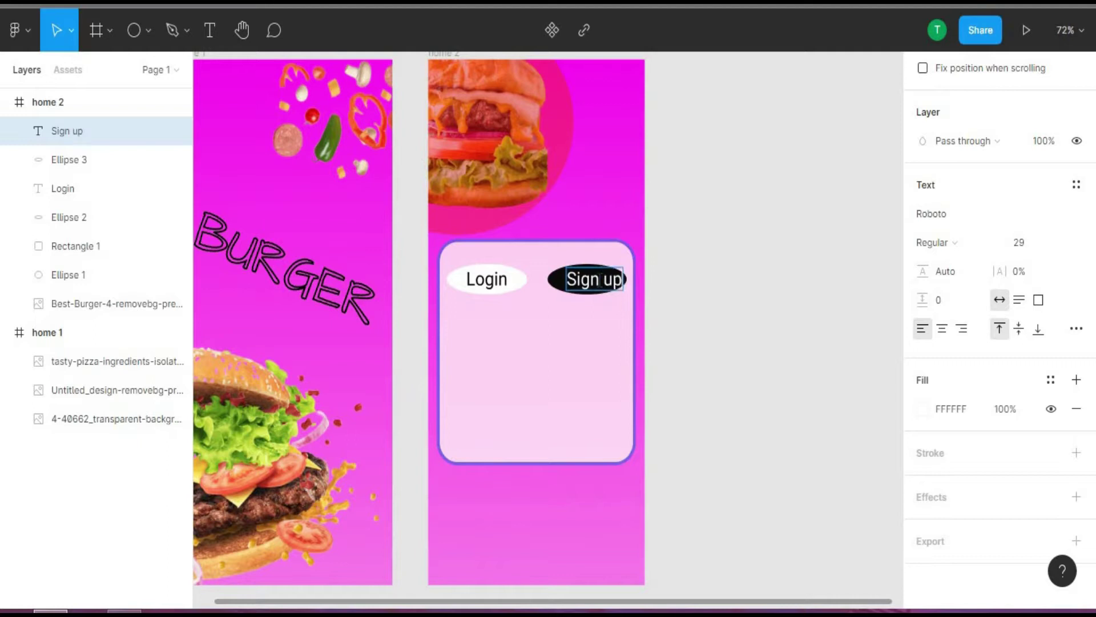
pyautogui.click(585, 381)
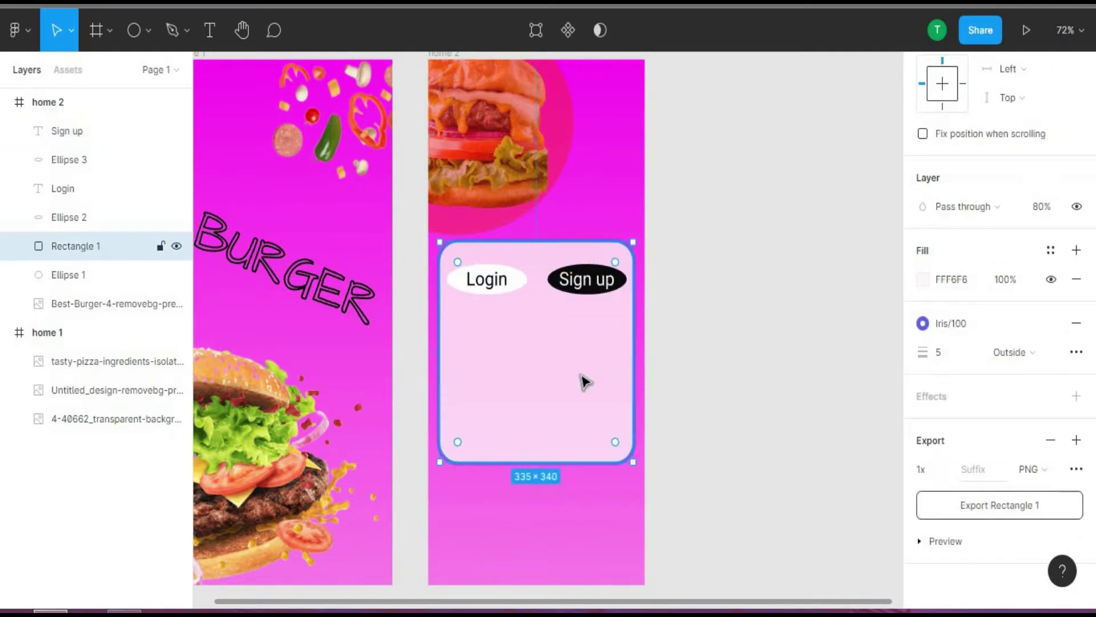
# Step: Draw a 3px light grey BFBFBF vertical divider between Login and Sign up
pyautogui.click(139, 43)
pyautogui.click(80, 72)
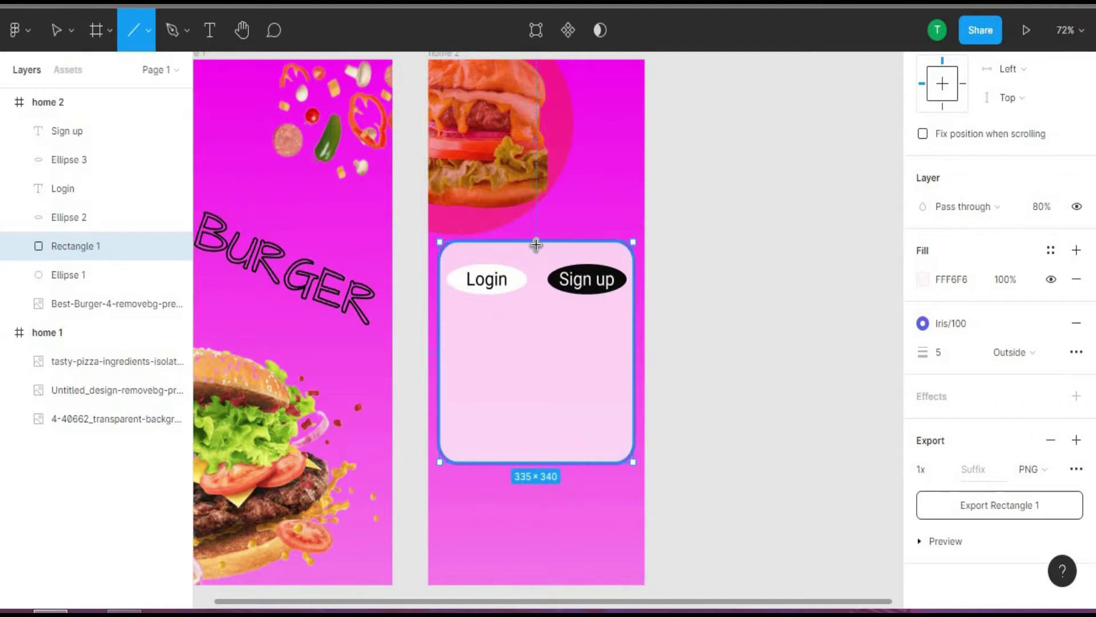
pyautogui.moveTo(537, 244); pyautogui.dragTo(536, 309)
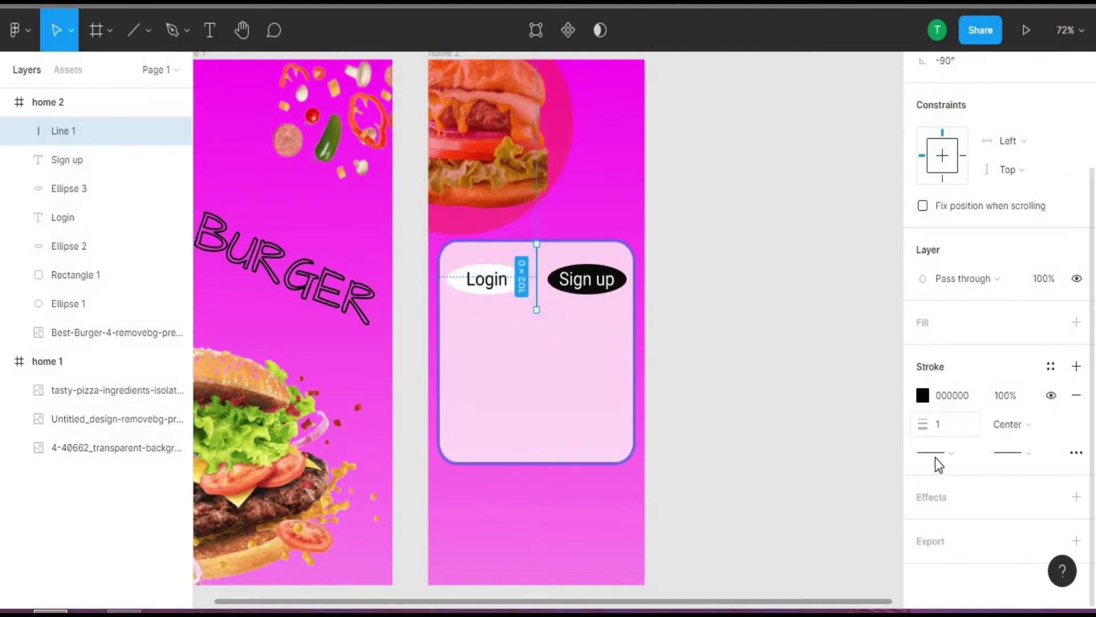
pyautogui.click(945, 426)
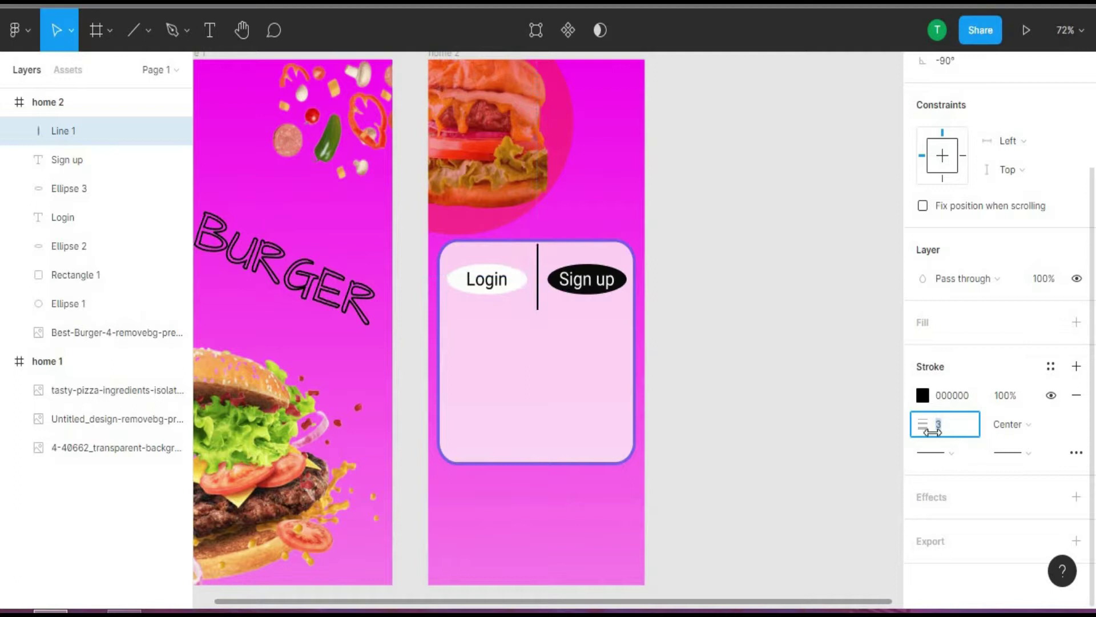
pyautogui.click(922, 395)
pyautogui.click(729, 237)
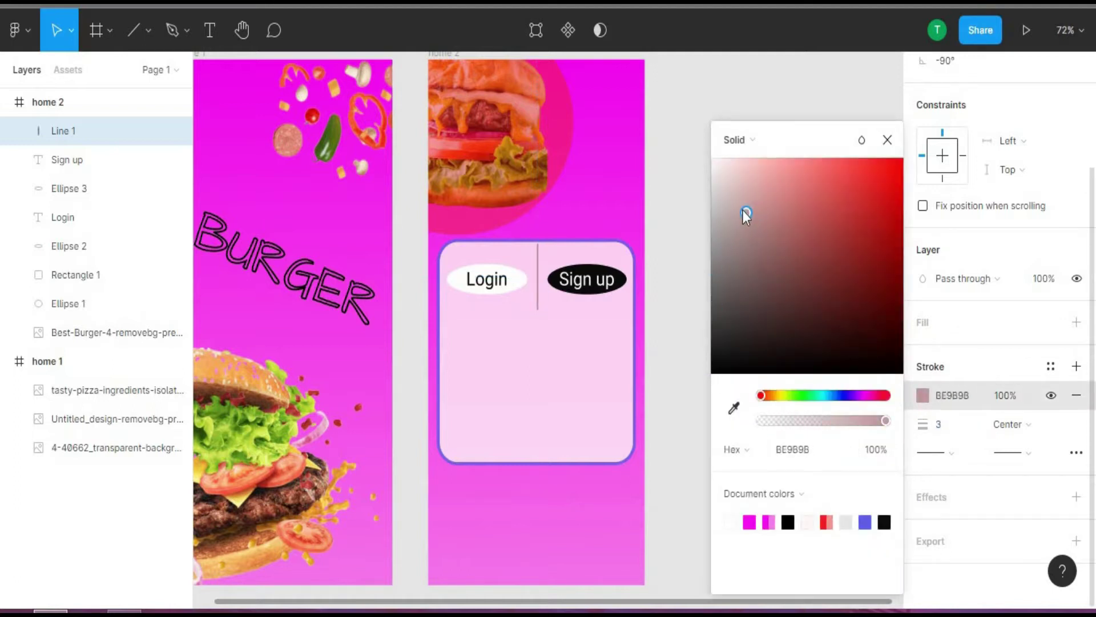
pyautogui.moveTo(745, 216); pyautogui.dragTo(703, 225)
pyautogui.click(547, 242)
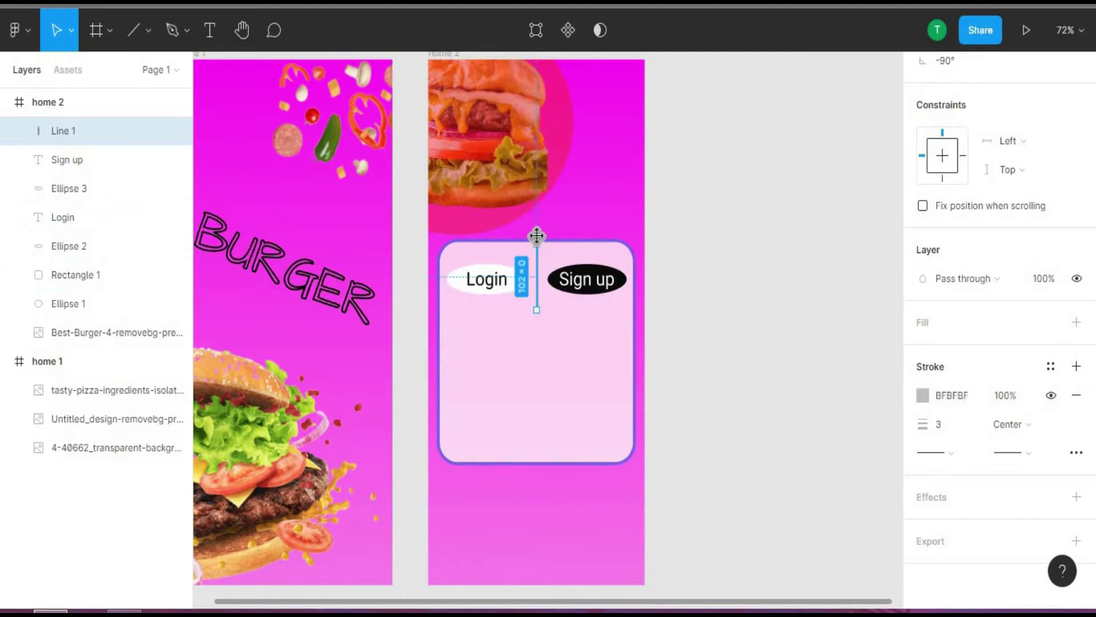
pyautogui.click(696, 424)
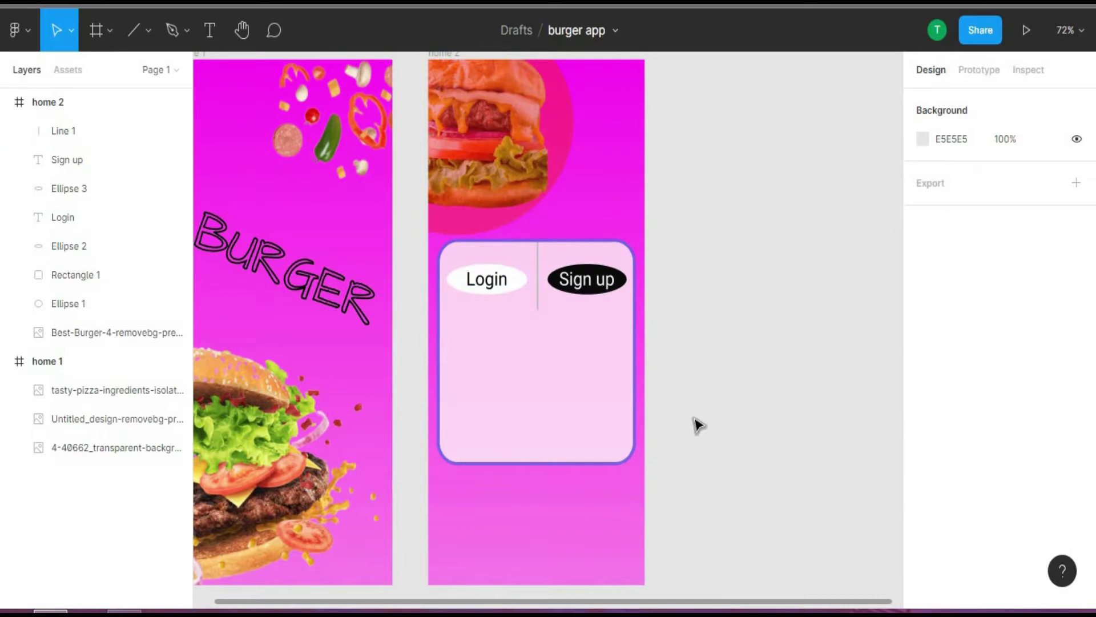
# Step: Add a 24pt 'Email :' label below the toggle on the login card
pyautogui.press('t')
pyautogui.click(446, 331)
pyautogui.write('Email :')
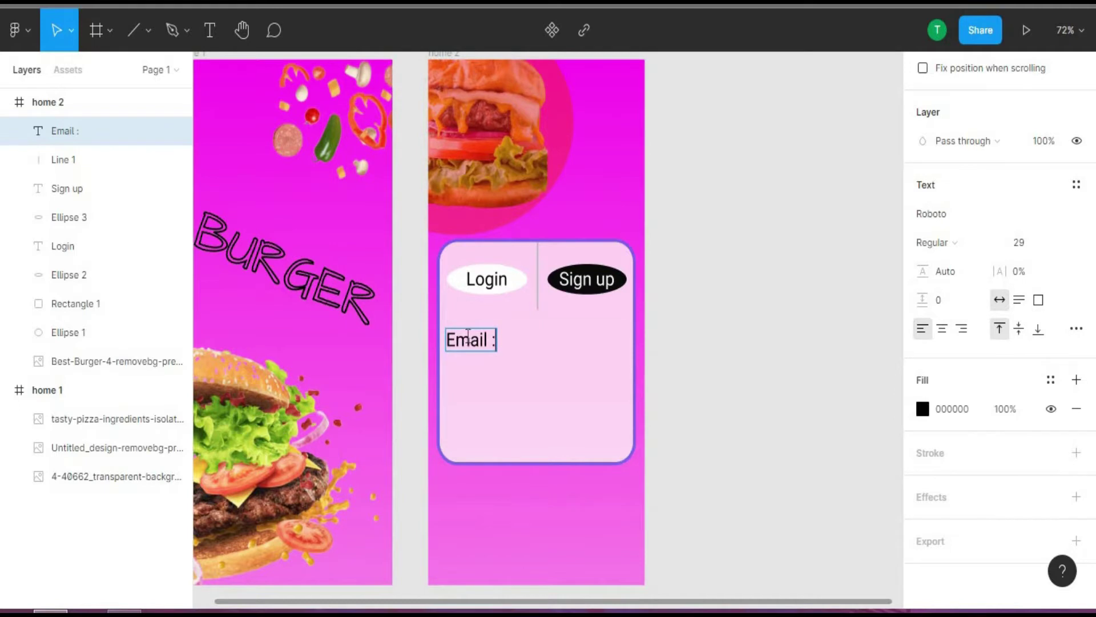
pyautogui.click(1062, 243)
pyautogui.click(1039, 430)
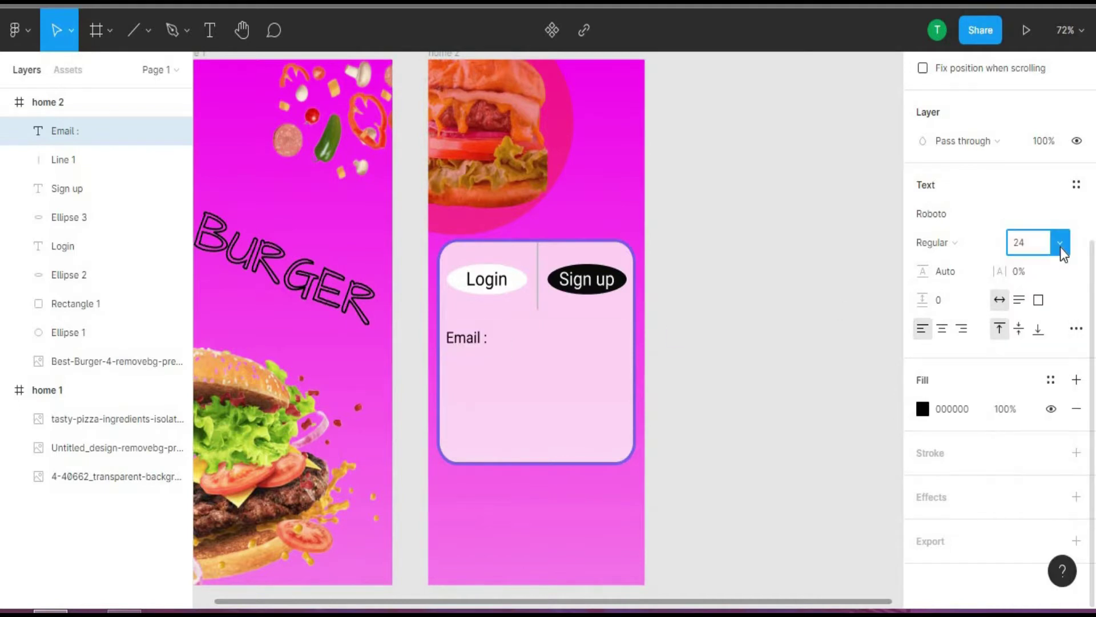
pyautogui.moveTo(467, 357); pyautogui.dragTo(475, 349)
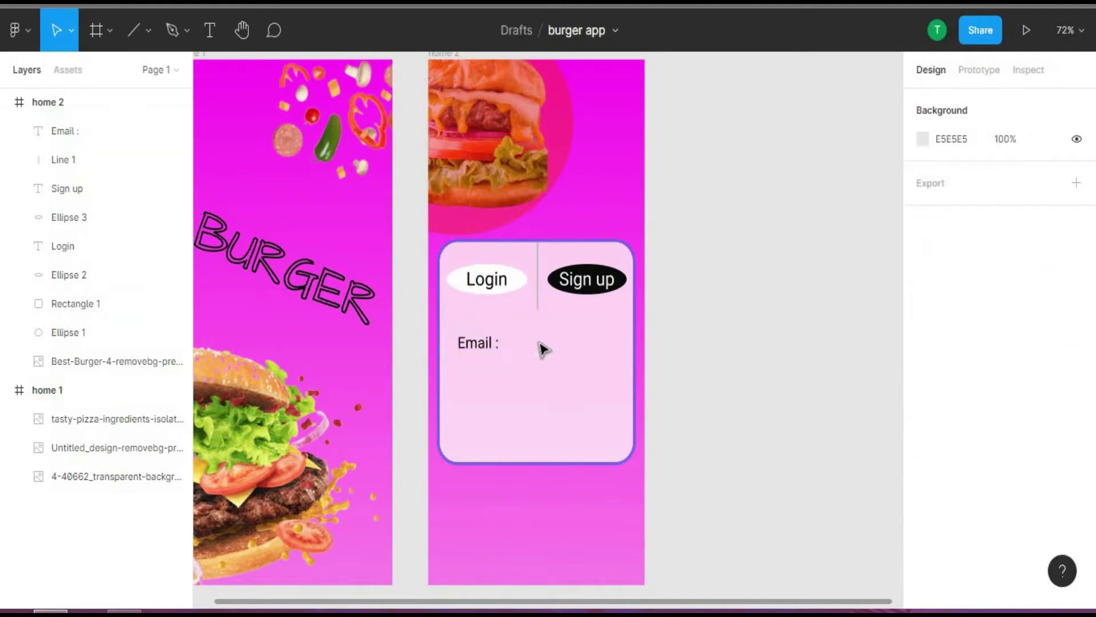
# Step: Draw a black underline to the right of the Email label and adjust its line properties
pyautogui.click(150, 29)
pyautogui.moveTo(507, 343); pyautogui.dragTo(622, 342)
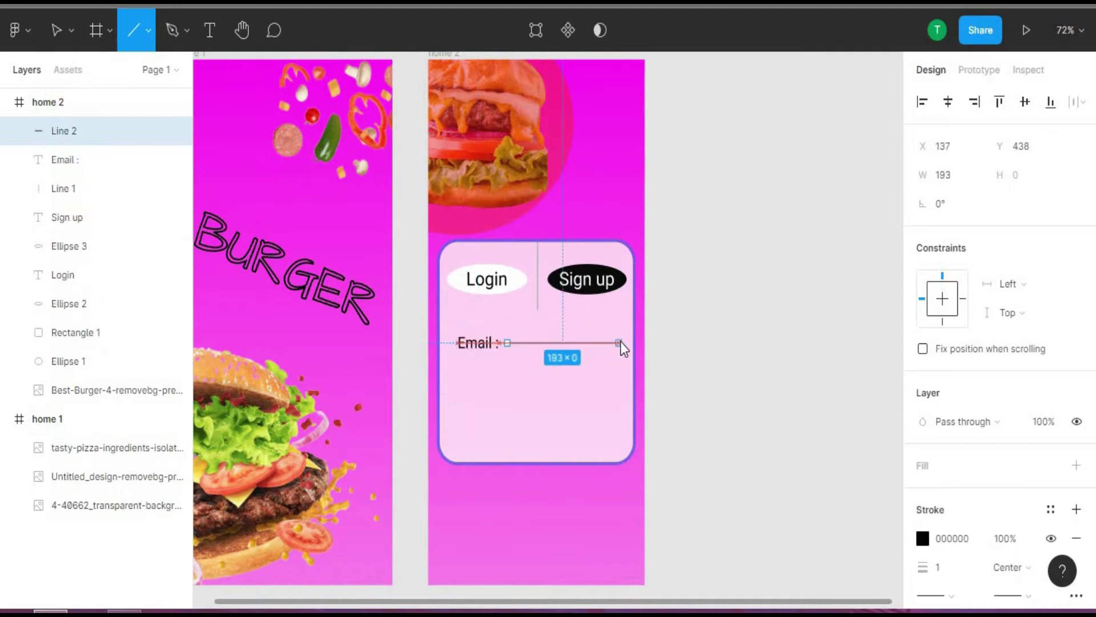
pyautogui.scroll(-3, 975, 563)
pyautogui.click(950, 454)
pyautogui.click(946, 424)
pyautogui.click(1023, 427)
pyautogui.click(1041, 477)
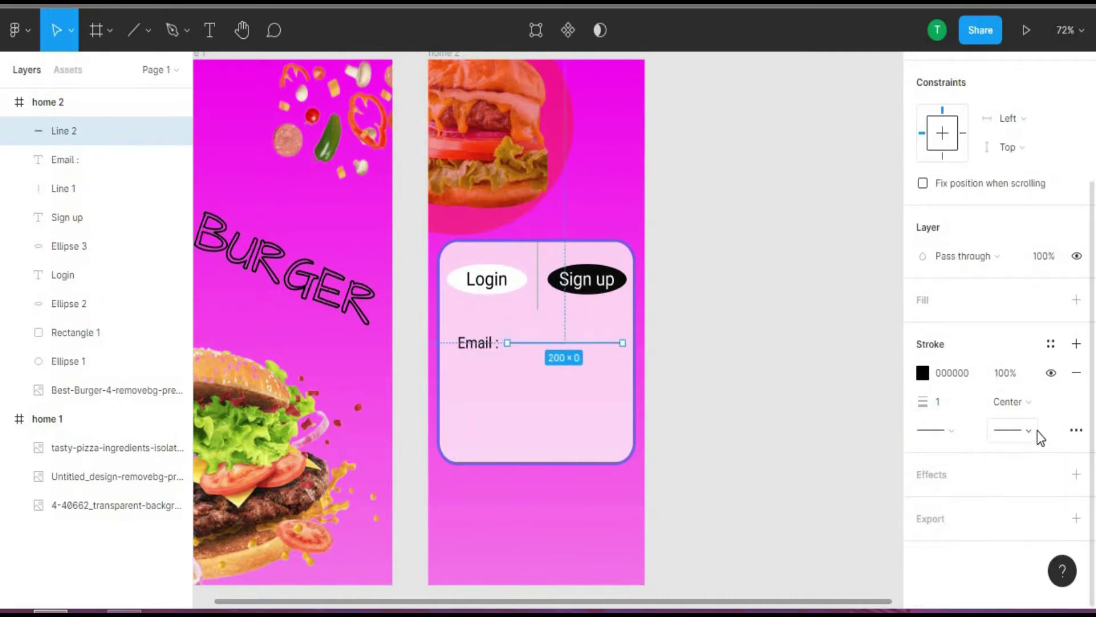
pyautogui.click(1054, 300)
pyautogui.click(965, 256)
pyautogui.click(1041, 272)
pyautogui.click(1026, 405)
pyautogui.click(946, 429)
# Step: Duplicate the Email label just below it and reword it to 'Password :'
pyautogui.click(470, 371)
pyautogui.click(475, 343)
pyautogui.moveTo(629, 348); pyautogui.dragTo(593, 355)
pyautogui.hotkey('ctrl', 'z')
pyautogui.click(465, 349)
pyautogui.rightClick(460, 342)
pyautogui.click(478, 115)
pyautogui.rightClick(464, 413)
pyautogui.click(485, 139)
pyautogui.moveTo(481, 434); pyautogui.dragTo(475, 383)
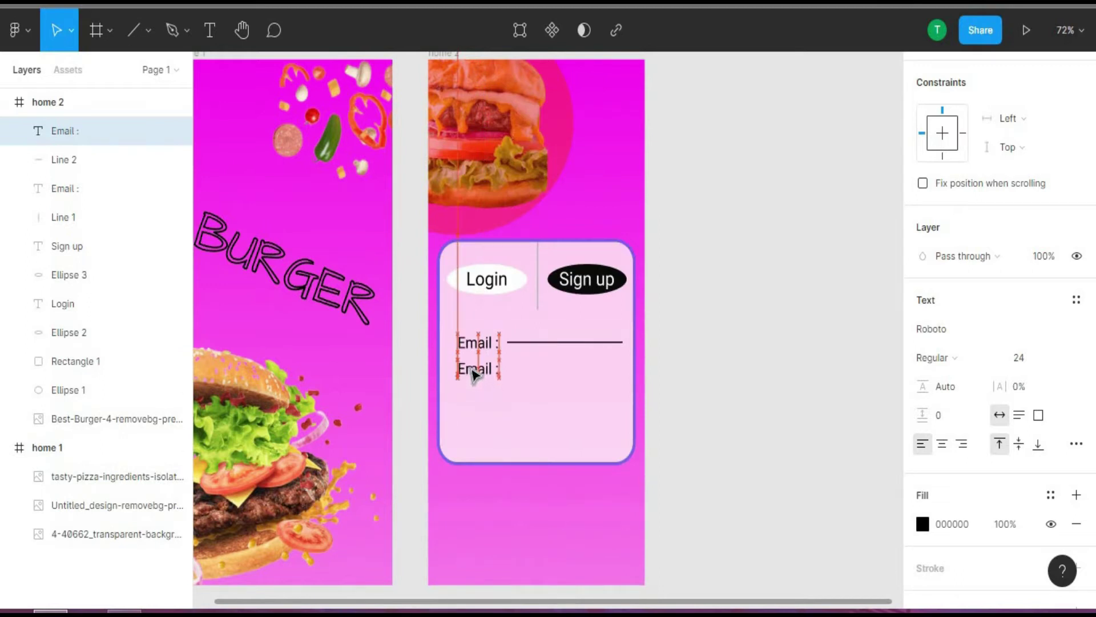
pyautogui.click(538, 343)
pyautogui.doubleClick(479, 369)
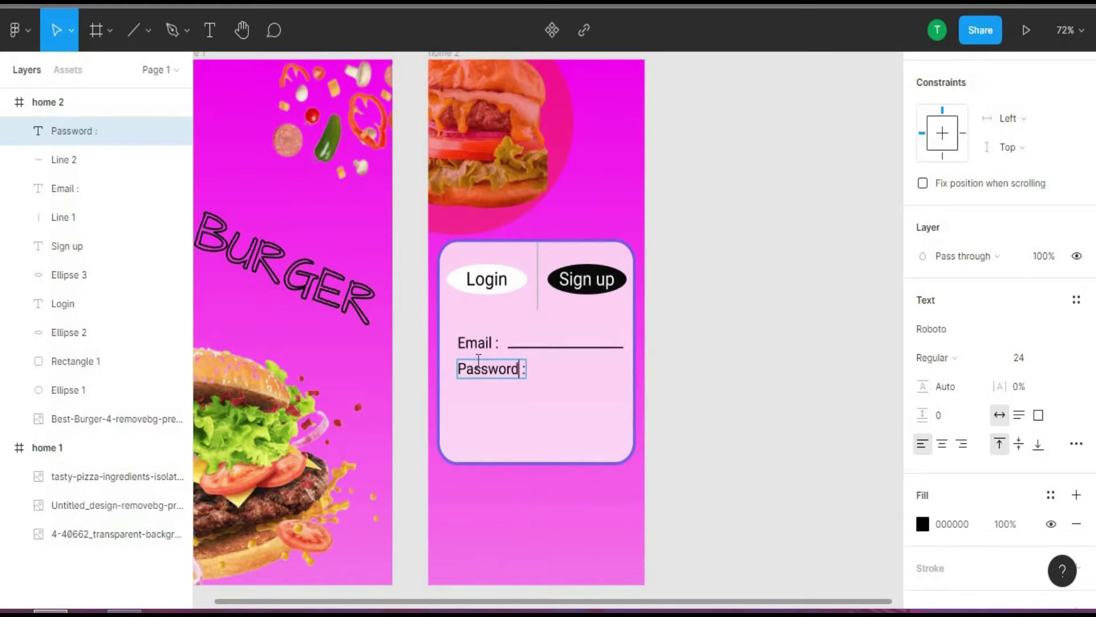
# Step: Copy the Email underline beside the Password label and shorten it to fit
pyautogui.rightClick(539, 346)
pyautogui.click(551, 115)
pyautogui.rightClick(536, 374)
pyautogui.click(557, 137)
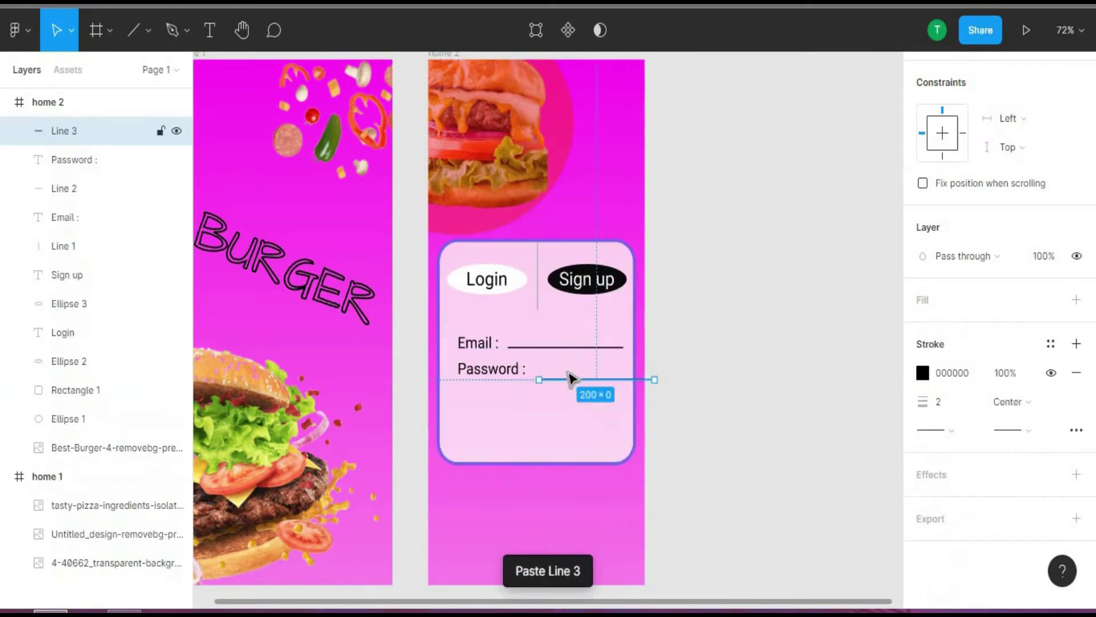
pyautogui.moveTo(572, 375); pyautogui.dragTo(623, 374)
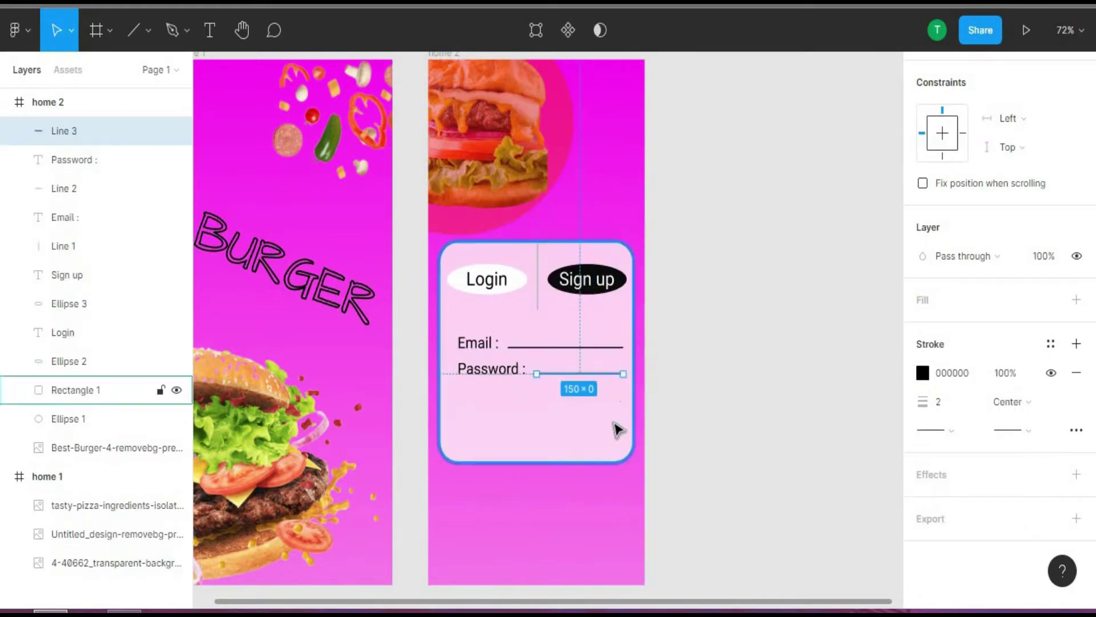
pyautogui.moveTo(533, 374); pyautogui.dragTo(533, 373)
pyautogui.click(506, 432)
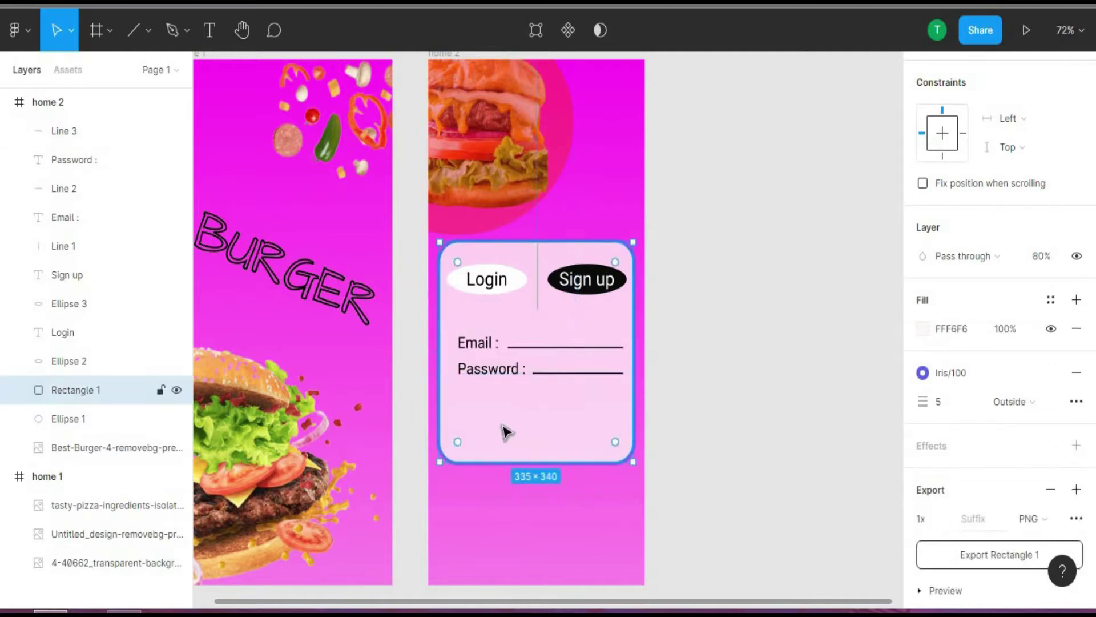
# Step: Copy the Login pill and its label to the card's bottom as a second Login button
pyautogui.click(148, 31)
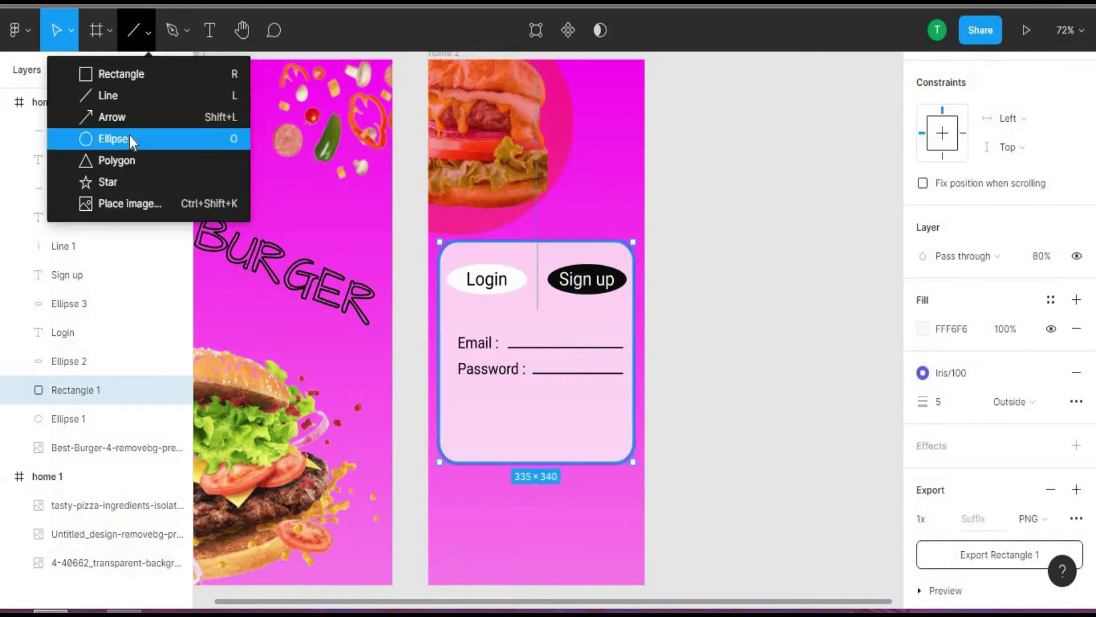
pyautogui.click(129, 135)
pyautogui.moveTo(497, 437)
pyautogui.mouseDown()
pyautogui.moveTo(548, 454)
pyautogui.moveTo(531, 447)
pyautogui.mouseUp()
pyautogui.press('Delete')
pyautogui.click(486, 279)
pyautogui.hotkey('ctrl', 'c')
pyautogui.rightClick(510, 440)
pyautogui.click(546, 146)
pyautogui.click(486, 279)
pyautogui.rightClick(507, 444)
pyautogui.click(520, 142)
# Step: Add a 'Forget Password' text link in font size 14 on the card
pyautogui.click(506, 392)
pyautogui.press('t')
pyautogui.click(501, 394)
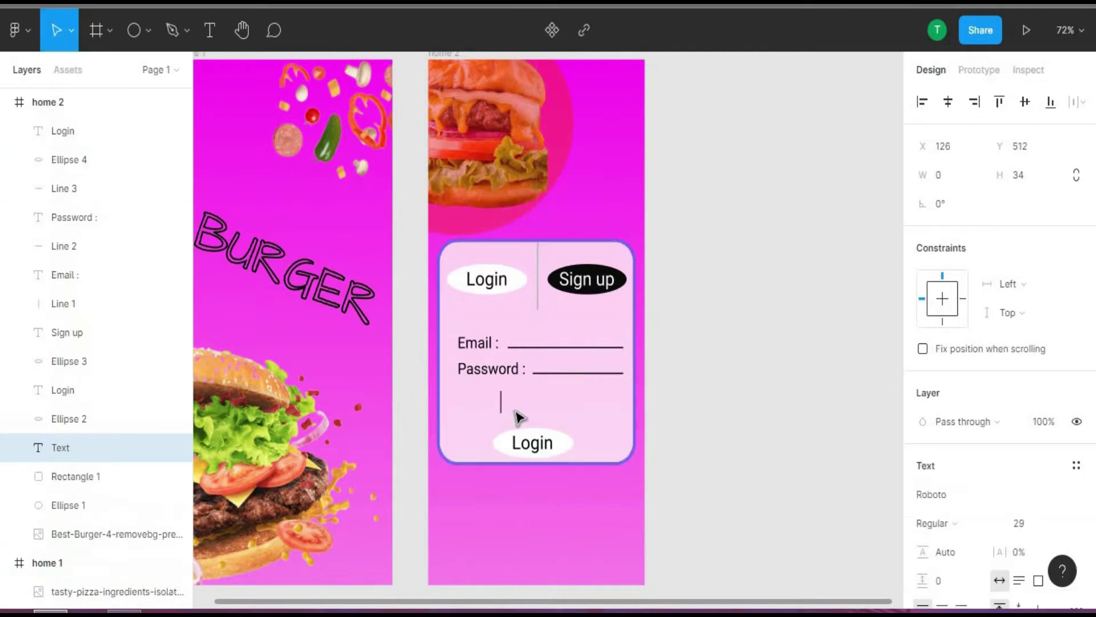
pyautogui.hotkey('ctrl', 'a')
pyautogui.scroll(-5, 965, 421)
pyautogui.click(1019, 220)
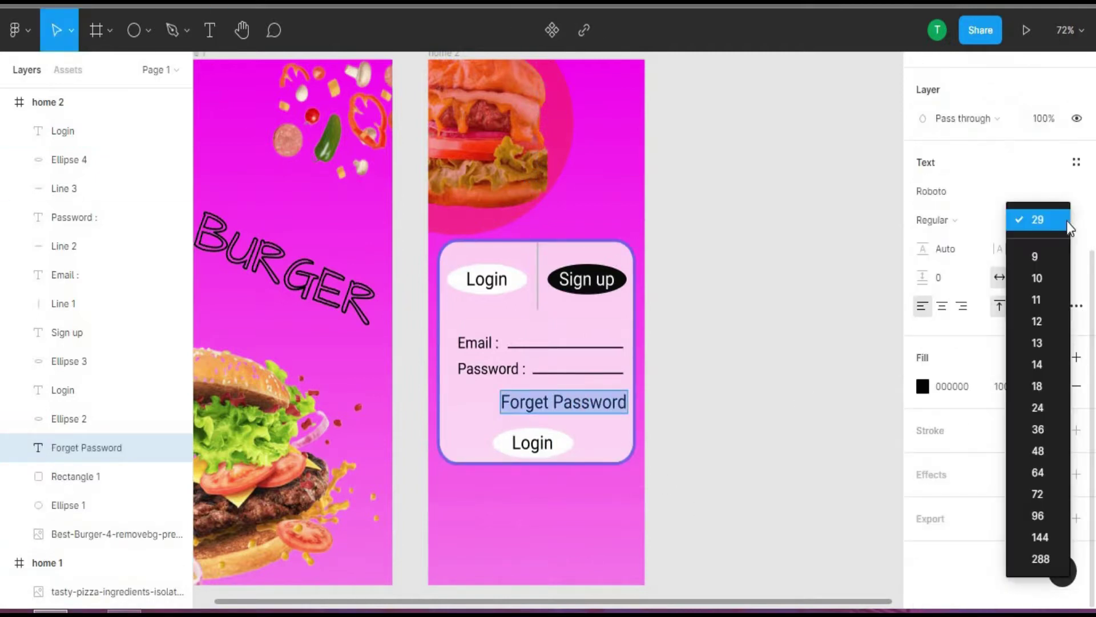
pyautogui.click(1033, 367)
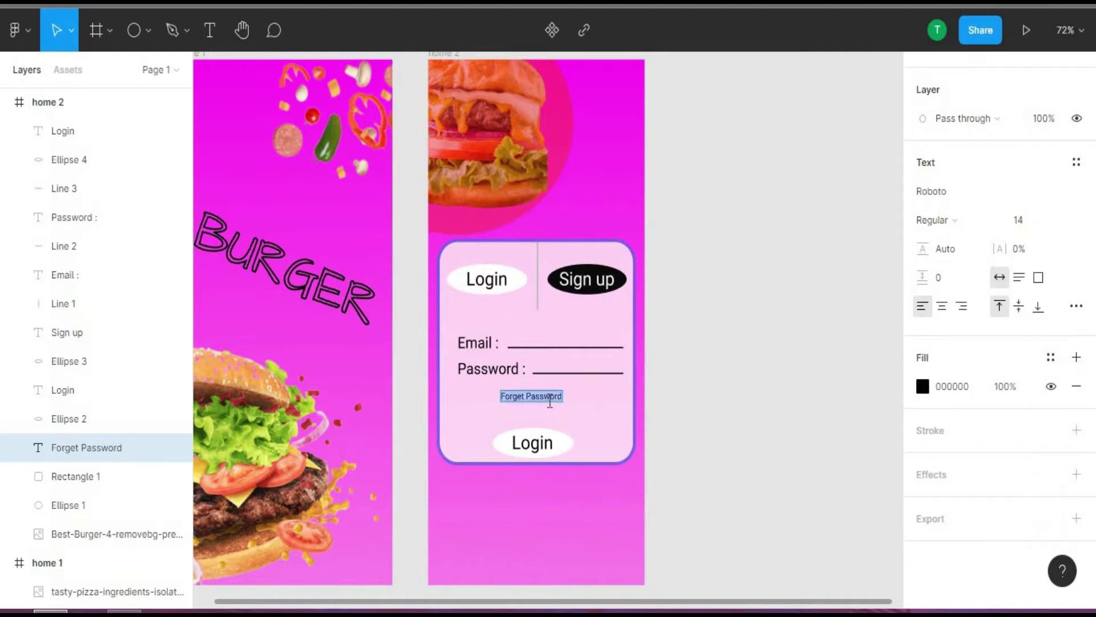
pyautogui.click(590, 507)
pyautogui.click(565, 445)
pyautogui.click(532, 443)
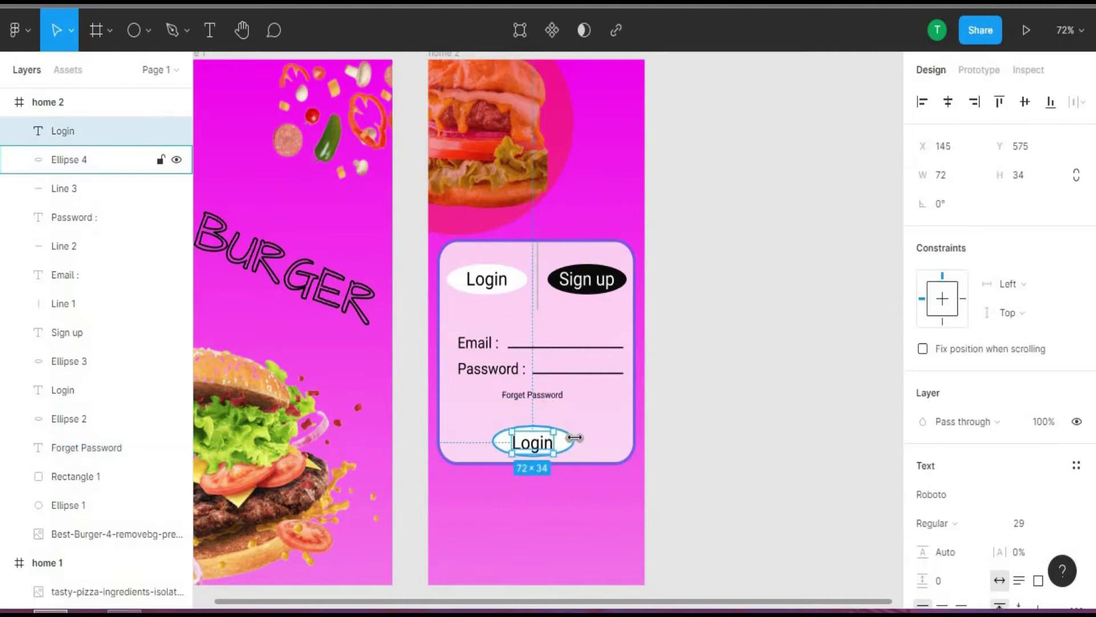
pyautogui.press('Escape')
pyautogui.click(516, 450)
# Step: Give the bottom Login pill a drop shadow after trying inner shadow and blur effects
pyautogui.click(70, 161)
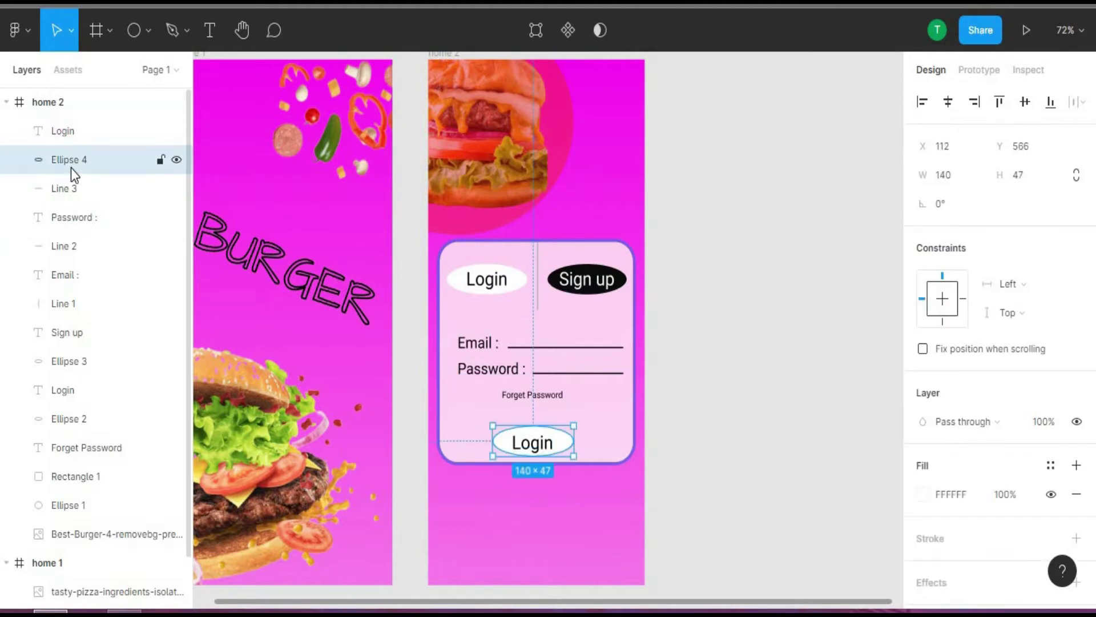
pyautogui.click(610, 489)
pyautogui.click(541, 451)
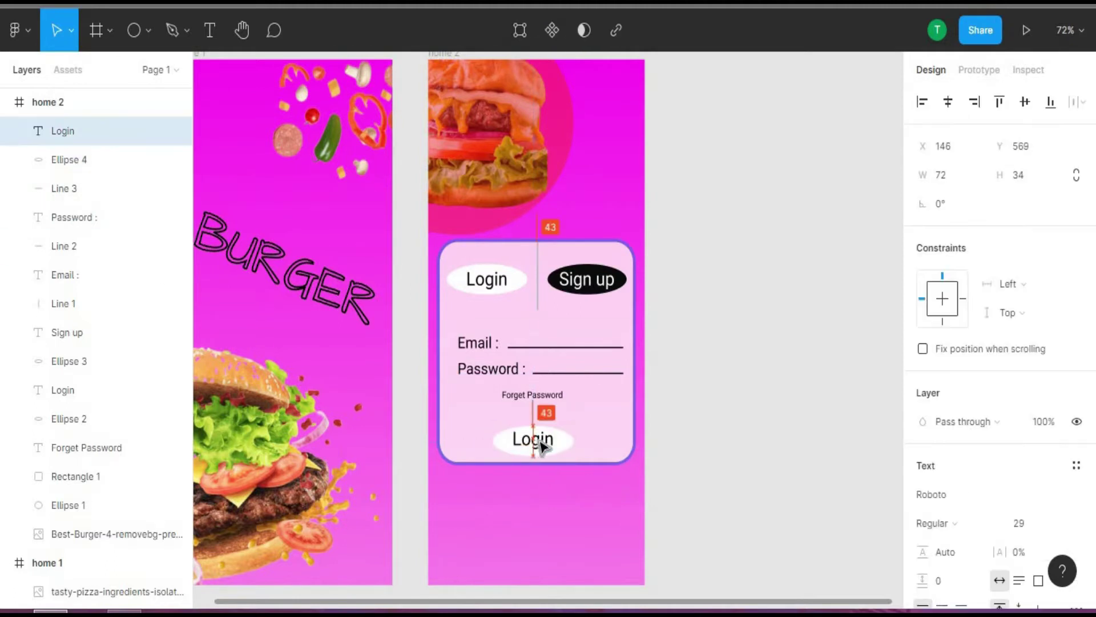
pyautogui.scroll(-3, 1027, 400)
pyautogui.click(1048, 430)
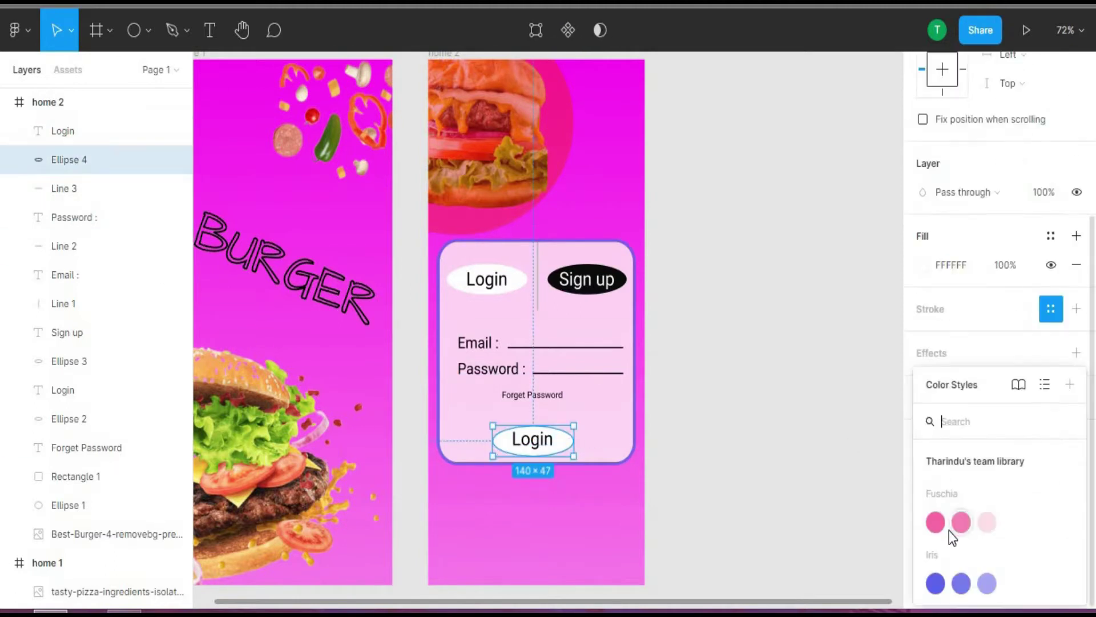
pyautogui.click(978, 358)
pyautogui.click(991, 382)
pyautogui.click(1022, 361)
pyautogui.click(990, 382)
pyautogui.click(1013, 402)
pyautogui.click(996, 381)
pyautogui.click(996, 402)
pyautogui.click(991, 382)
pyautogui.click(971, 320)
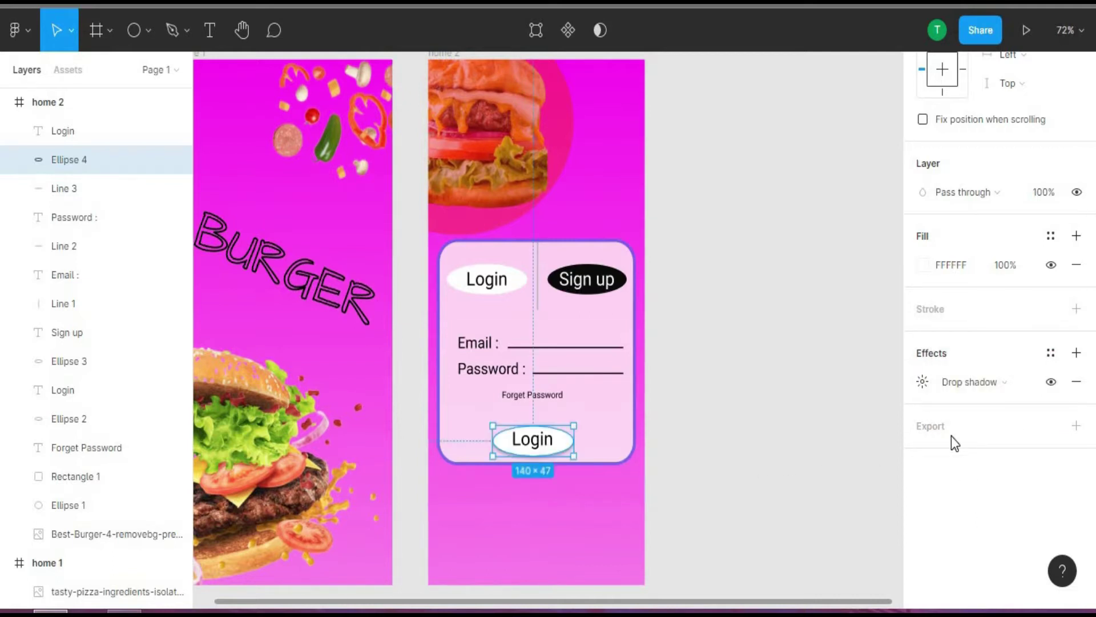
# Step: Add drop shadows to the top Login pill and the black Sign up pill
pyautogui.click(628, 422)
pyautogui.click(1050, 381)
pyautogui.click(538, 441)
pyautogui.click(761, 465)
pyautogui.click(487, 278)
pyautogui.scroll(-4, 1000, 343)
pyautogui.click(1050, 308)
pyautogui.click(1051, 352)
pyautogui.press('Escape')
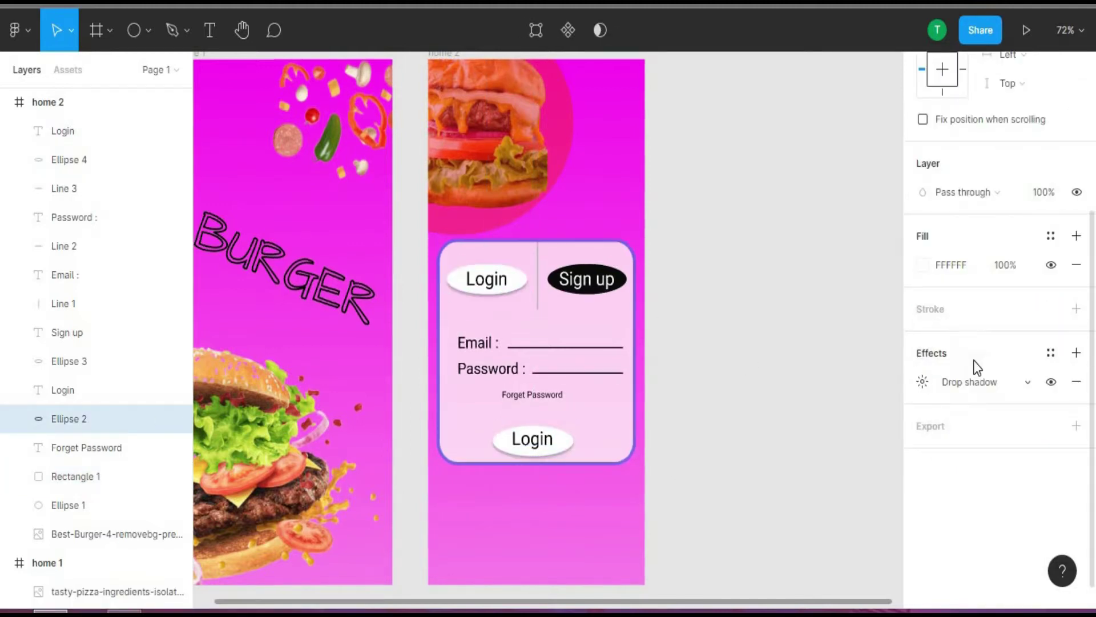
pyautogui.click(628, 289)
pyautogui.click(1076, 350)
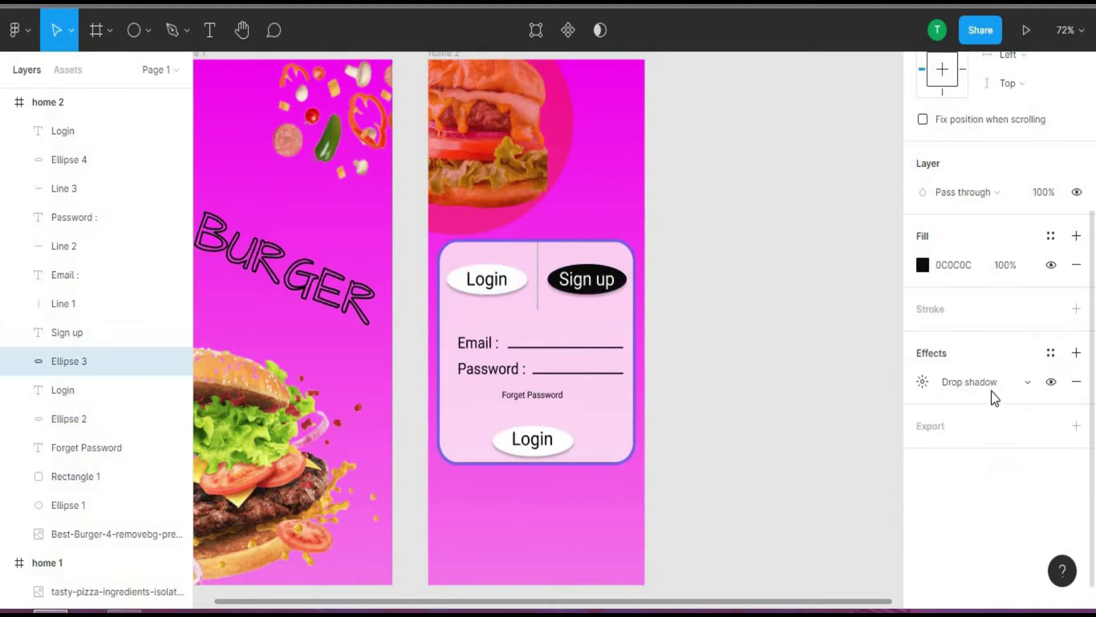
pyautogui.click(718, 319)
# Step: Give the login card a drop shadow with Y offset 19 and spread 7
pyautogui.click(628, 320)
pyautogui.scroll(-4, 999, 285)
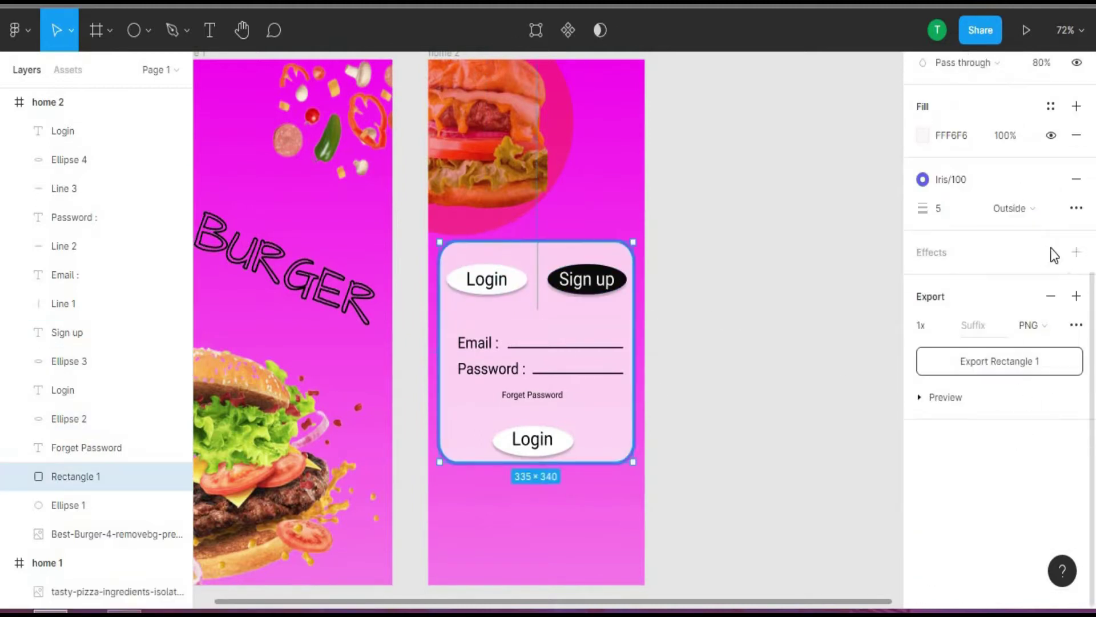
pyautogui.click(1076, 252)
pyautogui.click(771, 457)
pyautogui.click(626, 464)
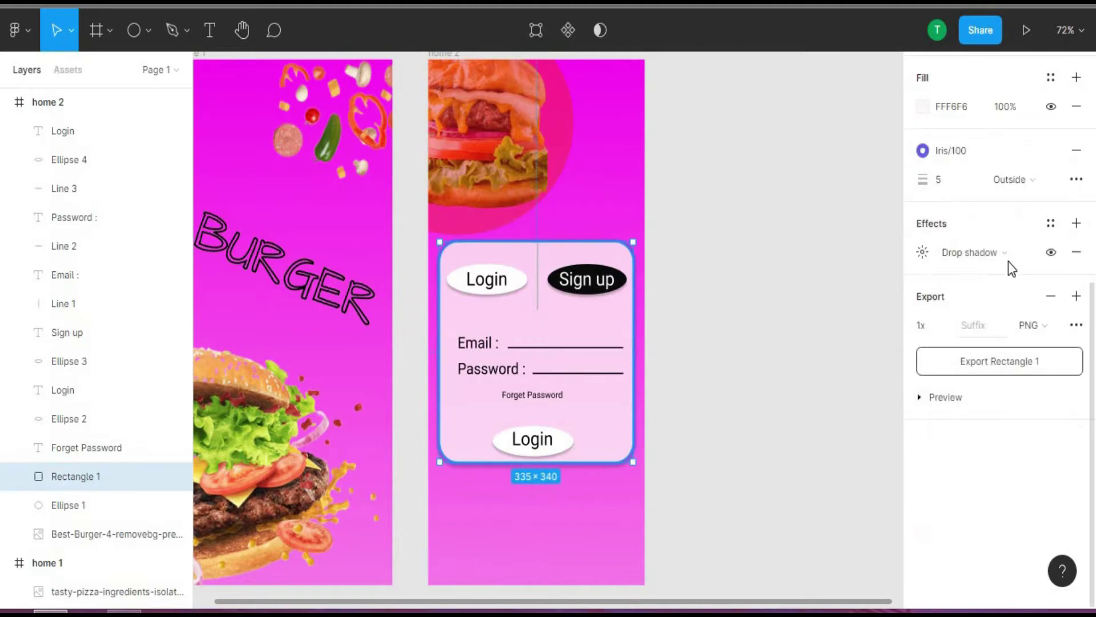
pyautogui.click(923, 252)
pyautogui.click(765, 327)
pyautogui.hotkey('shift', 'Up')
pyautogui.press('Up')
pyautogui.press('Up')
pyautogui.press('Up')
pyautogui.click(857, 327)
pyautogui.press('Up')
pyautogui.press('Up')
pyautogui.press('Up')
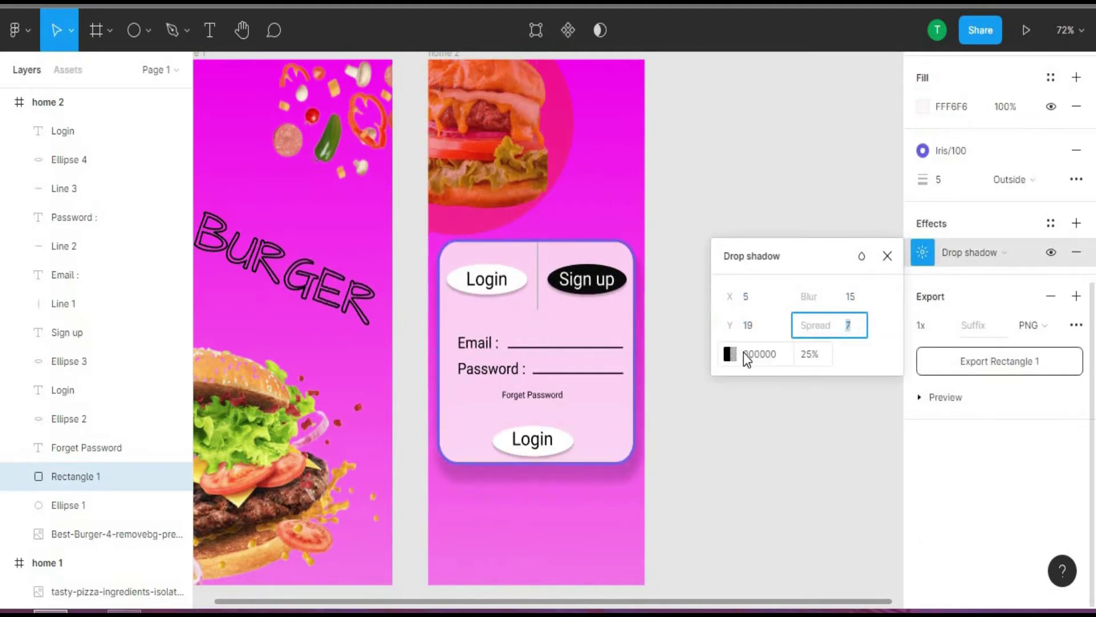
# Step: Add a drop shadow to the red circle behind the burger and centre the bottom Login label
pyautogui.click(547, 165)
pyautogui.click(1075, 353)
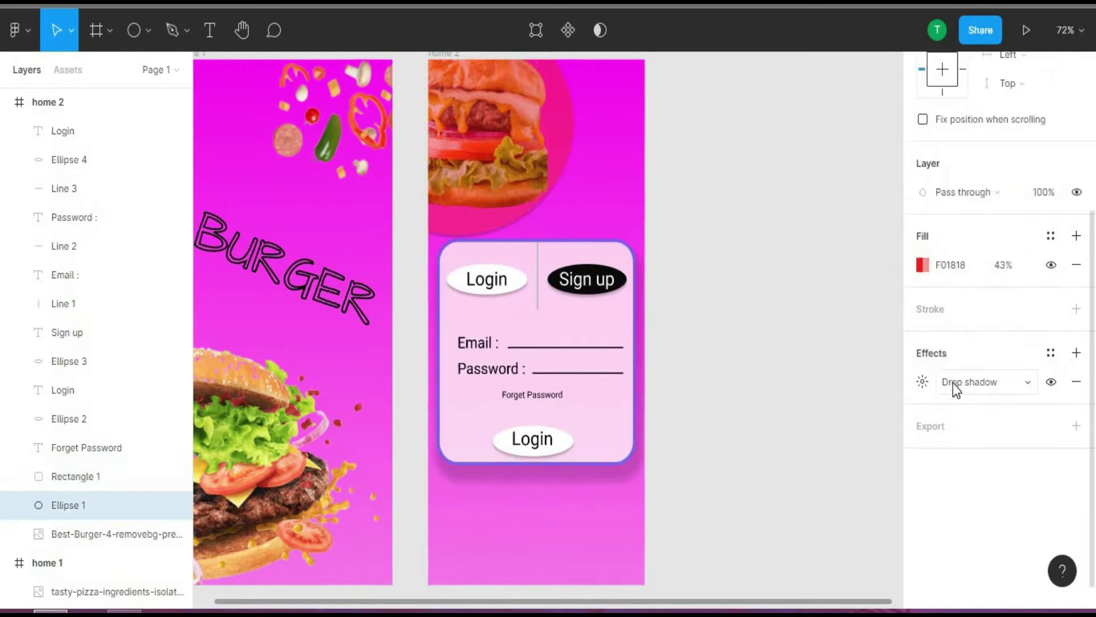
pyautogui.click(923, 382)
pyautogui.press('Up')
pyautogui.press('Up')
pyautogui.press('Up')
pyautogui.click(860, 423)
pyautogui.click(759, 458)
pyautogui.click(865, 457)
pyautogui.click(679, 371)
pyautogui.click(632, 352)
pyautogui.click(822, 260)
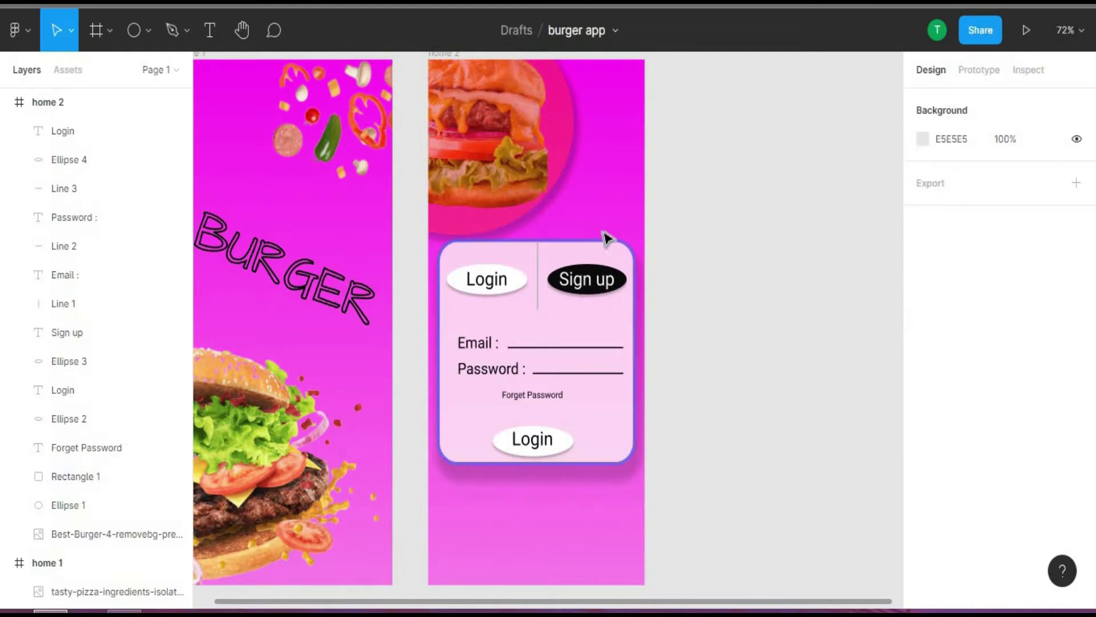
pyautogui.click(532, 438)
pyautogui.moveTo(532, 440); pyautogui.dragTo(528, 442)
# Step: Import the 1-removebg-preview burger image onto the home 2 screen with Place image
pyautogui.press('Escape')
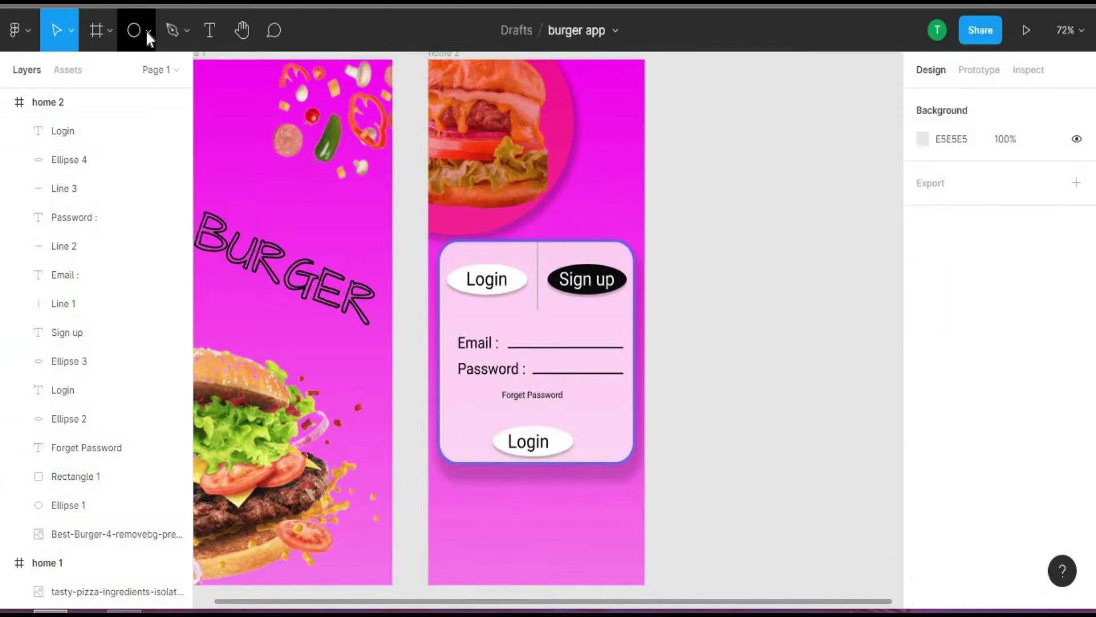
pyautogui.click(147, 32)
pyautogui.click(86, 220)
pyautogui.click(1038, 251)
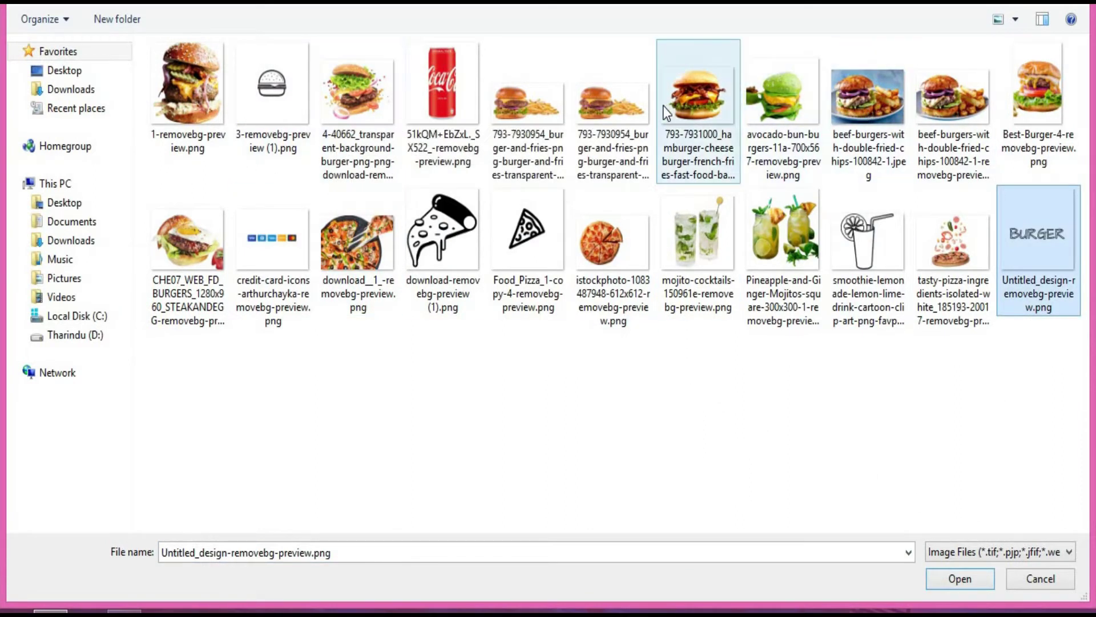
pyautogui.hotkey('ctrl', 'a')
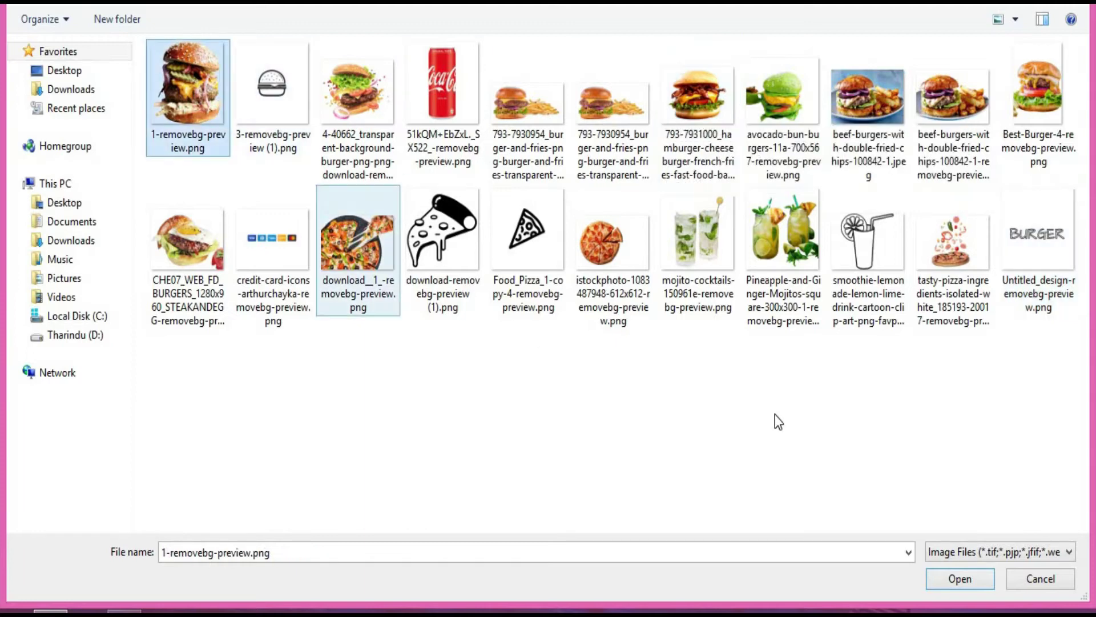
pyautogui.press('Return')
pyautogui.click(576, 475)
# Step: Resize, tilt and move the burger image to the screen's lower-right corner
pyautogui.scroll(-3, 576, 476)
pyautogui.moveTo(571, 417); pyautogui.dragTo(589, 437)
pyautogui.moveTo(441, 277); pyautogui.dragTo(520, 348)
pyautogui.moveTo(619, 359); pyautogui.dragTo(540, 285)
pyautogui.moveTo(465, 249); pyautogui.dragTo(551, 363)
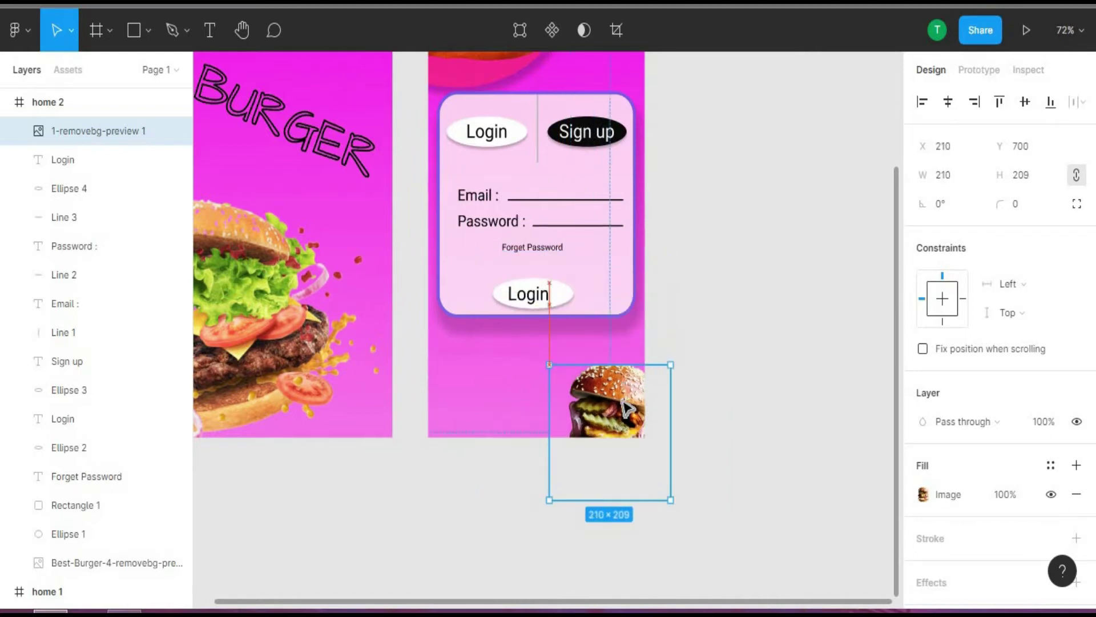
pyautogui.moveTo(594, 399); pyautogui.dragTo(628, 363)
pyautogui.moveTo(559, 436)
pyautogui.mouseDown()
pyautogui.moveTo(543, 477)
pyautogui.moveTo(457, 455)
pyautogui.mouseUp()
pyautogui.moveTo(571, 399); pyautogui.dragTo(600, 400)
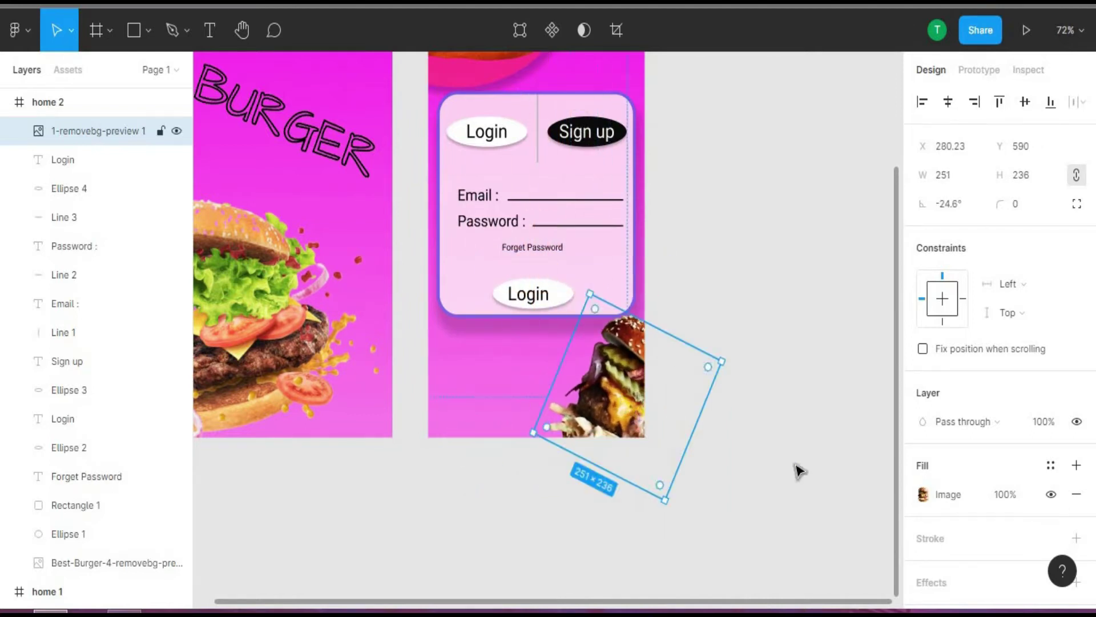
# Step: Give the burger image a drop shadow with Y 6 and spread -16
pyautogui.scroll(-4, 1000, 366)
pyautogui.click(1076, 352)
pyautogui.click(922, 381)
pyautogui.click(855, 434)
pyautogui.write('6')
pyautogui.click(852, 457)
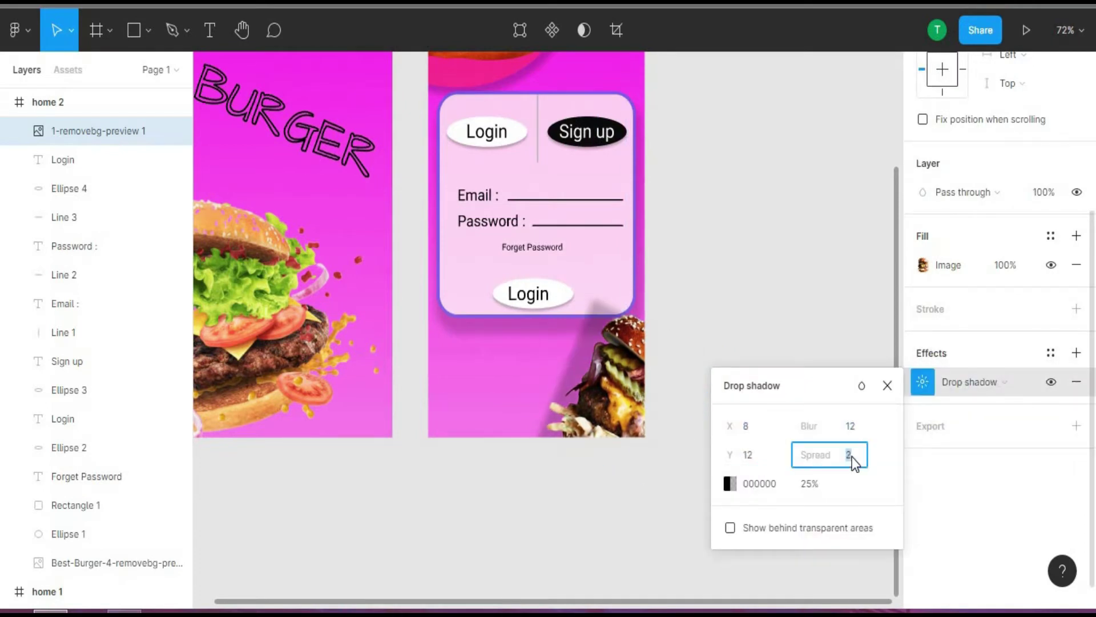
pyautogui.write('-16')
pyautogui.click(773, 459)
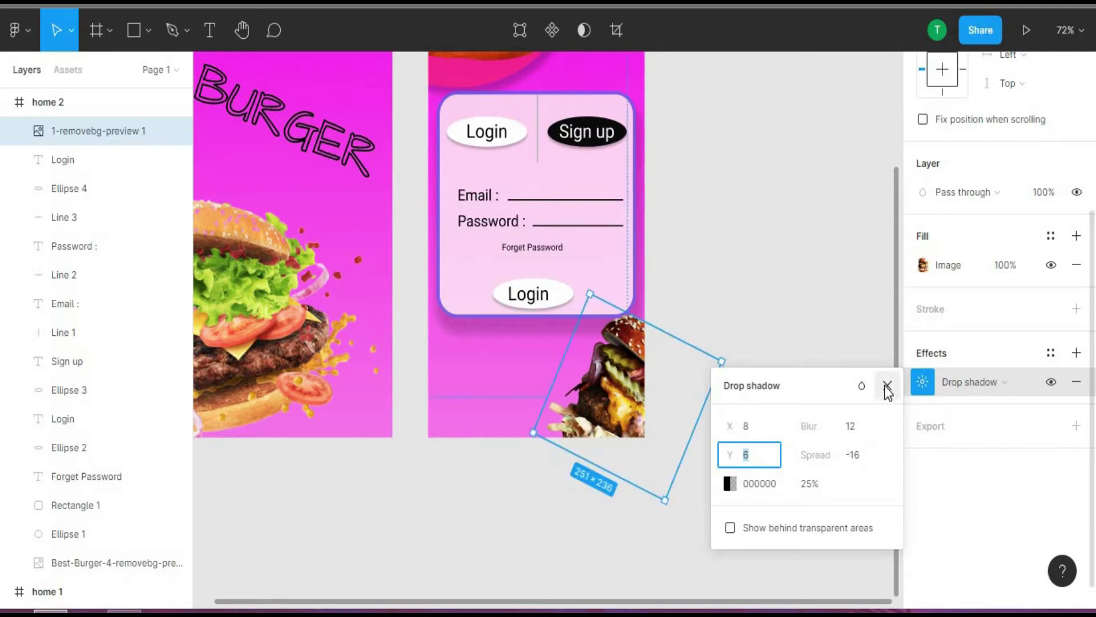
pyautogui.click(771, 387)
# Step: Duplicate the home 2 screen as a new 'home 3' screen
pyautogui.scroll(4, 773, 387)
pyautogui.scroll(1, 773, 387)
pyautogui.click(548, 171)
pyautogui.click(49, 102)
pyautogui.rightClick(607, 80)
pyautogui.click(617, 96)
pyautogui.hotkey('ctrl', 'v')
# Step: Place home 3 beside home 2 and paste a copy of the Sign up label into it
pyautogui.moveTo(623, 166); pyautogui.dragTo(591, 131)
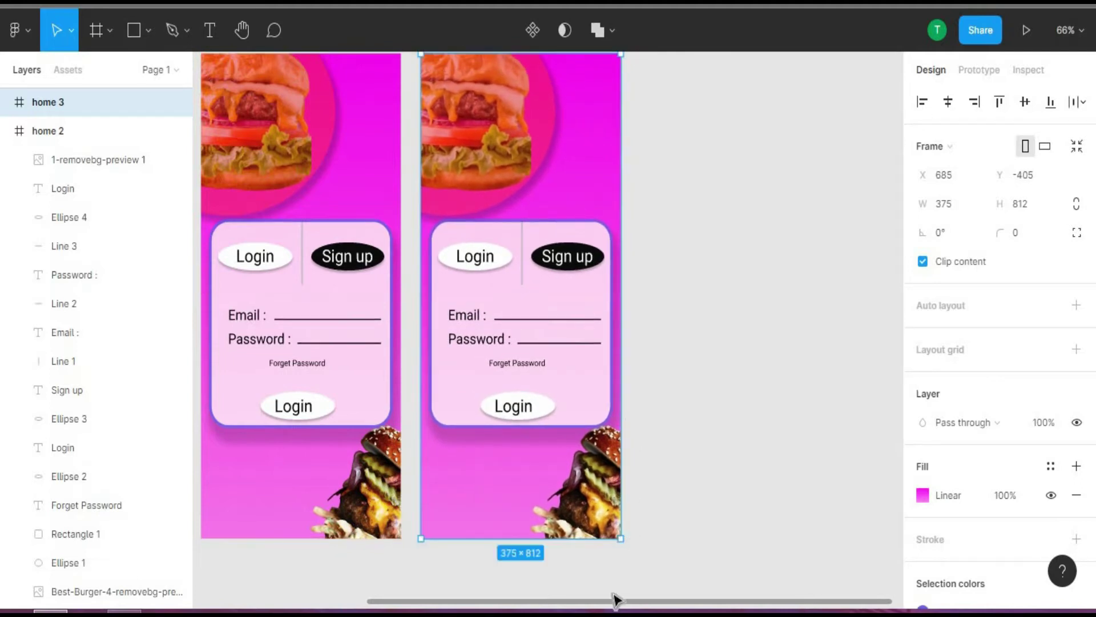
pyautogui.hscroll(-1, 617, 598)
pyautogui.scroll(2, 714, 465)
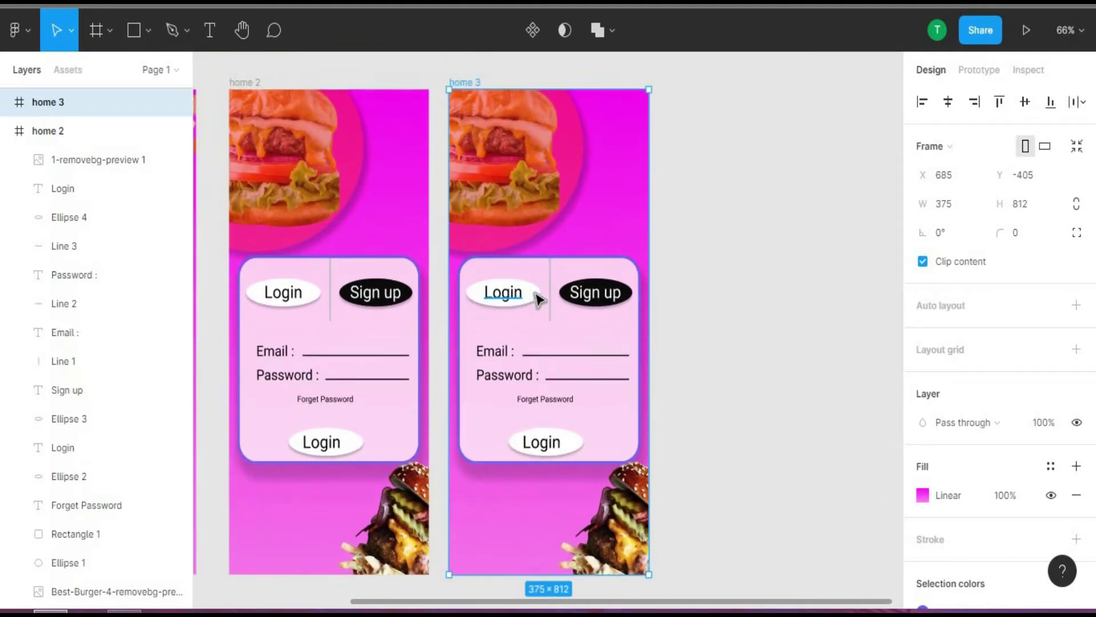
pyautogui.rightClick(594, 297)
pyautogui.click(608, 115)
pyautogui.rightClick(620, 213)
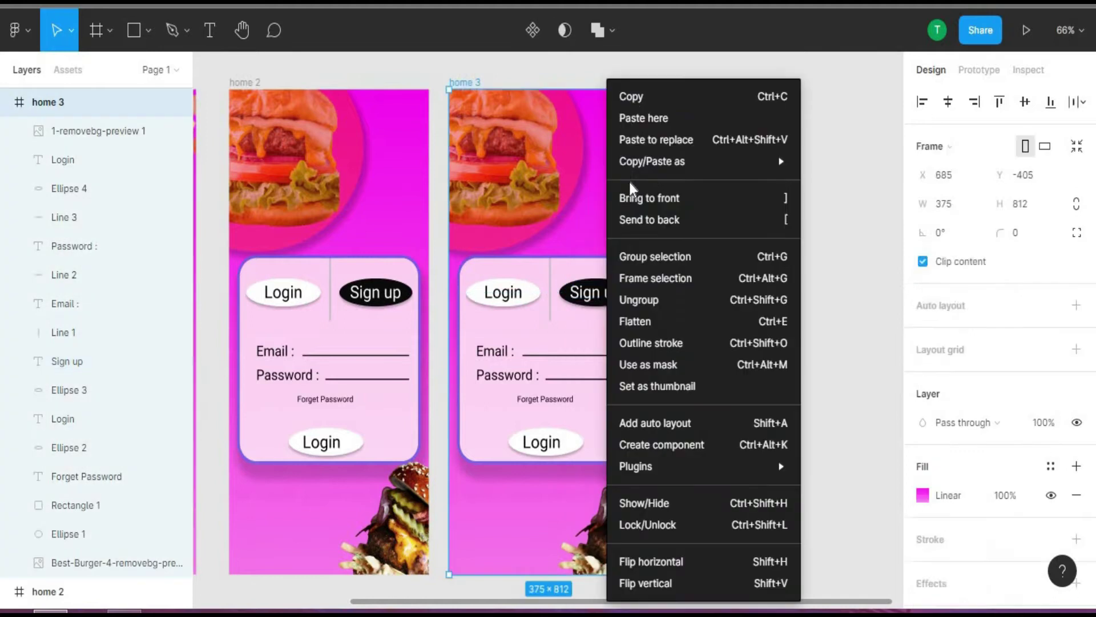
pyautogui.click(616, 115)
pyautogui.moveTo(611, 222); pyautogui.dragTo(597, 215)
# Step: Put a white Login label on the black toggle pill, replacing Sign up
pyautogui.click(593, 292)
pyautogui.press('Delete')
pyautogui.rightClick(491, 294)
pyautogui.click(591, 300)
pyautogui.rightClick(591, 299)
pyautogui.click(608, 115)
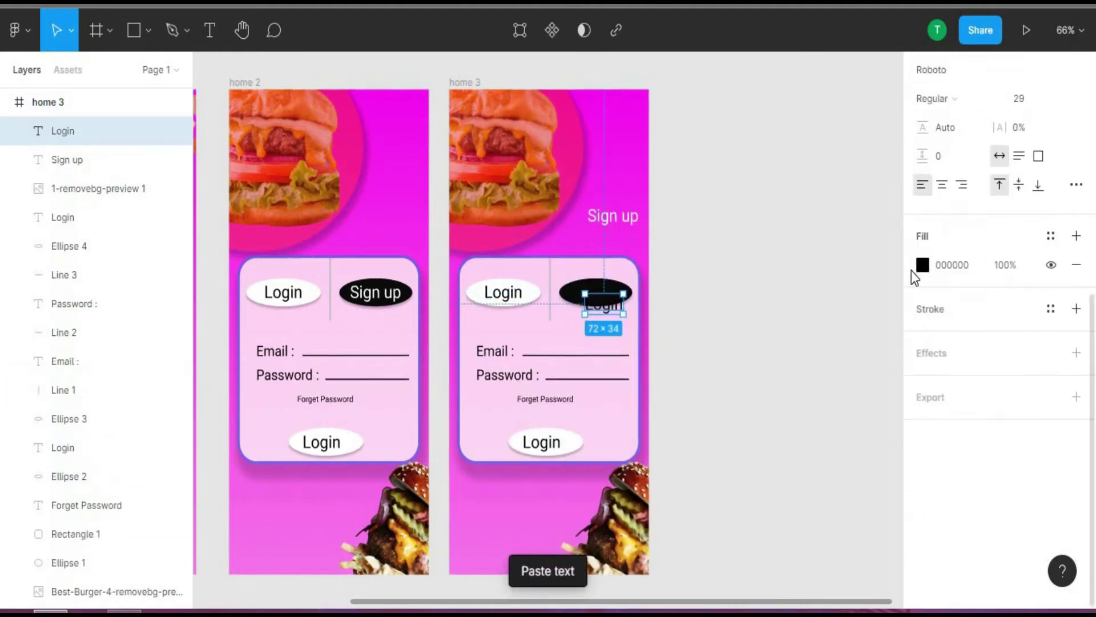
pyautogui.click(921, 264)
pyautogui.click(768, 522)
pyautogui.moveTo(602, 311)
pyautogui.mouseDown()
pyautogui.moveTo(587, 305)
pyautogui.moveTo(594, 294)
pyautogui.mouseUp()
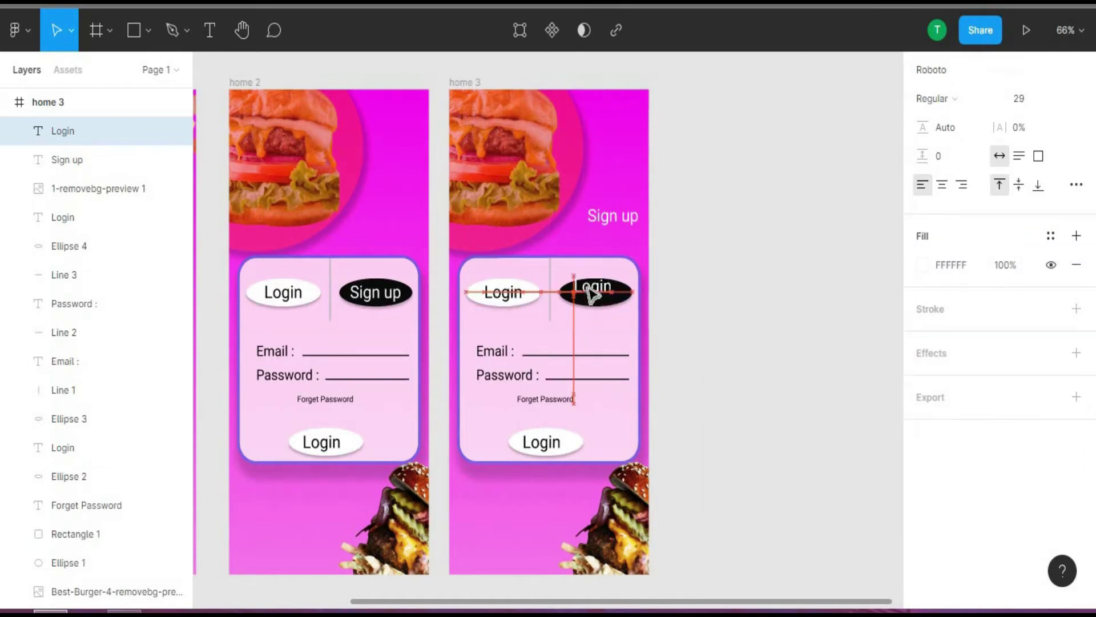
# Step: Replace the left pill's Login label with a centred black Sign up label
pyautogui.click(503, 291)
pyautogui.press('Delete')
pyautogui.moveTo(608, 217); pyautogui.dragTo(502, 309)
pyautogui.scroll(-5, 919, 260)
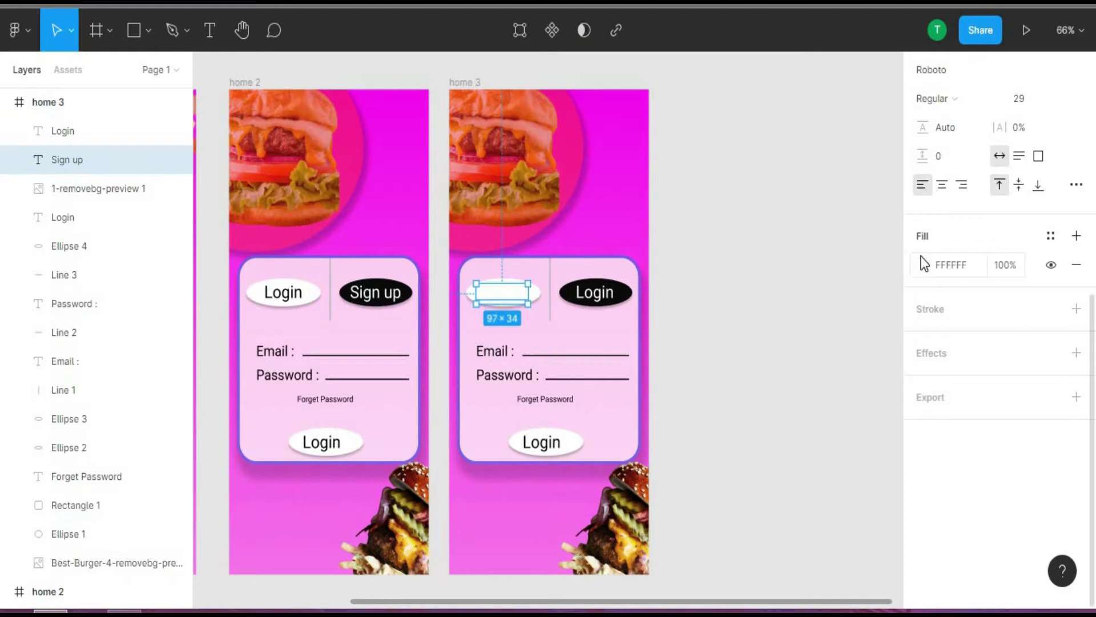
pyautogui.click(922, 263)
pyautogui.click(731, 521)
pyautogui.press('Escape')
pyautogui.moveTo(507, 301); pyautogui.dragTo(503, 301)
# Step: Change the bottom button's Login text to Sign up
pyautogui.click(692, 281)
pyautogui.click(538, 446)
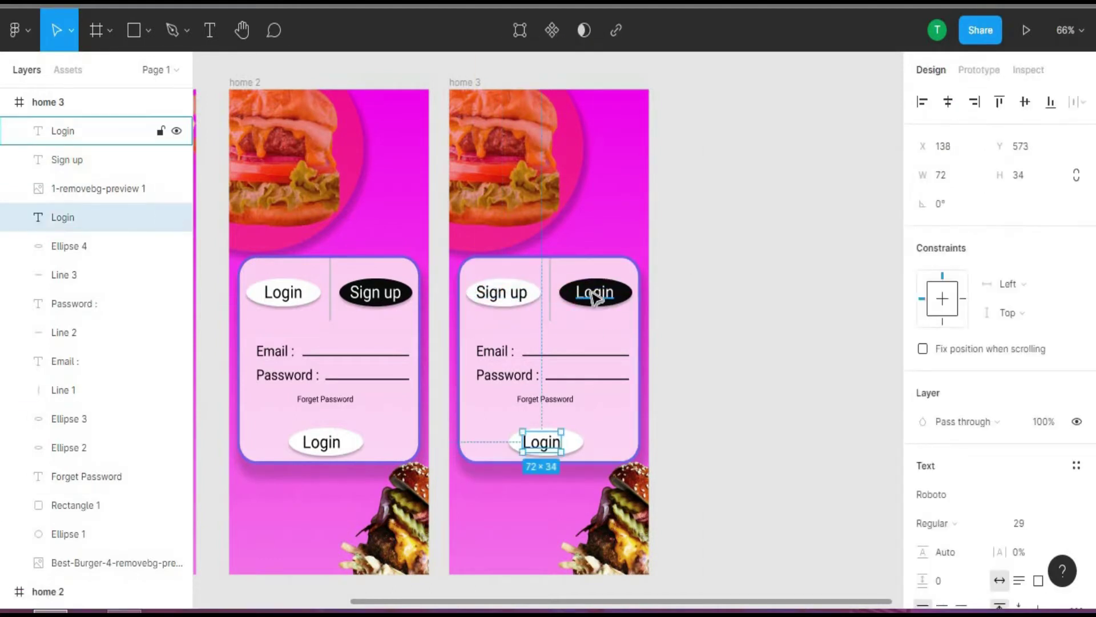
pyautogui.rightClick(496, 301)
pyautogui.click(550, 444)
pyautogui.doubleClick(550, 440)
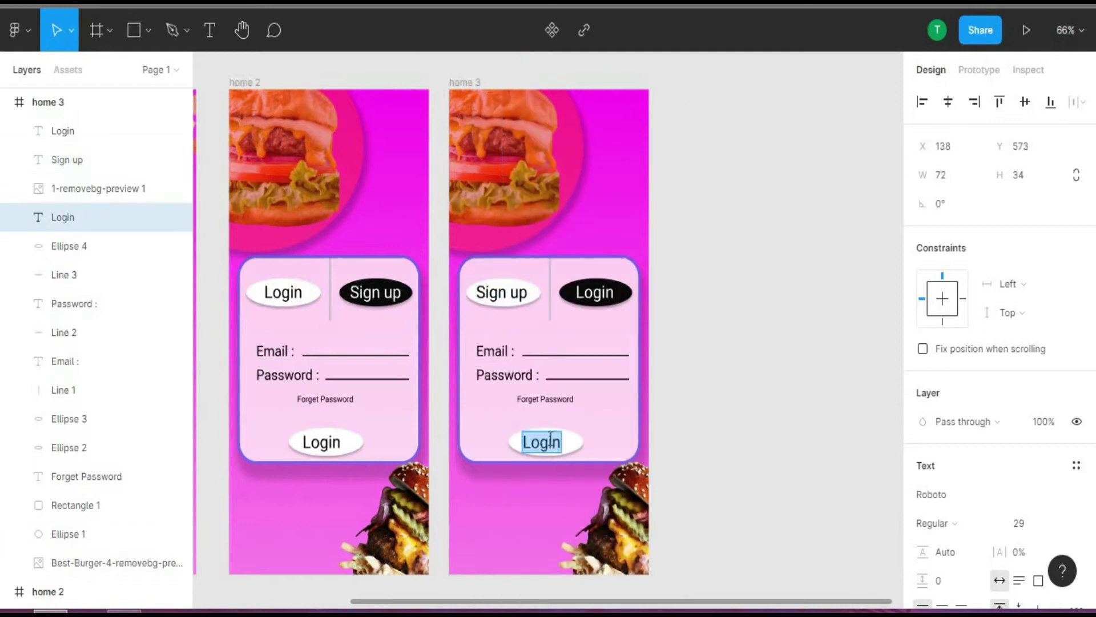
pyautogui.write('Sign up')
pyautogui.click(713, 408)
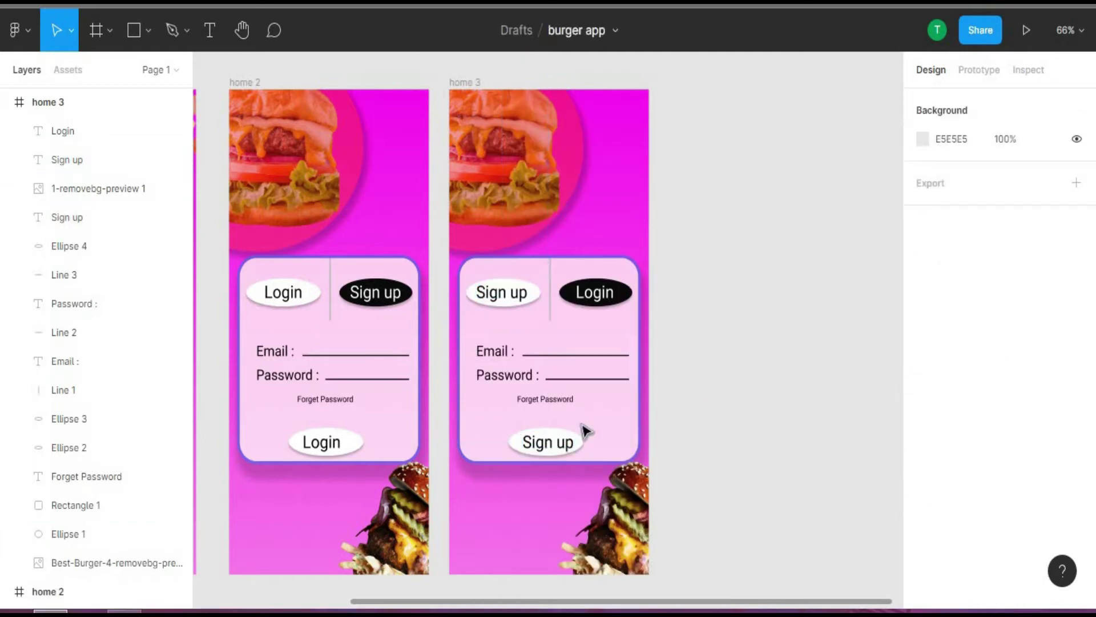
# Step: Rename the Password label to New Password at size 18 and align it
pyautogui.doubleClick(526, 378)
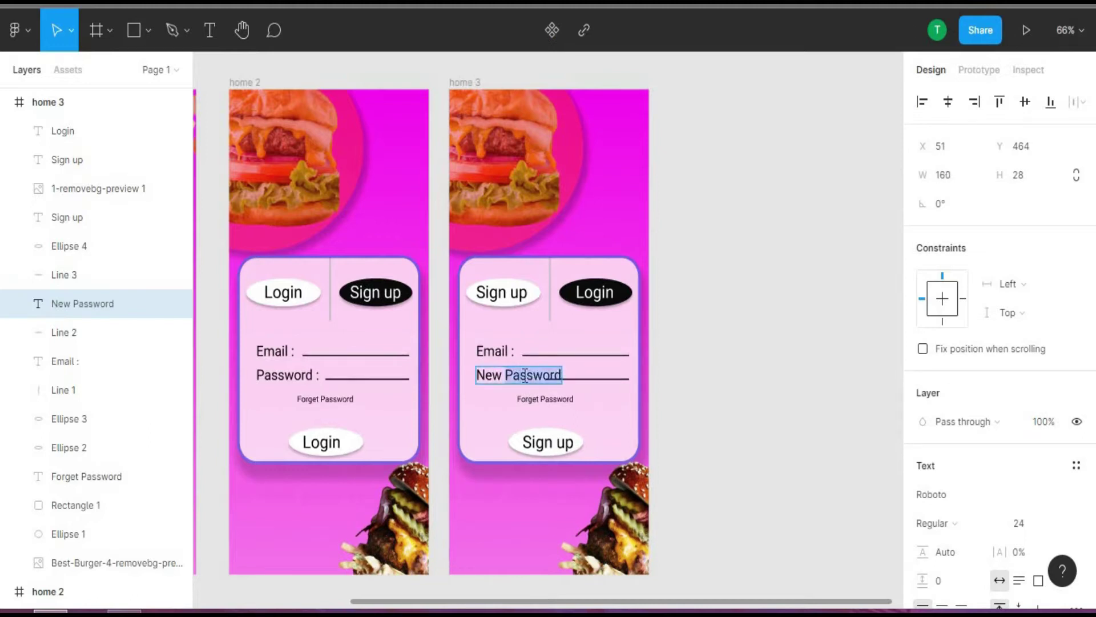
pyautogui.scroll(-5, 1037, 105)
pyautogui.click(1019, 98)
pyautogui.click(1033, 209)
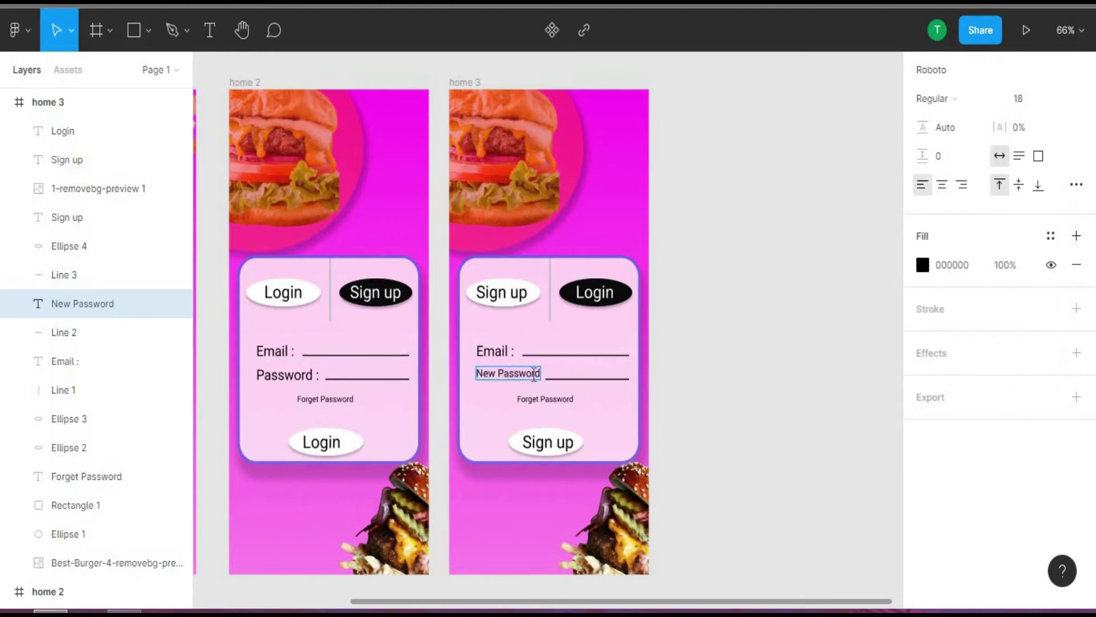
pyautogui.moveTo(534, 375); pyautogui.dragTo(516, 384)
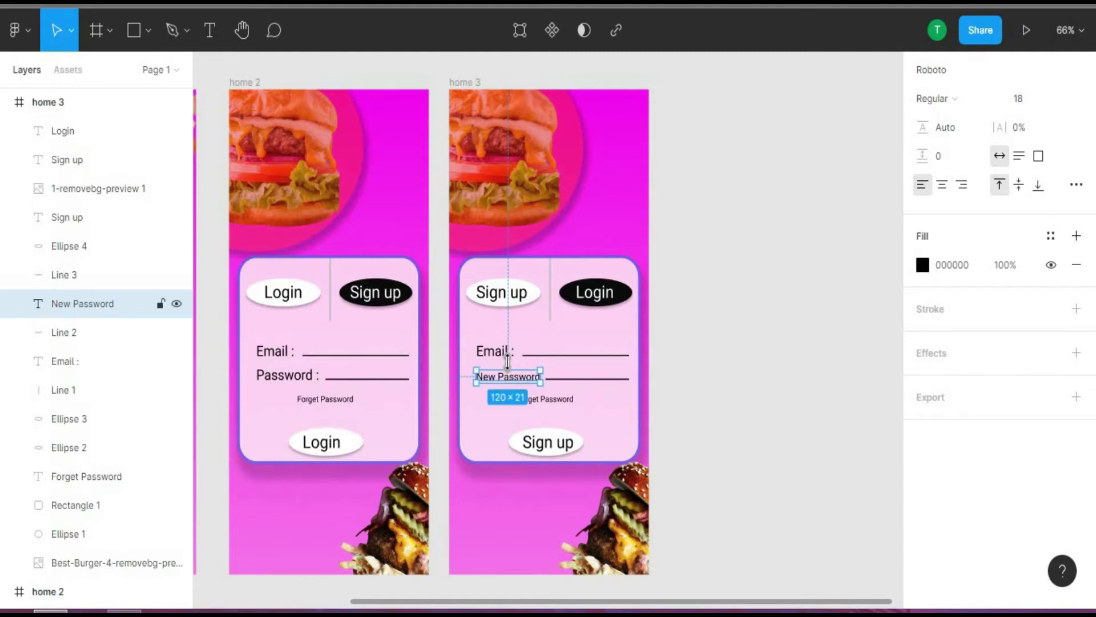
# Step: Set the Email label to size 18 and move it down beside its underline
pyautogui.doubleClick(492, 351)
pyautogui.click(1059, 98)
pyautogui.click(1037, 181)
pyautogui.click(1060, 98)
pyautogui.click(1036, 209)
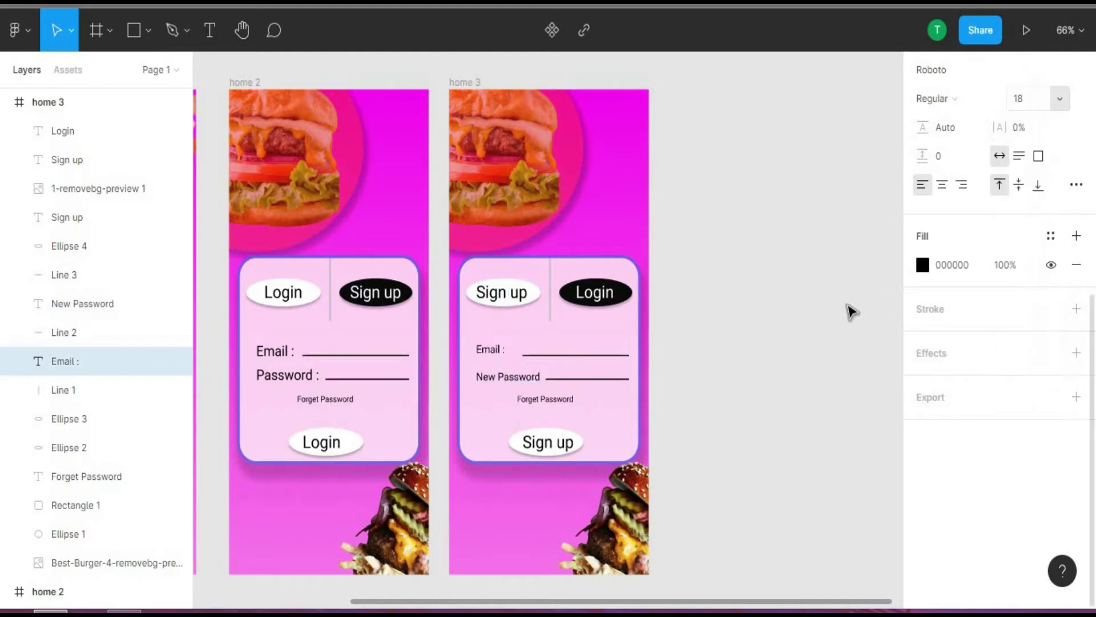
pyautogui.press('Escape')
pyautogui.moveTo(488, 348); pyautogui.dragTo(492, 361)
# Step: Replace Forget Password with a size-18 'Password :' label under New Password
pyautogui.click(543, 359)
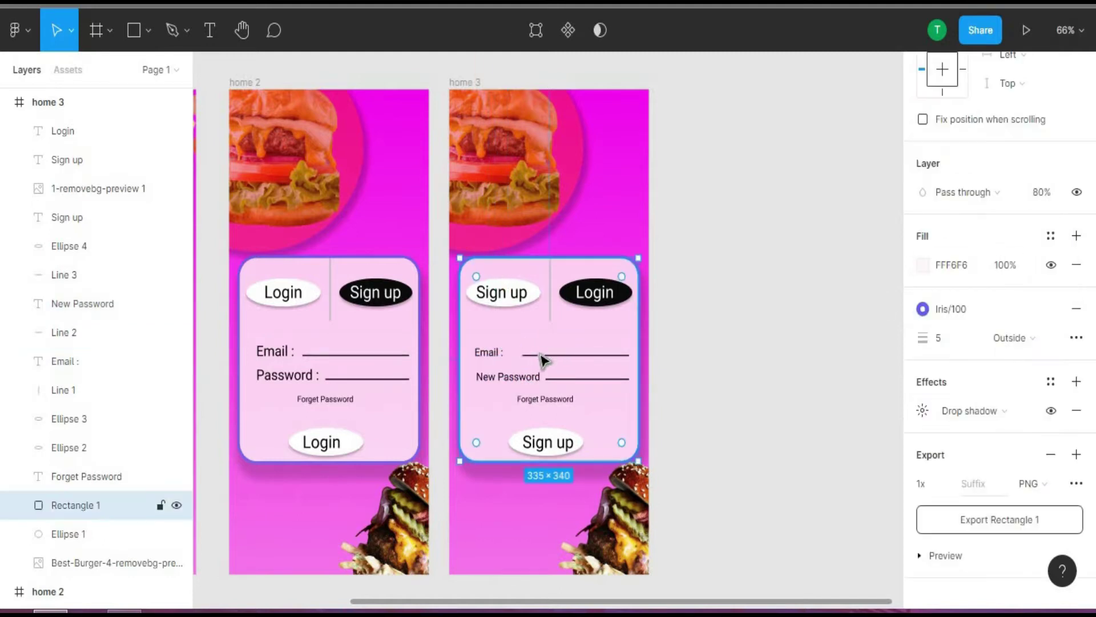
pyautogui.click(544, 400)
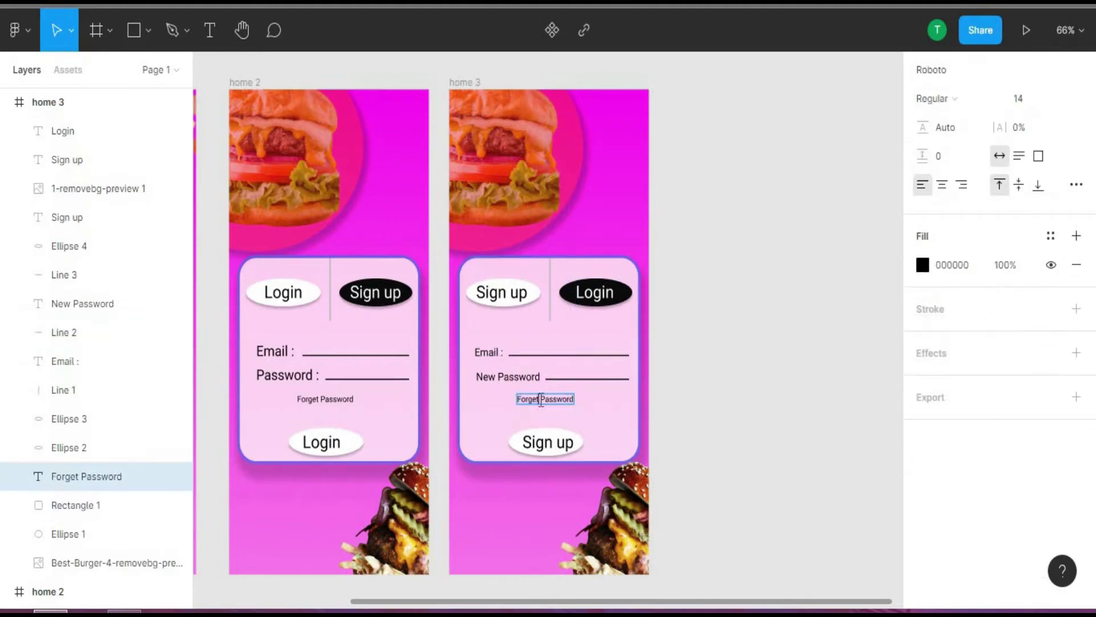
pyautogui.press('BackSpace')
pyautogui.write('Pa')
pyautogui.click(1060, 99)
pyautogui.click(1036, 204)
pyautogui.press('Escape')
pyautogui.moveTo(537, 400)
pyautogui.mouseDown()
pyautogui.moveTo(490, 406)
pyautogui.moveTo(518, 385)
pyautogui.mouseUp()
pyautogui.click(526, 395)
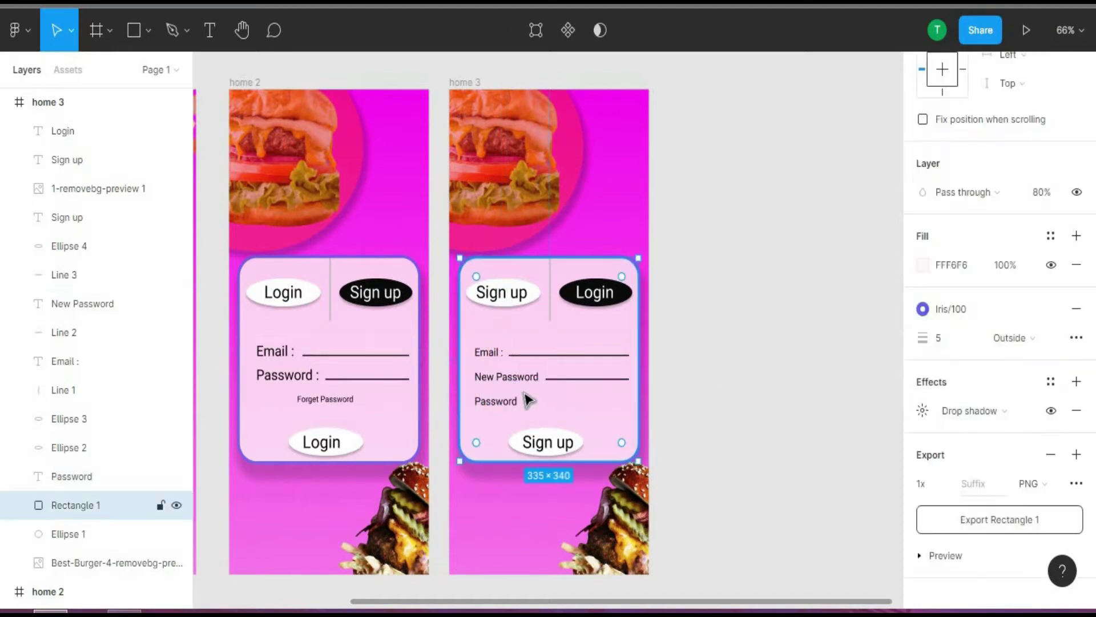
pyautogui.doubleClick(505, 402)
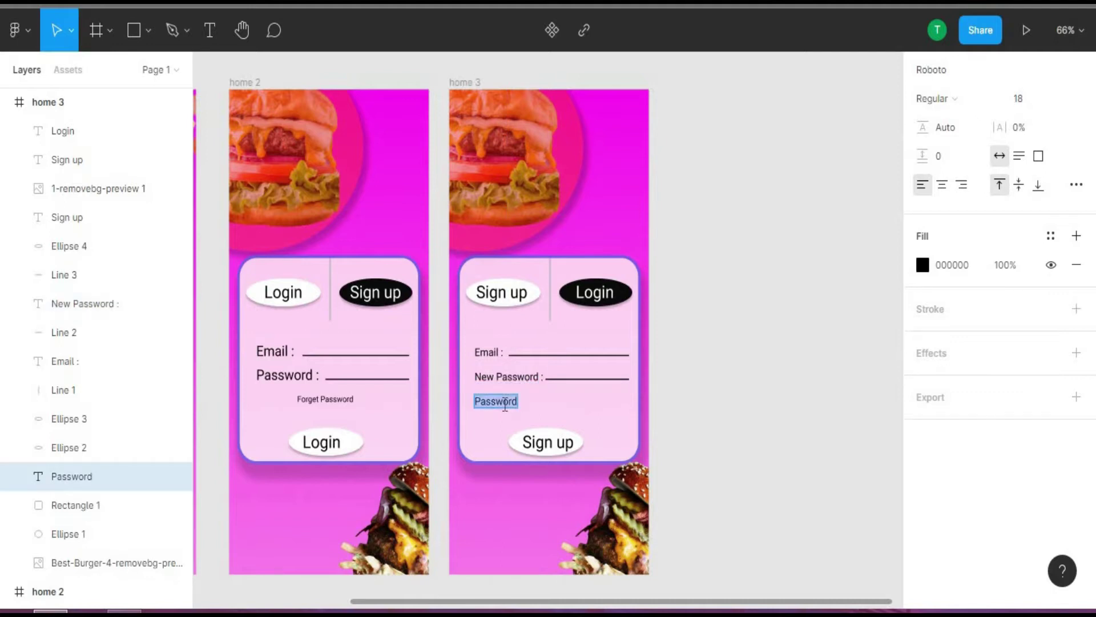
# Step: Copy the underline and place the duplicate beside the Password label
pyautogui.click(571, 378)
pyautogui.rightClick(542, 408)
pyautogui.click(571, 105)
pyautogui.rightClick(522, 407)
pyautogui.click(554, 121)
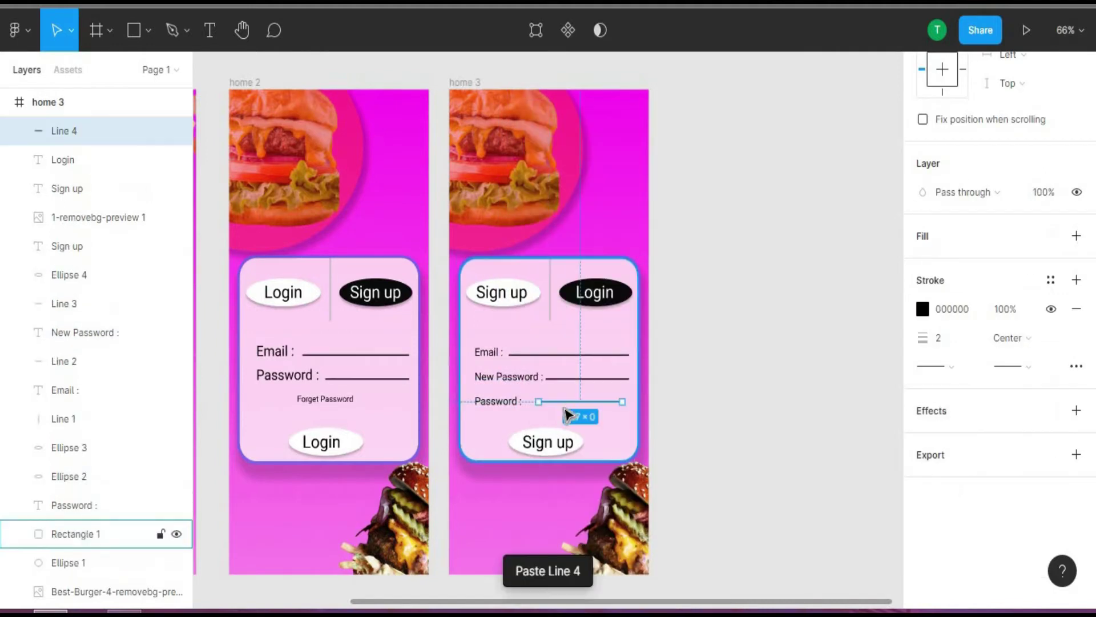
pyautogui.moveTo(559, 413); pyautogui.dragTo(612, 406)
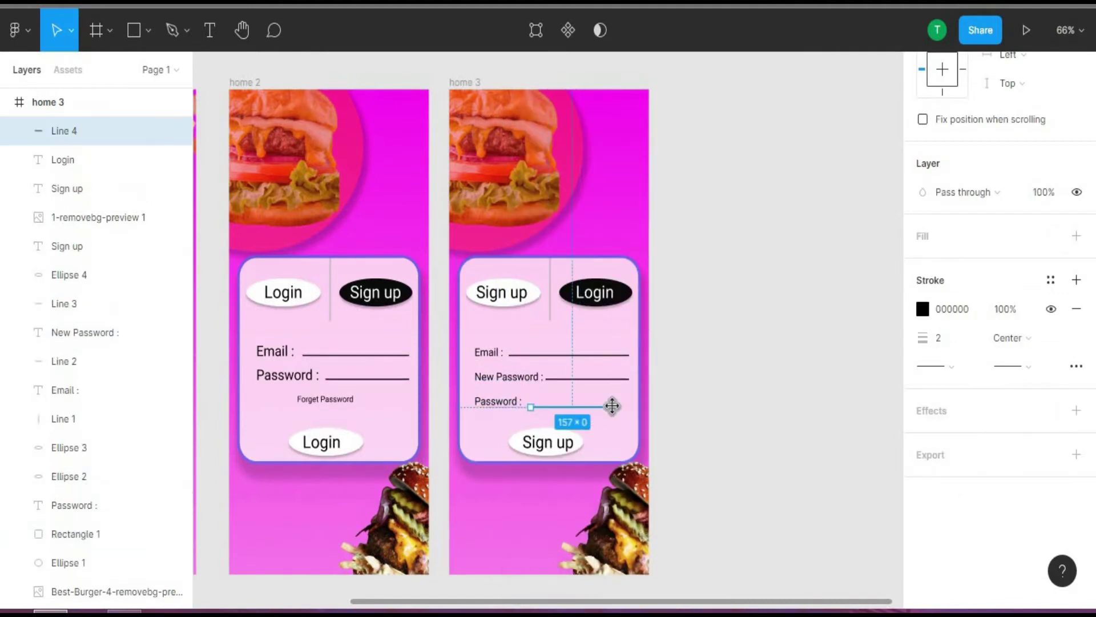
pyautogui.doubleClick(582, 407)
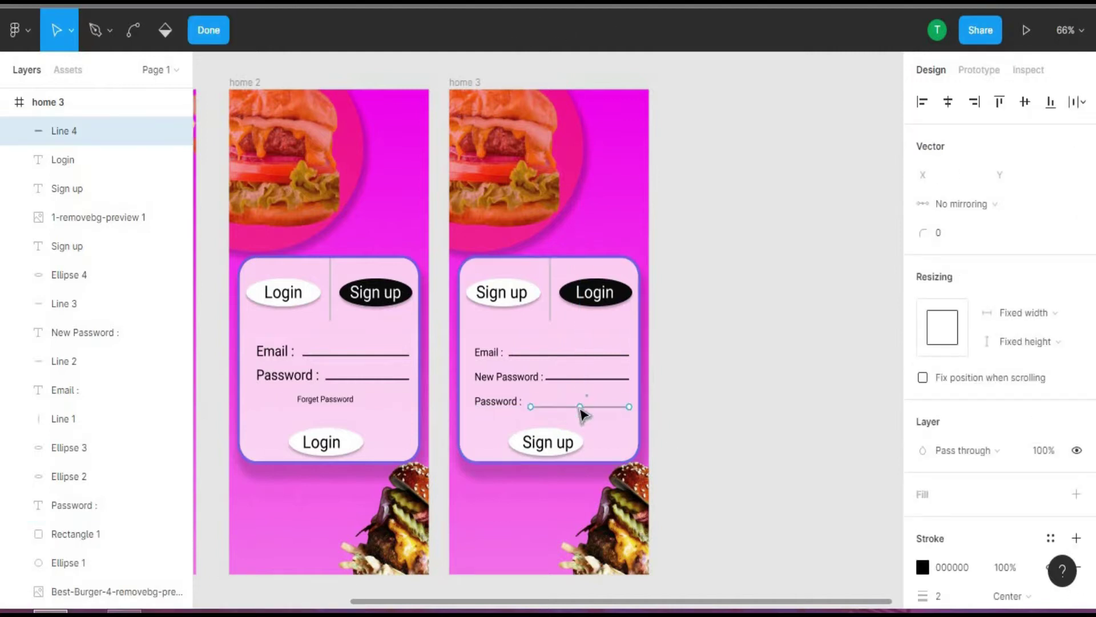
pyautogui.press('Escape')
pyautogui.click(673, 407)
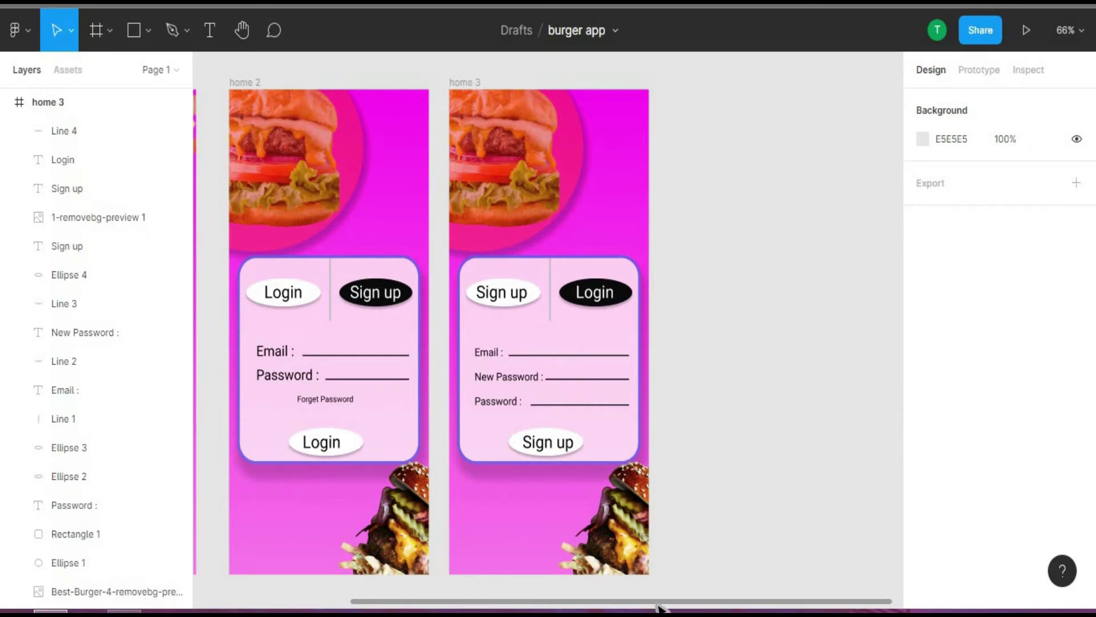
# Step: Duplicate the home 3 screen as home 4 and line it up with the others
pyautogui.moveTo(660, 607); pyautogui.dragTo(455, 609)
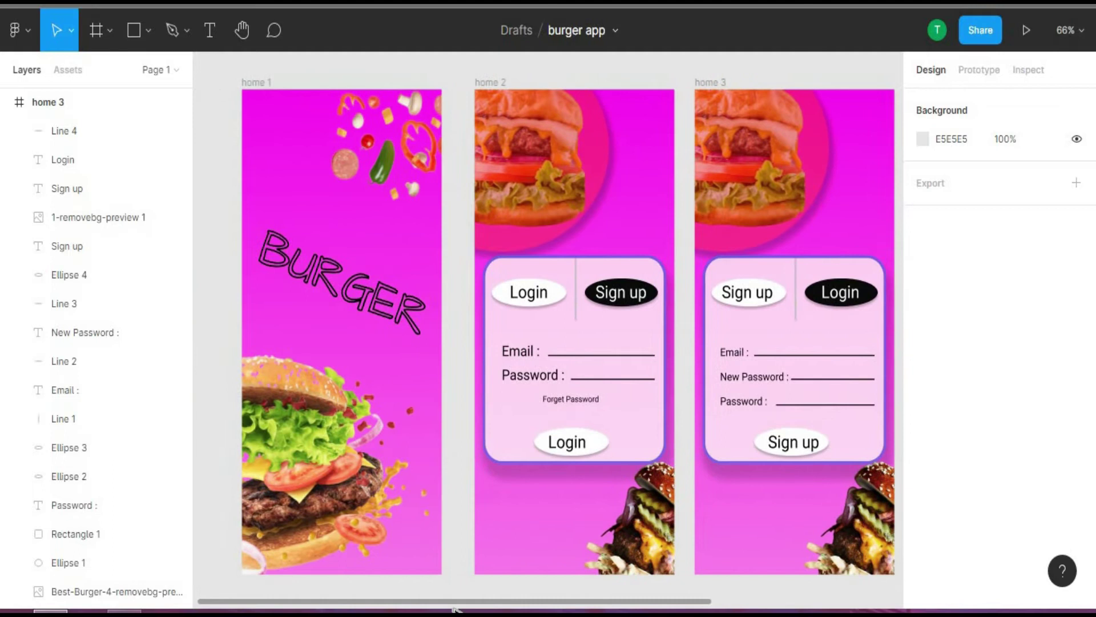
pyautogui.moveTo(455, 608); pyautogui.dragTo(655, 608)
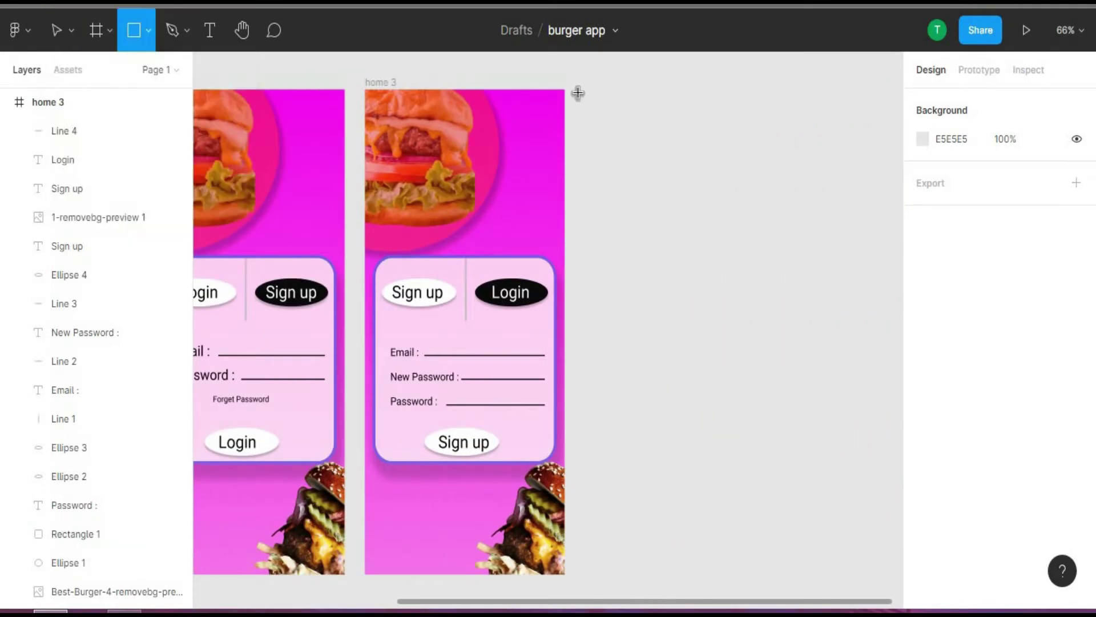
pyautogui.rightClick(502, 87)
pyautogui.click(526, 93)
pyautogui.rightClick(649, 125)
pyautogui.click(674, 137)
pyautogui.moveTo(781, 186); pyautogui.dragTo(728, 149)
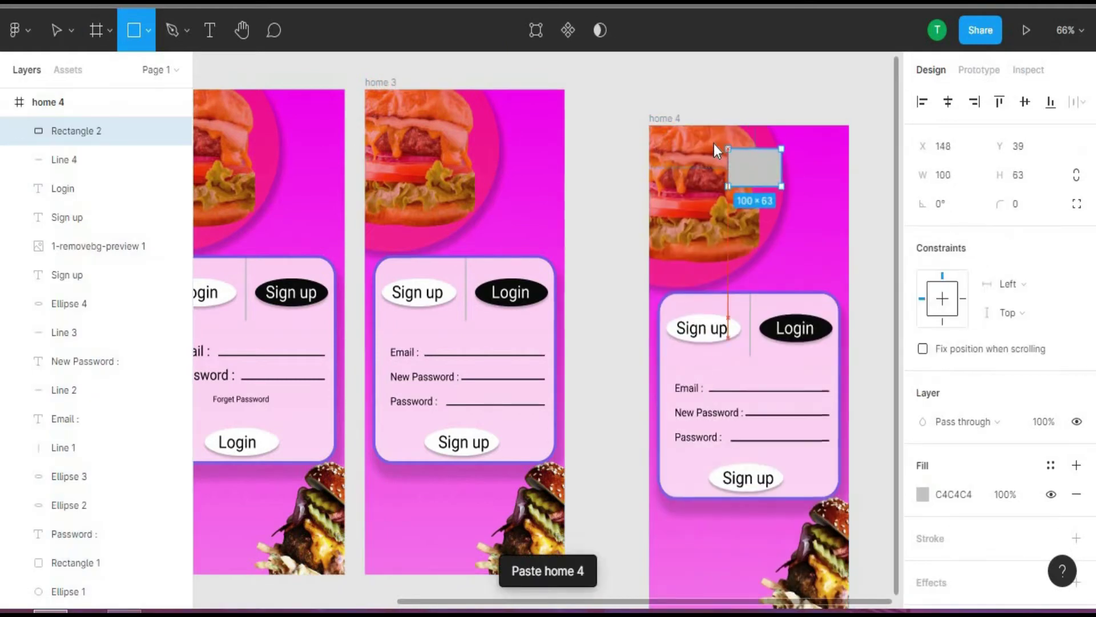
pyautogui.press('Delete')
pyautogui.click(812, 204)
pyautogui.moveTo(799, 220); pyautogui.dragTo(758, 184)
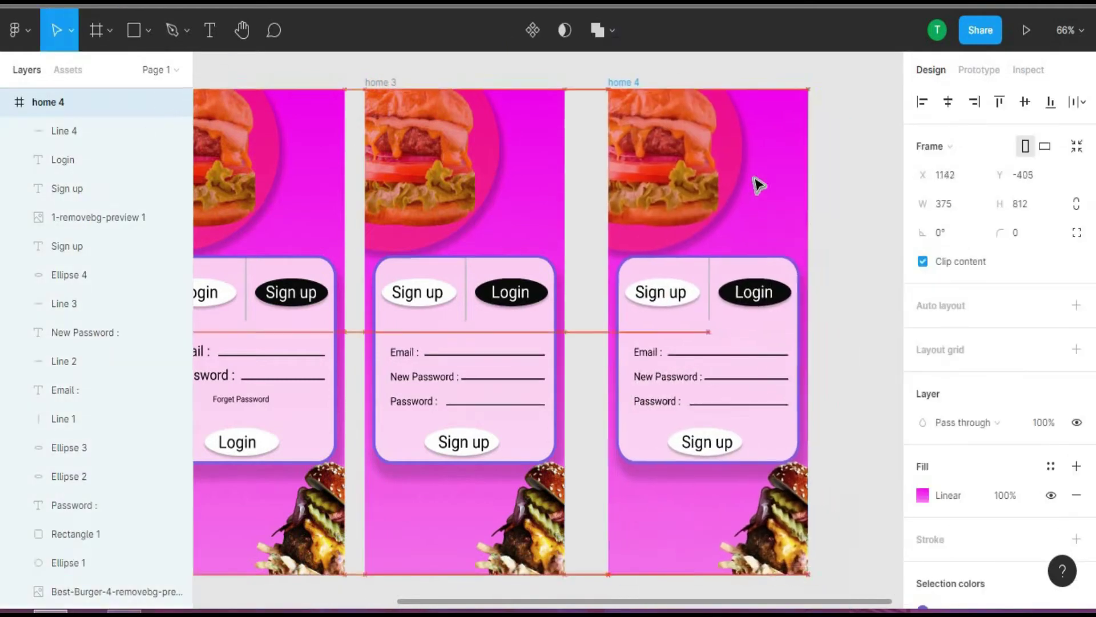
# Step: Delete the burger image, card, form elements and Sign up button from home 4
pyautogui.moveTo(580, 604); pyautogui.dragTo(628, 605)
pyautogui.click(686, 531)
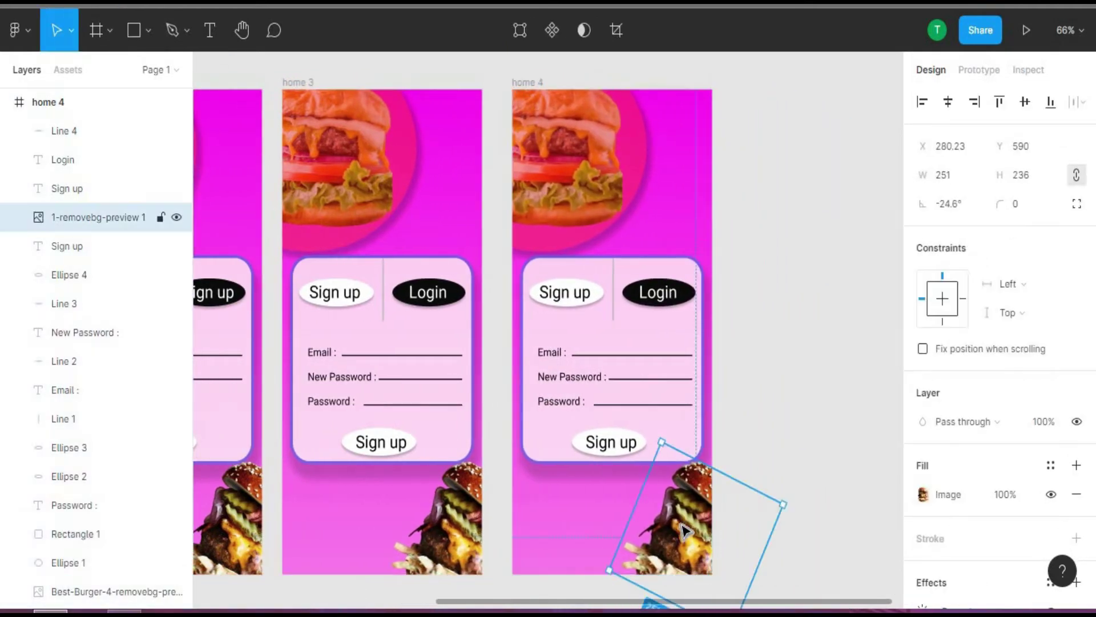
pyautogui.press('Delete')
pyautogui.click(656, 431)
pyautogui.press('Delete')
pyautogui.press('Delete')
pyautogui.press('Delete')
pyautogui.moveTo(699, 425); pyautogui.dragTo(534, 263)
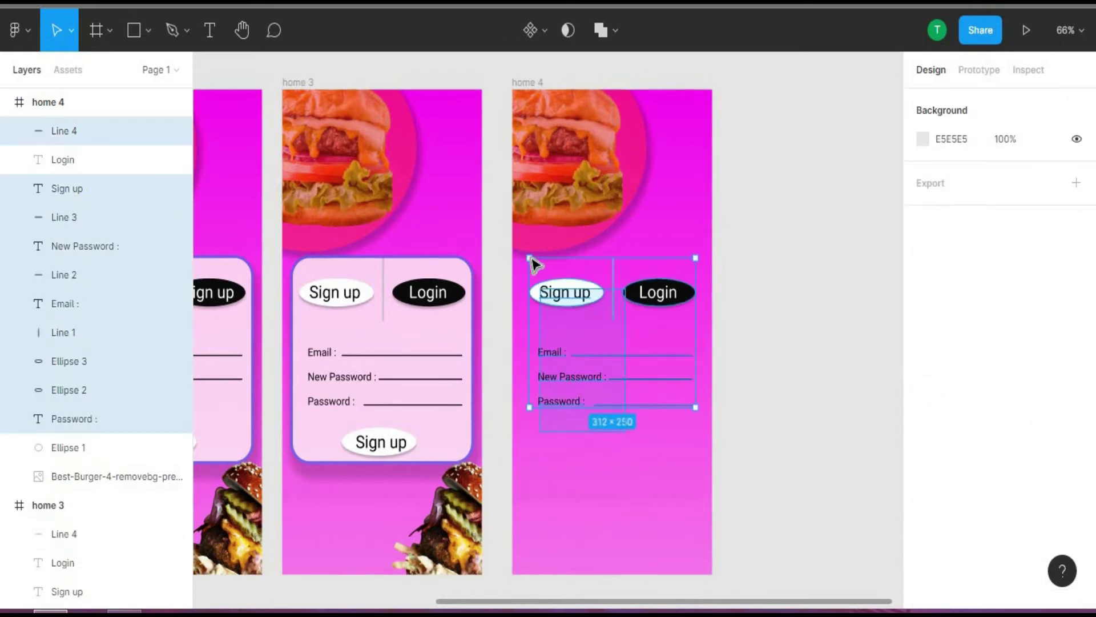
pyautogui.press('Delete')
pyautogui.click(656, 291)
pyautogui.press('Delete')
# Step: Give home 4 a solid pale pink FFF6F6 background fill
pyautogui.click(653, 271)
pyautogui.click(923, 495)
pyautogui.click(823, 520)
pyautogui.click(738, 75)
pyautogui.click(740, 50)
pyautogui.click(737, 385)
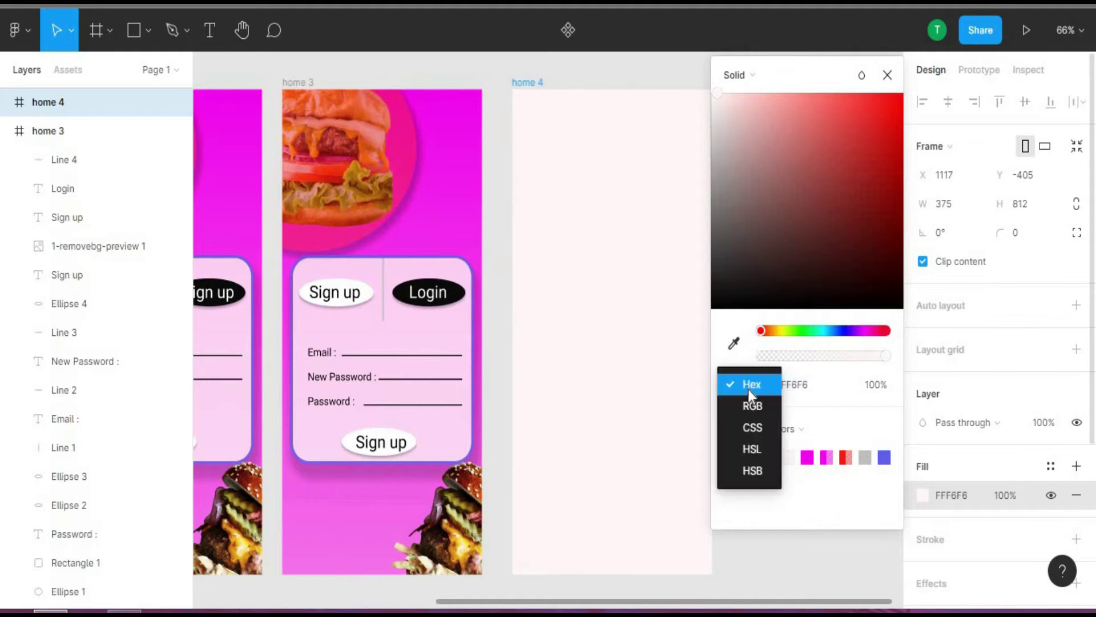
pyautogui.click(887, 75)
# Step: Add a thin black stroke border to home 4
pyautogui.scroll(-4, 965, 295)
pyautogui.click(936, 309)
pyautogui.click(940, 340)
pyautogui.click(808, 356)
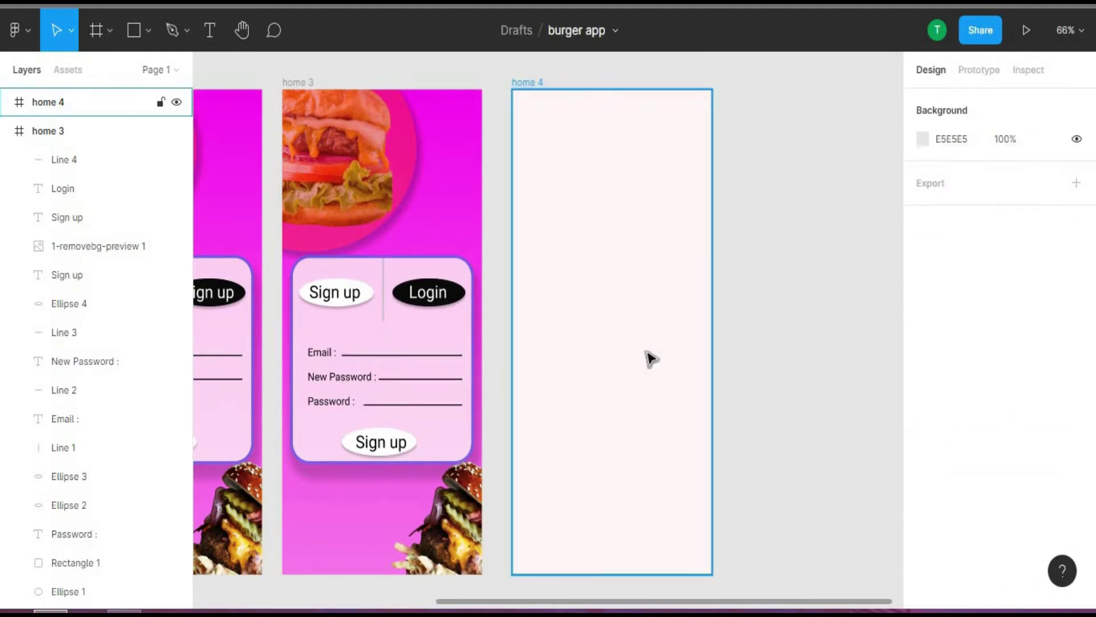
pyautogui.click(437, 128)
pyautogui.scroll(-5, 939, 251)
pyautogui.click(610, 237)
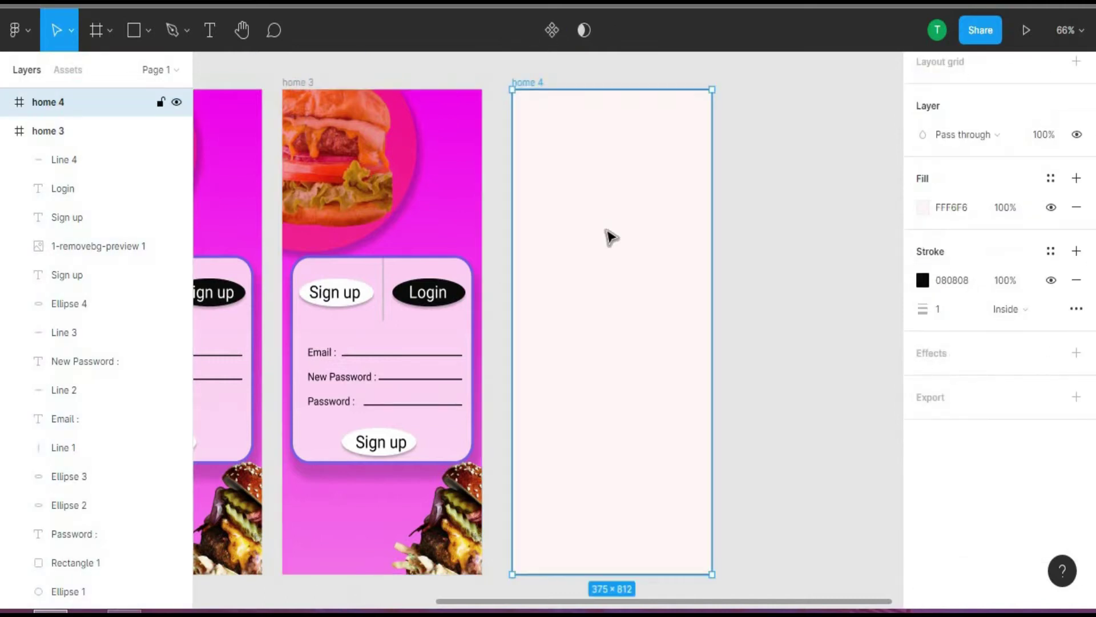
pyautogui.hscroll(-5, 695, 610)
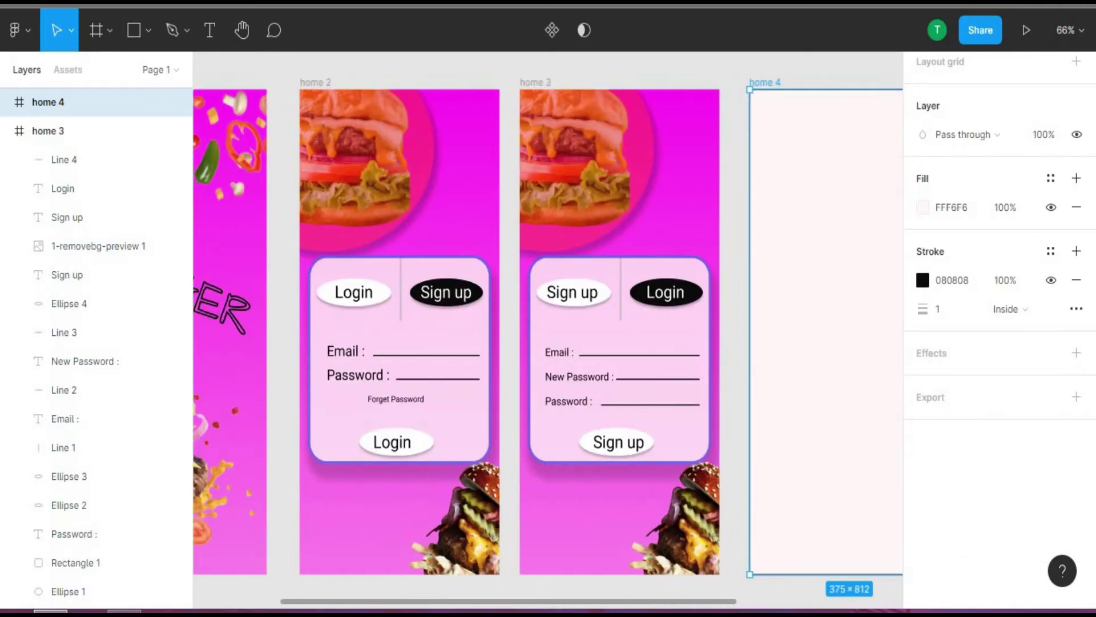
pyautogui.hscroll(-1, 696, 610)
pyautogui.hscroll(5, 548, 343)
pyautogui.rightClick(628, 308)
# Step: Place the BURGER title image at home 4's top centre and resize it
pyautogui.press('Escape')
pyautogui.click(148, 30)
pyautogui.click(144, 203)
pyautogui.click(1033, 211)
pyautogui.click(965, 580)
pyautogui.click(655, 198)
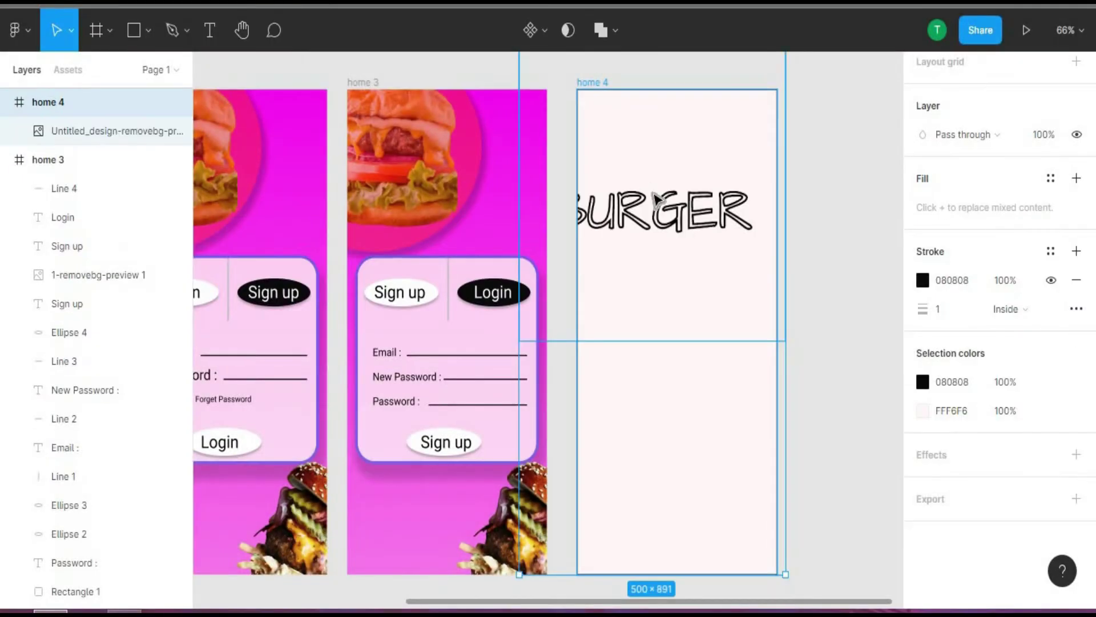
pyautogui.moveTo(656, 198); pyautogui.dragTo(680, 197)
pyautogui.moveTo(811, 574)
pyautogui.mouseDown()
pyautogui.moveTo(803, 339)
pyautogui.moveTo(779, 272)
pyautogui.mouseUp()
pyautogui.moveTo(545, 251); pyautogui.dragTo(589, 227)
pyautogui.moveTo(688, 162); pyautogui.dragTo(692, 139)
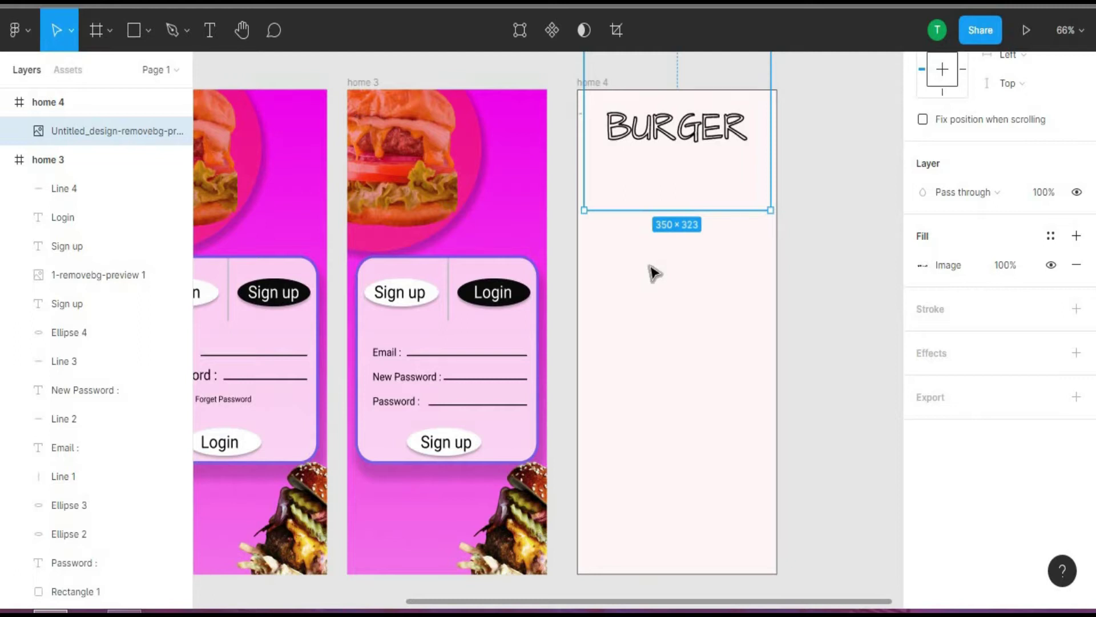
# Step: Delete the BURGER image and draw a small grey ellipse near home 4's top
pyautogui.rightClick(651, 240)
pyautogui.click(619, 154)
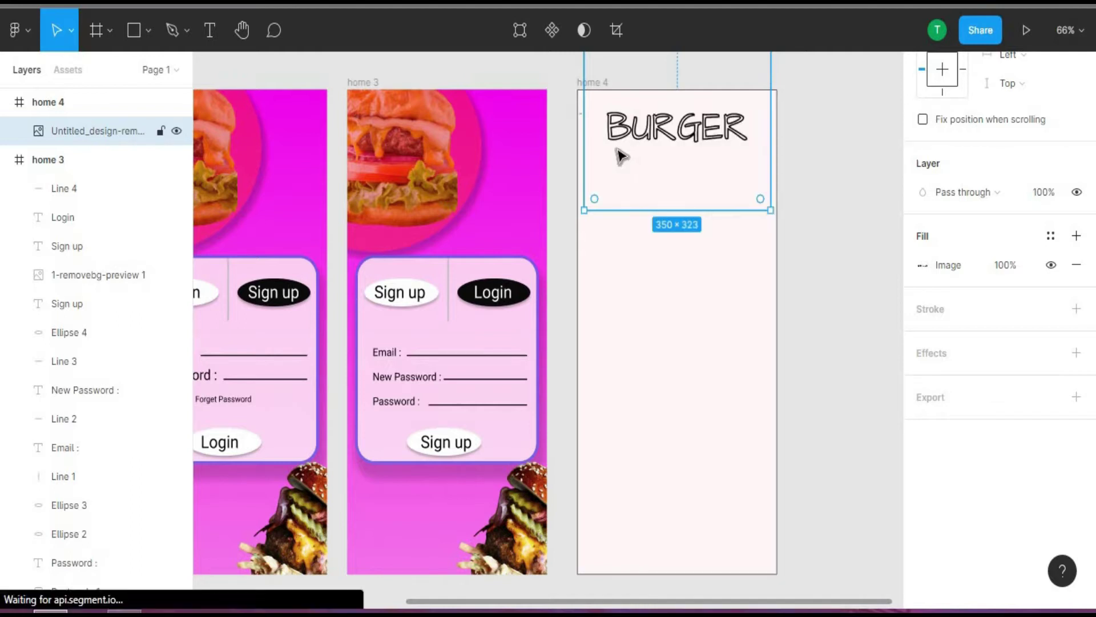
pyautogui.press('Delete')
pyautogui.click(149, 31)
pyautogui.moveTo(700, 151); pyautogui.dragTo(754, 130)
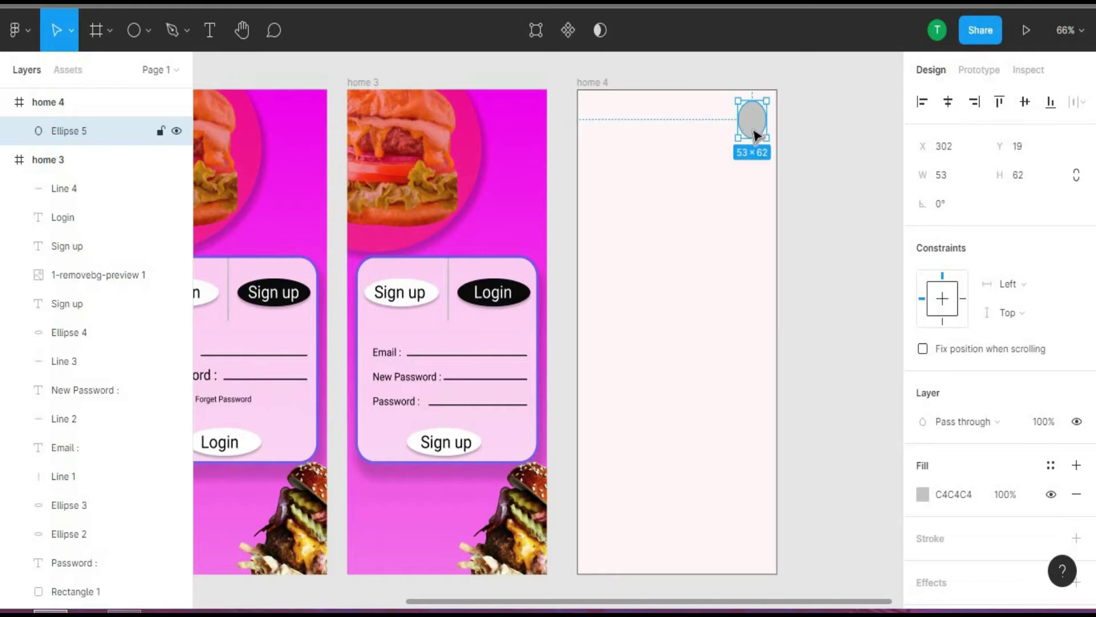
# Step: Insert the Feather Icons align-justify menu icon at home 4's top-left corner
pyautogui.click(706, 203)
pyautogui.rightClick(641, 166)
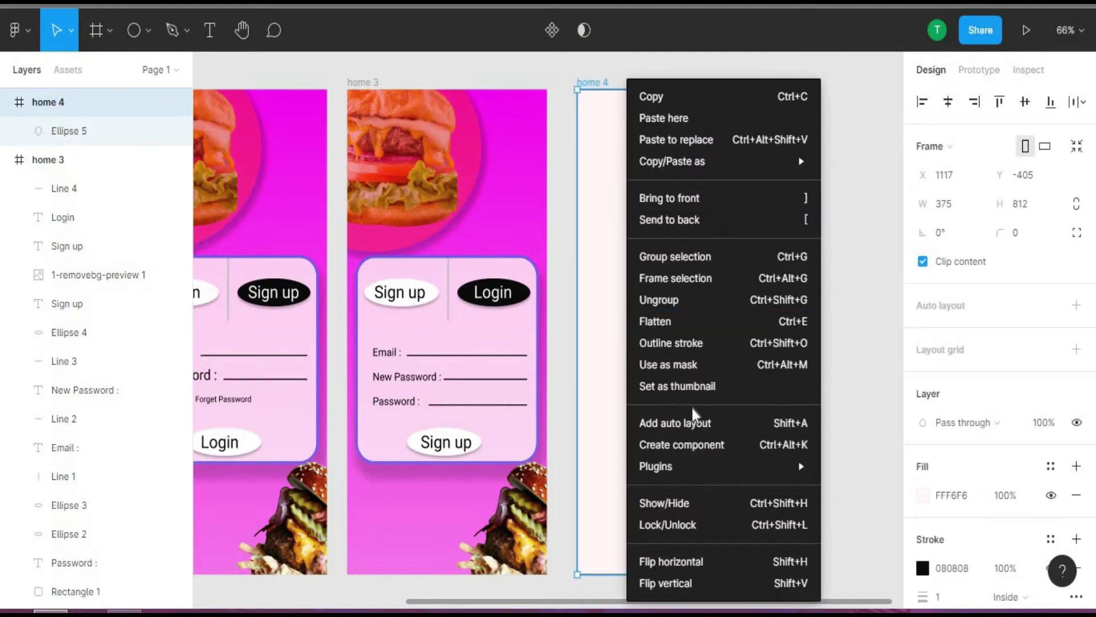
pyautogui.click(835, 462)
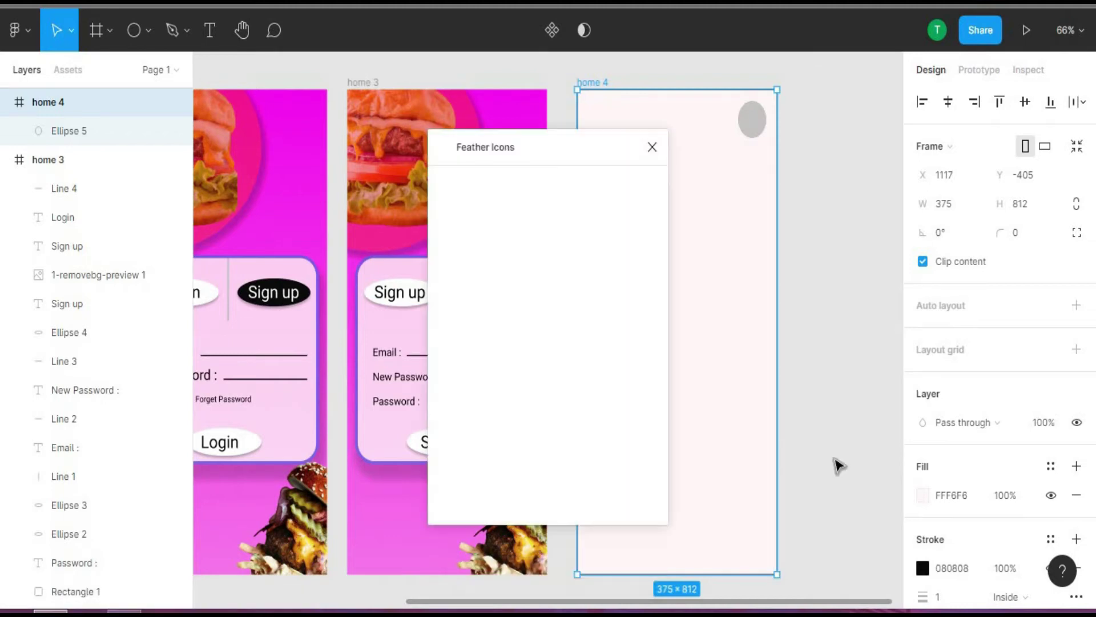
pyautogui.click(450, 264)
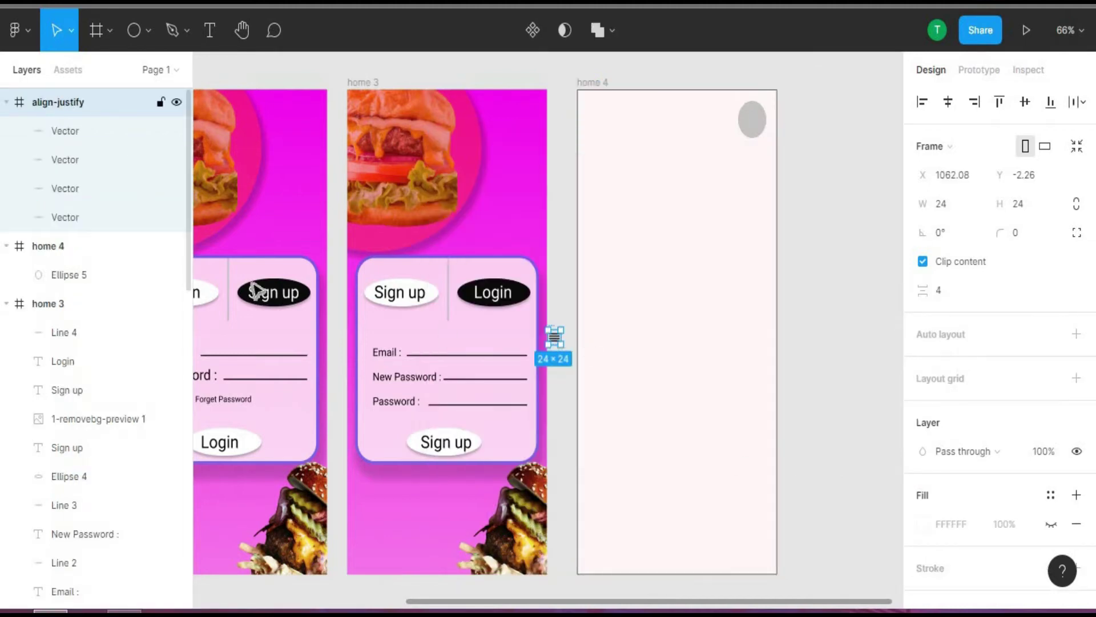
pyautogui.moveTo(588, 140); pyautogui.dragTo(591, 117)
pyautogui.click(632, 246)
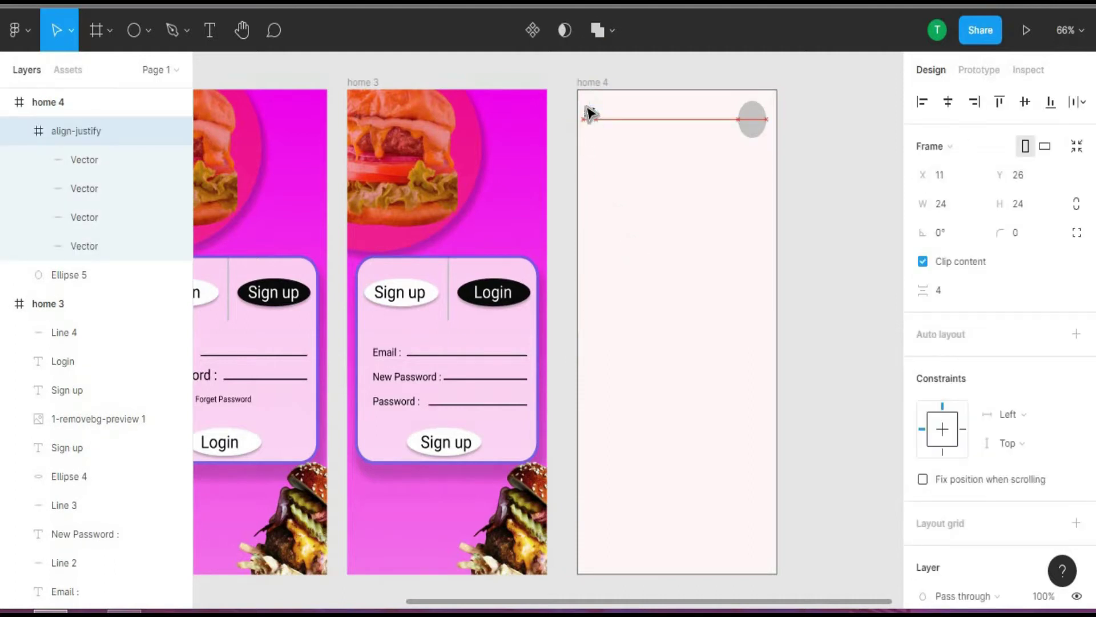
pyautogui.click(657, 263)
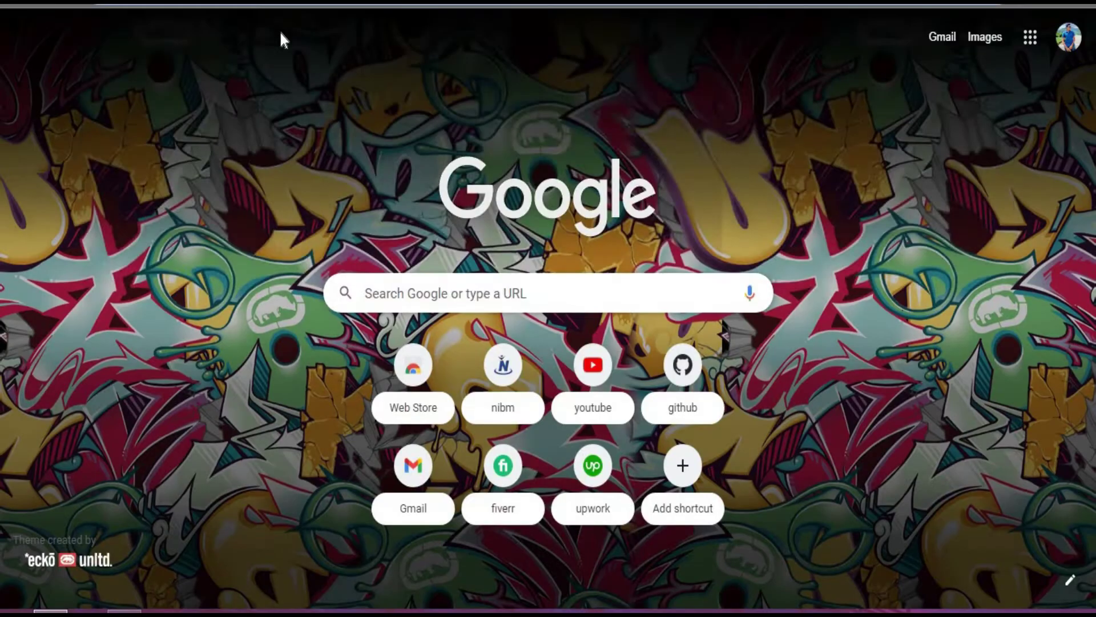
# Step: Search Google Images for 'man logo', then switch to 'office man logo' results
pyautogui.write('man logo')
pyautogui.press('Return')
pyautogui.click(220, 105)
pyautogui.scroll(-5, 331, 237)
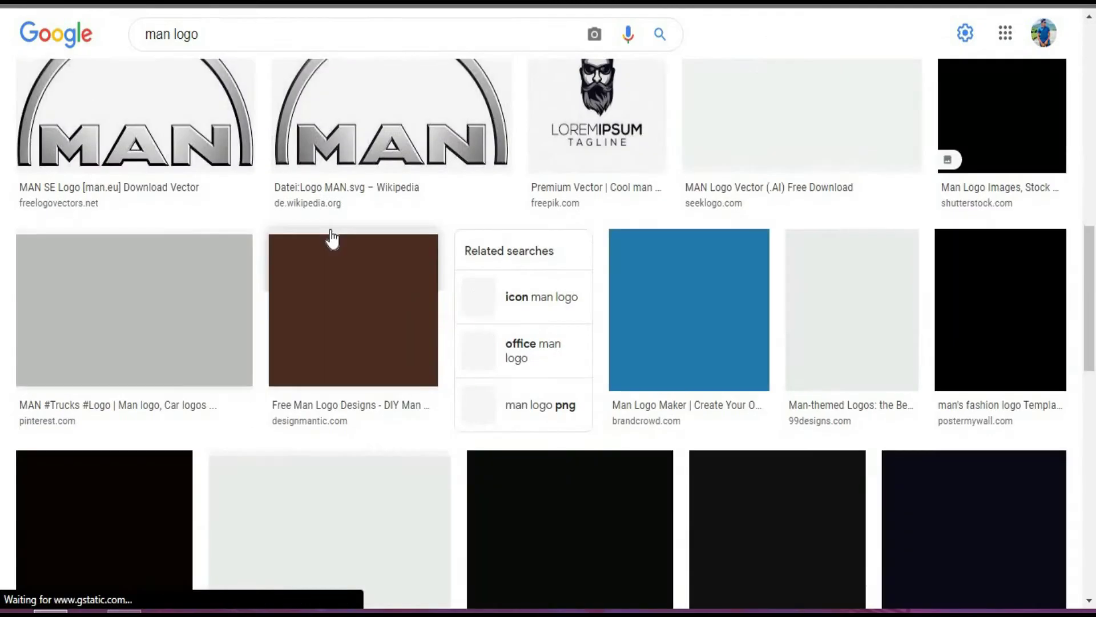
pyautogui.click(485, 353)
pyautogui.scroll(-6, 430, 317)
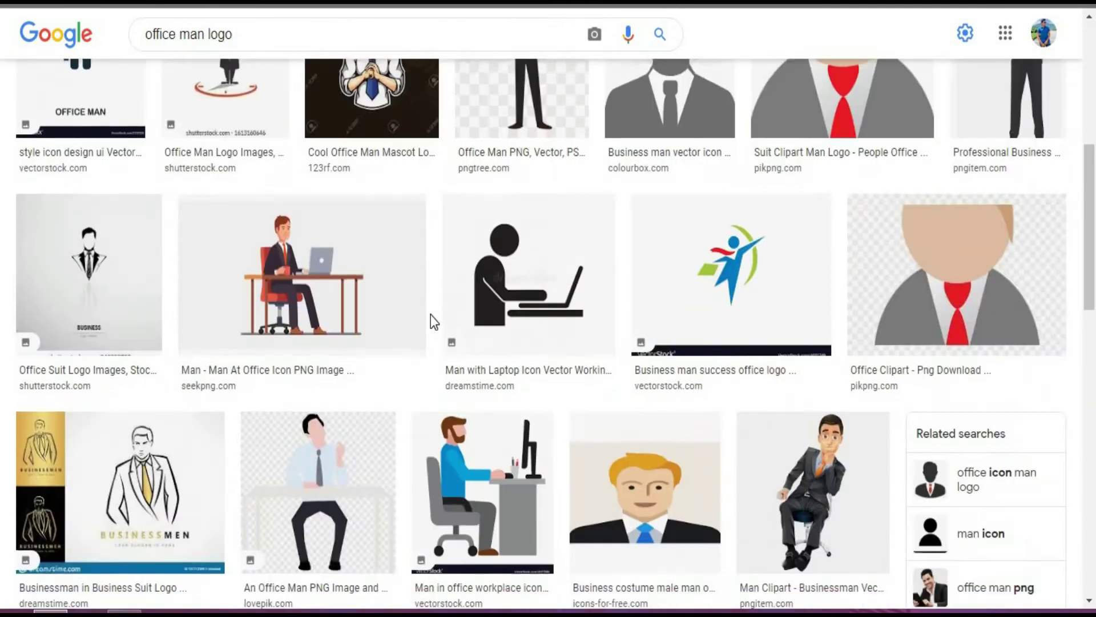
pyautogui.scroll(-3, 431, 314)
pyautogui.scroll(10, 286, 286)
# Step: Preview the VectorStock office man image and scroll down through the results
pyautogui.click(246, 280)
pyautogui.scroll(-5, 311, 269)
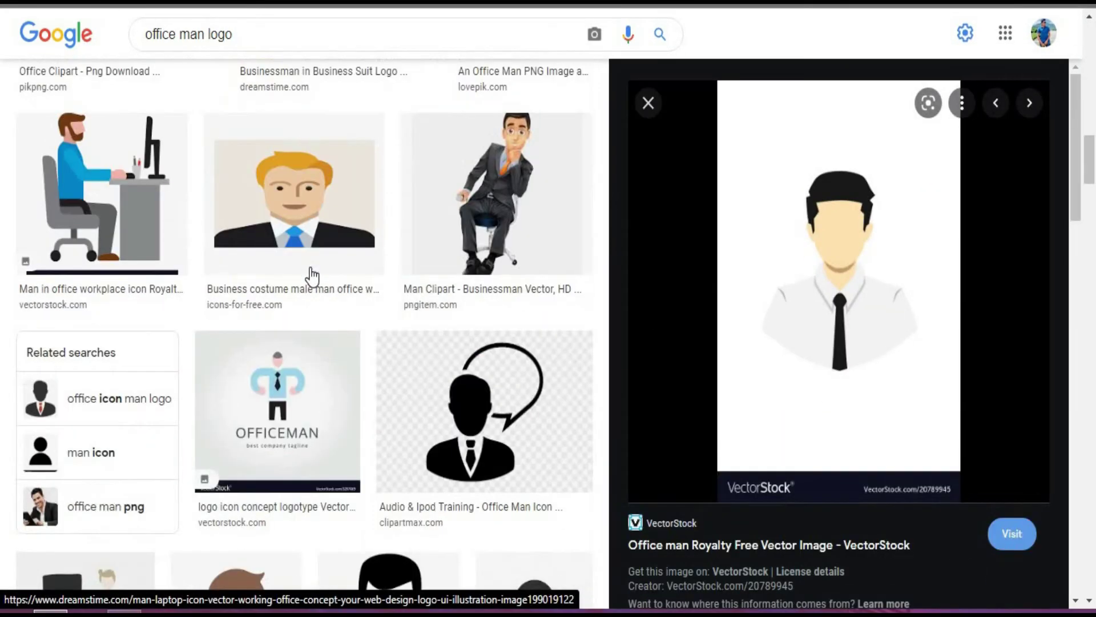
pyautogui.scroll(-3, 310, 271)
pyautogui.scroll(-3, 310, 271)
pyautogui.scroll(-3, 310, 271)
pyautogui.scroll(-8, 749, 271)
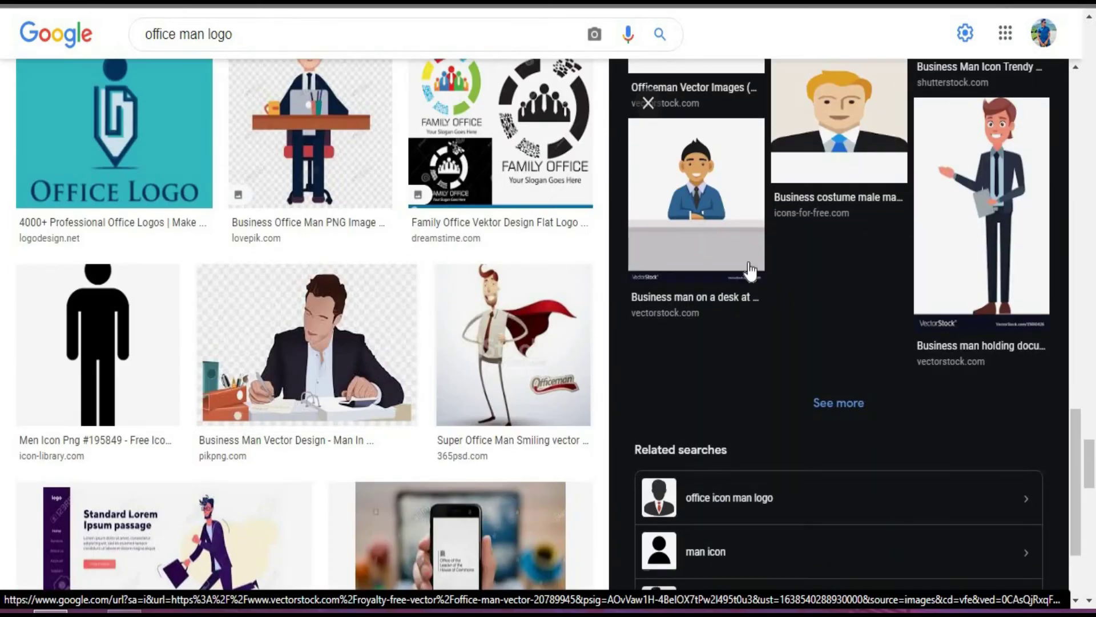
pyautogui.scroll(-3, 362, 238)
pyautogui.scroll(-3, 247, 296)
pyautogui.scroll(-3, 247, 296)
pyautogui.scroll(-3, 251, 300)
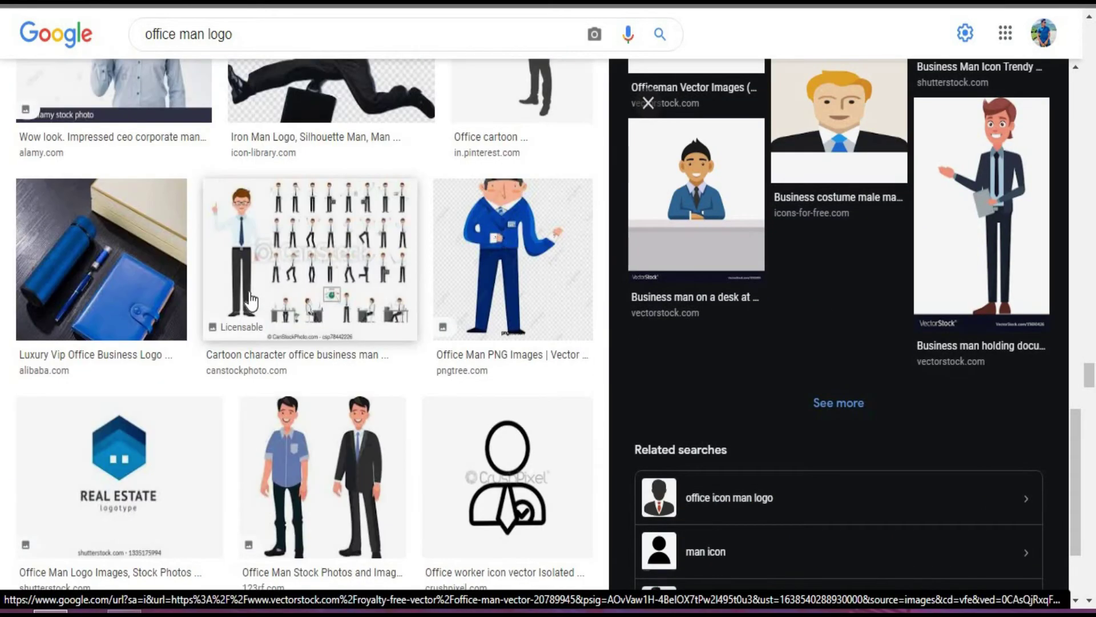
pyautogui.scroll(-3, 251, 299)
pyautogui.scroll(-3, 251, 299)
pyautogui.scroll(-3, 251, 300)
pyautogui.scroll(-3, 251, 300)
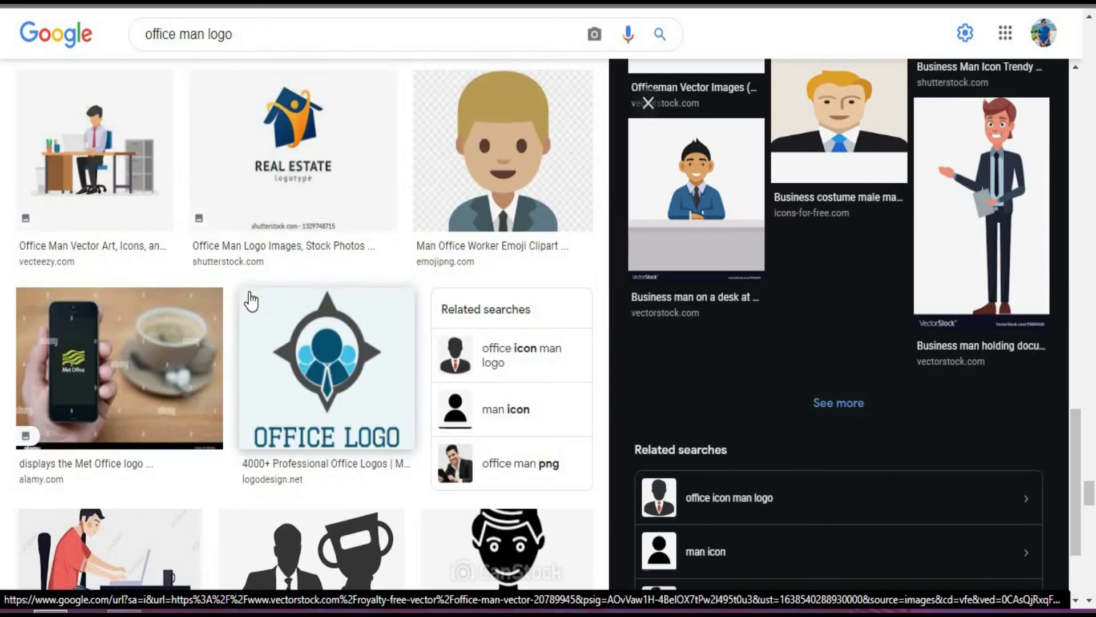
# Step: Save the Man Office Worker Emoji image to the Desktop
pyautogui.click(502, 172)
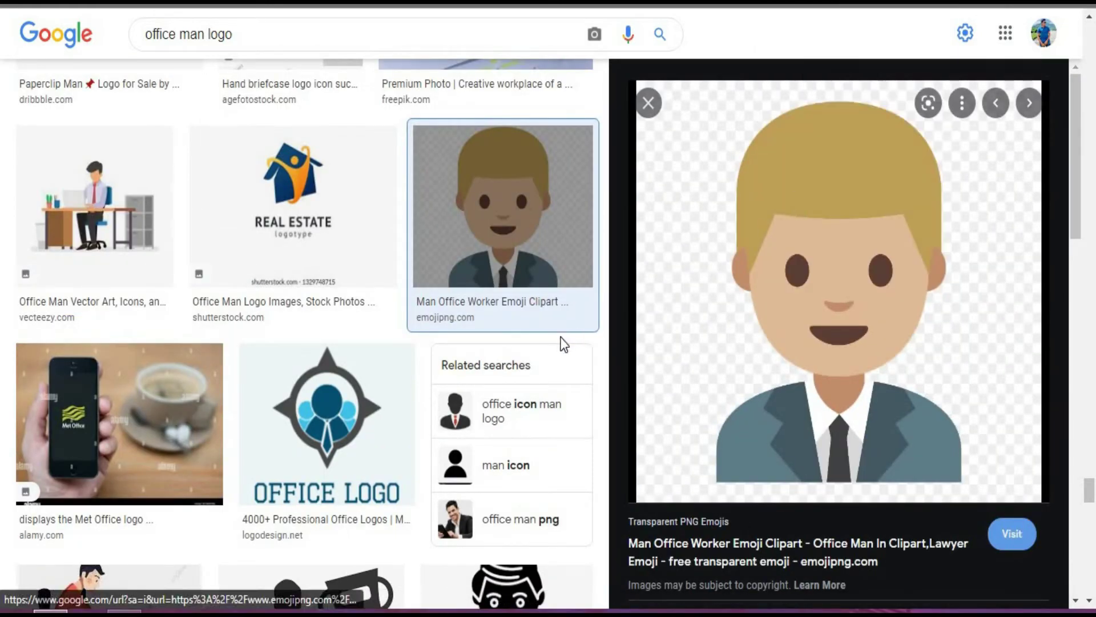
pyautogui.rightClick(748, 186)
pyautogui.click(787, 447)
pyautogui.press('BackSpace')
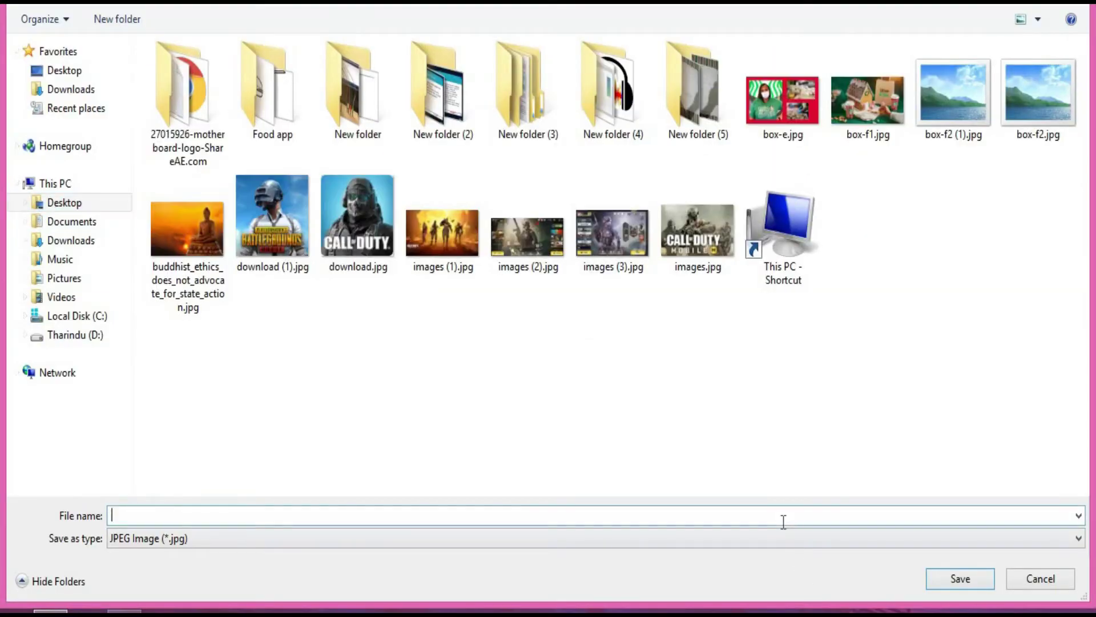
pyautogui.press('Escape')
pyautogui.hotkey('ctrl', 't')
# Step: Open remove.bg, upload man.jpg, and download its background-removed version
pyautogui.write('remo')
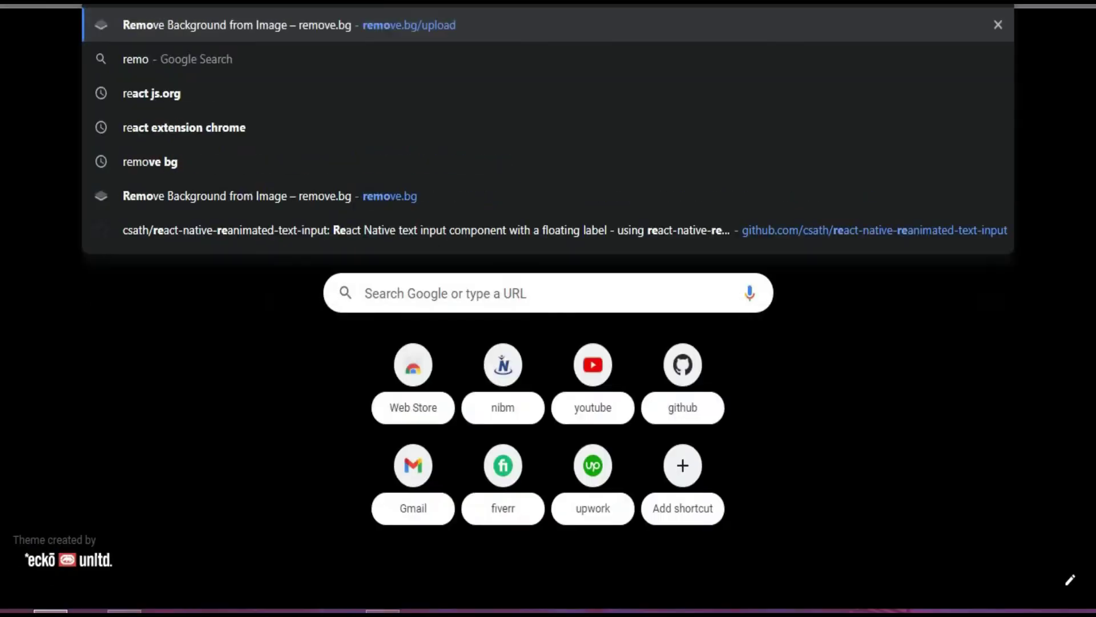
pyautogui.press('Down')
pyautogui.press('Return')
pyautogui.click(221, 280)
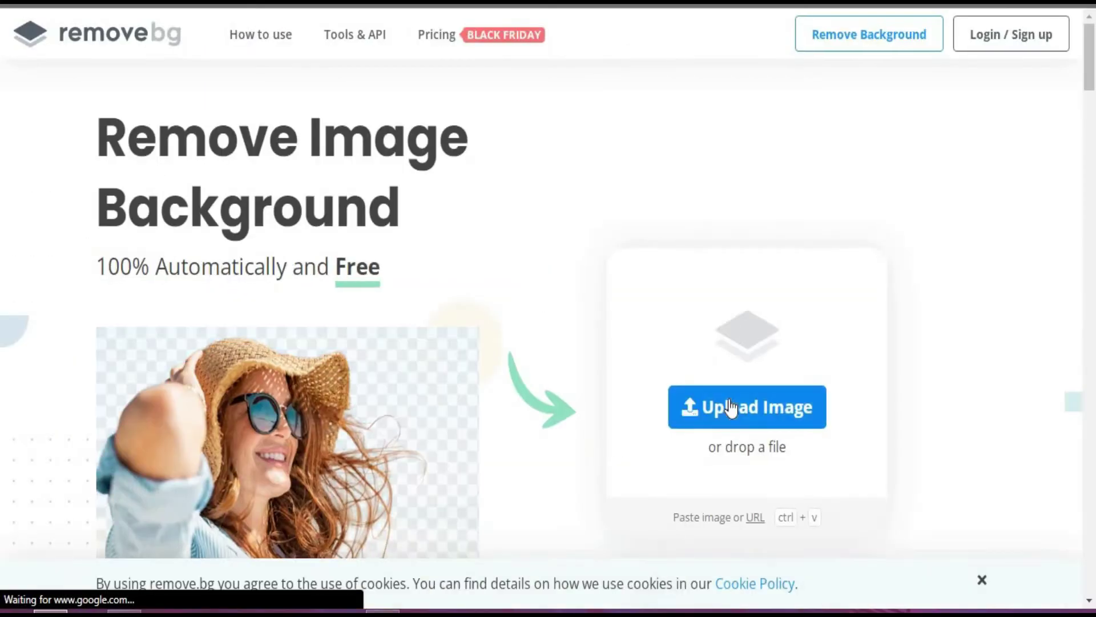
pyautogui.click(729, 410)
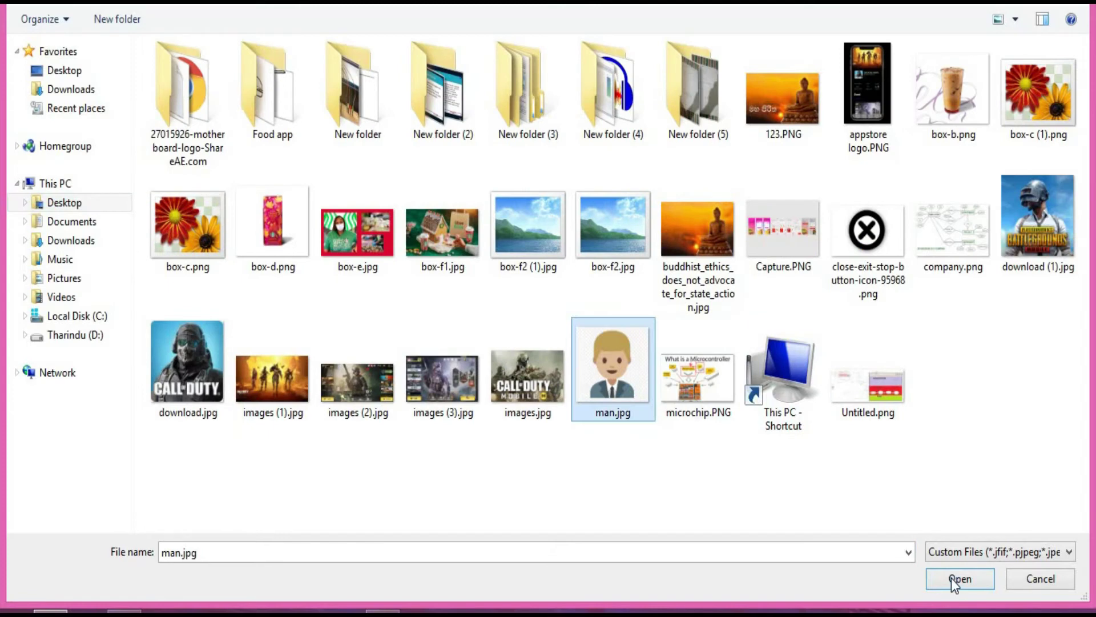
pyautogui.click(951, 578)
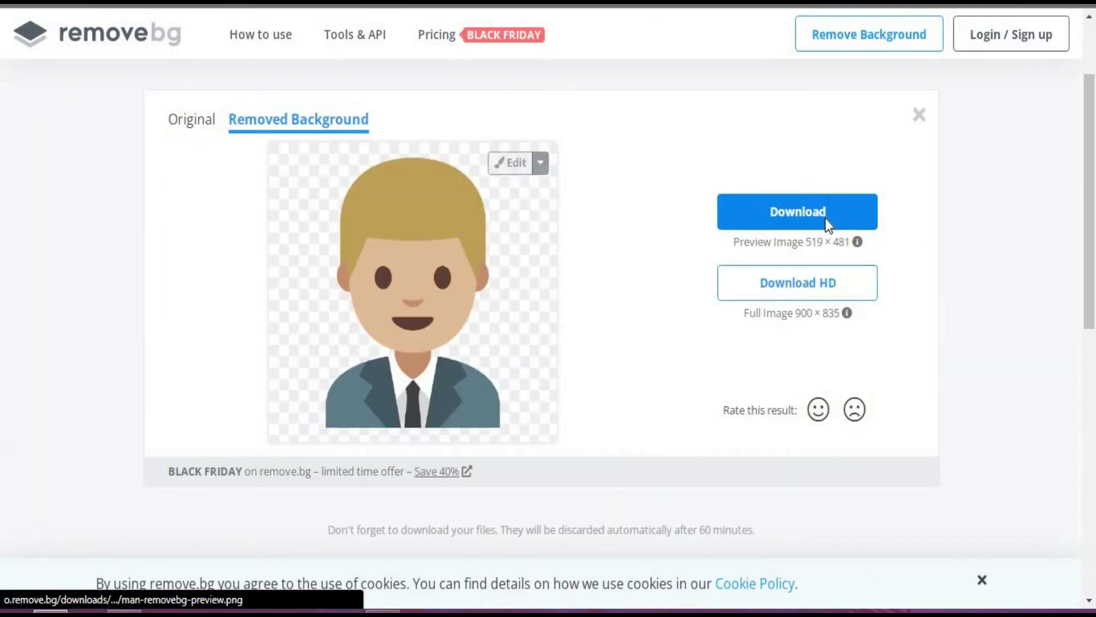
pyautogui.click(825, 219)
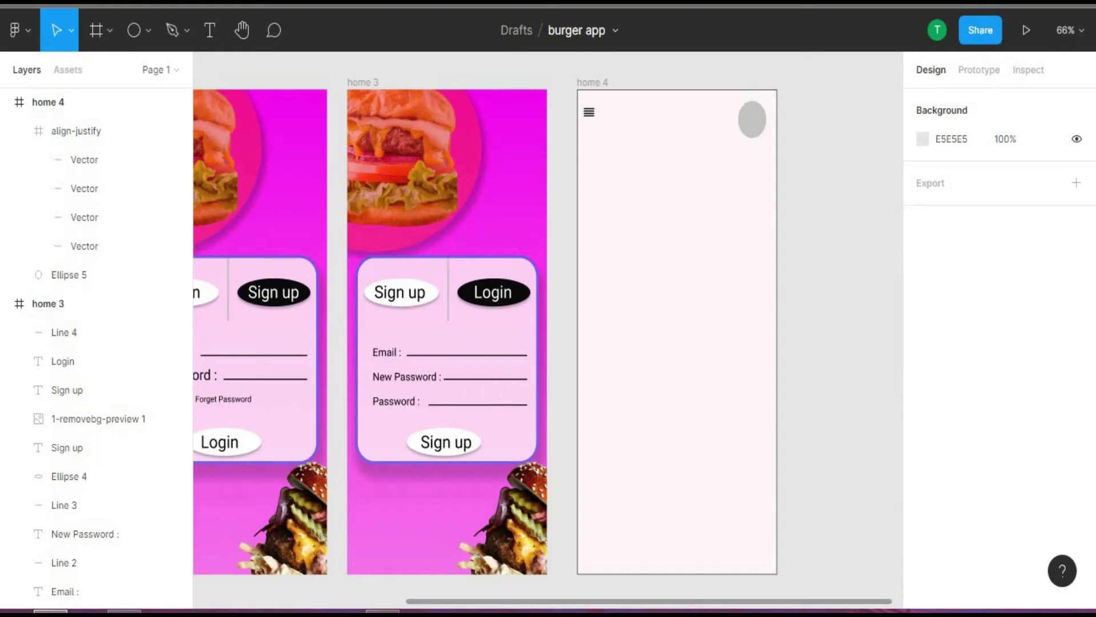
# Step: Fill Ellipse 5 with the background-removed man image and shrink it to fit the header
pyautogui.click(69, 274)
pyautogui.click(110, 29)
pyautogui.click(147, 29)
pyautogui.click(165, 224)
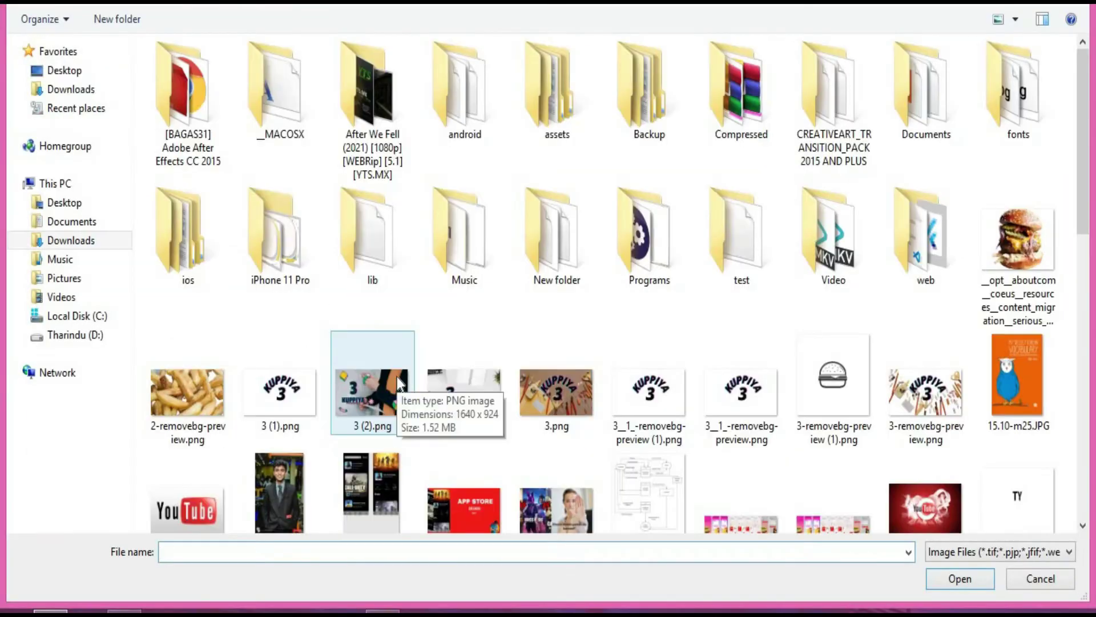
pyautogui.scroll(-10, 397, 375)
pyautogui.click(465, 308)
pyautogui.click(960, 579)
pyautogui.click(751, 121)
pyautogui.moveTo(755, 152); pyautogui.dragTo(760, 135)
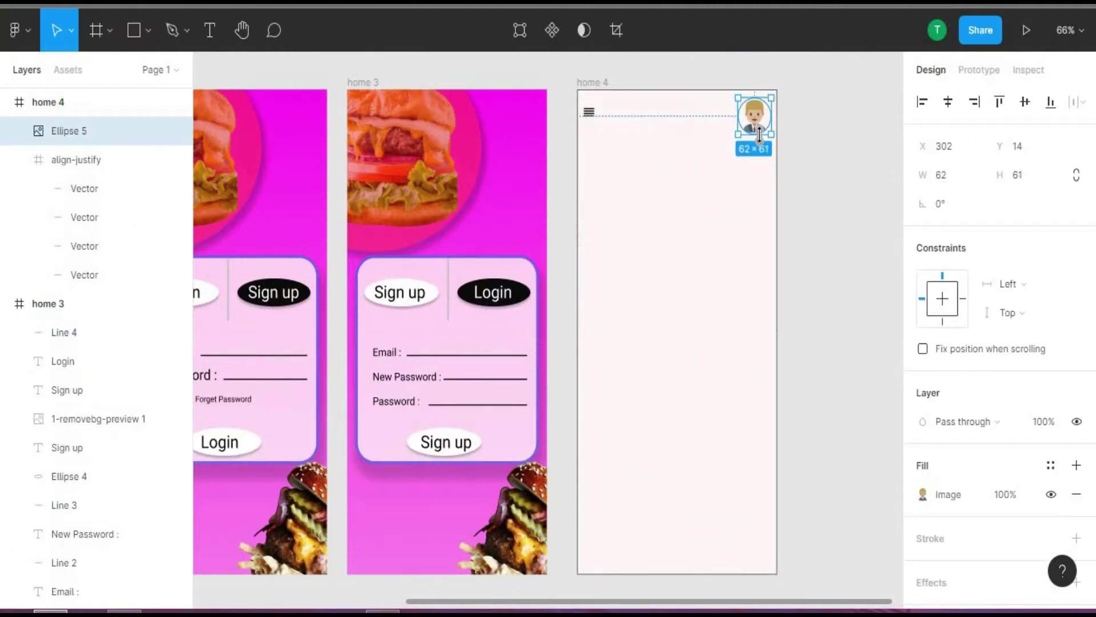
pyautogui.click(708, 246)
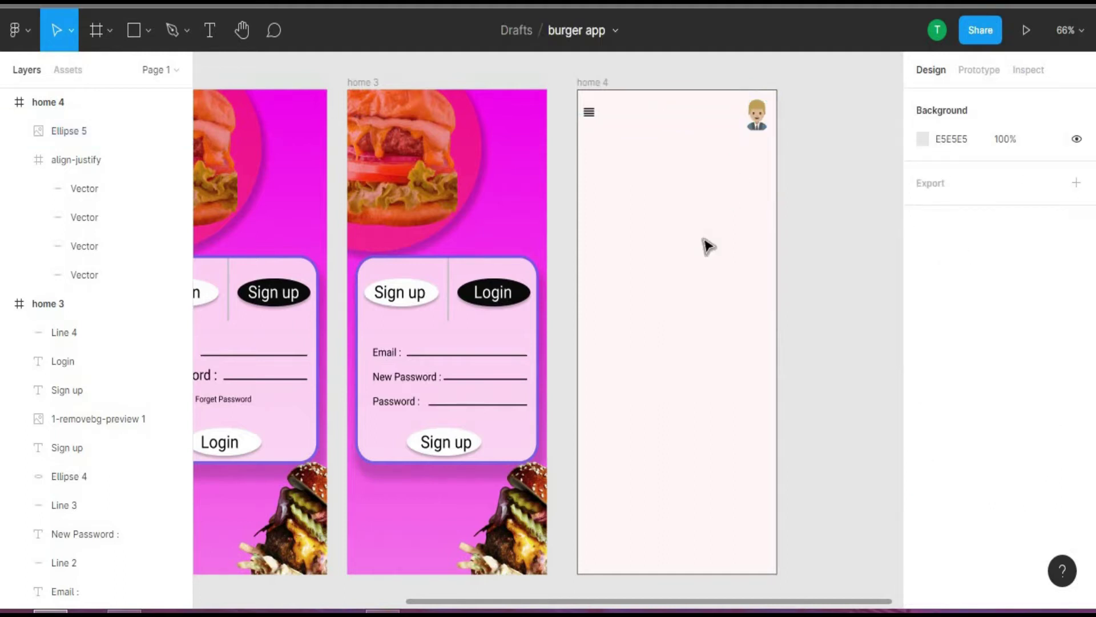
# Step: Place the BURGER title image from the Food app folder, resize it, and centre it atop home 4
pyautogui.click(146, 32)
pyautogui.click(125, 75)
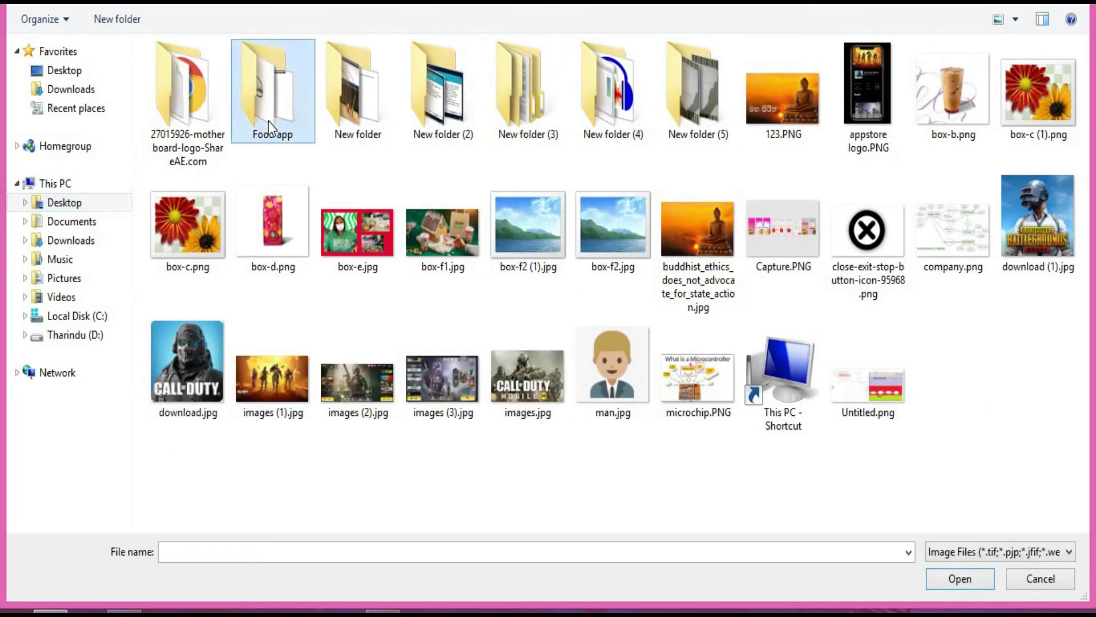
pyautogui.doubleClick(269, 121)
pyautogui.doubleClick(1038, 236)
pyautogui.click(611, 176)
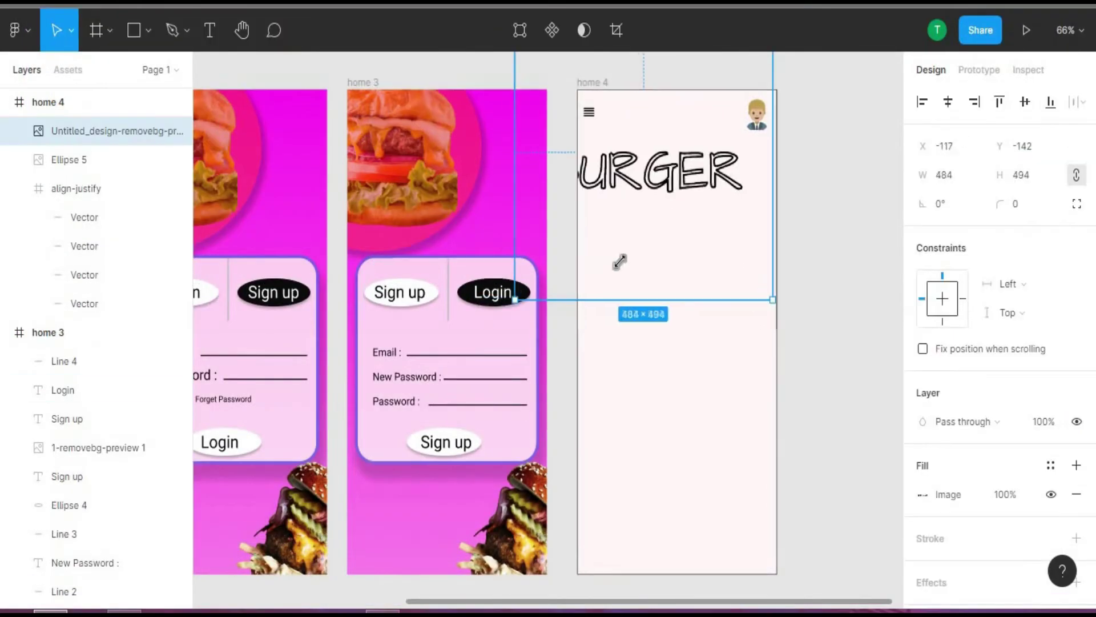
pyautogui.moveTo(619, 259); pyautogui.dragTo(713, 160)
pyautogui.moveTo(606, 256); pyautogui.dragTo(597, 143)
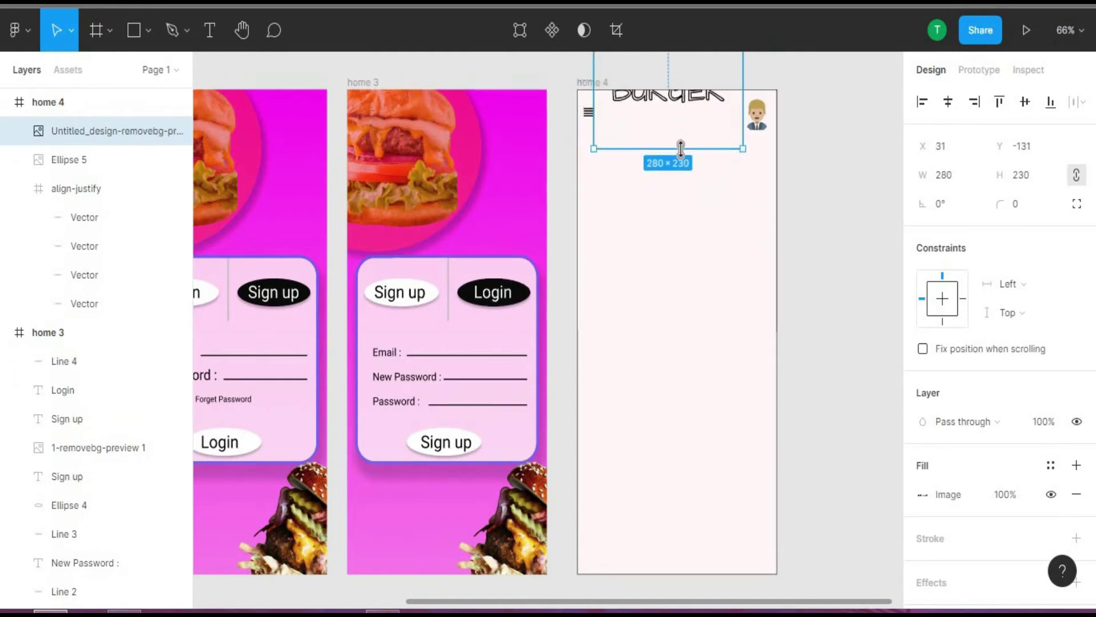
pyautogui.moveTo(668, 80); pyautogui.dragTo(688, 134)
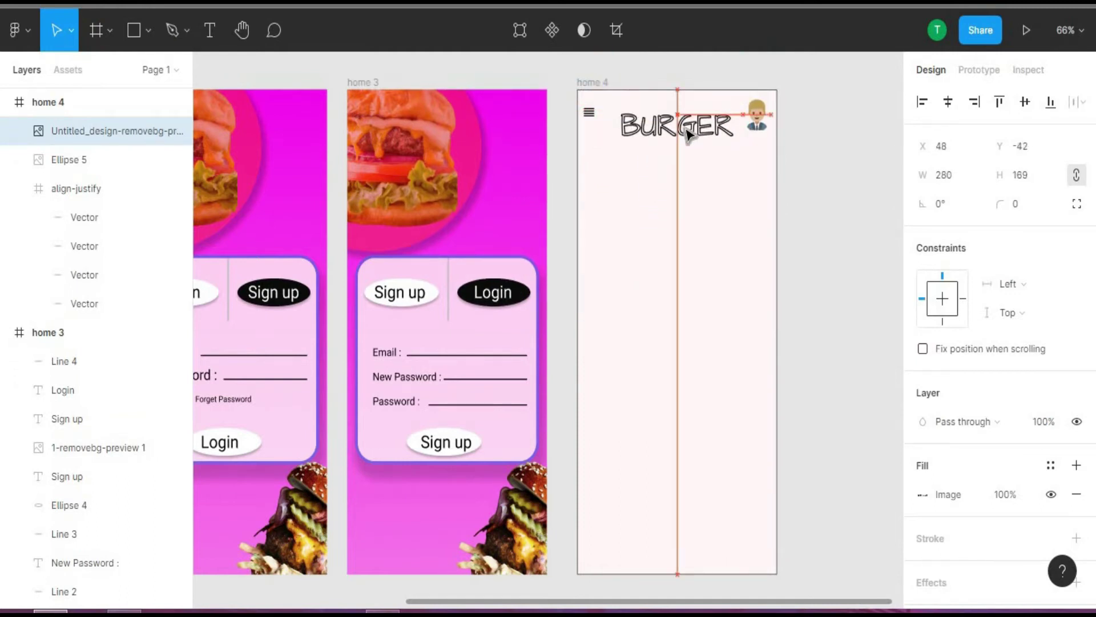
pyautogui.click(793, 220)
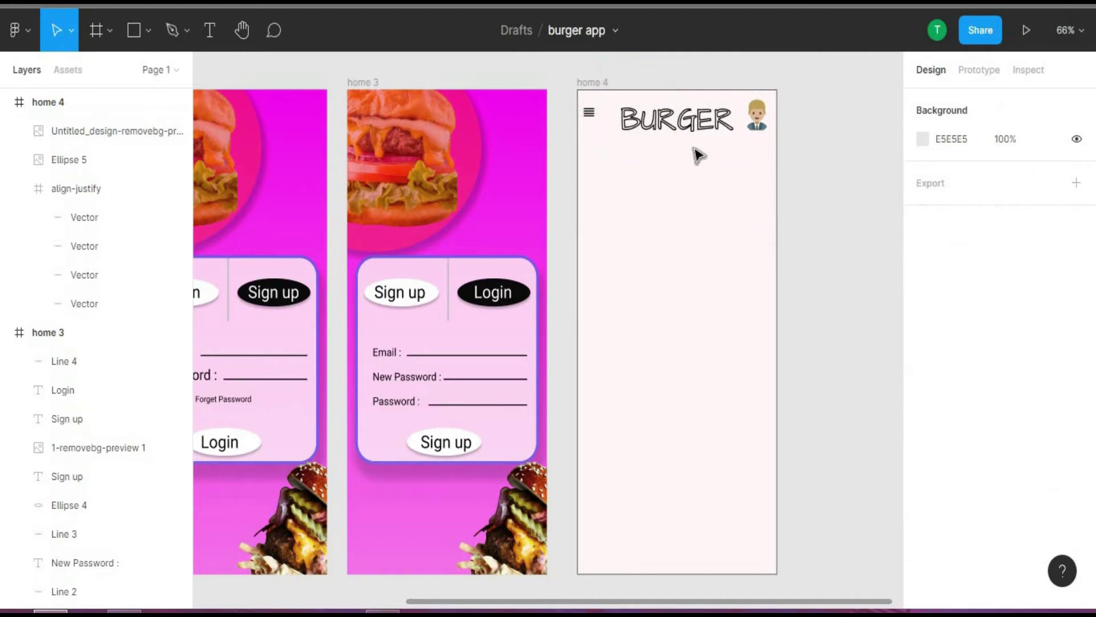
pyautogui.moveTo(684, 131); pyautogui.dragTo(676, 132)
pyautogui.click(714, 265)
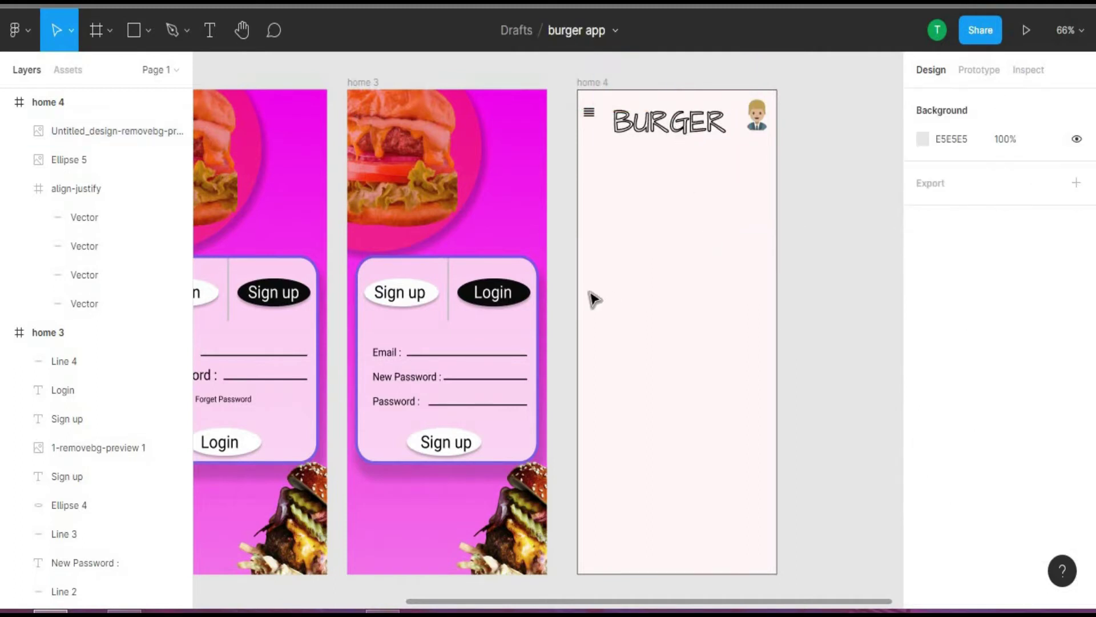
# Step: Draw a grey card rectangle in home 4 and paste two copies of it
pyautogui.click(142, 36)
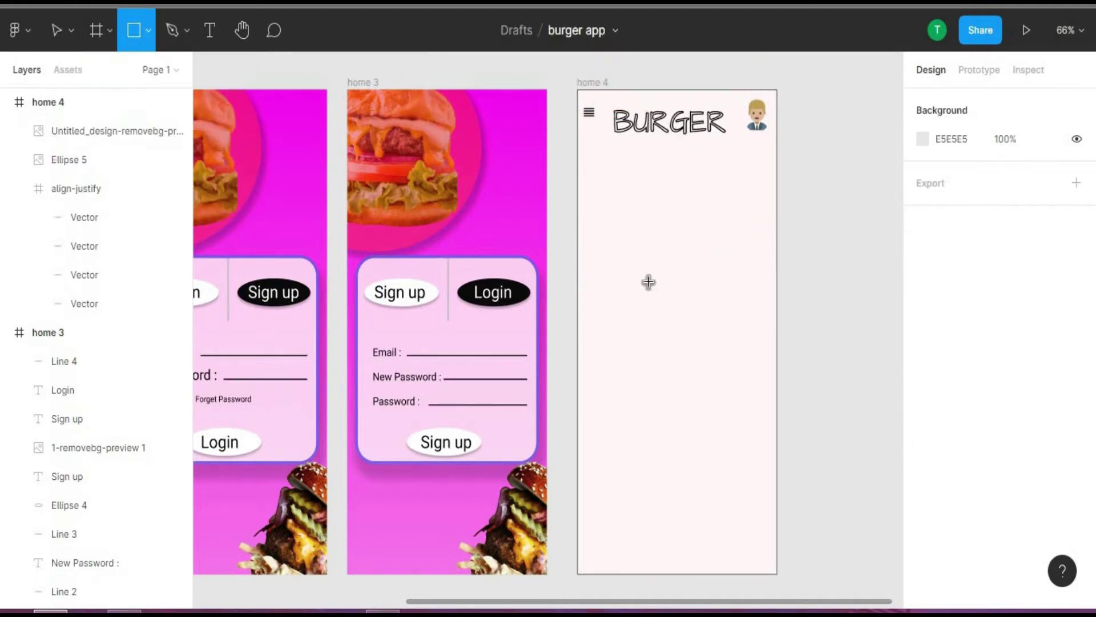
pyautogui.moveTo(592, 184); pyautogui.dragTo(766, 289)
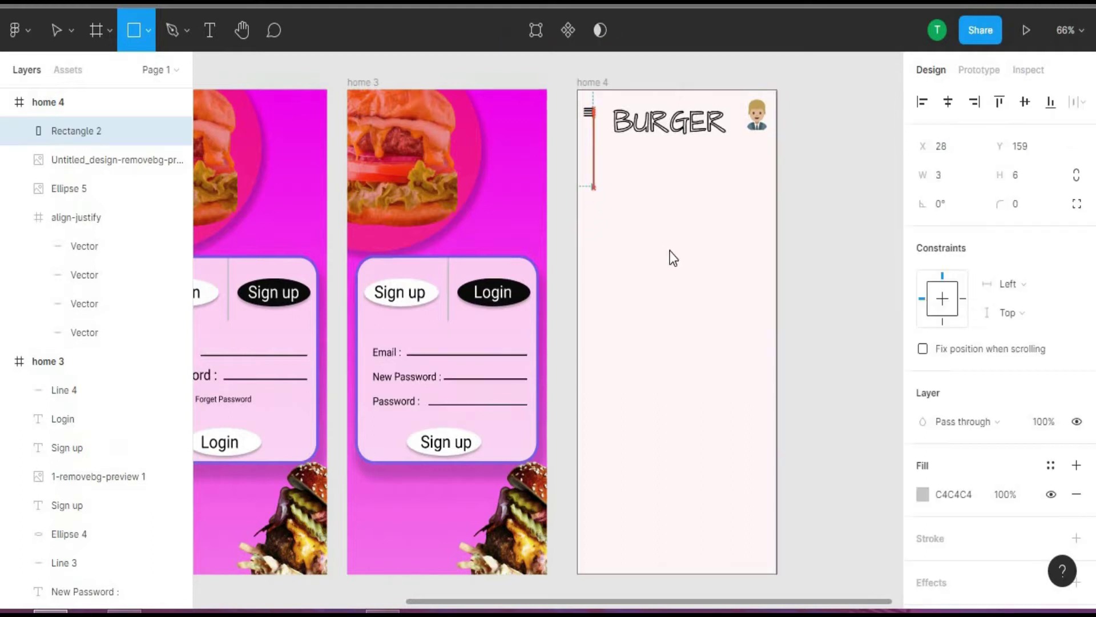
pyautogui.rightClick(606, 237)
pyautogui.click(619, 114)
pyautogui.rightClick(607, 333)
pyautogui.click(622, 114)
pyautogui.hotkey('ctrl', 'v')
# Step: Arrange the three grey boxes into one evenly spaced column
pyautogui.moveTo(651, 422); pyautogui.dragTo(661, 406)
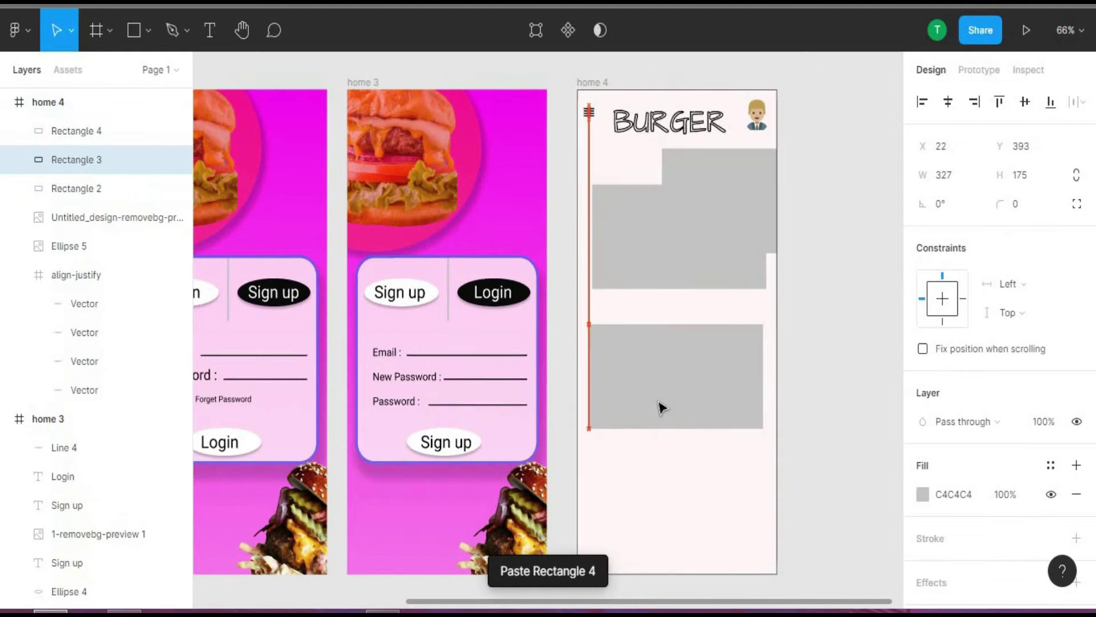
pyautogui.press('Return')
pyautogui.moveTo(730, 217); pyautogui.dragTo(659, 525)
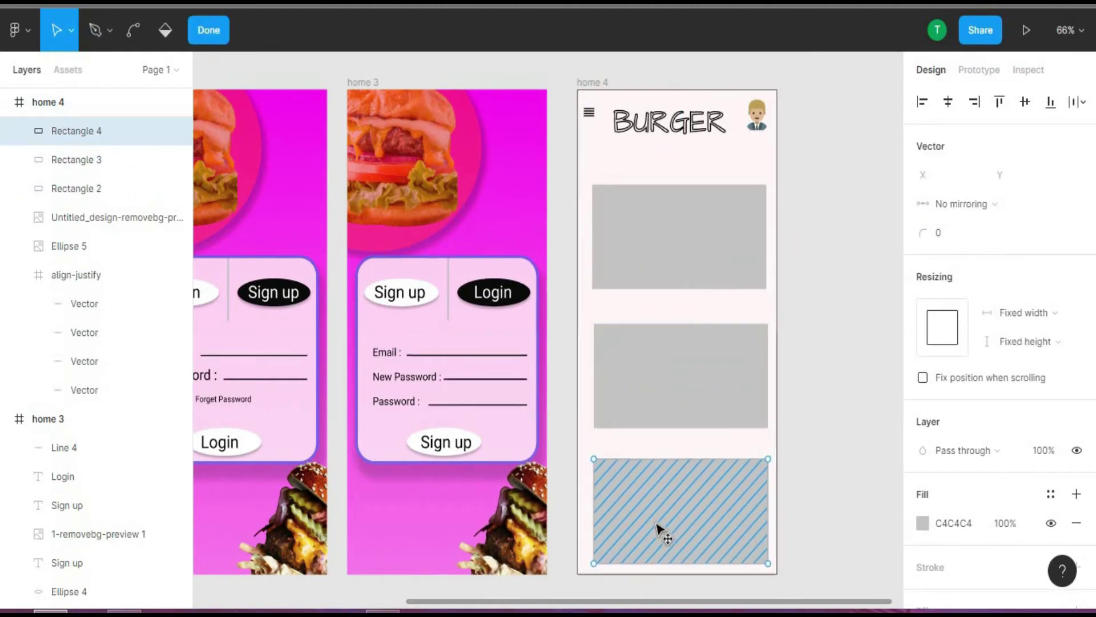
pyautogui.press('Escape')
pyautogui.moveTo(700, 362); pyautogui.dragTo(697, 372)
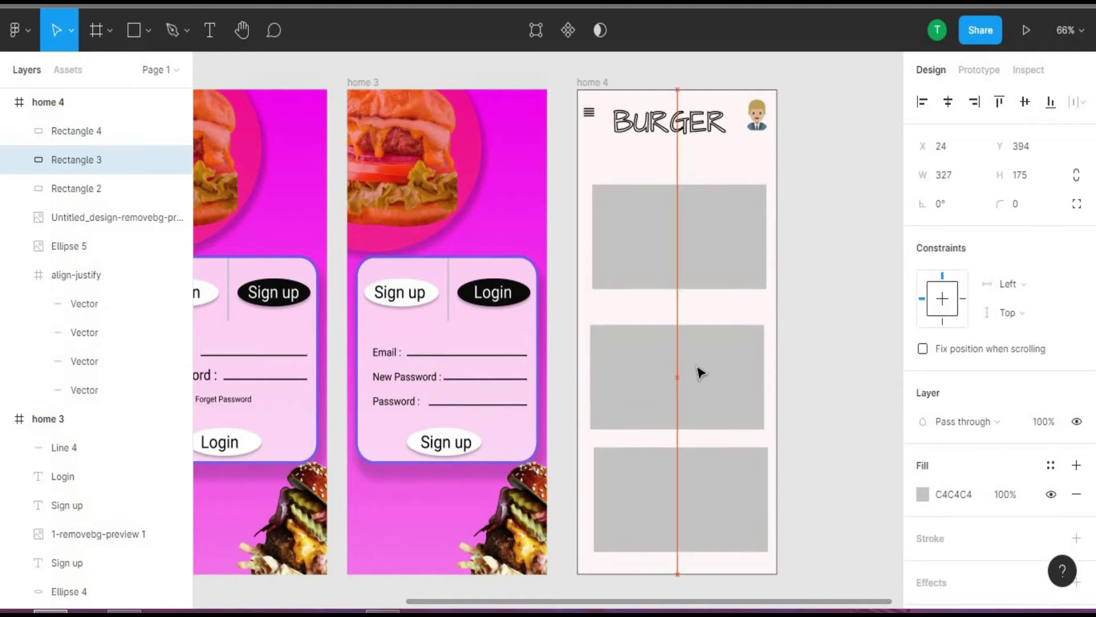
pyautogui.moveTo(697, 492); pyautogui.dragTo(696, 491)
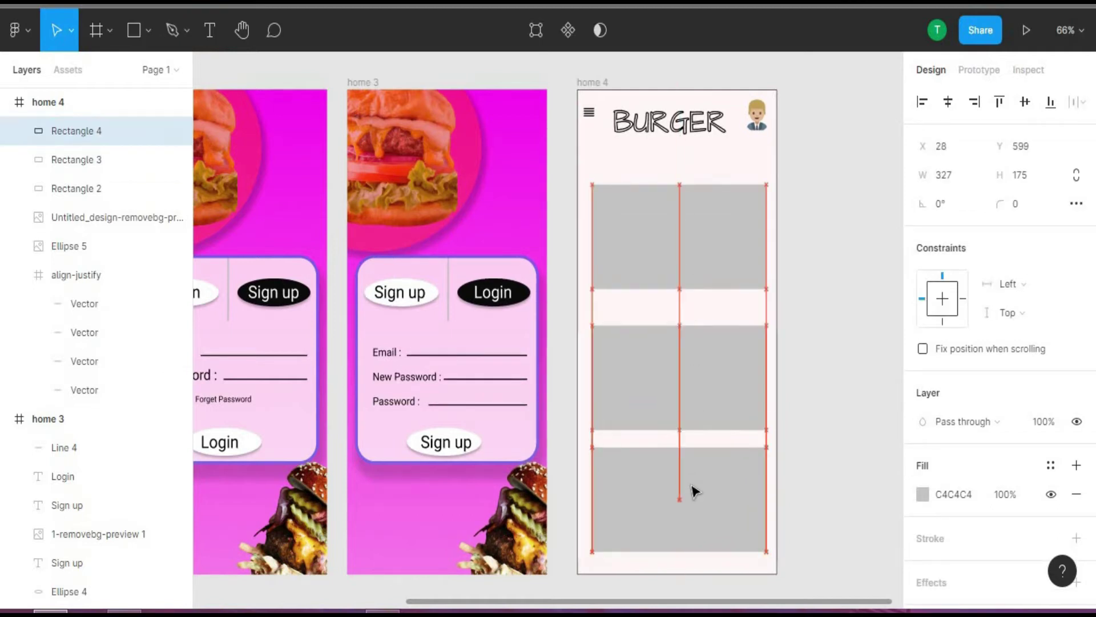
pyautogui.moveTo(636, 379); pyautogui.dragTo(666, 372)
# Step: Select the top grey box and choose to place an image into it
pyautogui.click(679, 497)
pyautogui.click(828, 435)
pyautogui.click(705, 248)
pyautogui.click(148, 30)
pyautogui.click(143, 204)
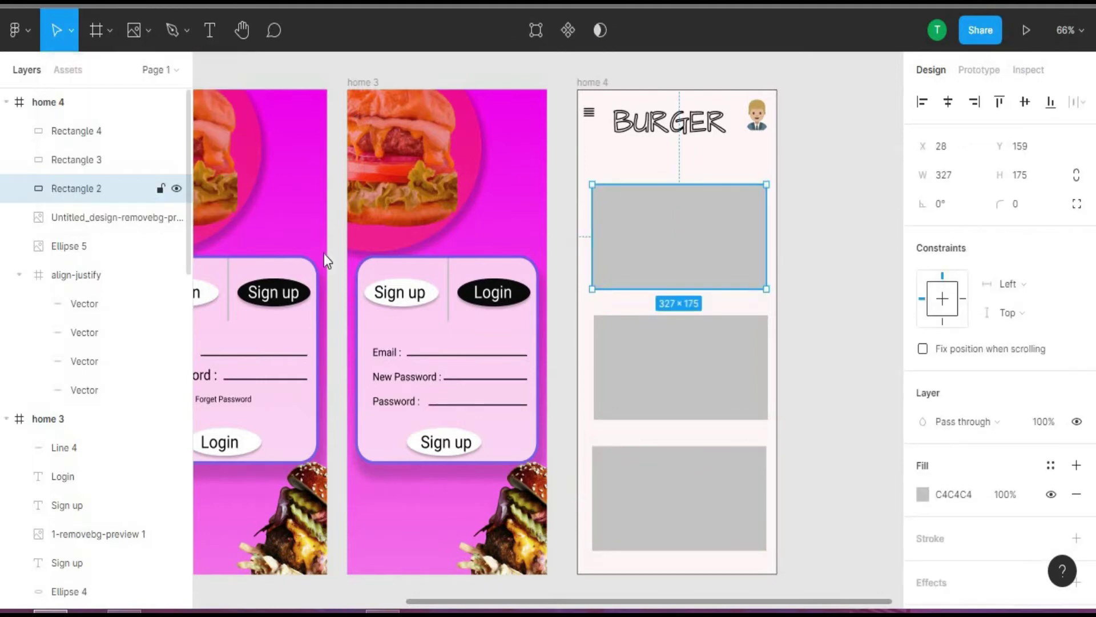
# Step: Place the burger image in the top box and the pizza slice in the middle box
pyautogui.doubleClick(271, 86)
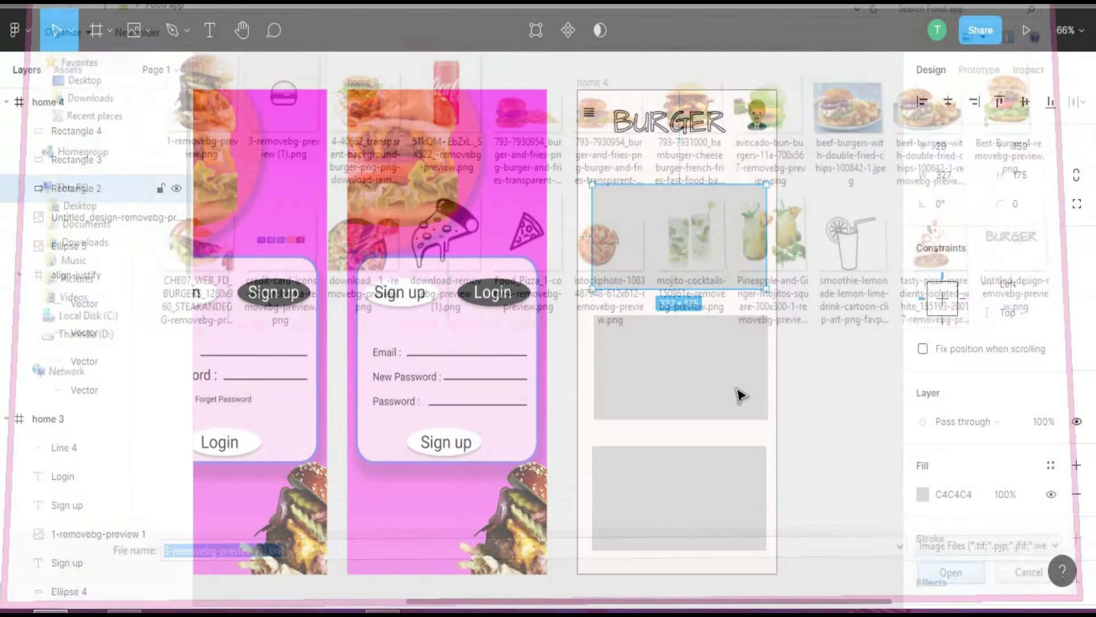
pyautogui.click(659, 402)
pyautogui.click(148, 30)
pyautogui.click(143, 203)
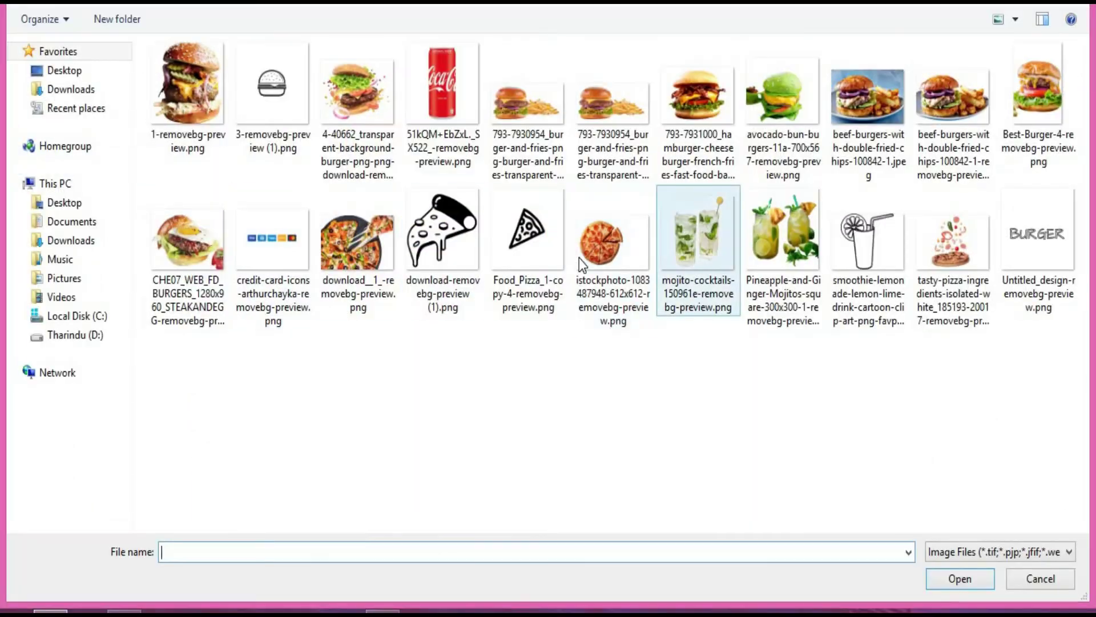
pyautogui.click(528, 251)
pyautogui.click(959, 579)
# Step: Place the drink image in the bottom box and line it up with the others
pyautogui.click(148, 30)
pyautogui.click(143, 203)
pyautogui.doubleClick(889, 242)
pyautogui.click(700, 499)
pyautogui.doubleClick(671, 514)
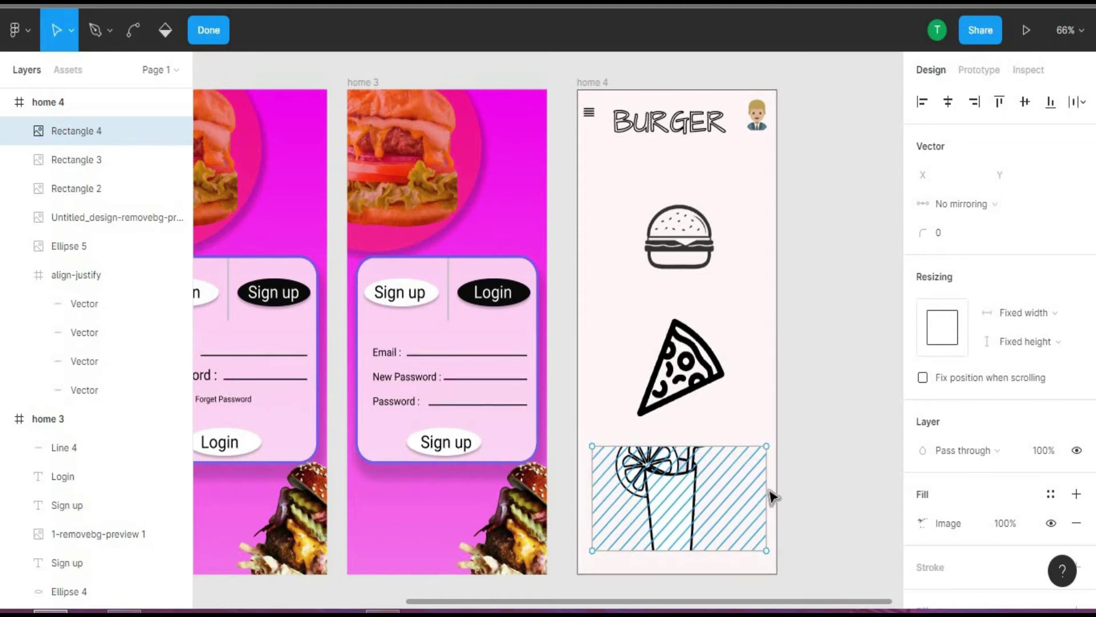
pyautogui.press('Escape')
pyautogui.moveTo(730, 509)
pyautogui.mouseDown()
pyautogui.moveTo(673, 515)
pyautogui.moveTo(685, 514)
pyautogui.mouseUp()
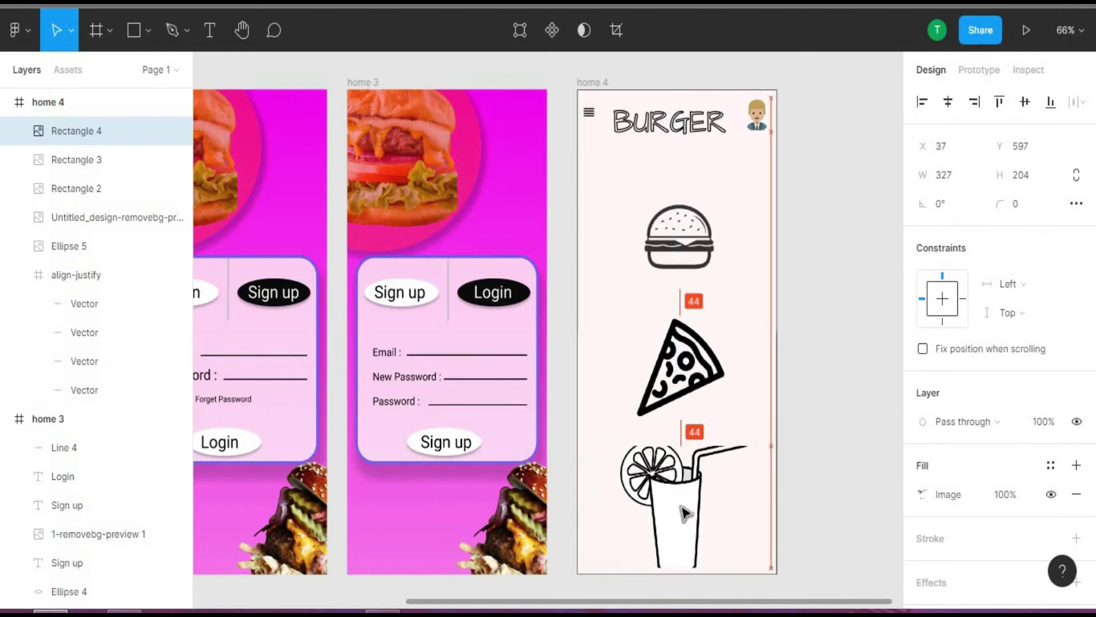
pyautogui.click(831, 435)
# Step: Keep the pizza card's image in Fill mode and review the burger card's image settings
pyautogui.click(693, 364)
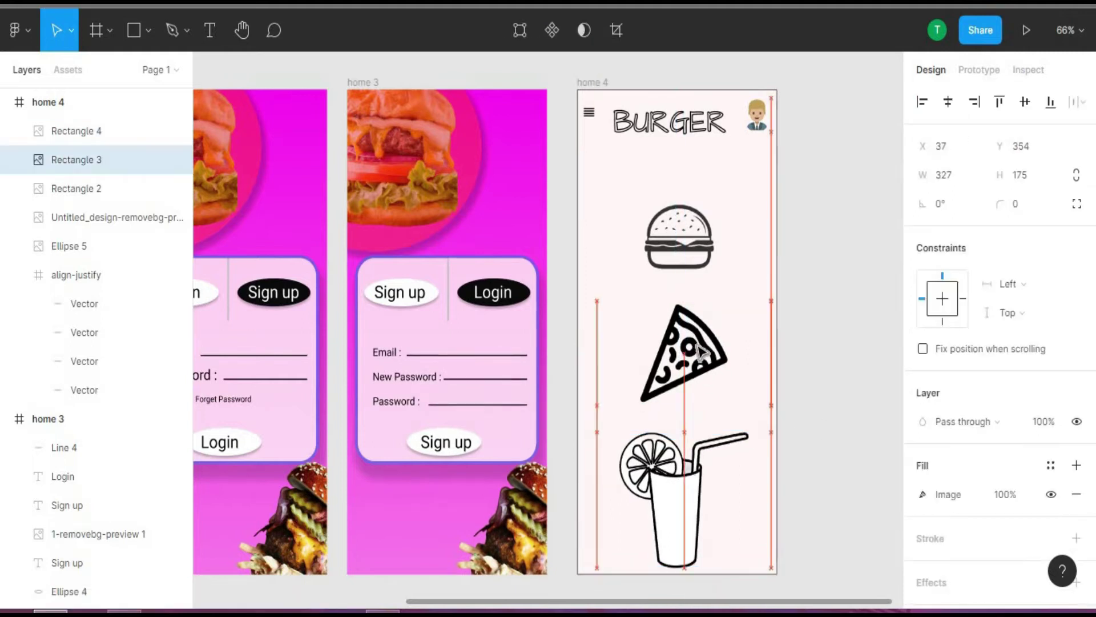
pyautogui.doubleClick(692, 364)
pyautogui.click(734, 218)
pyautogui.click(769, 213)
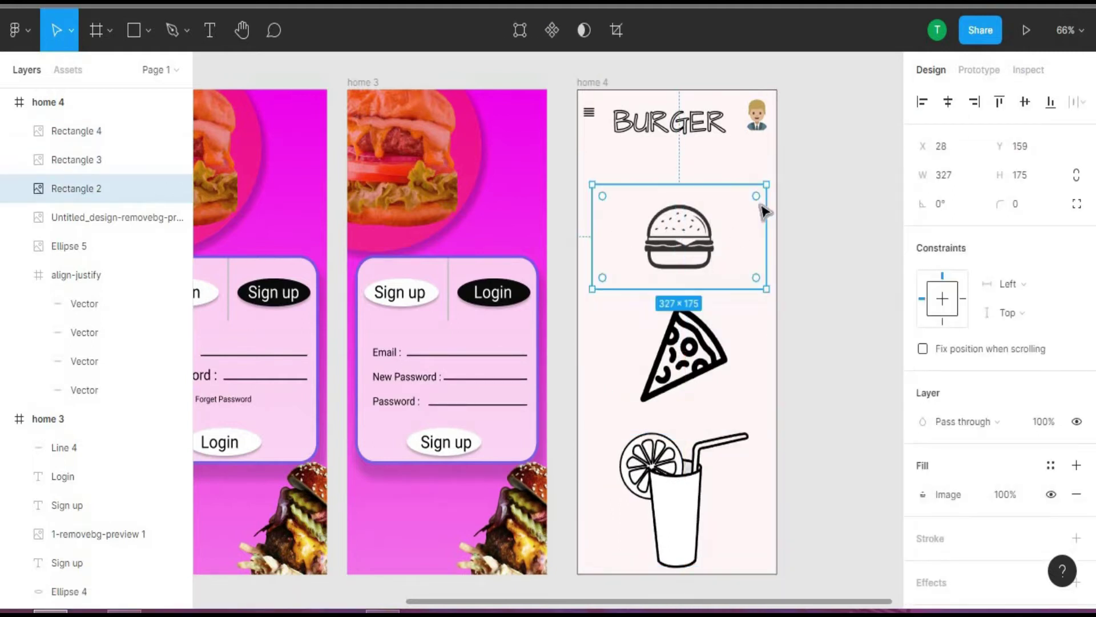
pyautogui.doubleClick(754, 231)
pyautogui.click(889, 177)
pyautogui.scroll(-4, 999, 343)
# Step: Give the burger card a black outline and a drop shadow with blur 14 and Y offset 6
pyautogui.click(1076, 308)
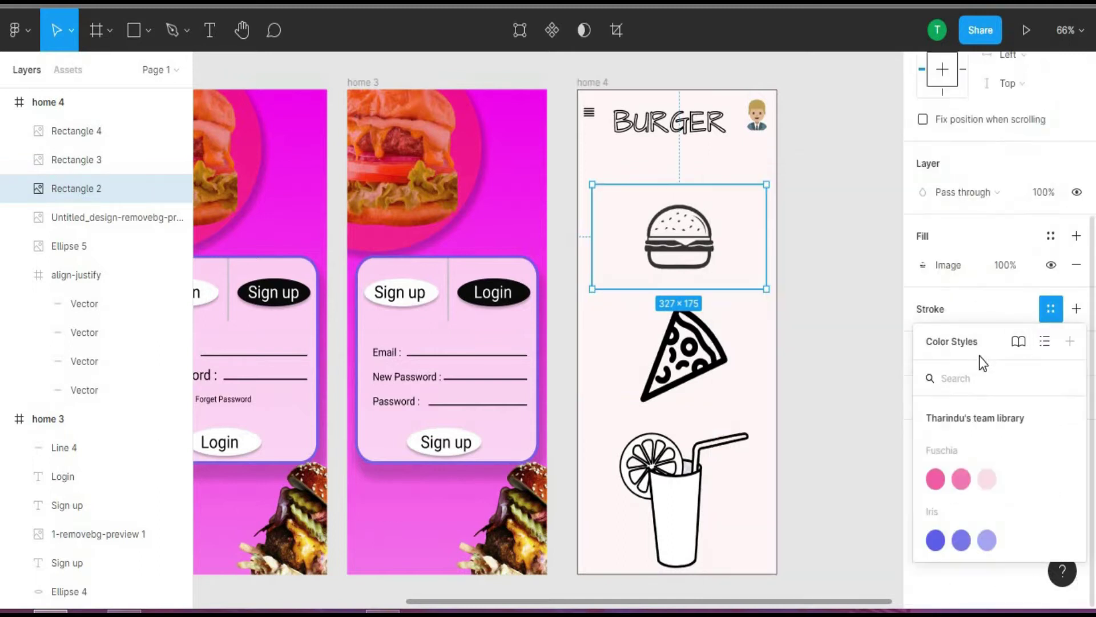
pyautogui.click(1076, 410)
pyautogui.click(923, 439)
pyautogui.click(851, 472)
pyautogui.write('14')
pyautogui.click(766, 497)
pyautogui.write('9')
pyautogui.click(862, 502)
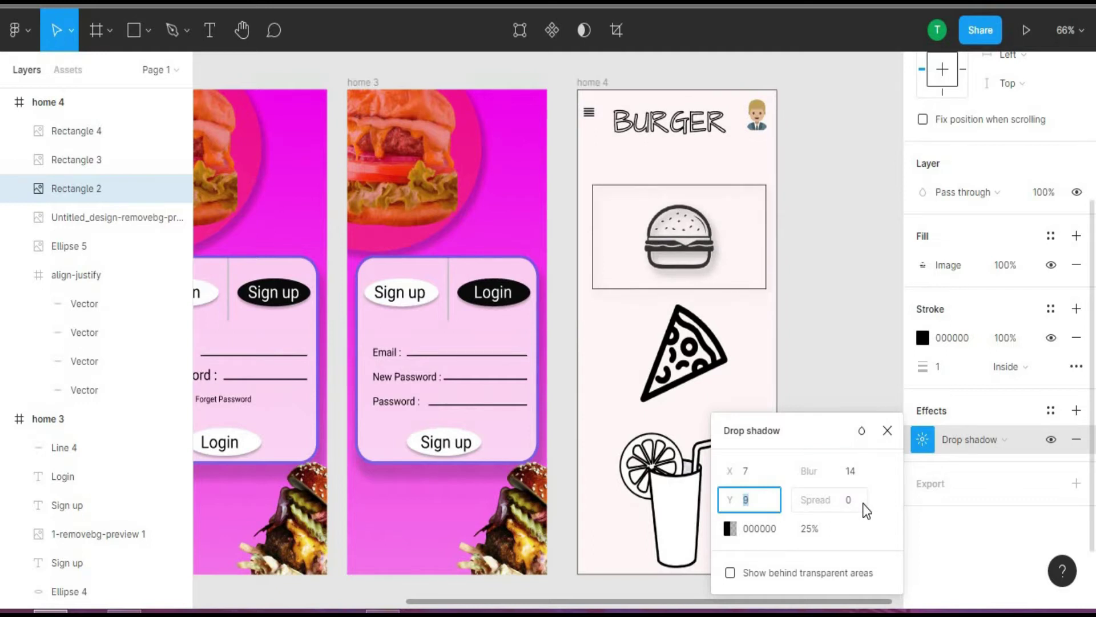
pyautogui.write('2')
pyautogui.press('Return')
pyautogui.write('1')
pyautogui.click(760, 501)
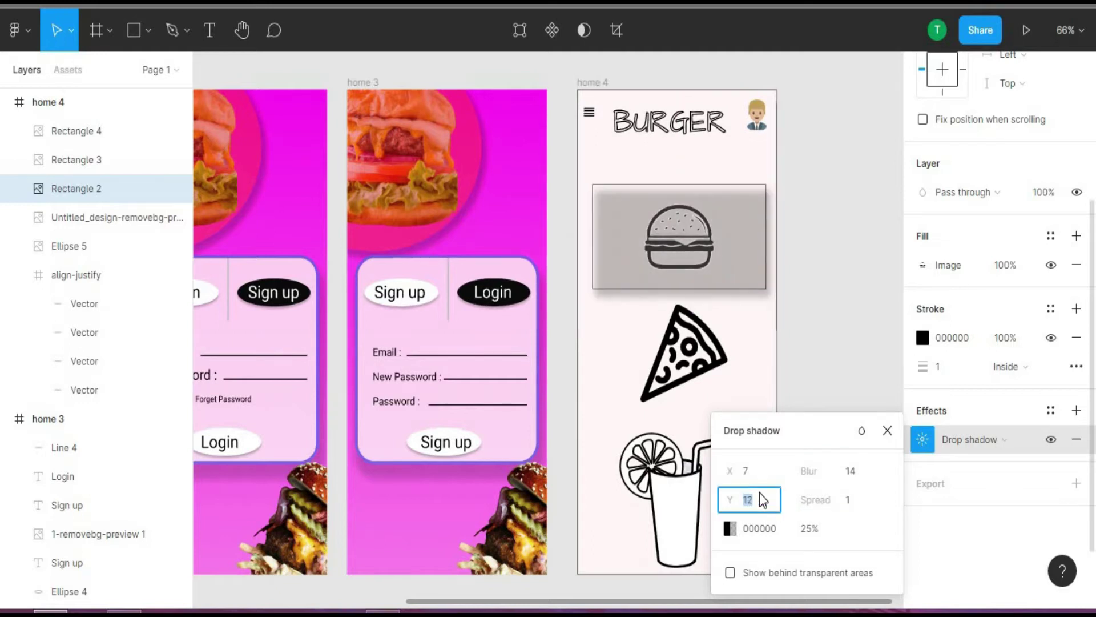
pyautogui.write('6')
pyautogui.click(762, 474)
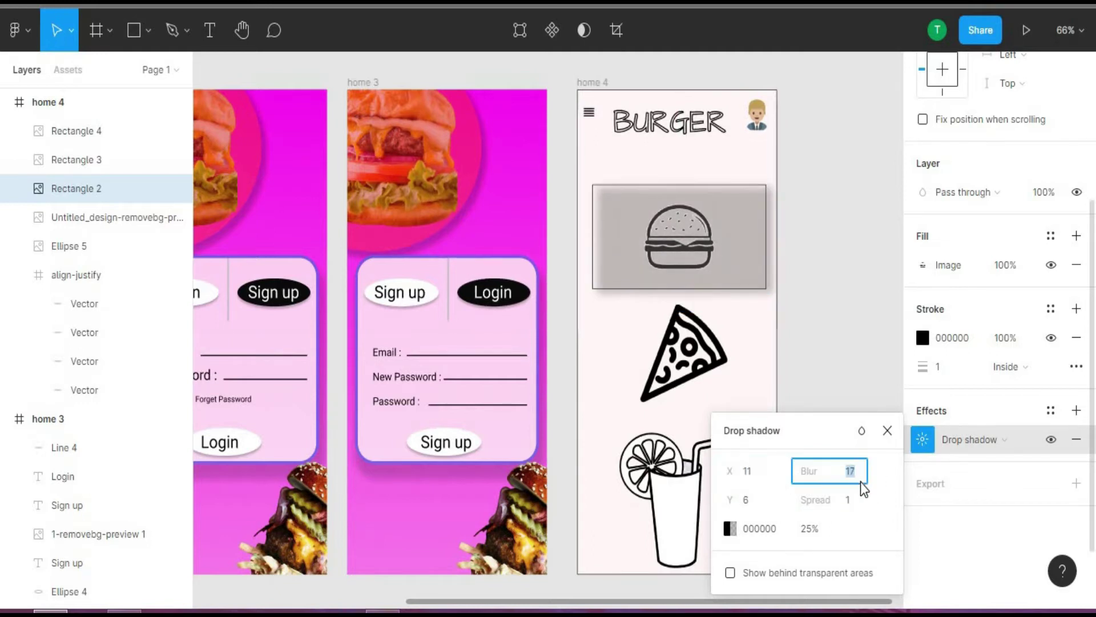
# Step: Add a drop shadow to the pizza card and adjust its blur and offsets
pyautogui.click(76, 159)
pyautogui.scroll(-5, 971, 400)
pyautogui.click(1076, 352)
pyautogui.click(922, 381)
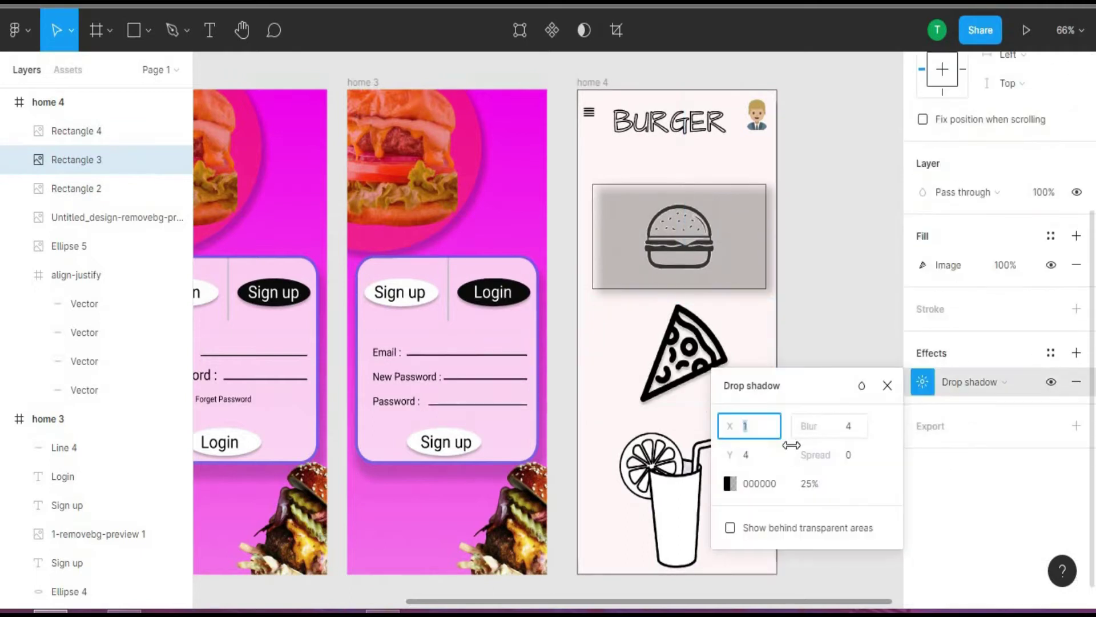
pyautogui.click(864, 433)
pyautogui.click(923, 264)
pyautogui.click(887, 176)
pyautogui.click(923, 382)
pyautogui.click(855, 456)
pyautogui.click(757, 426)
pyautogui.click(679, 237)
# Step: Give the pizza card a black outline and align it under the burger card
pyautogui.click(686, 360)
pyautogui.click(1077, 308)
pyautogui.moveTo(707, 371); pyautogui.dragTo(702, 367)
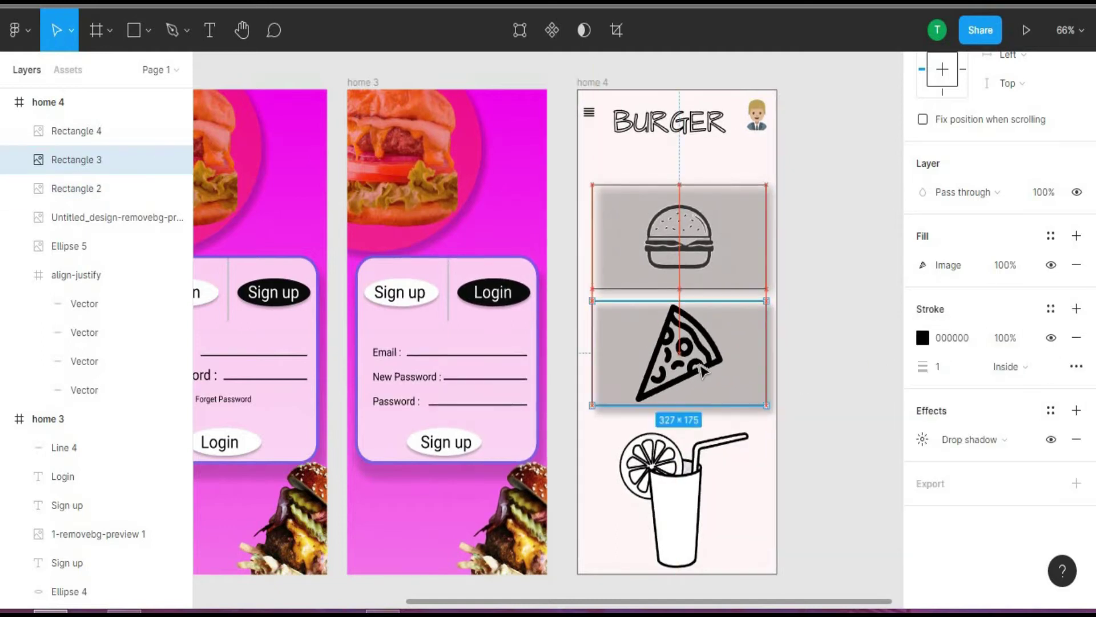
pyautogui.click(855, 457)
# Step: Give the home 4 drink picture an outline and a drop shadow, adjusting its horizontal offset
pyautogui.click(718, 496)
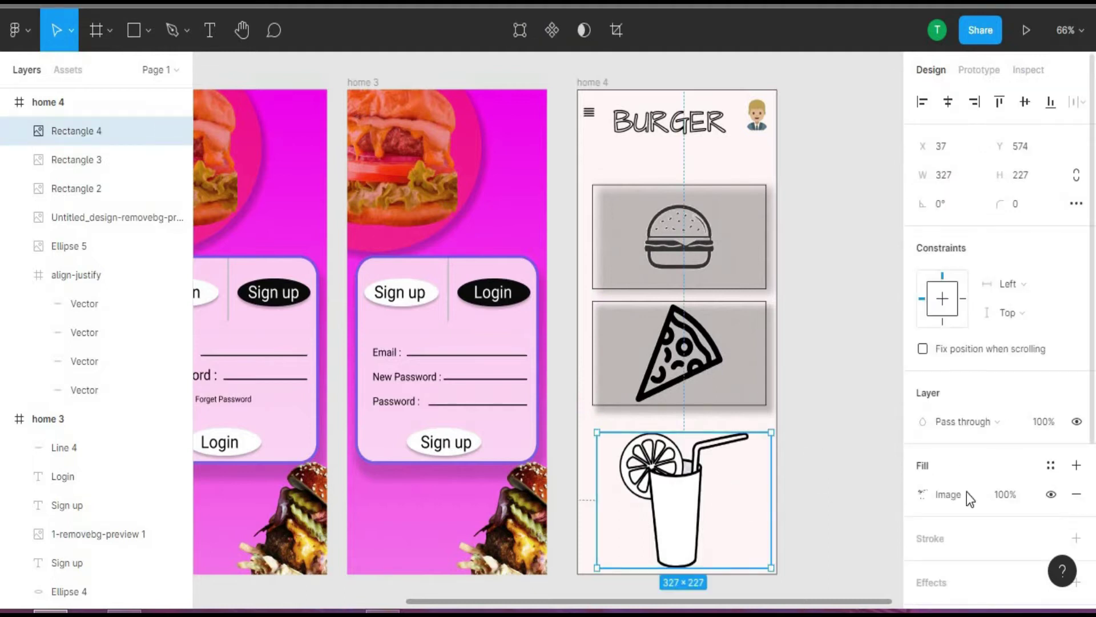
pyautogui.press('Return')
pyautogui.press('Escape')
pyautogui.scroll(-5, 970, 399)
pyautogui.click(1077, 309)
pyautogui.click(1076, 410)
pyautogui.click(922, 439)
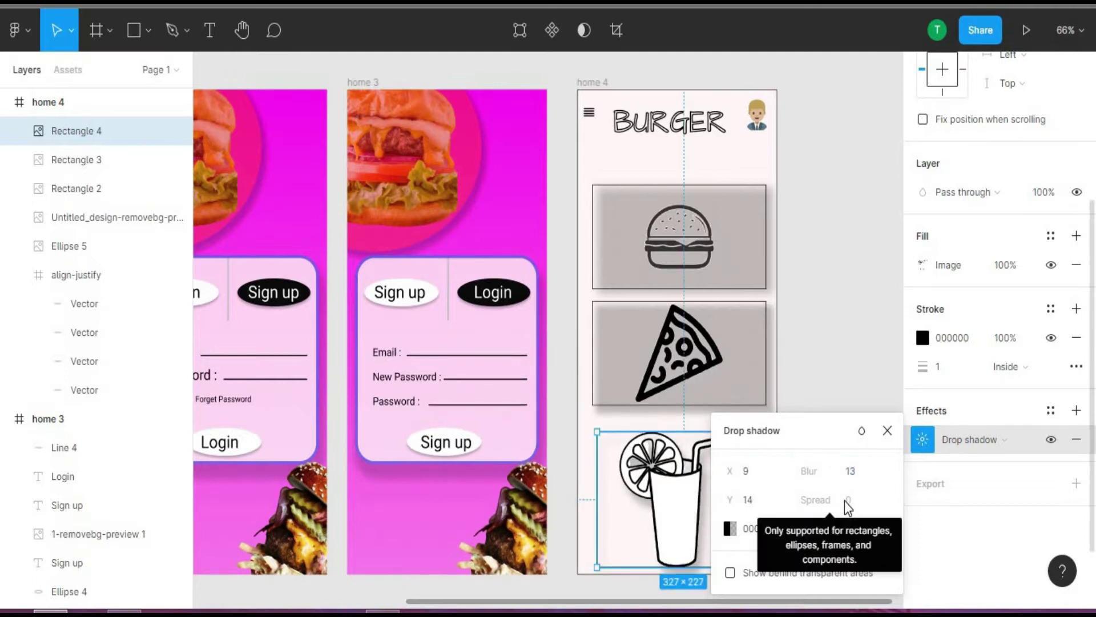
pyautogui.click(748, 470)
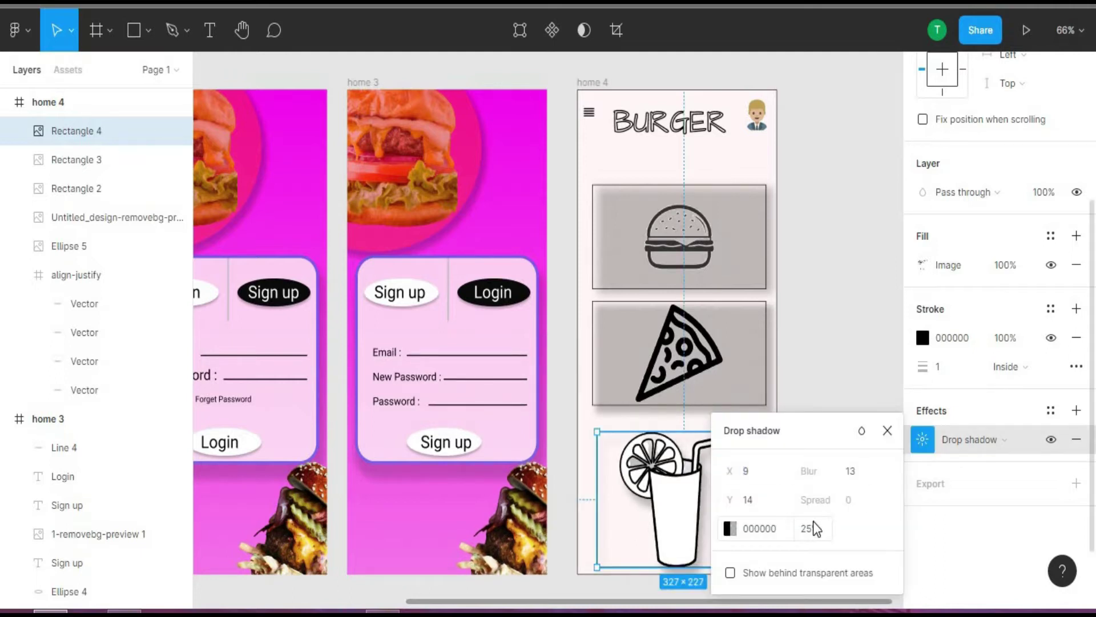
pyautogui.click(861, 415)
# Step: Make the drink picture slightly shorter and narrower, moving it inward
pyautogui.click(718, 510)
pyautogui.moveTo(685, 567); pyautogui.dragTo(685, 562)
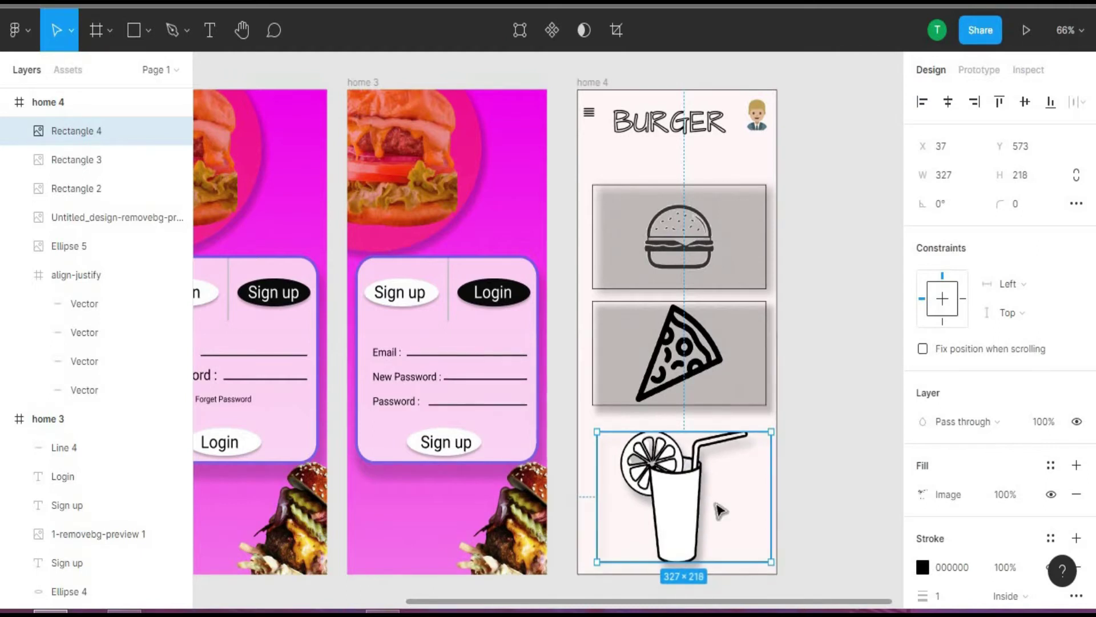
pyautogui.moveTo(771, 510); pyautogui.dragTo(690, 508)
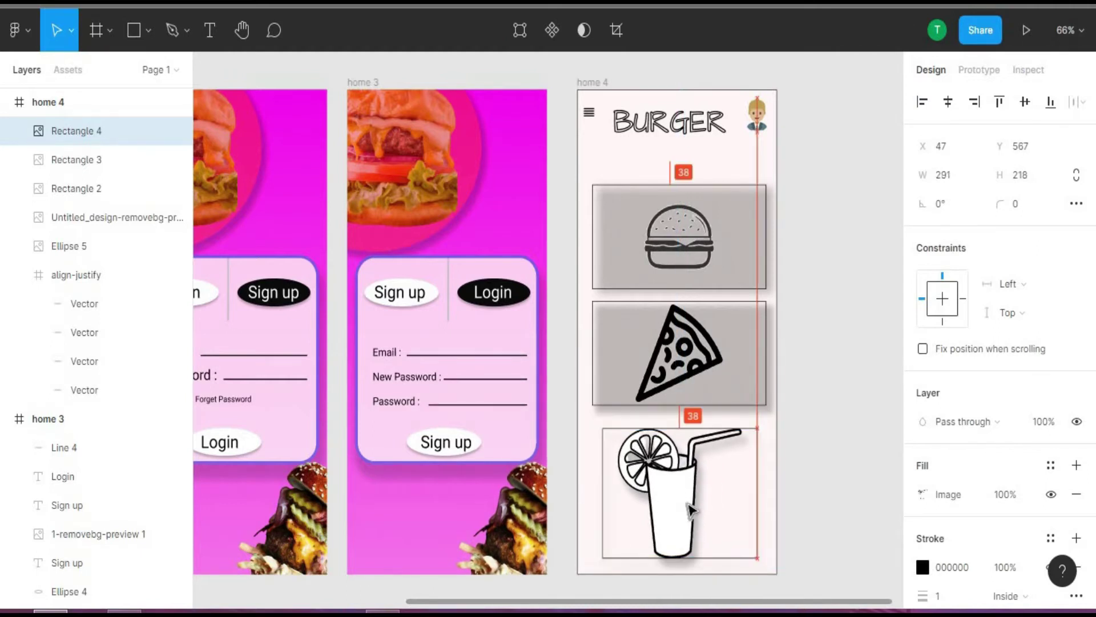
pyautogui.scroll(-5, 933, 494)
pyautogui.scroll(-5, 949, 477)
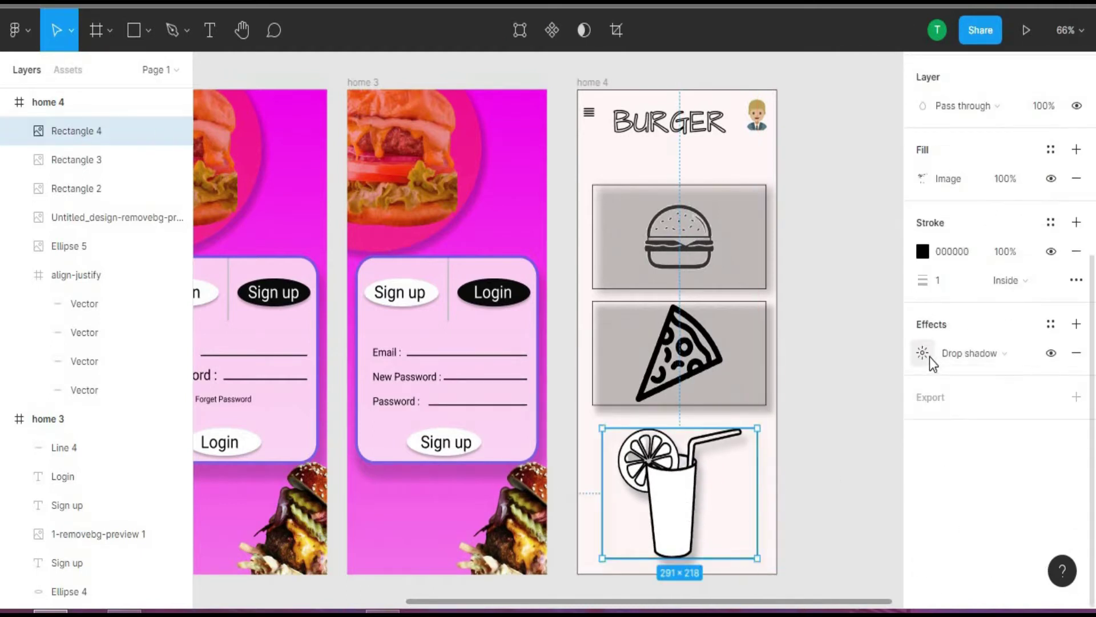
pyautogui.click(924, 354)
pyautogui.press('Escape')
pyautogui.press('Escape')
# Step: Toggle the drink shadow's transparent-area option, then move the picture up, taller and wider
pyautogui.click(688, 493)
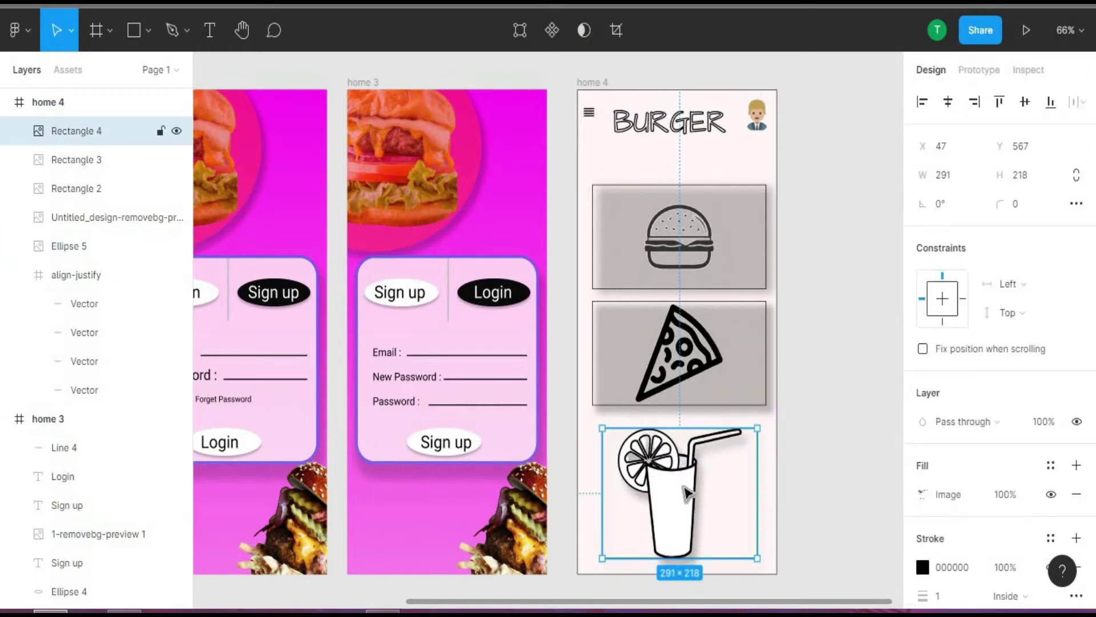
pyautogui.click(974, 494)
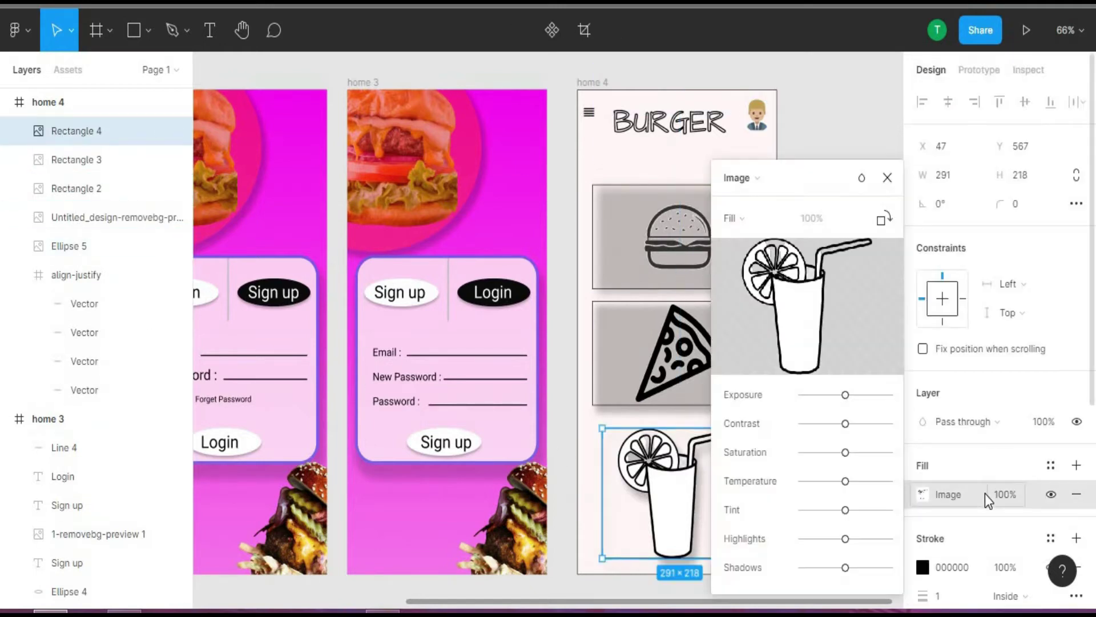
pyautogui.click(888, 179)
pyautogui.scroll(-5, 971, 351)
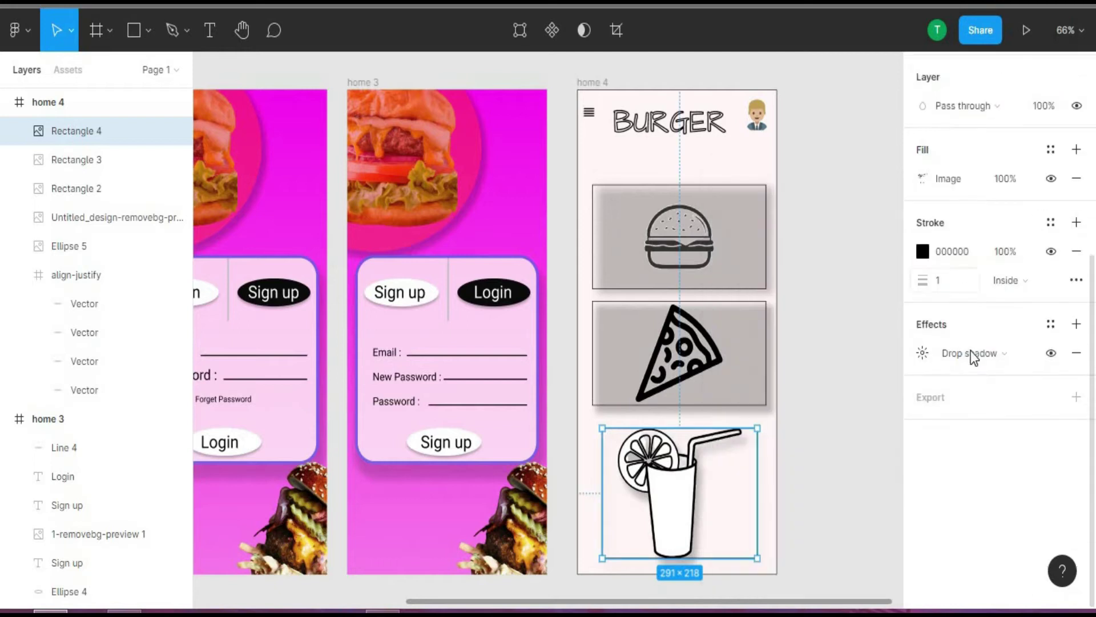
pyautogui.click(923, 353)
pyautogui.click(762, 499)
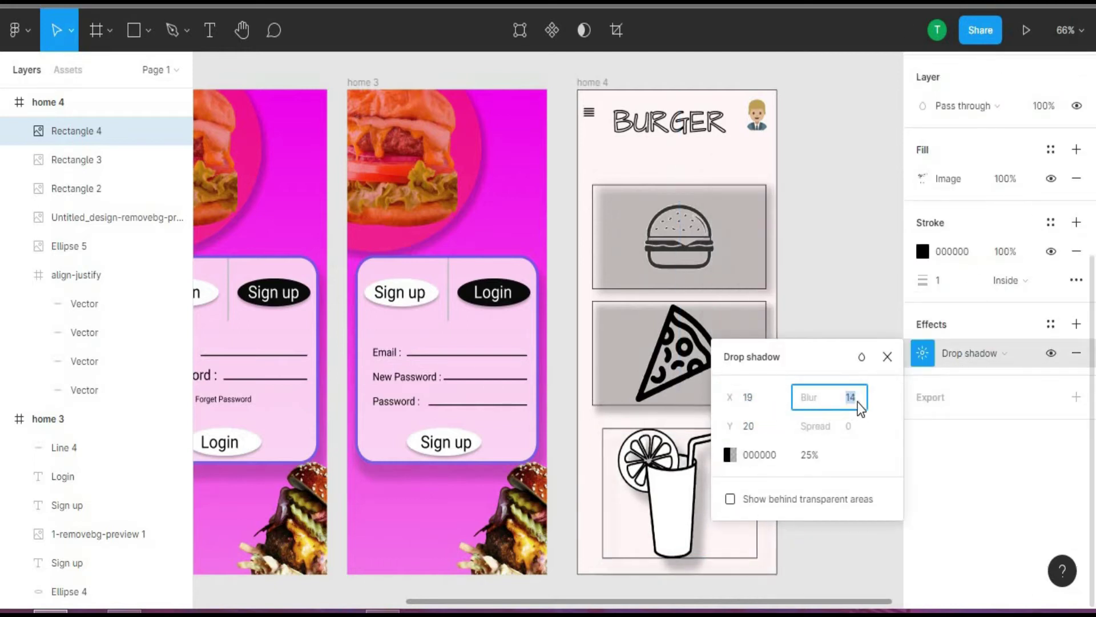
pyautogui.moveTo(679, 520); pyautogui.dragTo(677, 510)
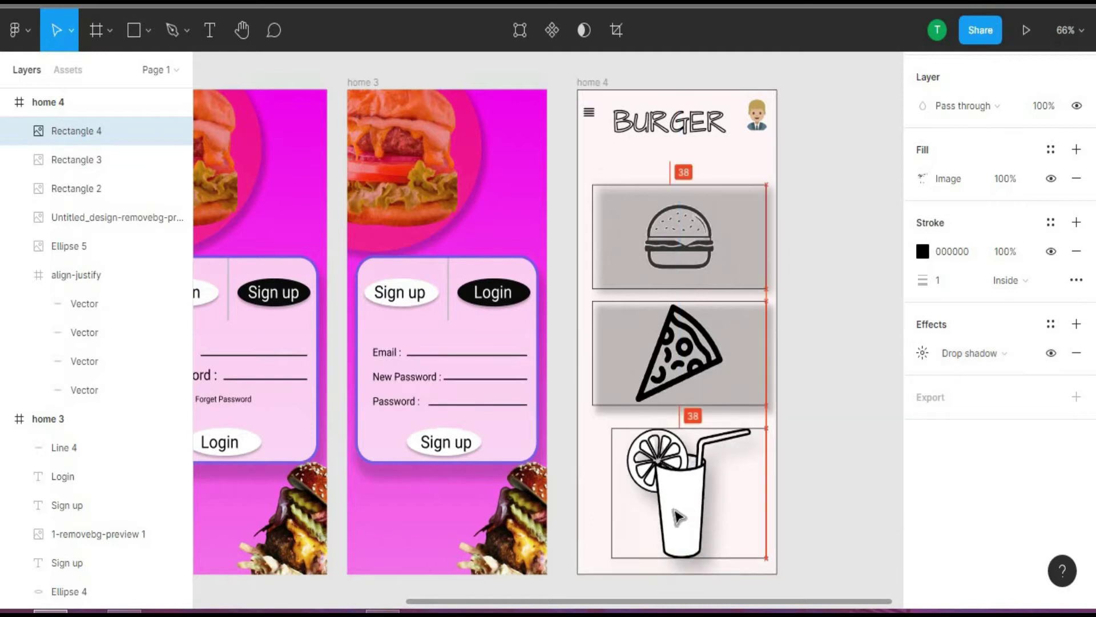
pyautogui.moveTo(761, 504); pyautogui.dragTo(761, 504)
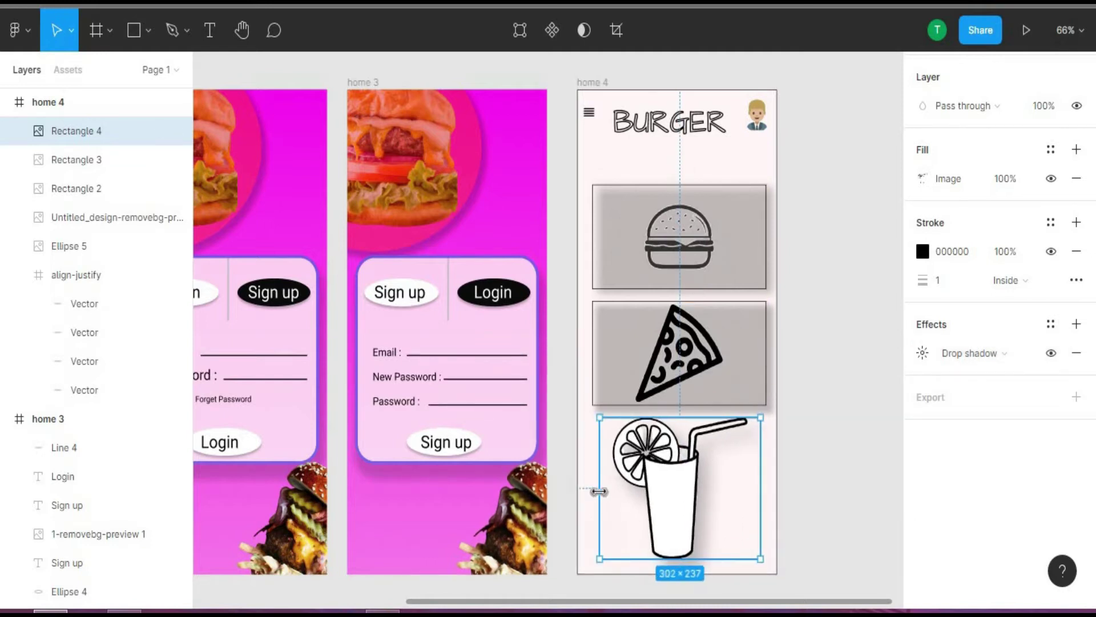
pyautogui.click(851, 506)
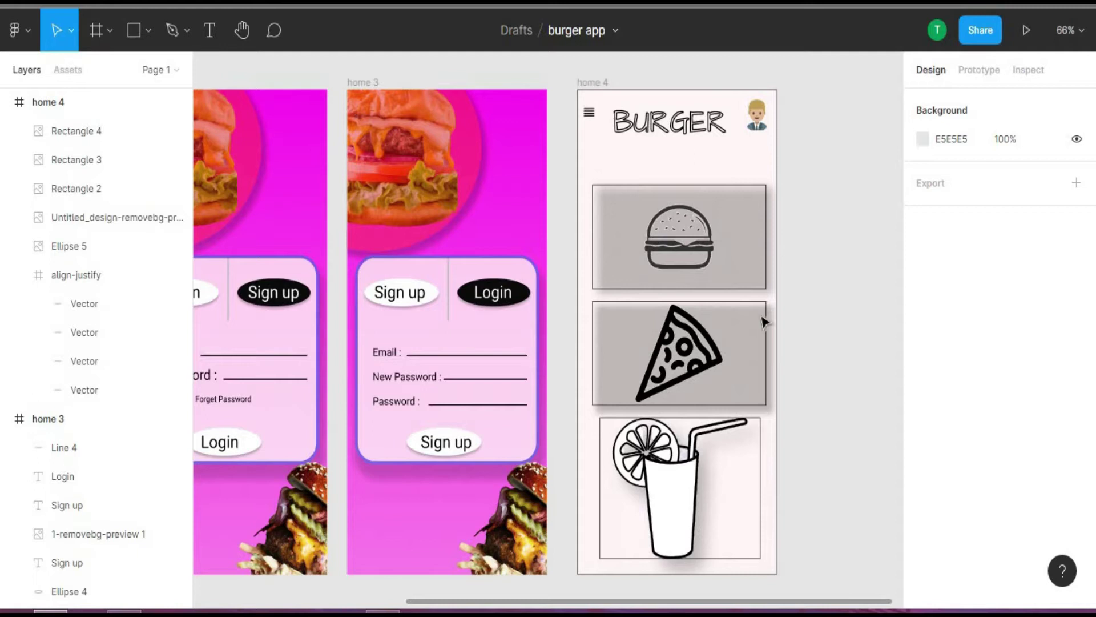
# Step: Copy the pizza card, paste it, and delete the stray pasted copy
pyautogui.click(765, 323)
pyautogui.hotkey('ctrl', 'c')
pyautogui.click(730, 482)
pyautogui.hotkey('ctrl', 'v')
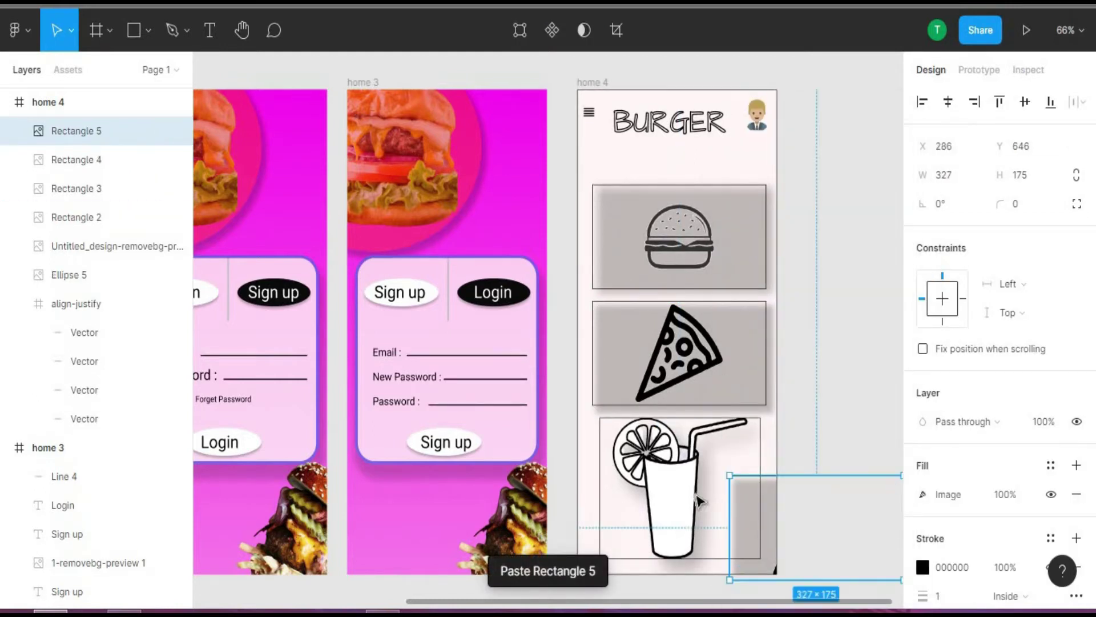
pyautogui.rightClick(666, 508)
pyautogui.press('Escape')
pyautogui.press('Delete')
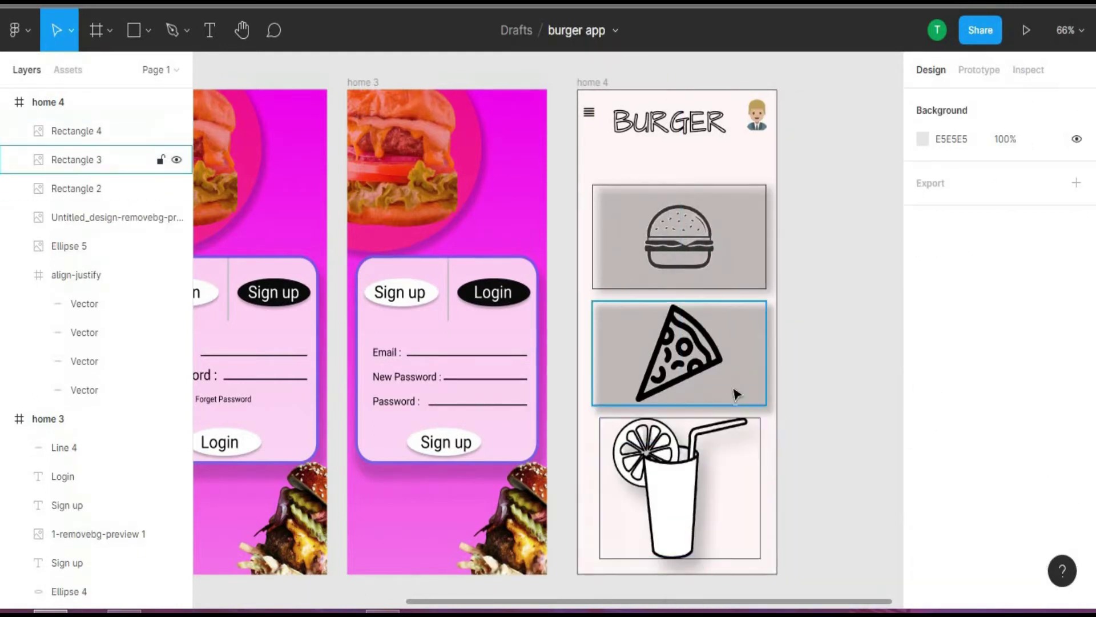
# Step: Compare the shadow settings of the pizza card and the drink image
pyautogui.click(736, 394)
pyautogui.click(922, 353)
pyautogui.click(673, 502)
pyautogui.click(923, 353)
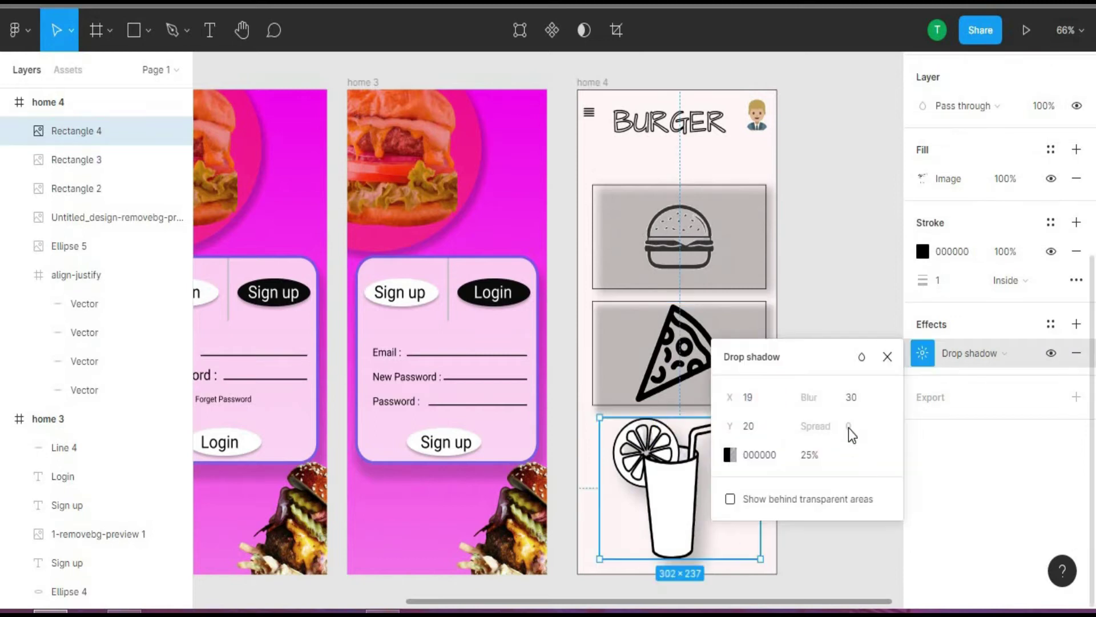
pyautogui.click(888, 357)
pyautogui.click(923, 353)
pyautogui.click(888, 356)
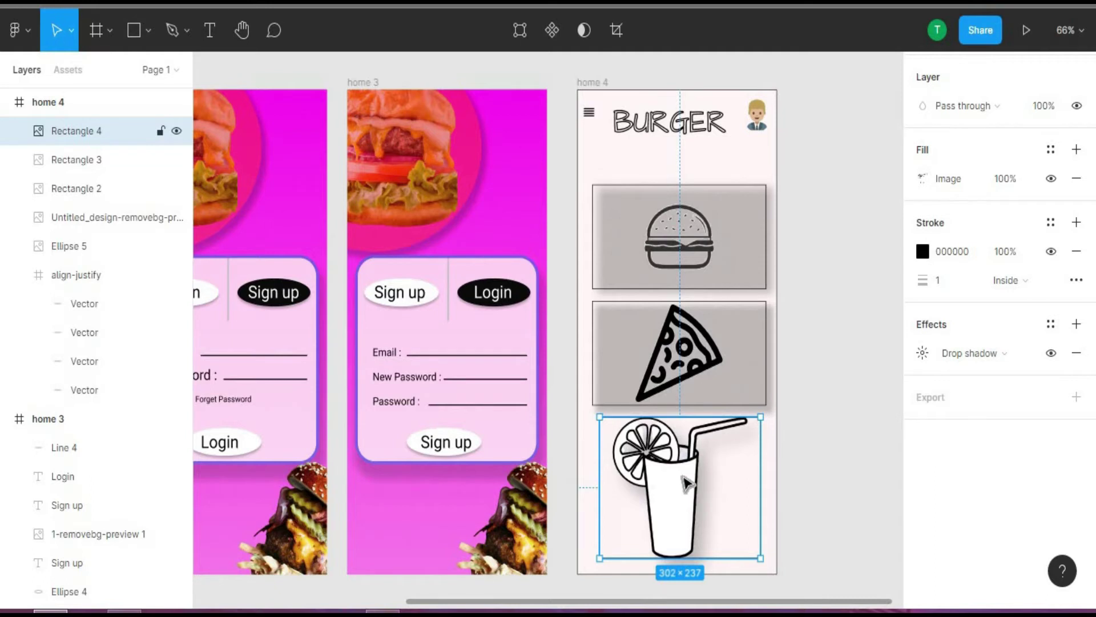
# Step: Paste a copy of the pizza card into home 4's third slot
pyautogui.rightClick(688, 371)
pyautogui.click(711, 118)
pyautogui.hotkey('ctrl', 'v')
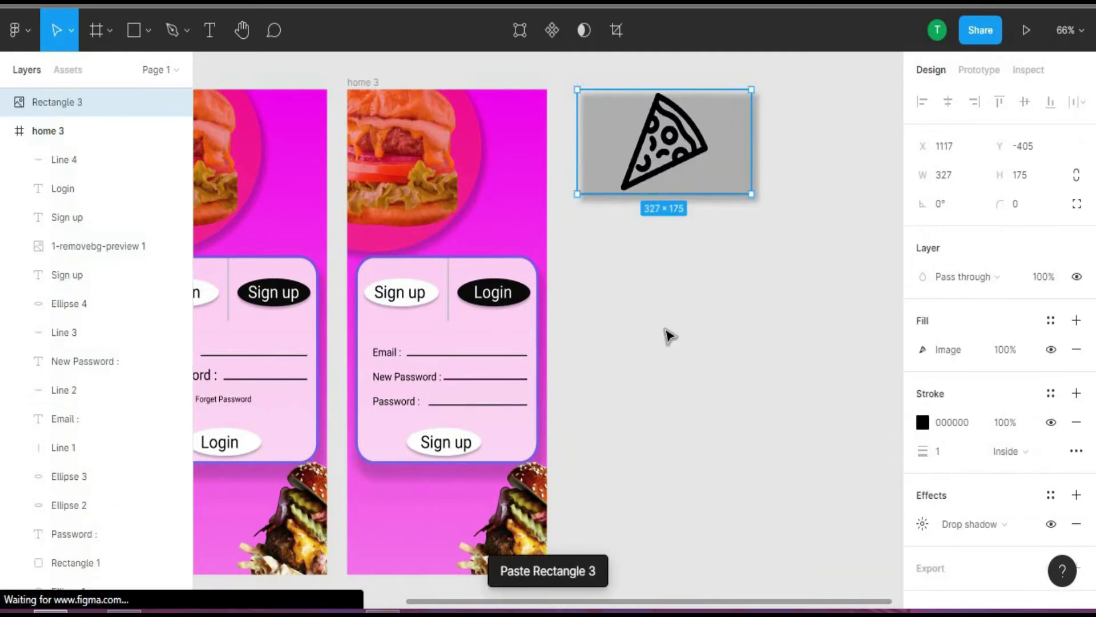
pyautogui.rightClick(649, 491)
pyautogui.click(660, 118)
pyautogui.moveTo(700, 528)
pyautogui.mouseDown()
pyautogui.moveTo(648, 489)
pyautogui.moveTo(649, 469)
pyautogui.mouseUp()
# Step: Replace the copied card's image fill with the drink image
pyautogui.doubleClick(650, 469)
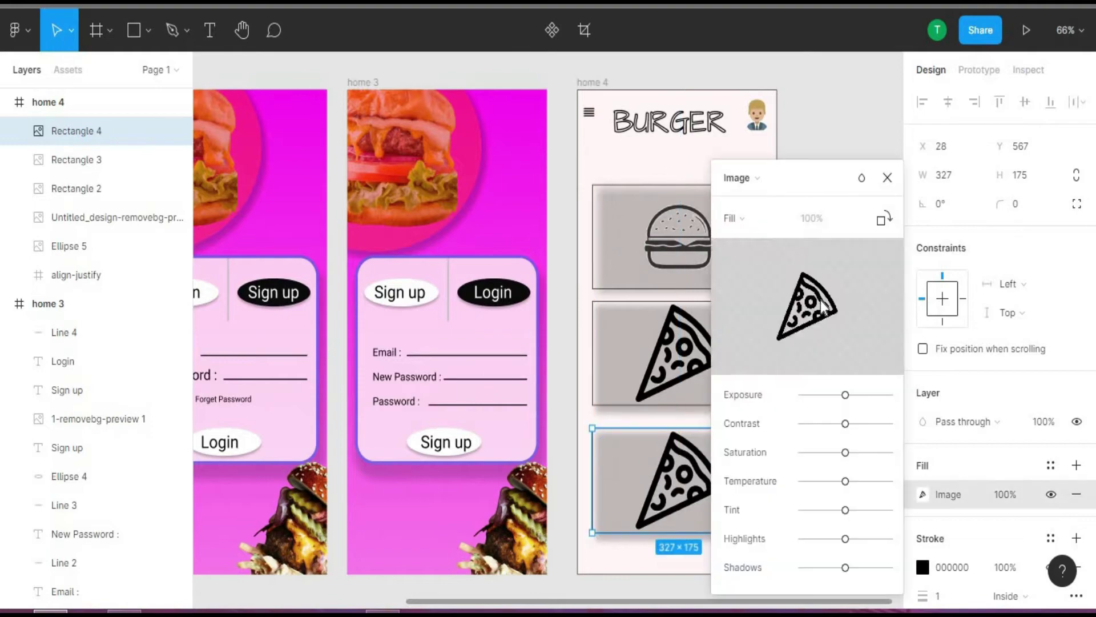
pyautogui.click(821, 305)
pyautogui.click(868, 248)
pyautogui.click(960, 585)
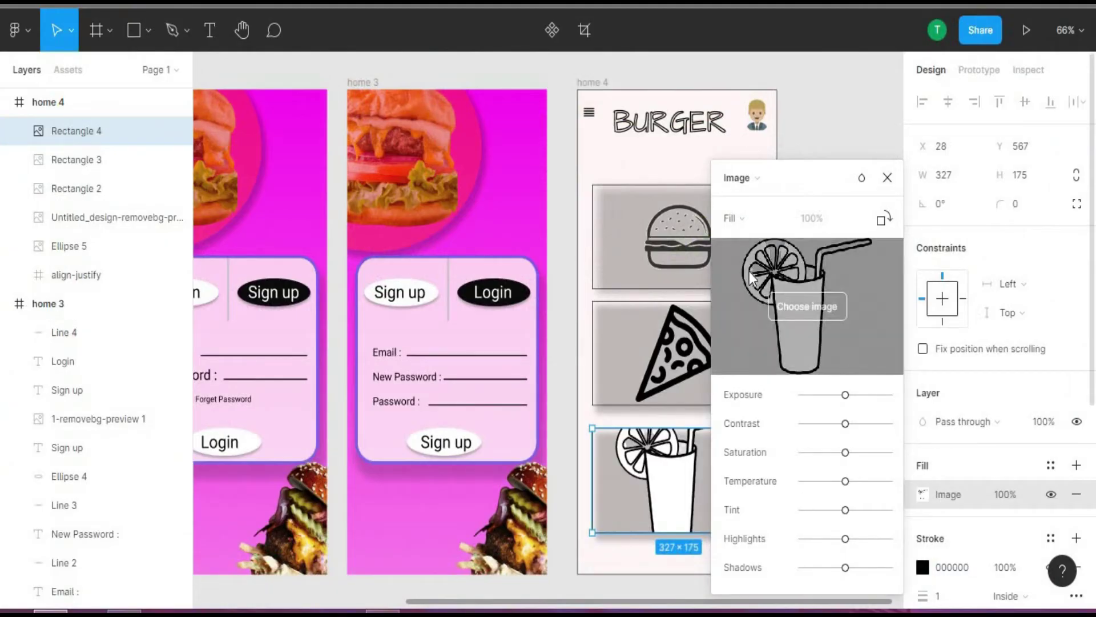
pyautogui.click(714, 492)
pyautogui.click(826, 486)
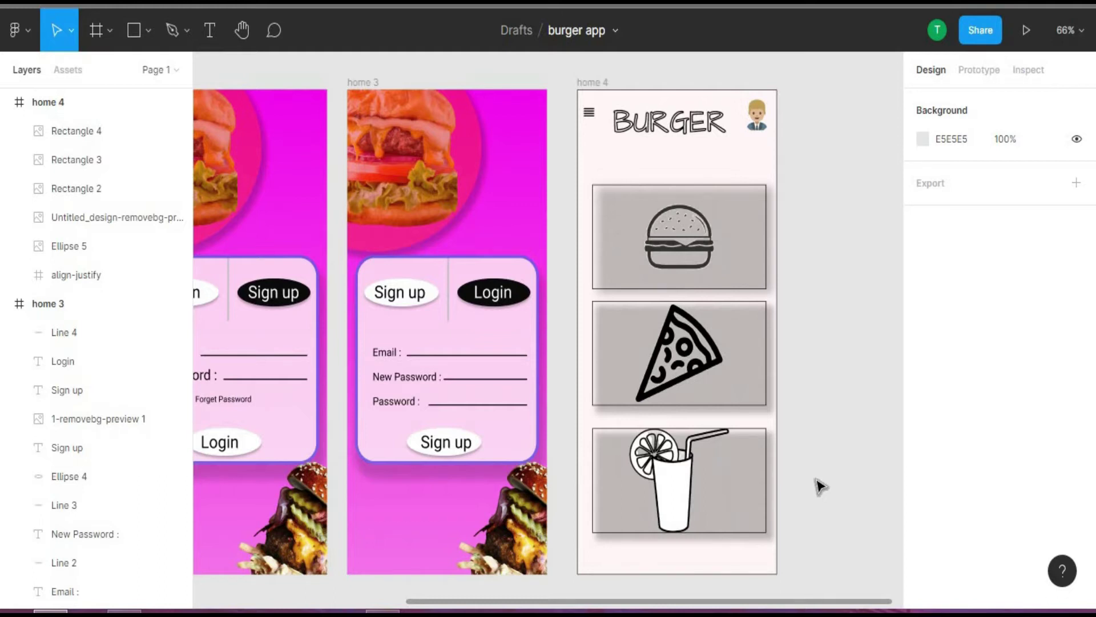
# Step: Duplicate the home 4 screen as home 5, aligned beside home 4
pyautogui.click(66, 102)
pyautogui.hotkey('ctrl', 'c')
pyautogui.hotkey('ctrl', 'v')
pyautogui.moveTo(845, 234); pyautogui.dragTo(835, 159)
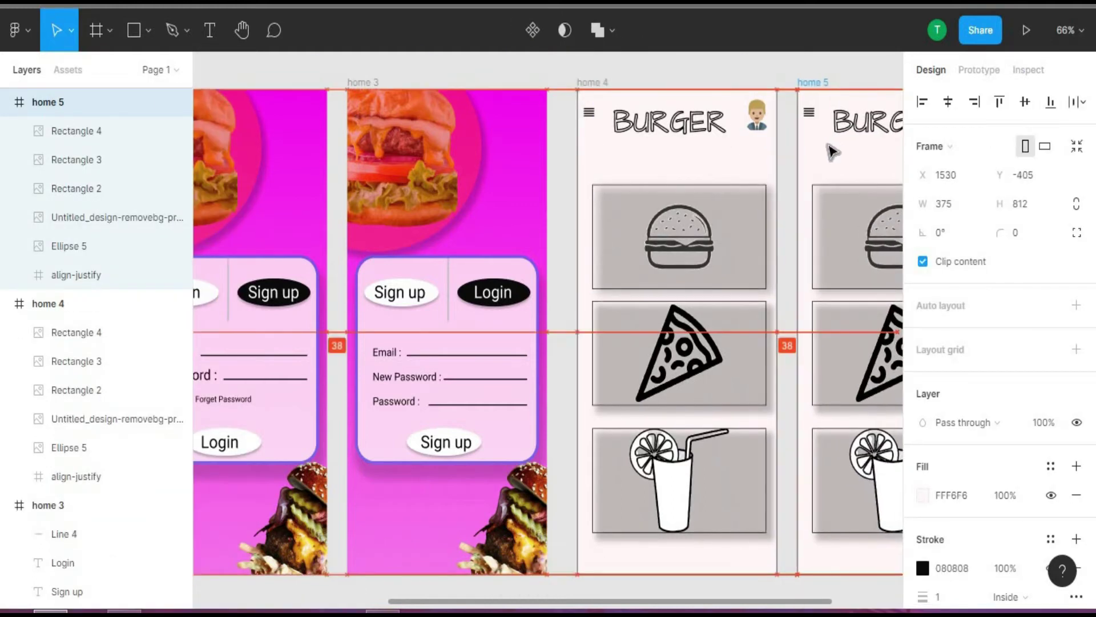
pyautogui.hscroll(5, 718, 609)
pyautogui.hscroll(2, 719, 609)
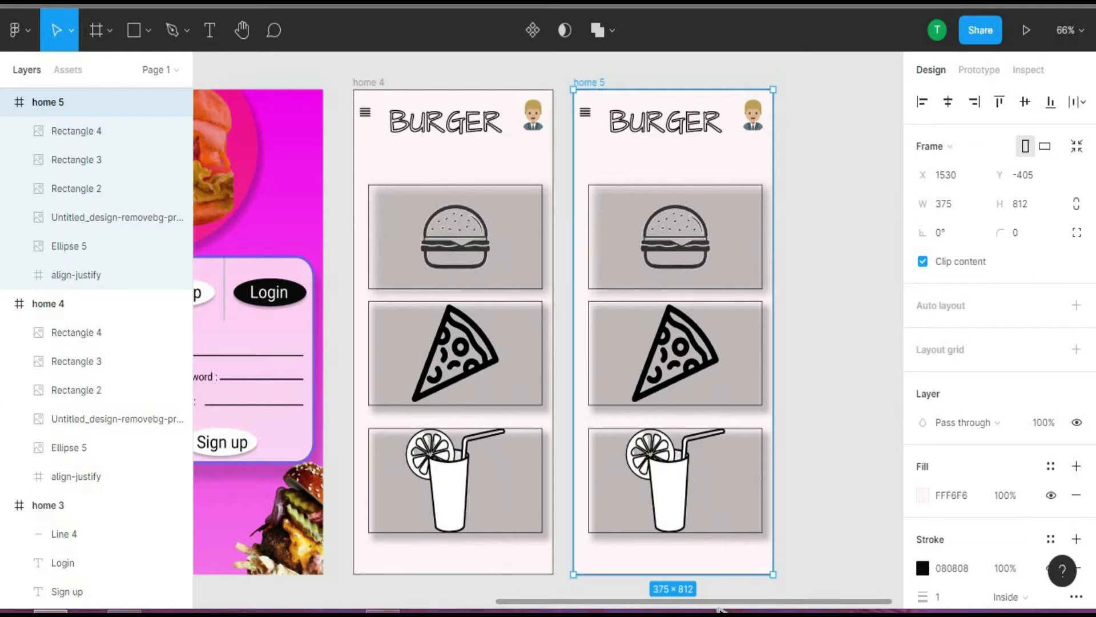
# Step: Shrink home 5's burger and pizza cards into 93×72 tiles at the top
pyautogui.moveTo(720, 369); pyautogui.dragTo(838, 504)
pyautogui.click(758, 289)
pyautogui.moveTo(761, 293)
pyautogui.mouseDown()
pyautogui.moveTo(662, 245)
pyautogui.moveTo(631, 203)
pyautogui.moveTo(648, 209)
pyautogui.mouseUp()
pyautogui.click(760, 457)
pyautogui.moveTo(759, 457); pyautogui.dragTo(708, 178)
pyautogui.moveTo(808, 256); pyautogui.dragTo(717, 210)
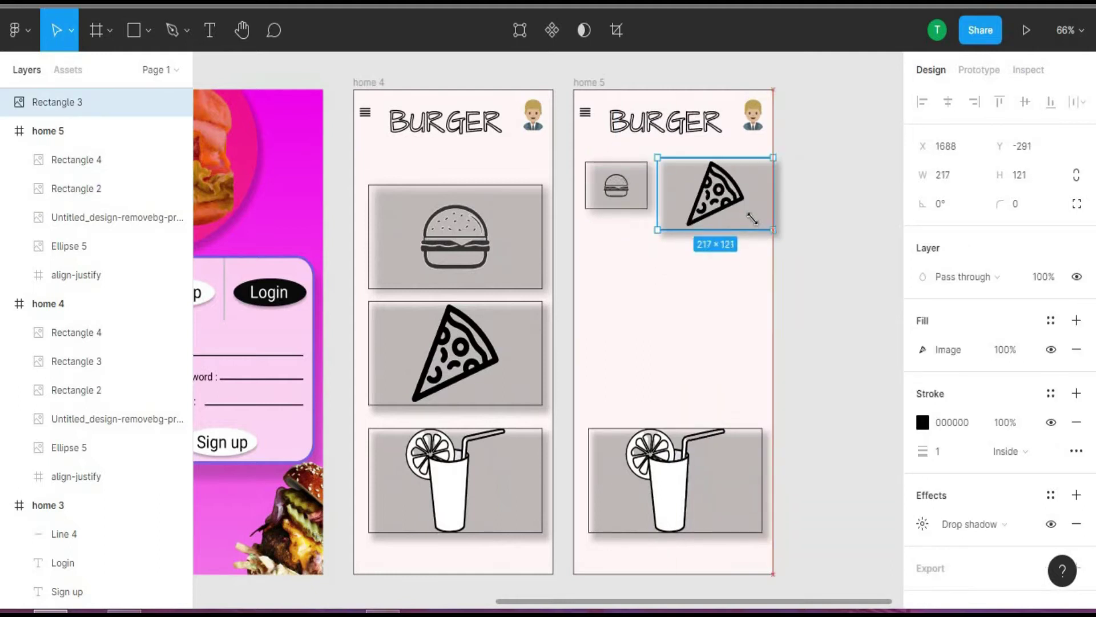
pyautogui.click(643, 204)
pyautogui.moveTo(647, 208); pyautogui.dragTo(634, 204)
# Step: Round the corners of home 4's burger, pizza and drink cards (radius 5 and 7)
pyautogui.click(455, 237)
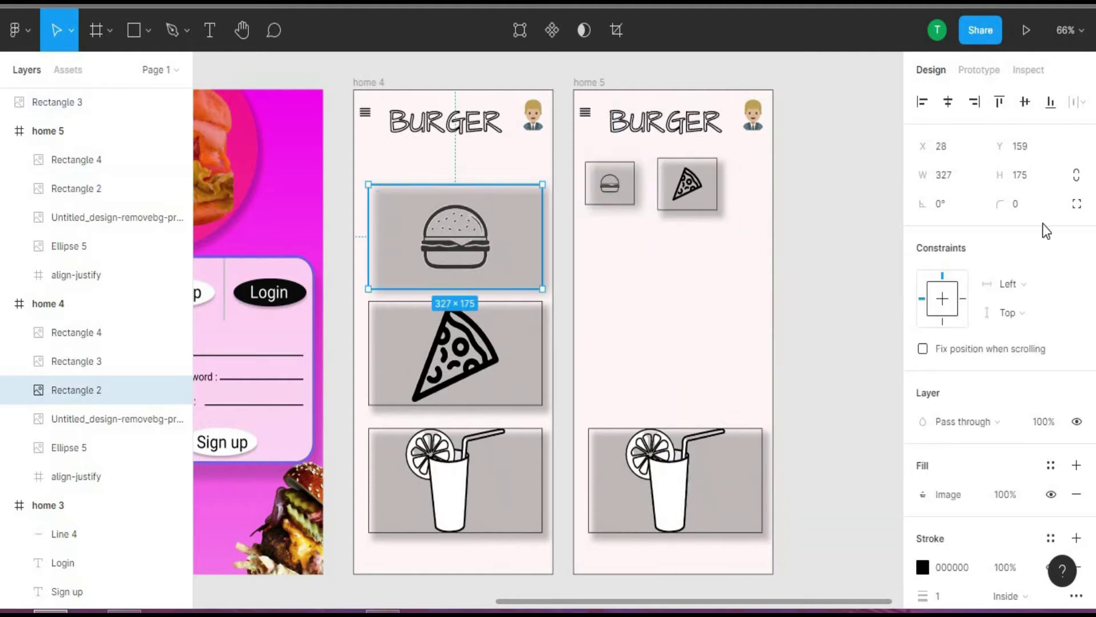
pyautogui.write('5')
pyautogui.press('Return')
pyautogui.click(533, 384)
pyautogui.click(1022, 204)
pyautogui.click(455, 480)
pyautogui.click(1029, 212)
pyautogui.write('7')
pyautogui.press('Return')
# Step: Set the small tiles' corner radius to 13 and resize the pizza tile
pyautogui.click(610, 184)
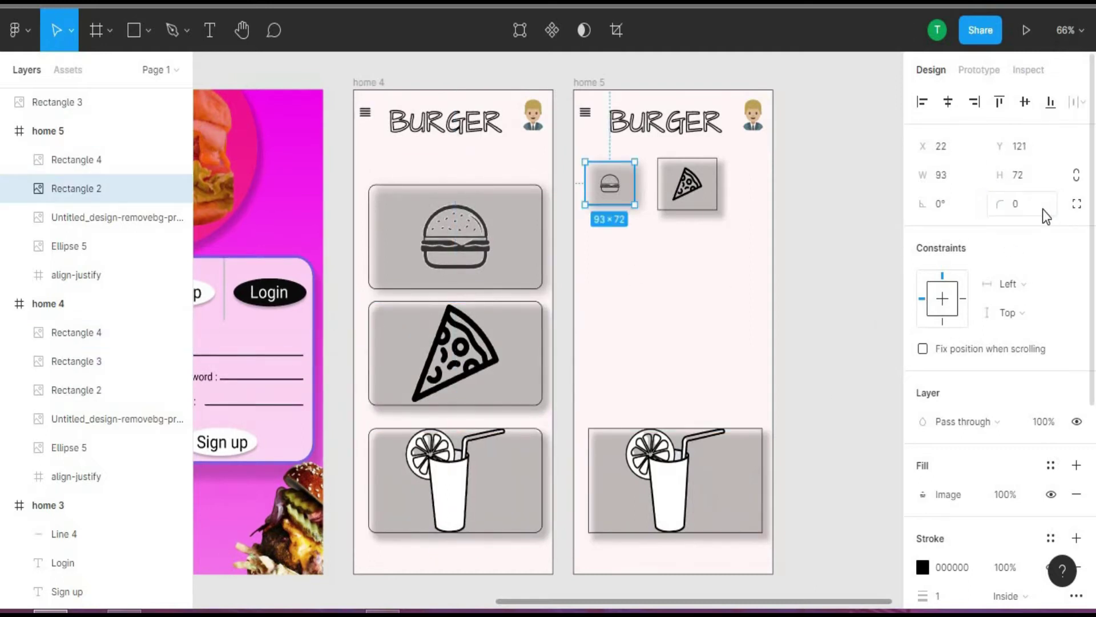
pyautogui.click(710, 210)
pyautogui.click(1022, 204)
pyautogui.write('13')
pyautogui.press('Return')
pyautogui.moveTo(718, 210); pyautogui.dragTo(708, 205)
# Step: Paste two more copies of the rounded tile and delete home 5's large drink card
pyautogui.rightClick(610, 183)
pyautogui.click(696, 189)
pyautogui.rightClick(662, 188)
pyautogui.click(737, 140)
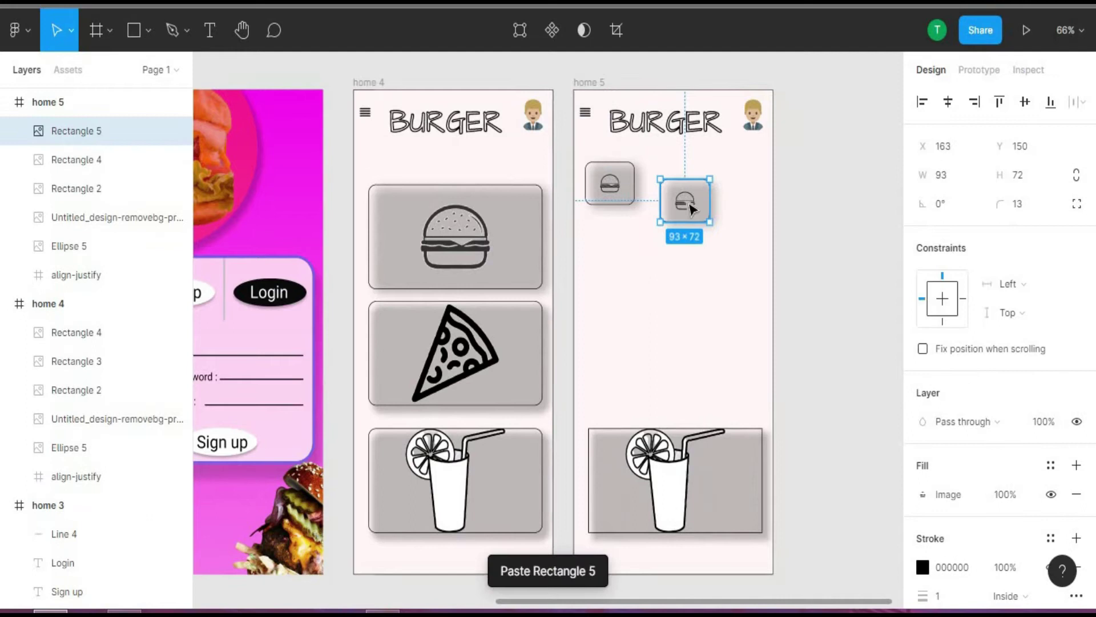
pyautogui.rightClick(735, 190)
pyautogui.click(754, 117)
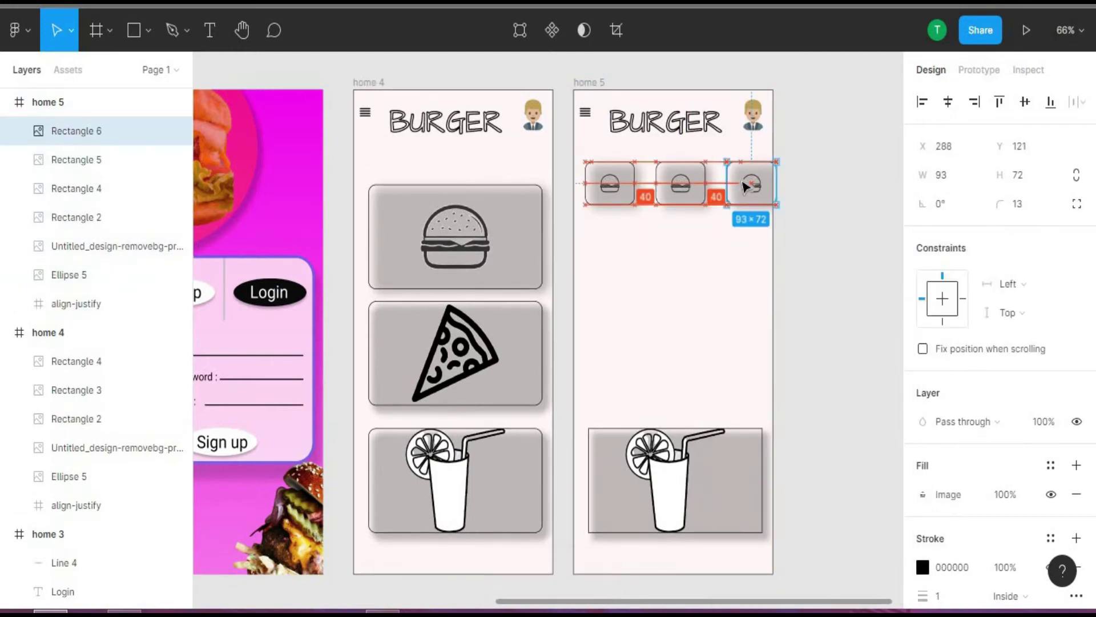
pyautogui.click(693, 183)
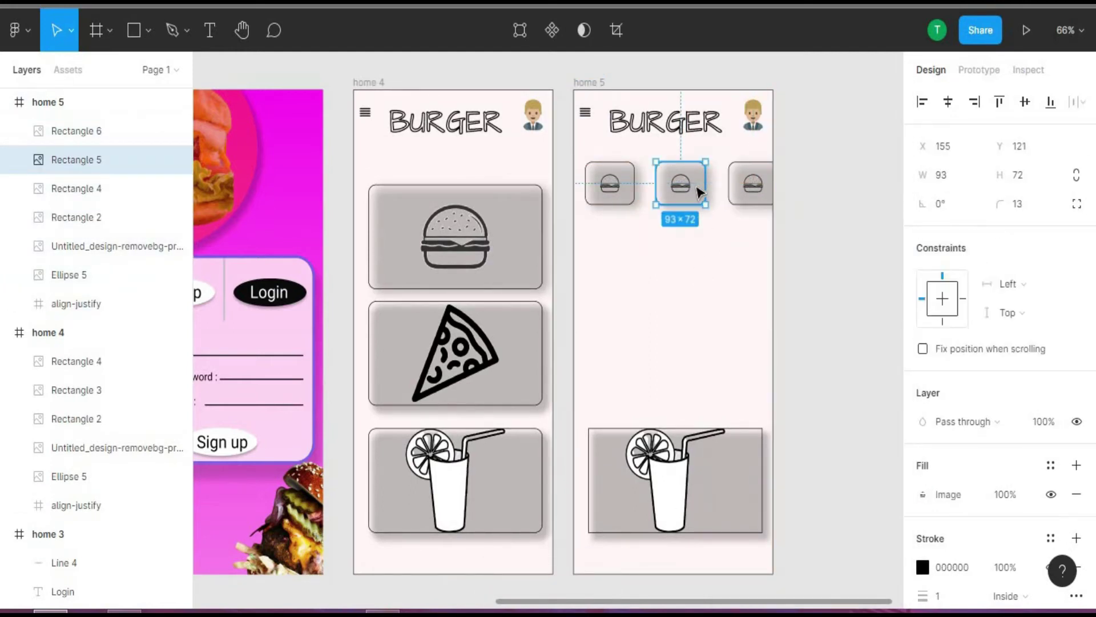
pyautogui.click(702, 226)
pyautogui.click(674, 486)
pyautogui.press('Delete')
# Step: Swap the middle tile's image to pizza and the third tile's to drink
pyautogui.doubleClick(687, 187)
pyautogui.click(816, 307)
pyautogui.doubleClick(521, 240)
pyautogui.press('Escape')
pyautogui.doubleClick(759, 185)
pyautogui.click(815, 306)
pyautogui.doubleClick(865, 257)
pyautogui.click(888, 177)
pyautogui.doubleClick(610, 183)
pyautogui.scroll(-5, 924, 253)
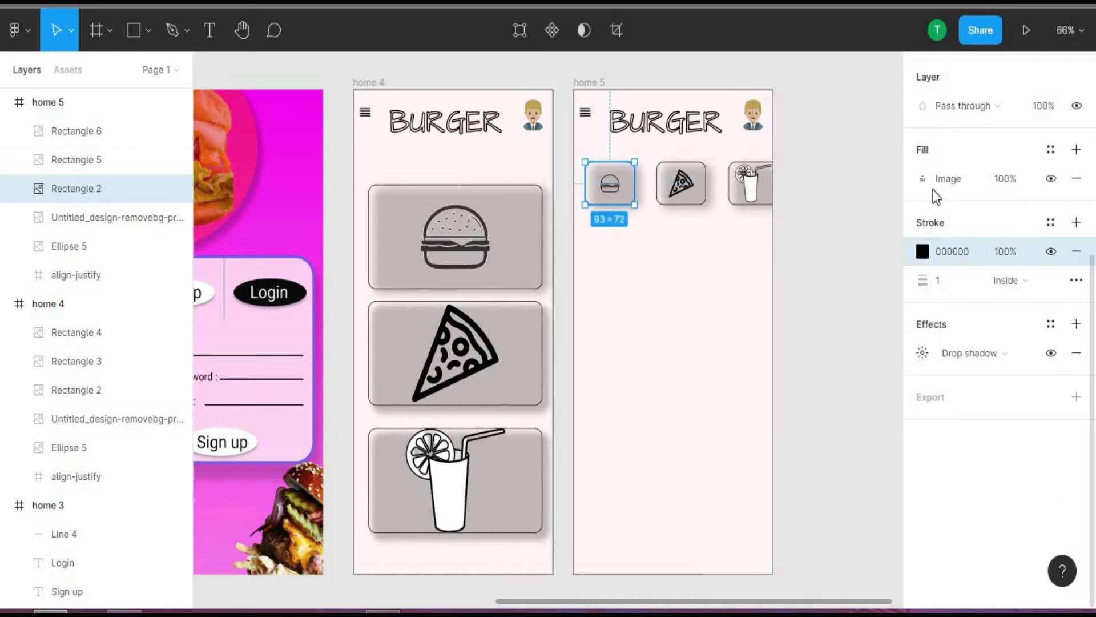
# Step: Set the burger tile's drop shadow colour to red F01818 at 100% opacity
pyautogui.click(923, 353)
pyautogui.click(729, 455)
pyautogui.moveTo(639, 140); pyautogui.dragTo(867, 190)
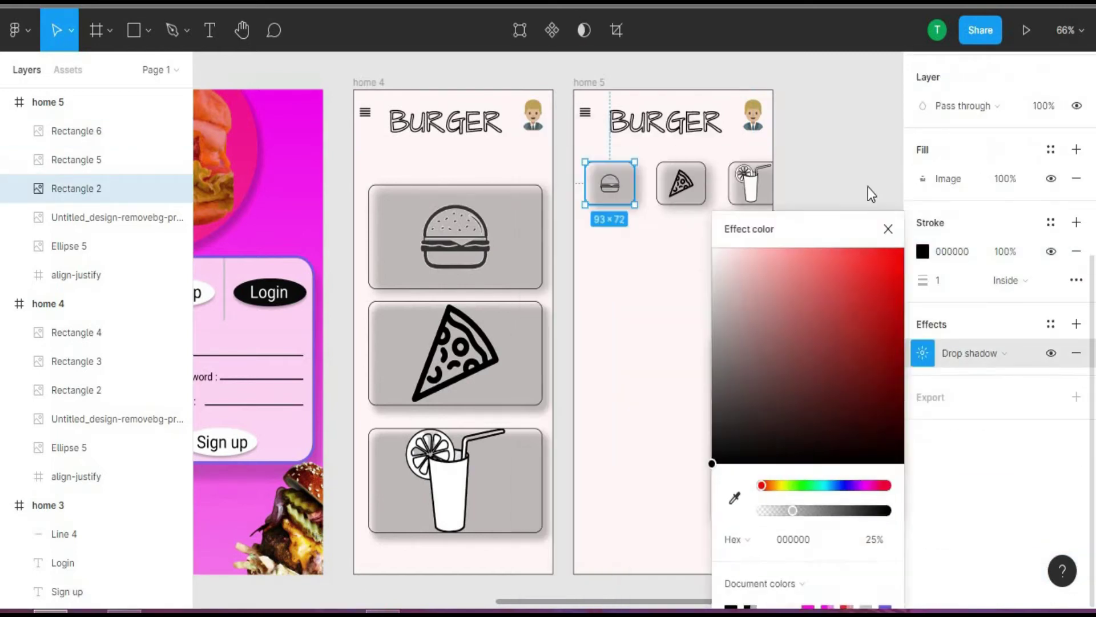
pyautogui.moveTo(855, 314)
pyautogui.mouseDown()
pyautogui.moveTo(726, 212)
pyautogui.moveTo(822, 400)
pyautogui.mouseUp()
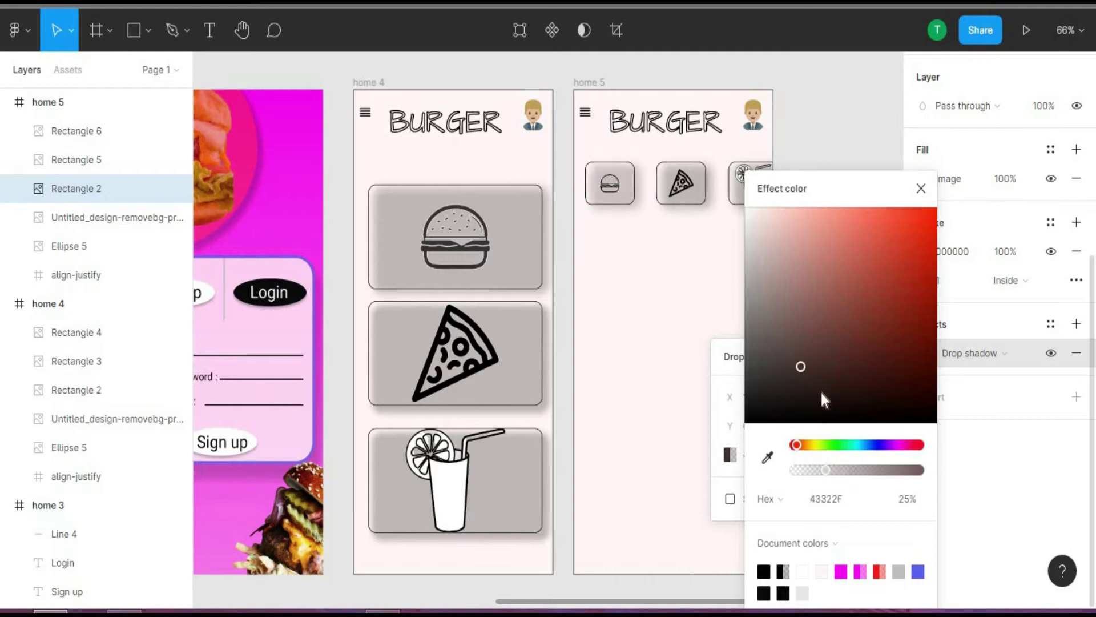
pyautogui.moveTo(927, 409); pyautogui.dragTo(810, 484)
pyautogui.click(816, 445)
pyautogui.moveTo(752, 407)
pyautogui.mouseDown()
pyautogui.moveTo(739, 272)
pyautogui.moveTo(707, 291)
pyautogui.mouseUp()
pyautogui.moveTo(745, 331)
pyautogui.mouseDown()
pyautogui.moveTo(886, 497)
pyautogui.moveTo(926, 465)
pyautogui.mouseUp()
pyautogui.click(879, 572)
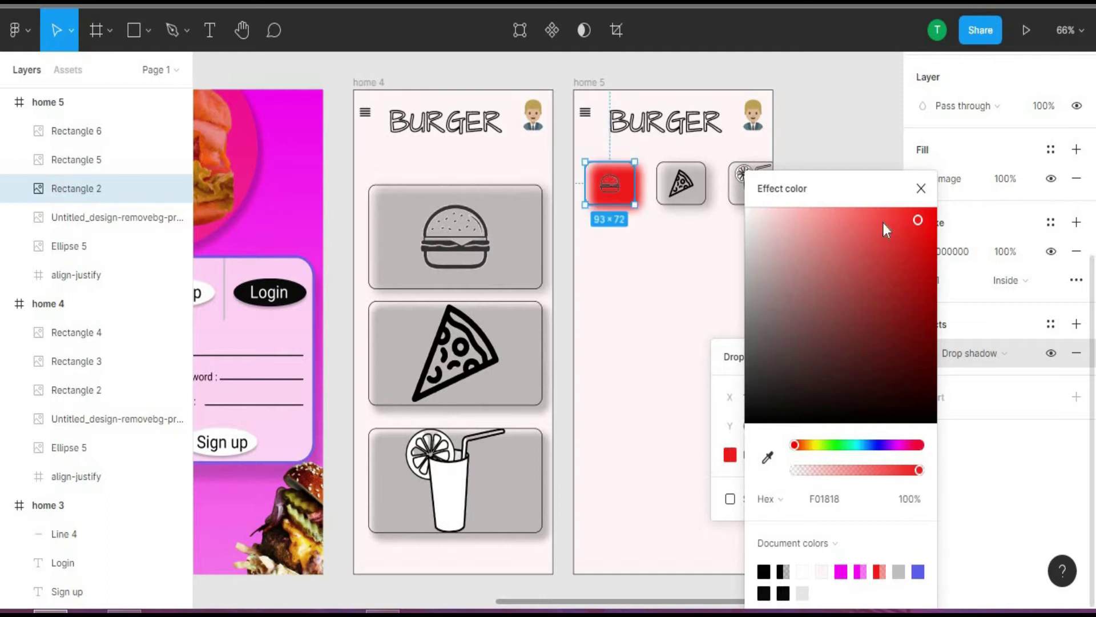
pyautogui.click(726, 238)
# Step: Set the red shadow's X offset to 1 and blur to 7
pyautogui.click(756, 402)
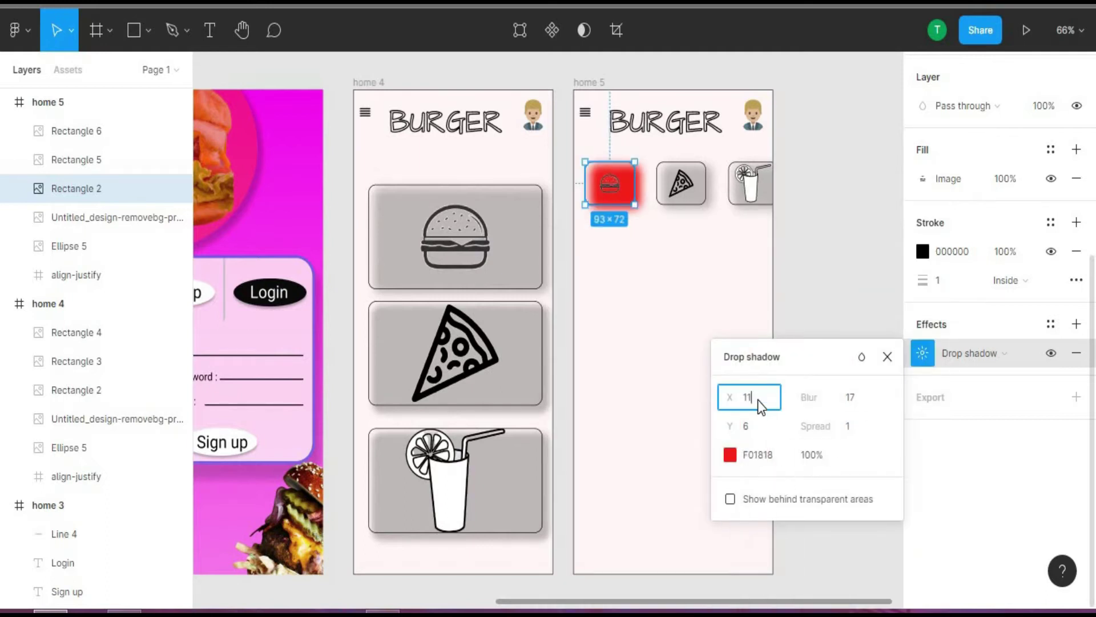
pyautogui.write('1')
pyautogui.press('Return')
pyautogui.click(858, 397)
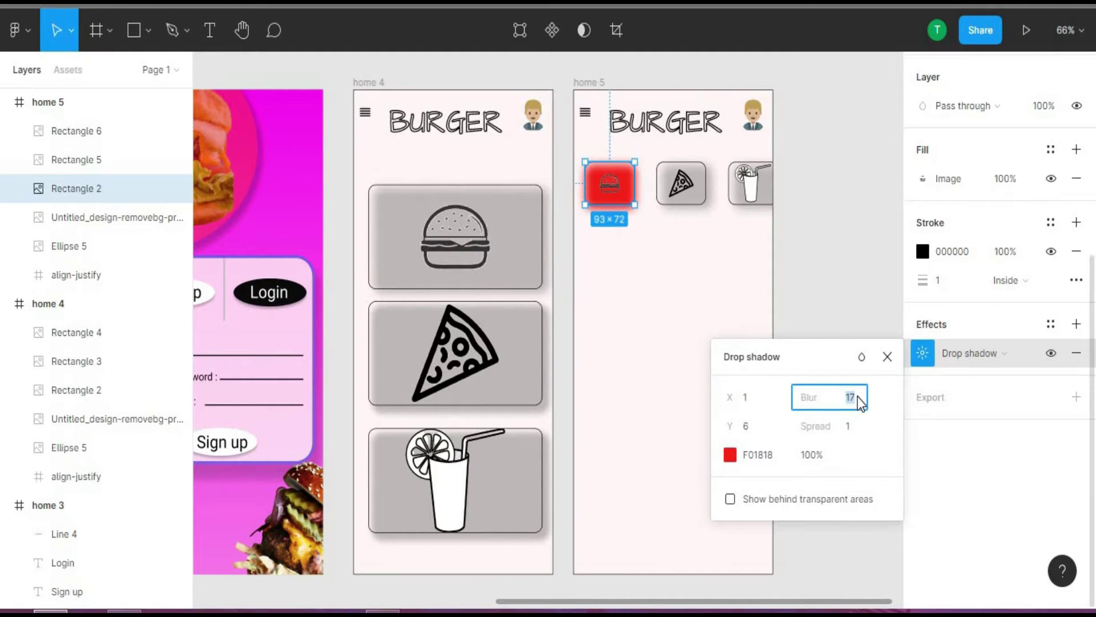
pyautogui.write('7')
pyautogui.press('Return')
pyautogui.click(703, 350)
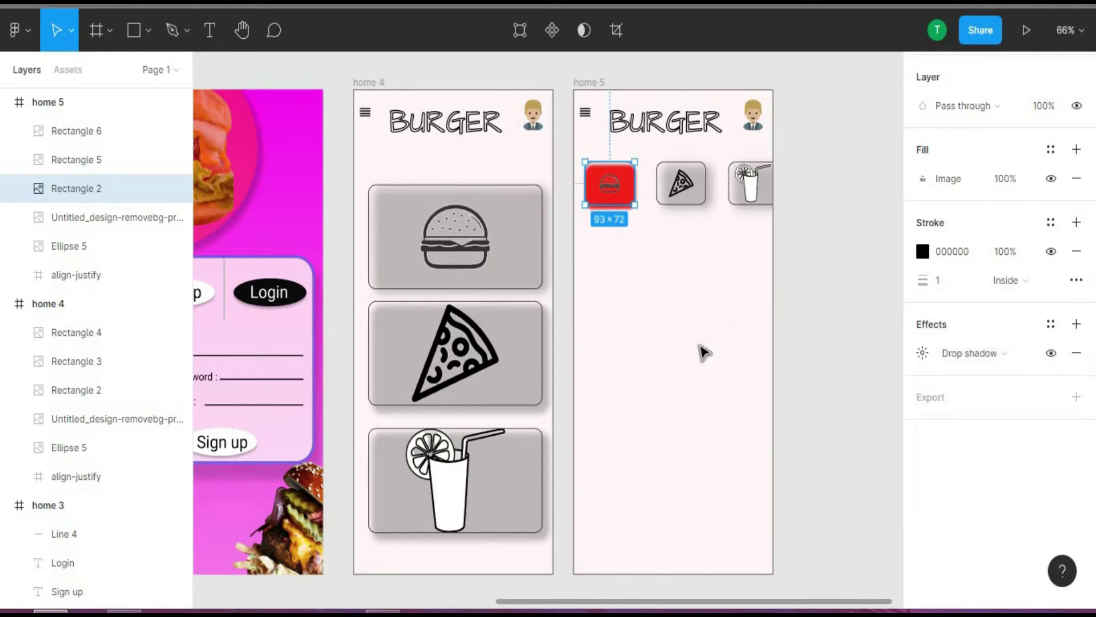
pyautogui.click(725, 406)
pyautogui.click(753, 191)
pyautogui.click(754, 296)
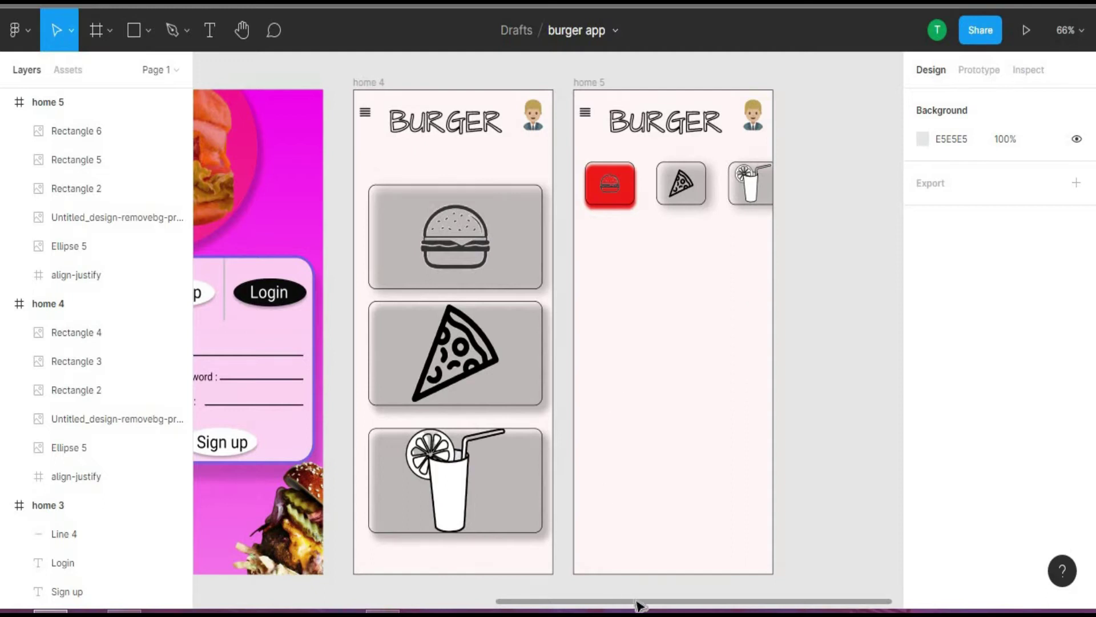
# Step: Draw a rectangle in home 5 just below the category buttons
pyautogui.moveTo(638, 602); pyautogui.dragTo(388, 601)
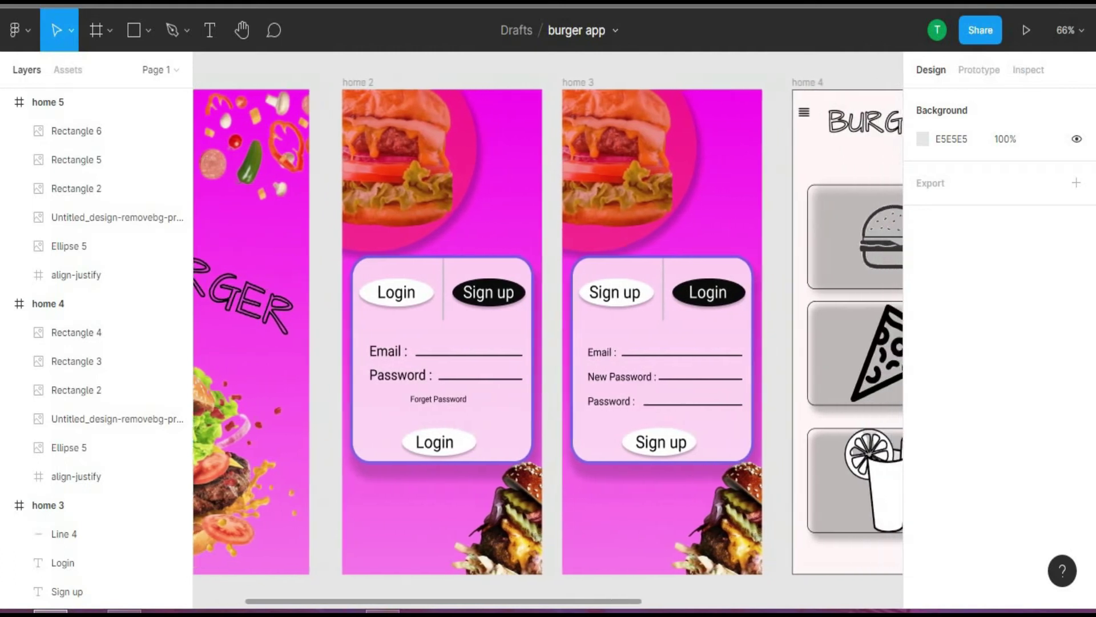
pyautogui.hscroll(5, 548, 331)
pyautogui.hscroll(5, 548, 331)
pyautogui.hscroll(4, 548, 331)
pyautogui.hscroll(3, 548, 332)
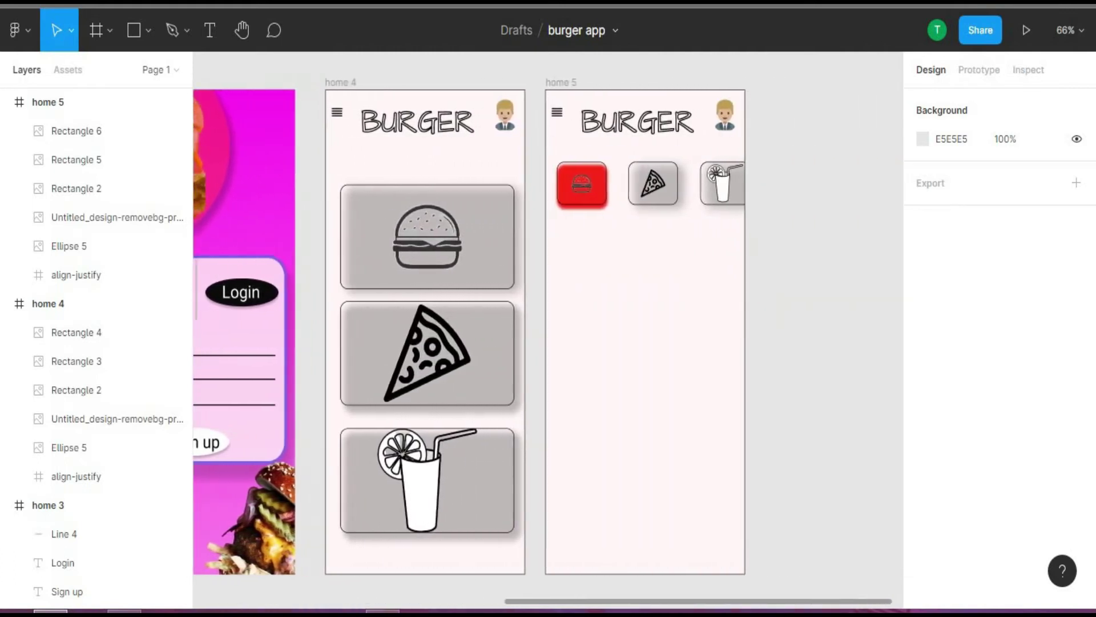
pyautogui.hscroll(3, 392, 422)
pyautogui.hscroll(1, 392, 423)
pyautogui.click(149, 33)
pyautogui.click(145, 67)
pyautogui.moveTo(492, 251)
pyautogui.mouseDown()
pyautogui.moveTo(582, 379)
pyautogui.moveTo(620, 397)
pyautogui.moveTo(578, 378)
pyautogui.moveTo(592, 361)
pyautogui.moveTo(569, 332)
pyautogui.moveTo(547, 350)
pyautogui.mouseUp()
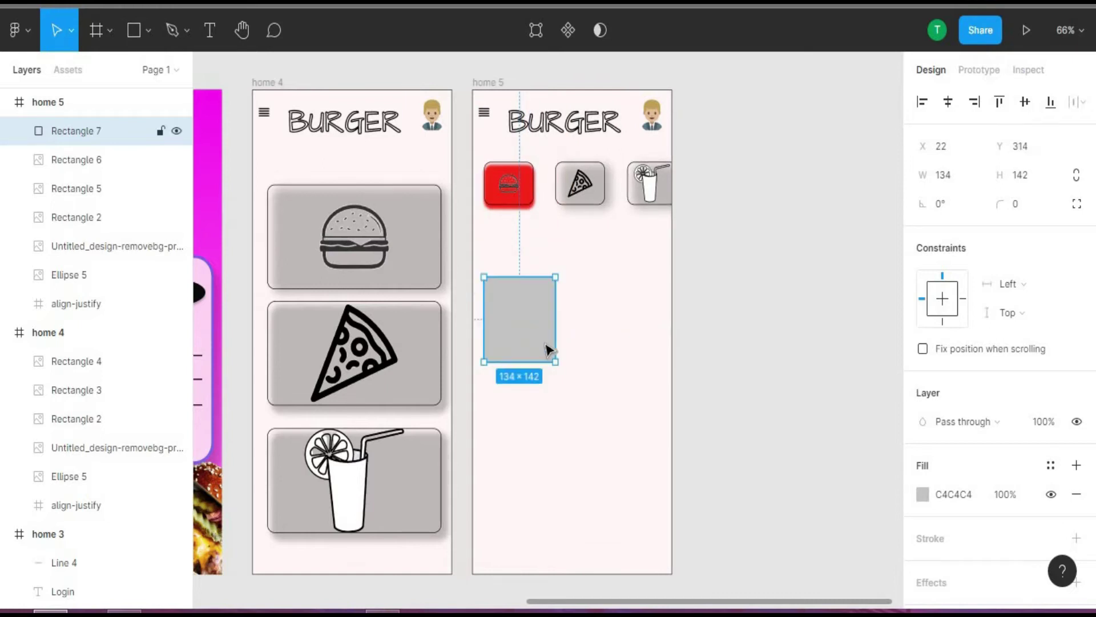
# Step: Give the rectangle a stroke and fill it with the burger-and-fries picture
pyautogui.scroll(-4, 957, 320)
pyautogui.click(958, 318)
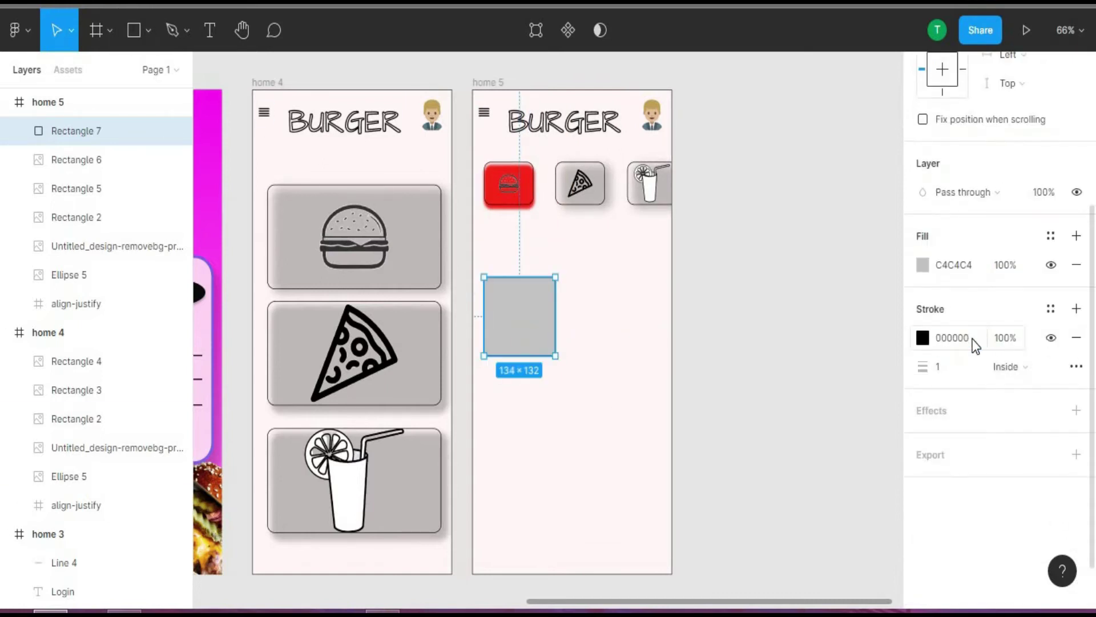
pyautogui.click(148, 30)
pyautogui.click(172, 220)
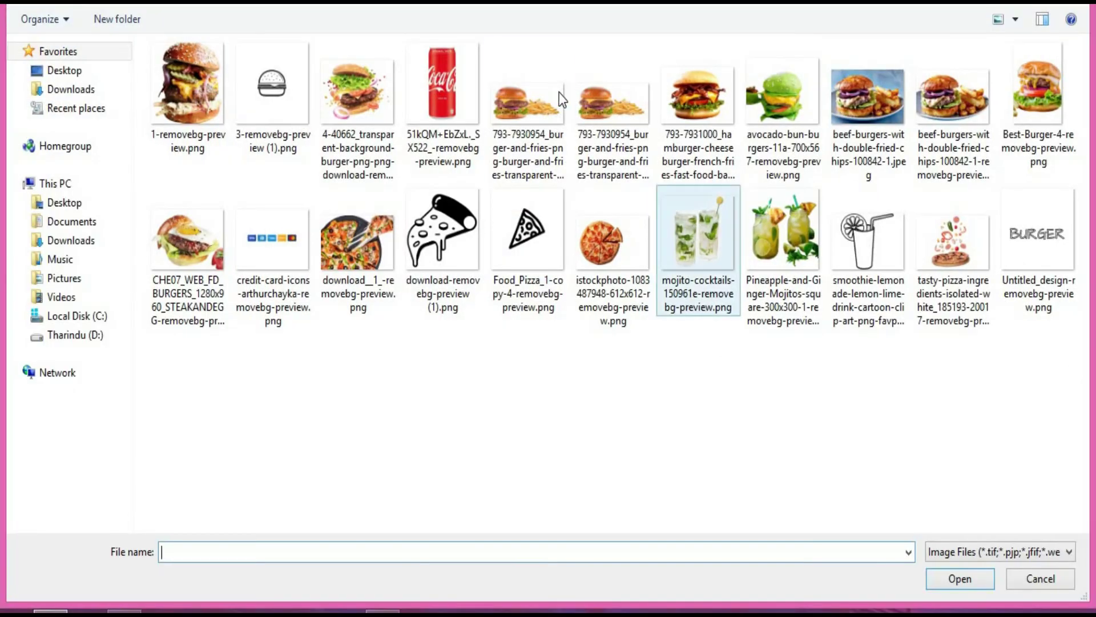
pyautogui.press('Return')
pyautogui.click(516, 313)
# Step: Resize the burger card to 259×133, move it under the categories, and round its corners
pyautogui.moveTo(554, 312); pyautogui.dragTo(616, 313)
pyautogui.moveTo(557, 354)
pyautogui.mouseDown()
pyautogui.moveTo(557, 374)
pyautogui.moveTo(556, 357)
pyautogui.mouseUp()
pyautogui.moveTo(617, 325); pyautogui.dragTo(622, 326)
pyautogui.moveTo(533, 334); pyautogui.dragTo(533, 310)
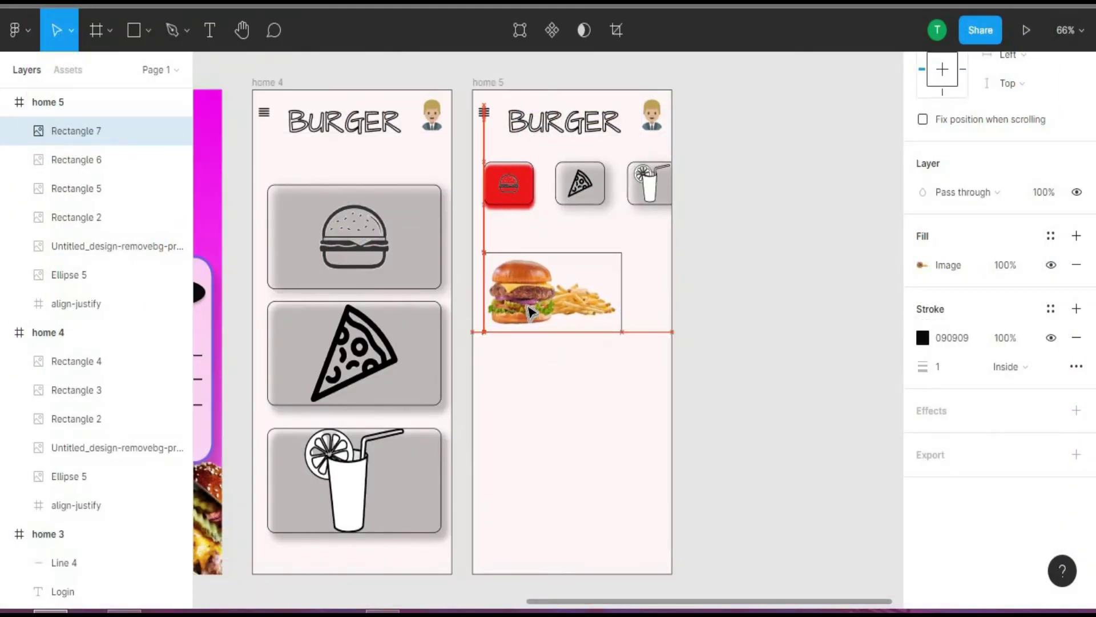
pyautogui.scroll(5, 986, 226)
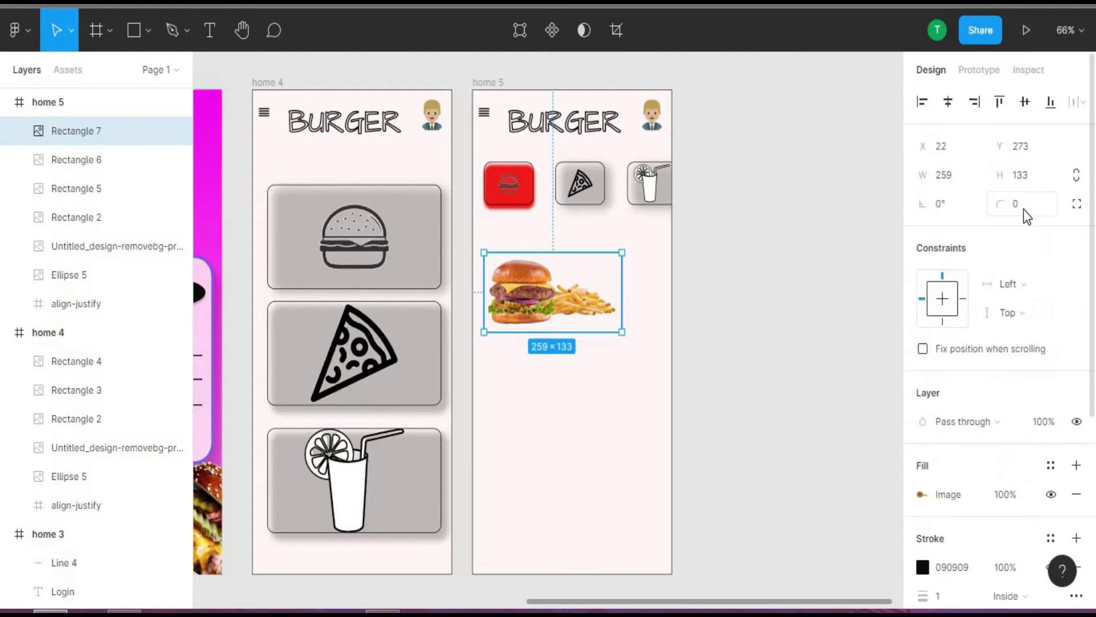
pyautogui.click(1020, 204)
pyautogui.scroll(-5, 948, 319)
# Step: Add a drop shadow to the burger card with X offset 5 and Y offset 9
pyautogui.click(1076, 353)
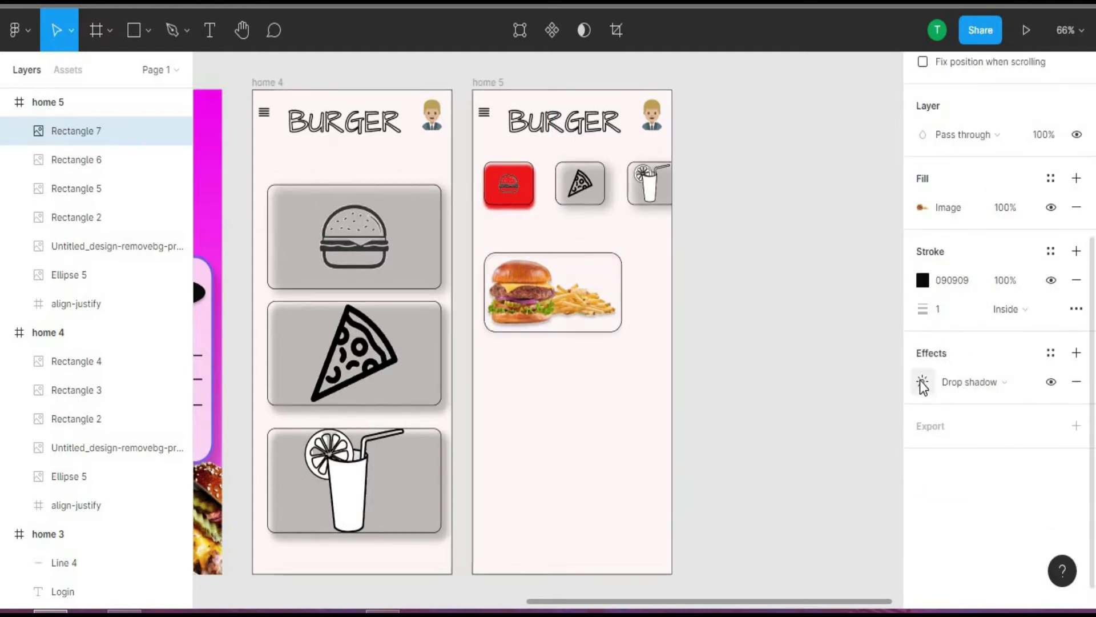
pyautogui.click(923, 381)
pyautogui.click(775, 437)
pyautogui.write('5')
pyautogui.click(859, 430)
pyautogui.click(760, 457)
pyautogui.write('9')
pyautogui.press('Return')
pyautogui.click(587, 421)
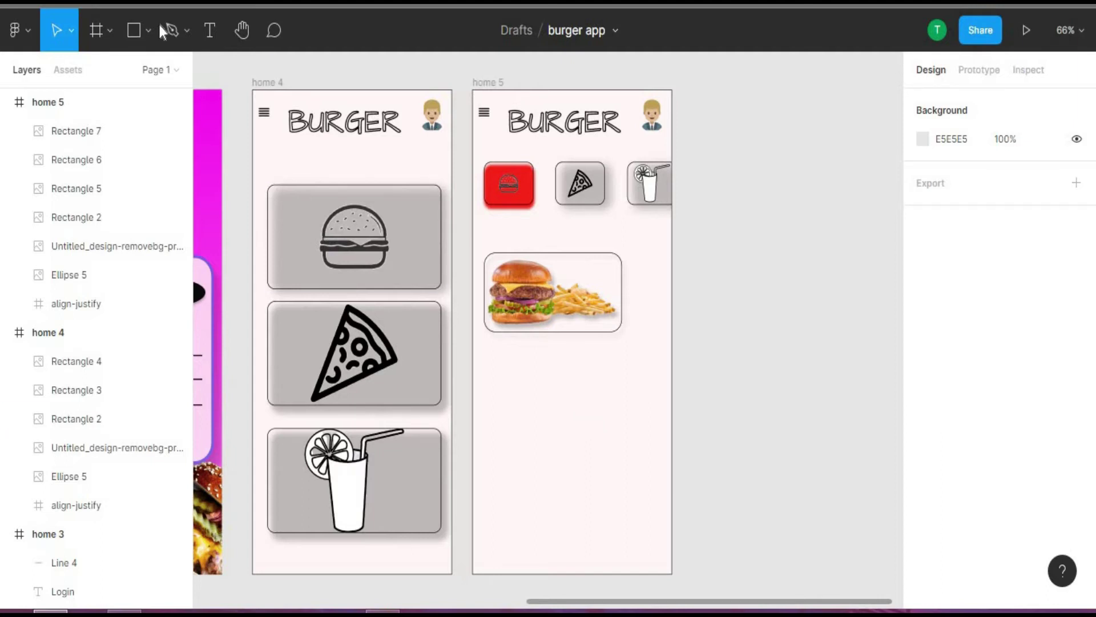
# Step: Copy the burger card and paste a copy at the right edge of home 5
pyautogui.rightClick(563, 292)
pyautogui.click(587, 114)
pyautogui.rightClick(643, 274)
pyautogui.click(665, 115)
pyautogui.moveTo(668, 326)
pyautogui.mouseDown()
pyautogui.moveTo(659, 297)
pyautogui.moveTo(668, 306)
pyautogui.mouseUp()
# Step: Place a new picture into the top-right copied card
pyautogui.click(148, 30)
pyautogui.click(174, 201)
pyautogui.click(188, 100)
pyautogui.click(948, 586)
pyautogui.click(648, 278)
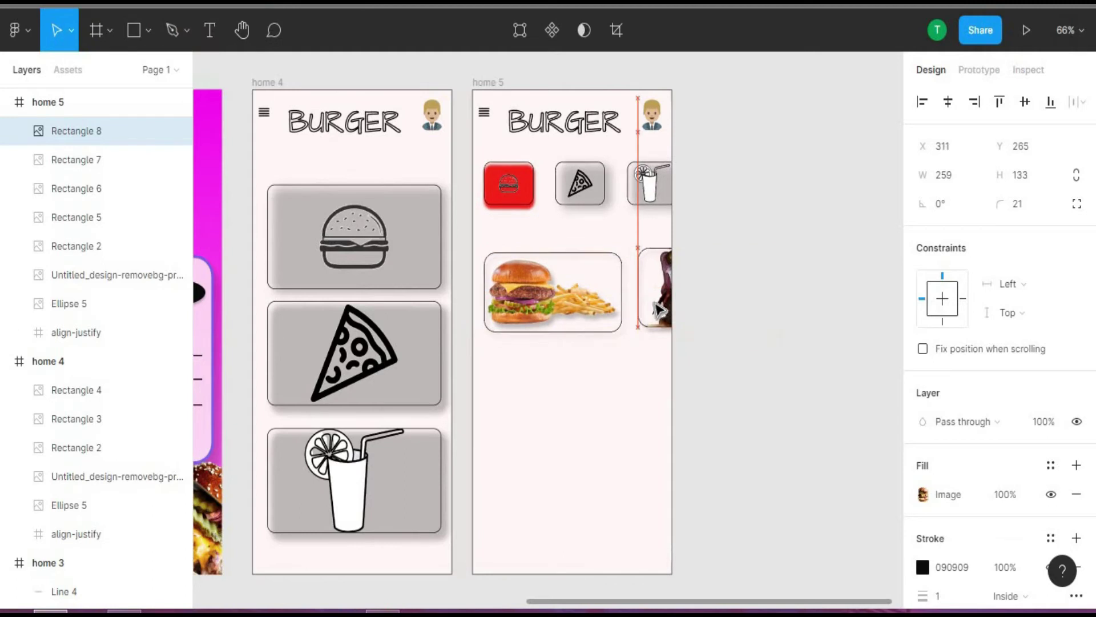
pyautogui.click(741, 410)
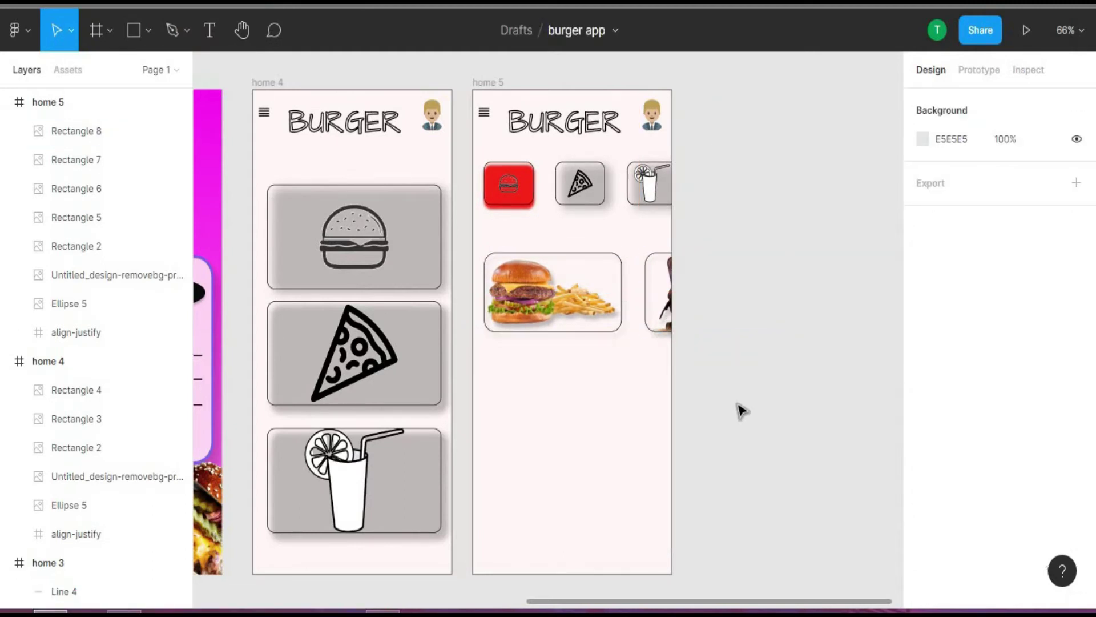
# Step: Paste two more burger cards as a lower row, completing the 2×2 grid
pyautogui.rightClick(492, 422)
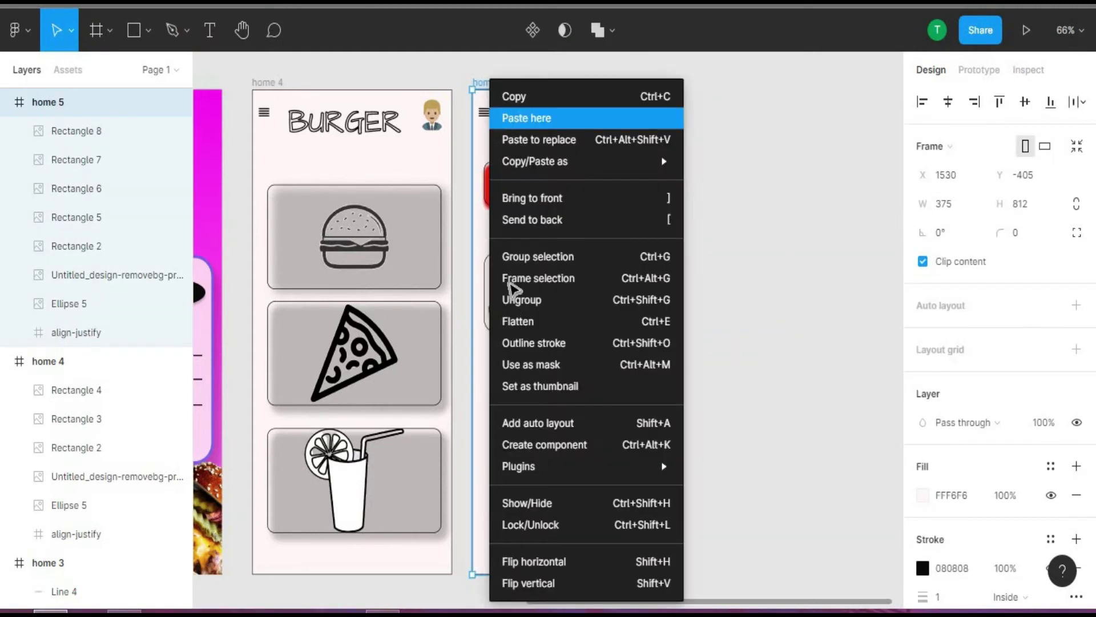
pyautogui.click(509, 115)
pyautogui.moveTo(563, 334); pyautogui.dragTo(564, 496)
pyautogui.rightClick(660, 444)
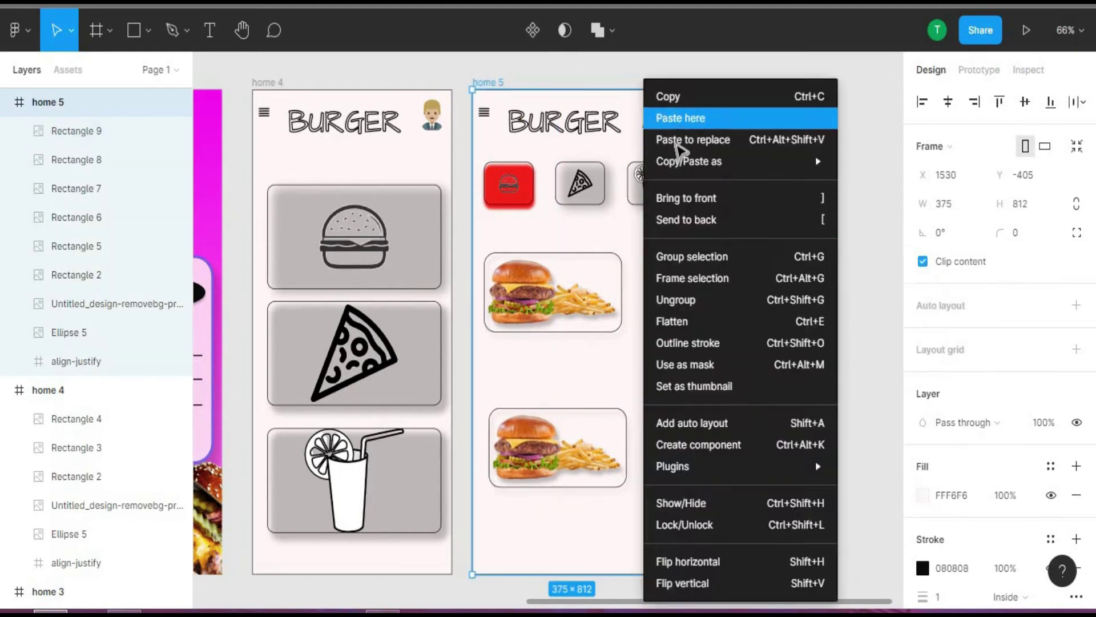
pyautogui.click(708, 114)
pyautogui.moveTo(665, 457); pyautogui.dragTo(651, 440)
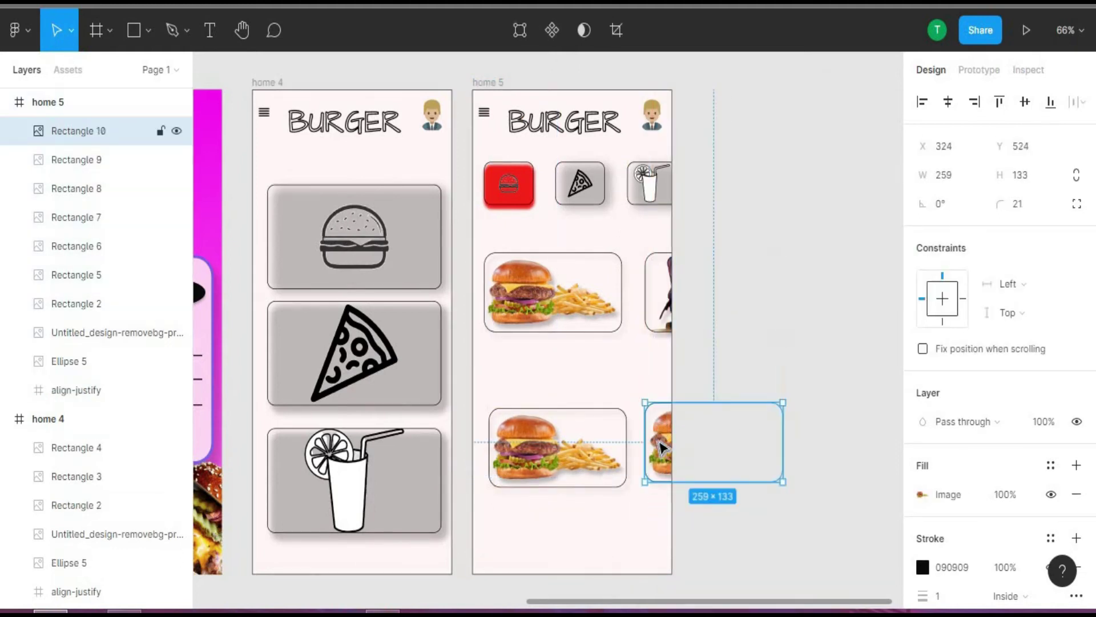
pyautogui.click(645, 528)
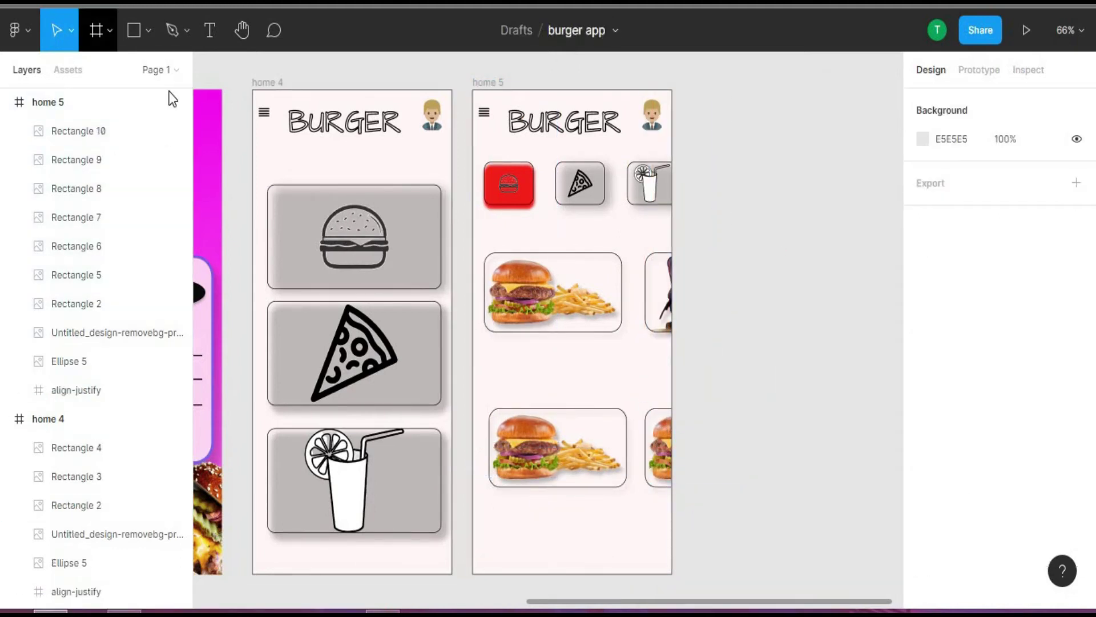
pyautogui.click(86, 159)
# Step: Place the bacon cheeseburger picture into the lower-left card with Fit scaling
pyautogui.click(147, 30)
pyautogui.click(133, 209)
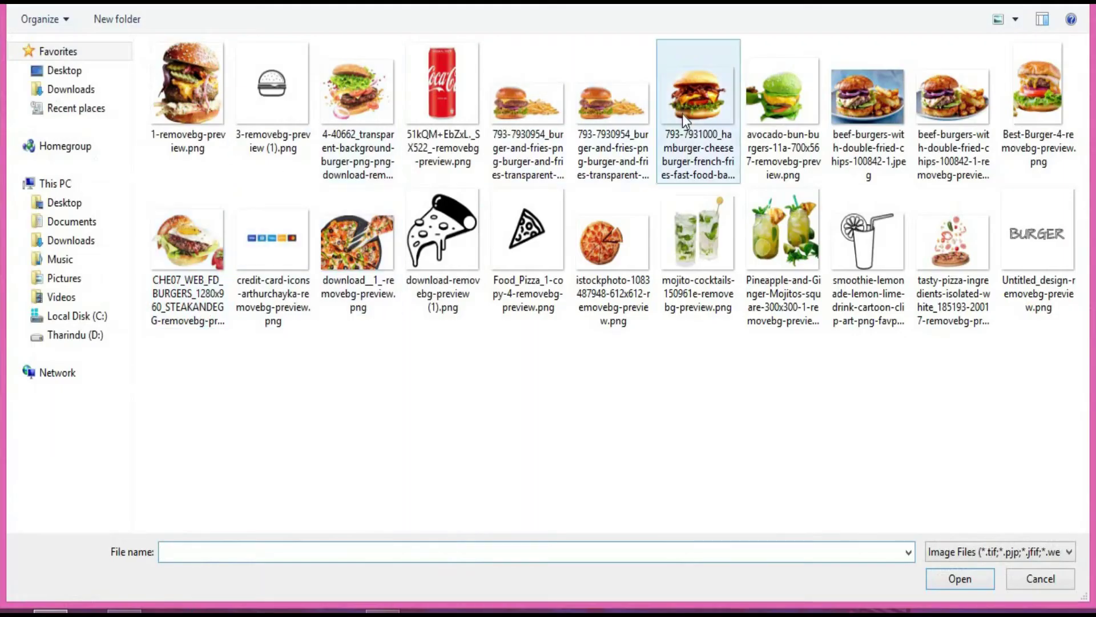
pyautogui.doubleClick(683, 115)
pyautogui.rightClick(534, 454)
pyautogui.click(923, 494)
pyautogui.click(742, 218)
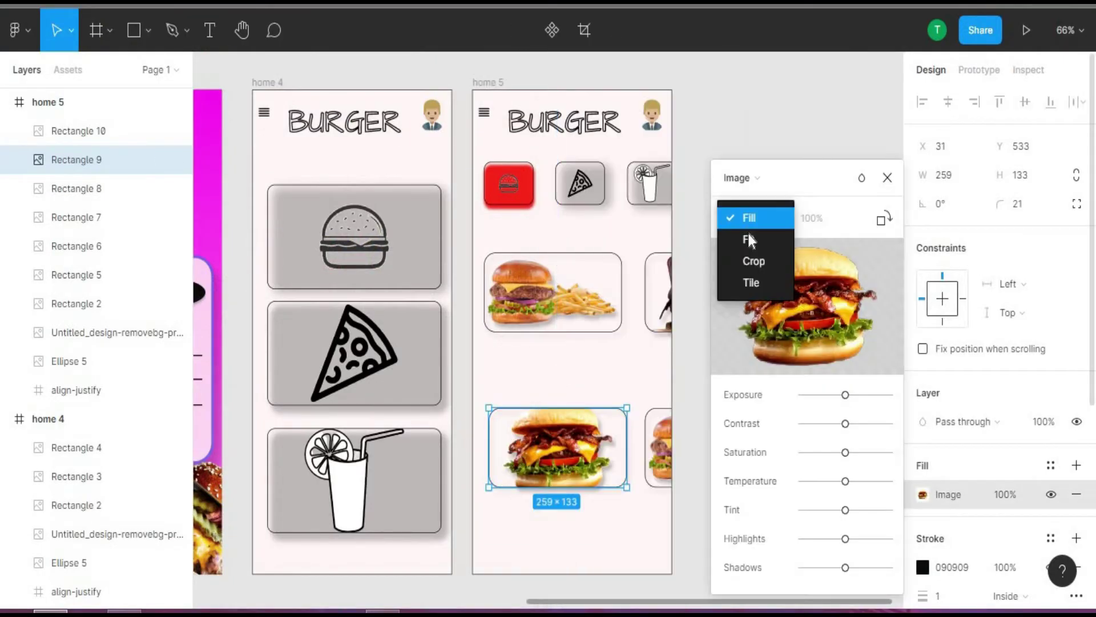
pyautogui.click(749, 240)
pyautogui.click(888, 177)
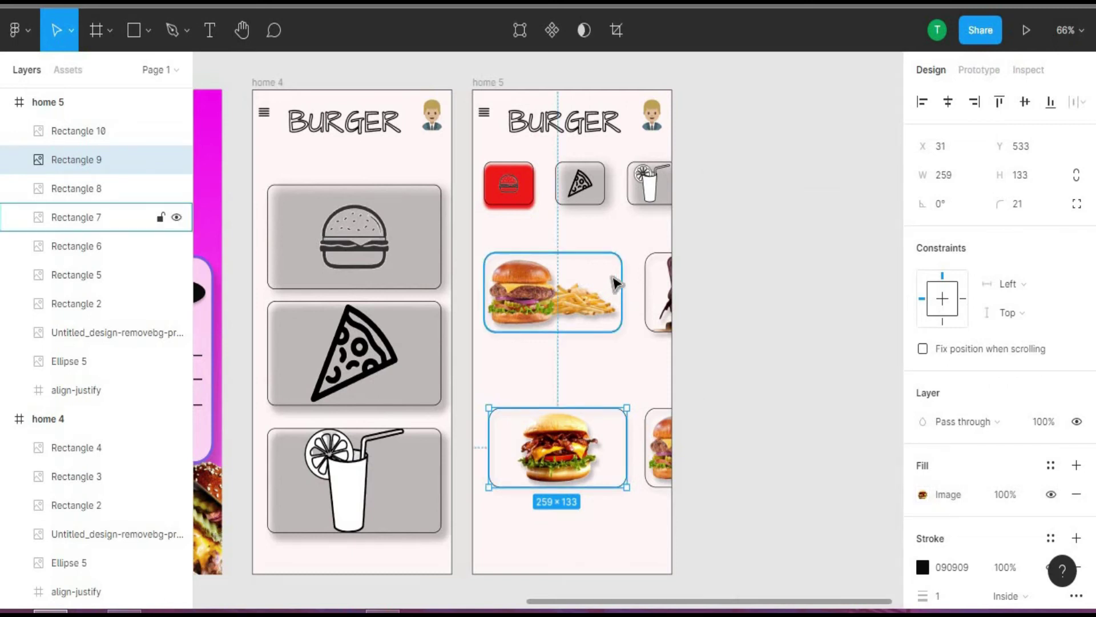
# Step: Place the avocado burger picture into the lower-right card with Fit scaling
pyautogui.click(611, 281)
pyautogui.scroll(-5, 930, 420)
pyautogui.scroll(5, 931, 423)
pyautogui.click(612, 385)
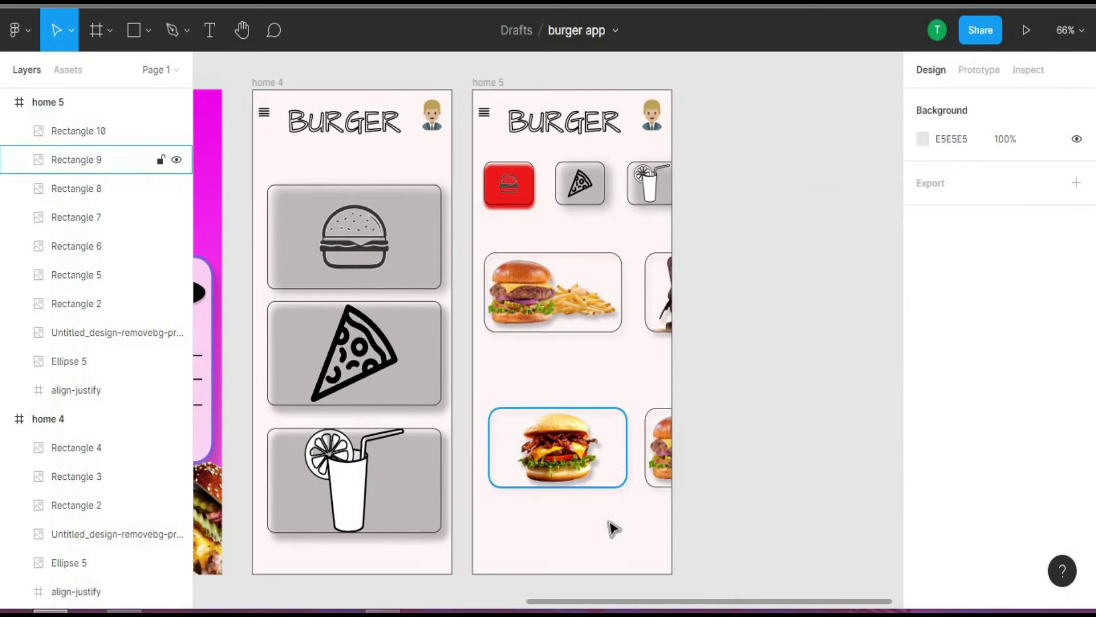
pyautogui.click(720, 452)
pyautogui.click(147, 30)
pyautogui.click(80, 220)
pyautogui.doubleClick(780, 145)
pyautogui.click(659, 465)
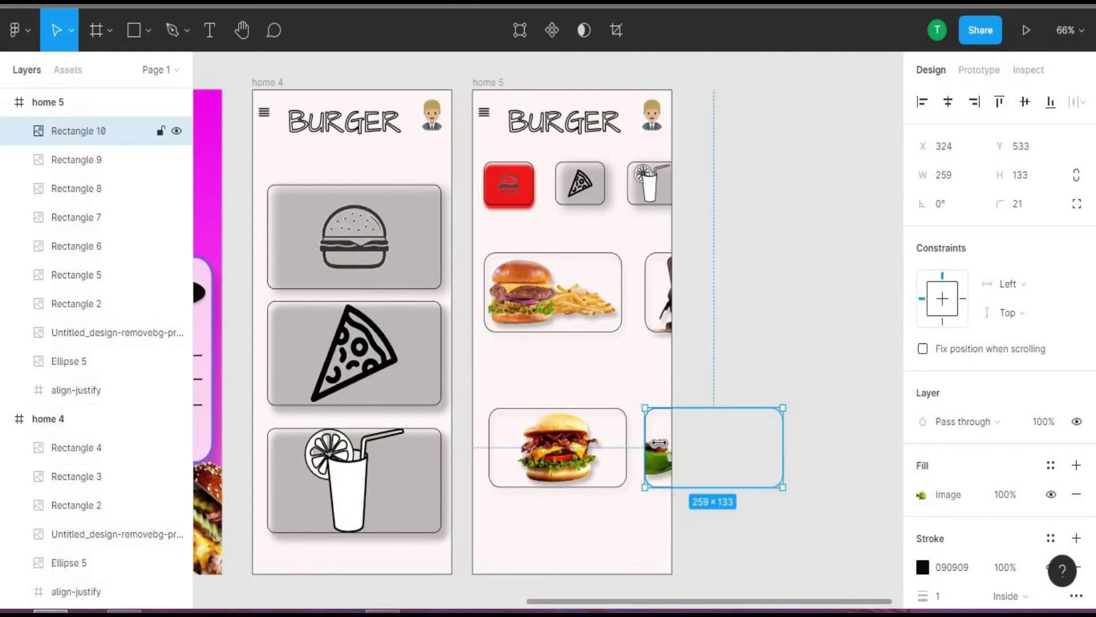
pyautogui.click(921, 495)
pyautogui.click(732, 218)
pyautogui.click(742, 238)
pyautogui.press('Escape')
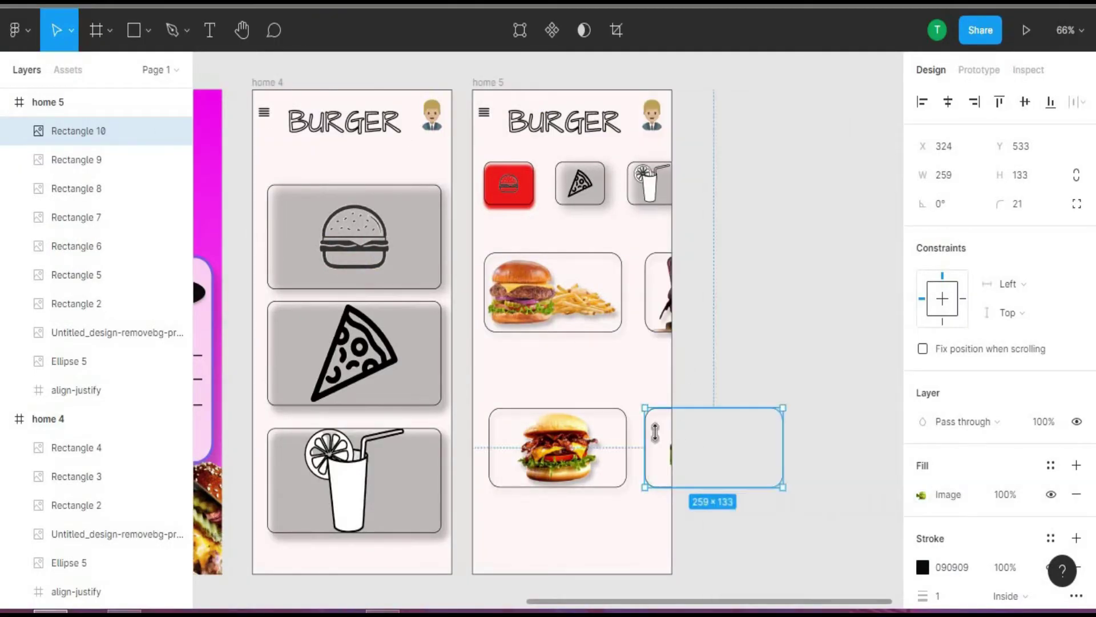
# Step: Nudge the lower-right card slightly left and start placing another image
pyautogui.moveTo(668, 454); pyautogui.dragTo(661, 454)
pyautogui.press('Escape')
pyautogui.click(662, 303)
pyautogui.press('Escape')
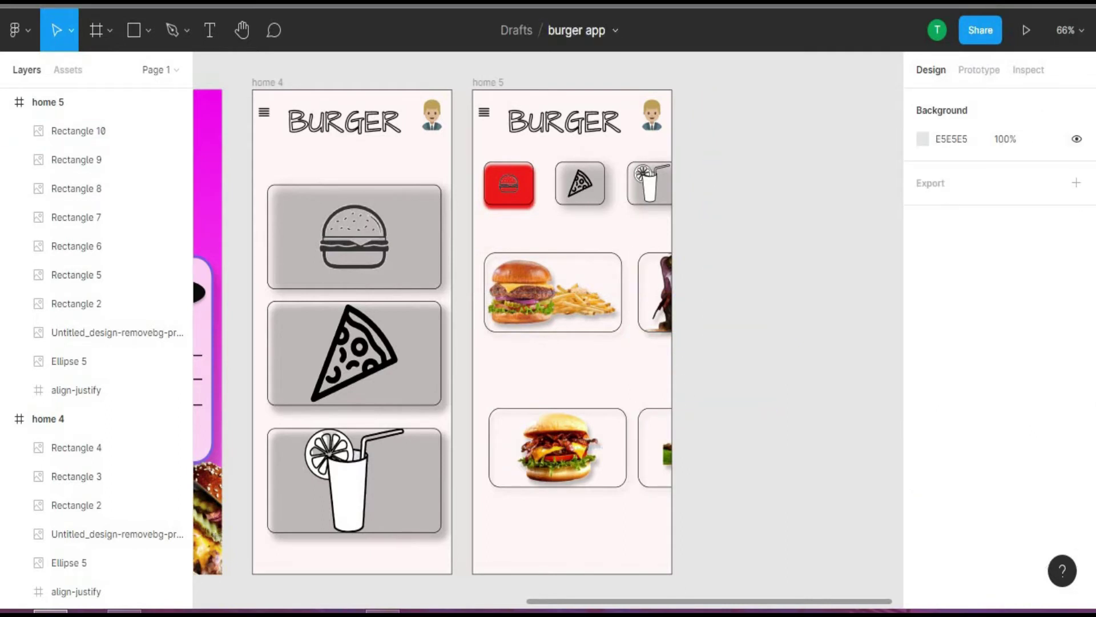
pyautogui.click(147, 31)
pyautogui.click(114, 204)
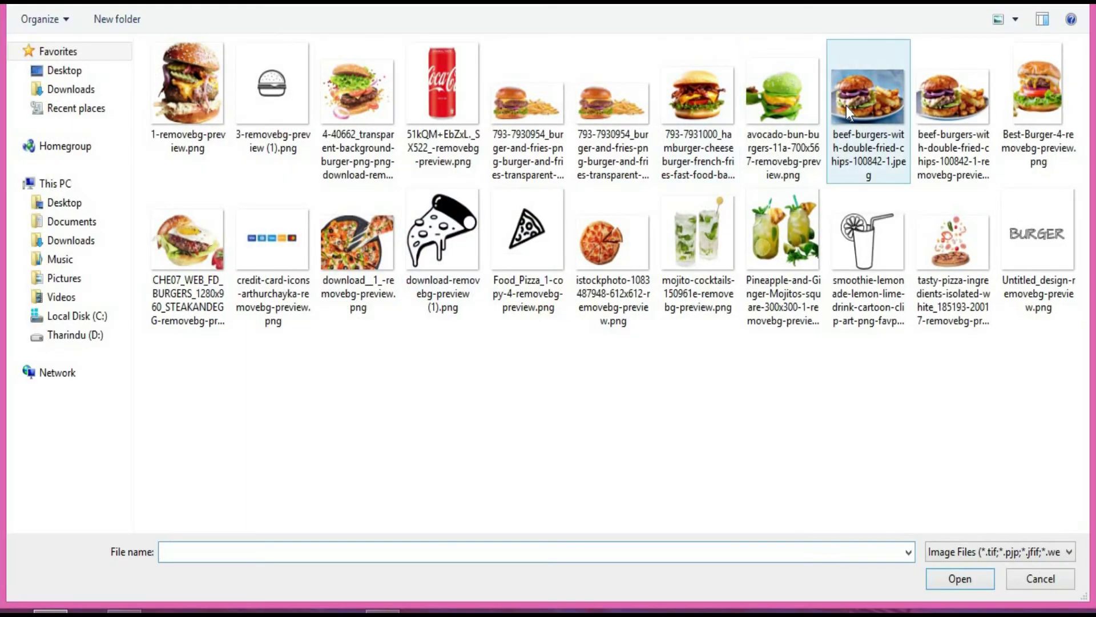
# Step: Place the beef burgers picture, shrink and crop it, and set it below the cards
pyautogui.click(846, 105)
pyautogui.press('Right')
pyautogui.click(960, 578)
pyautogui.click(619, 536)
pyautogui.moveTo(562, 536); pyautogui.dragTo(578, 454)
pyautogui.moveTo(475, 575); pyautogui.dragTo(572, 542)
pyautogui.moveTo(658, 408); pyautogui.dragTo(657, 410)
pyautogui.moveTo(572, 473); pyautogui.dragTo(605, 474)
pyautogui.moveTo(685, 457); pyautogui.dragTo(685, 540)
# Step: Draw an ellipse behind the burger photo and give it a drop shadow without an outline
pyautogui.click(147, 30)
pyautogui.click(136, 137)
pyautogui.moveTo(581, 525); pyautogui.dragTo(703, 593)
pyautogui.moveTo(644, 413)
pyautogui.mouseDown()
pyautogui.moveTo(665, 374)
pyautogui.moveTo(658, 398)
pyautogui.mouseUp()
pyautogui.scroll(-4, 936, 400)
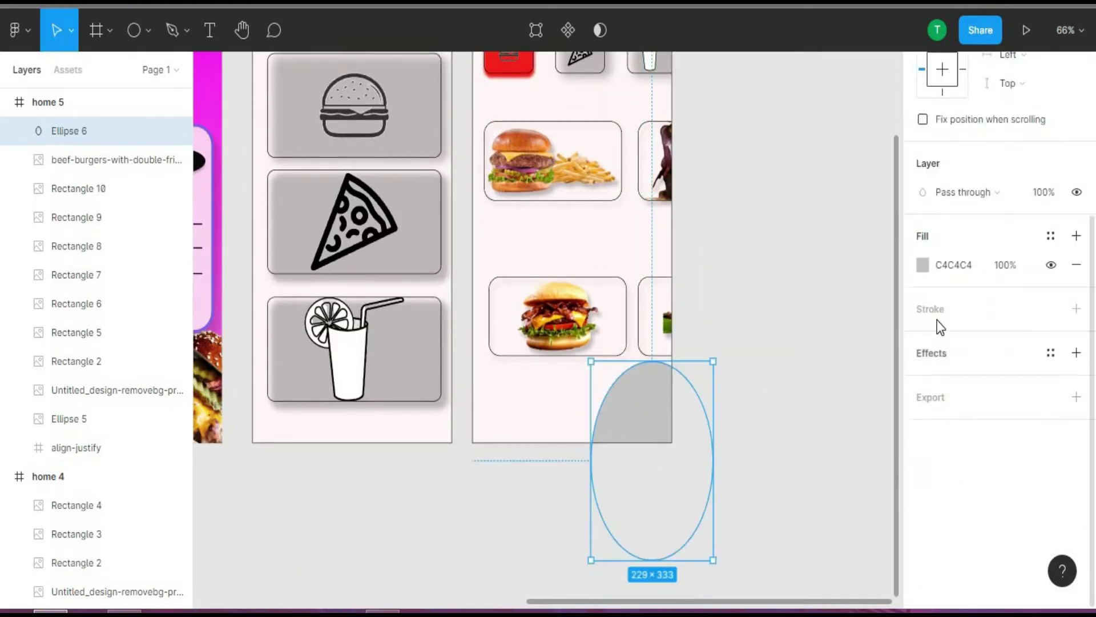
pyautogui.click(1076, 309)
pyautogui.click(1076, 409)
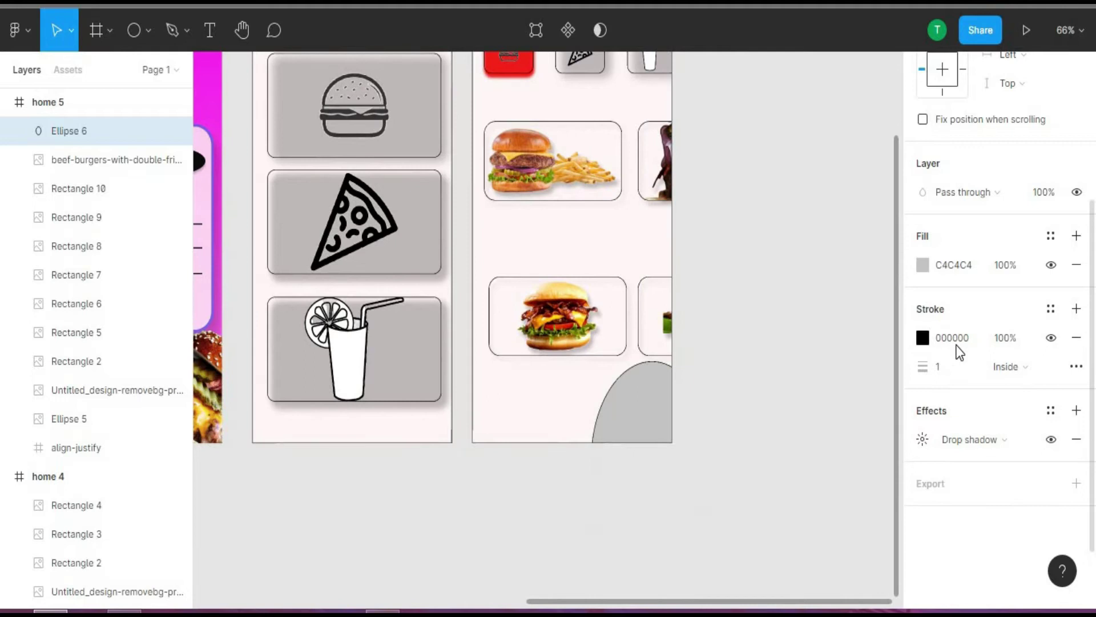
pyautogui.click(1077, 336)
# Step: Make the ellipse fill red with reduced, slightly more transparent opacity
pyautogui.click(922, 264)
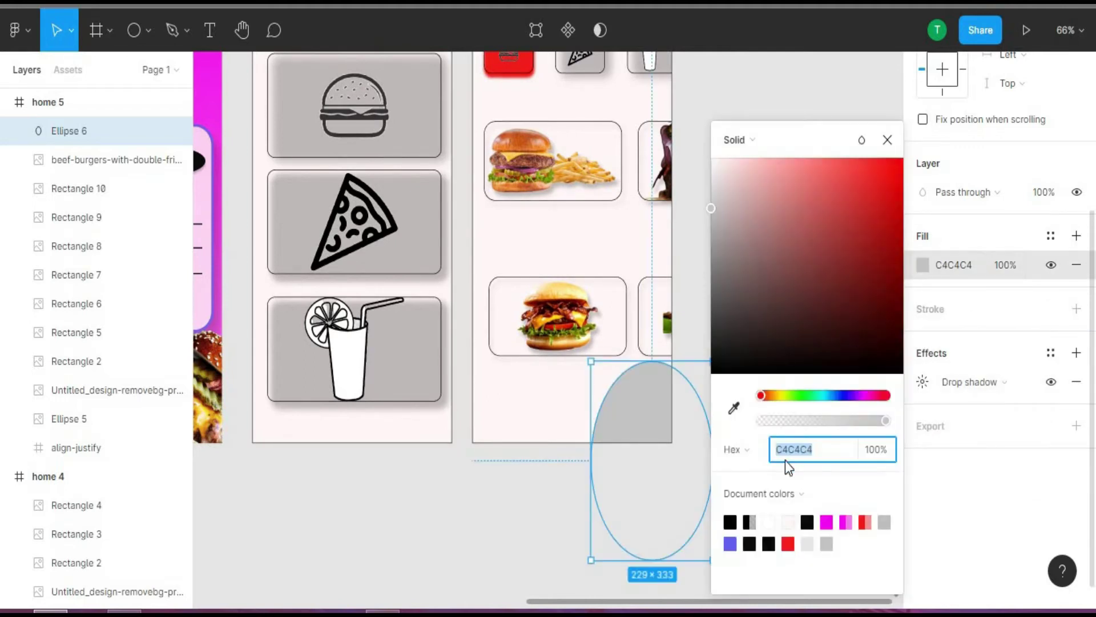
pyautogui.moveTo(813, 421); pyautogui.dragTo(804, 420)
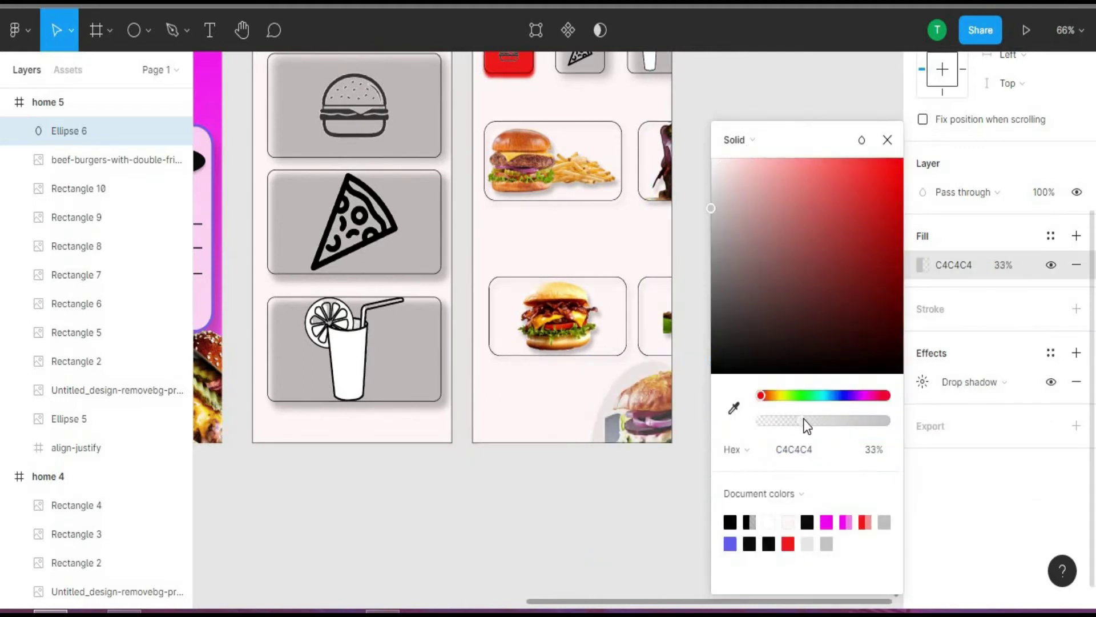
pyautogui.moveTo(854, 193); pyautogui.dragTo(902, 157)
pyautogui.moveTo(649, 416); pyautogui.dragTo(659, 409)
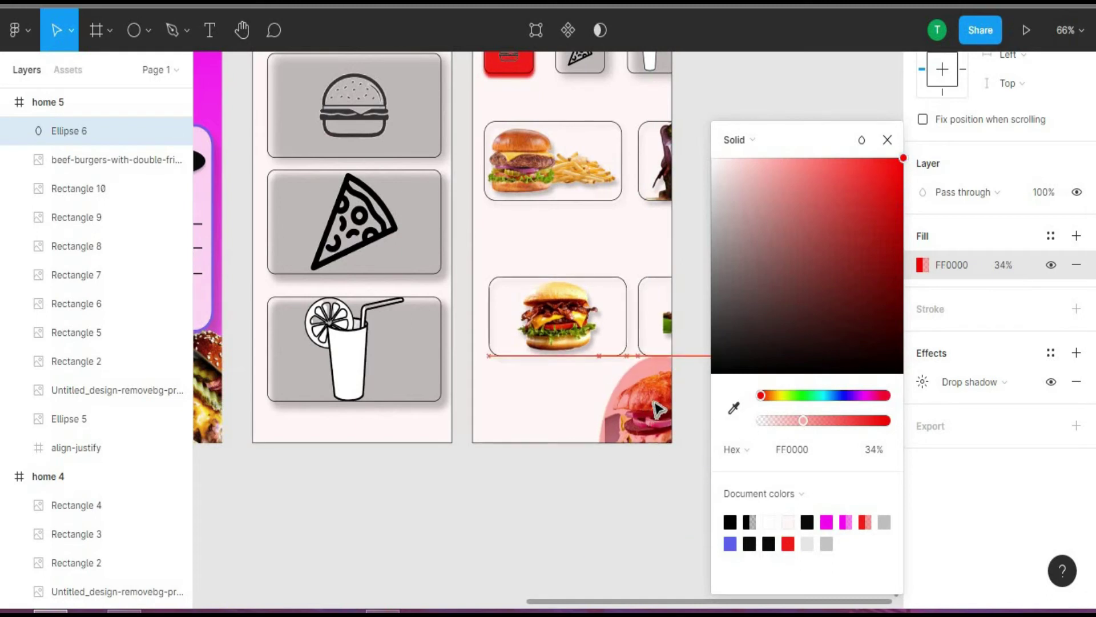
pyautogui.moveTo(804, 420); pyautogui.dragTo(798, 420)
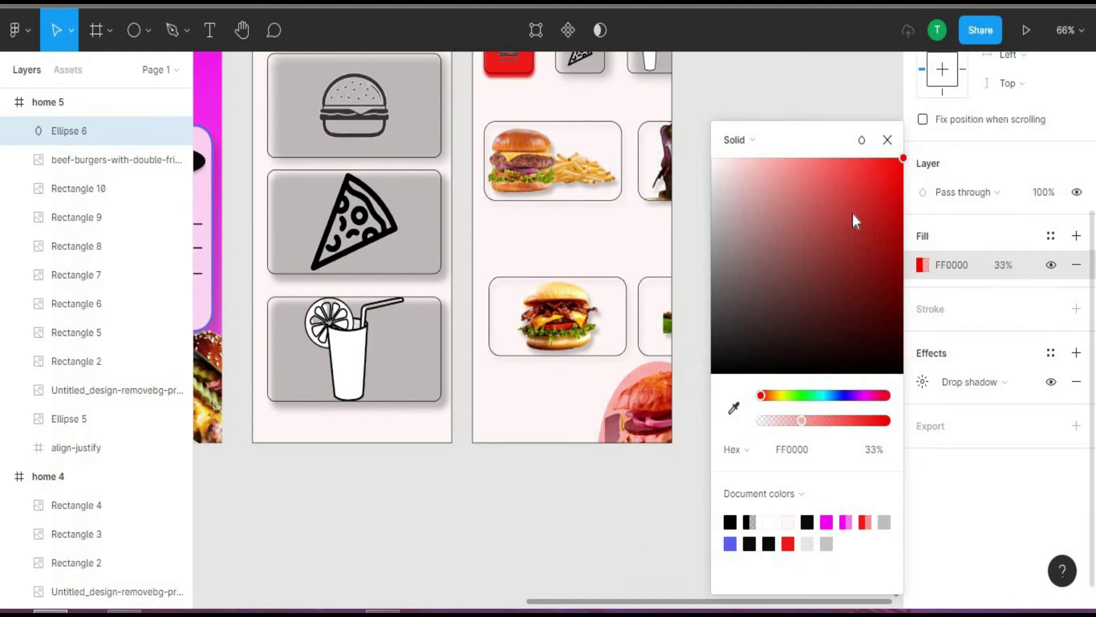
pyautogui.press('Escape')
# Step: Align the bacon-burger card and space the right-hand food cards evenly
pyautogui.click(114, 159)
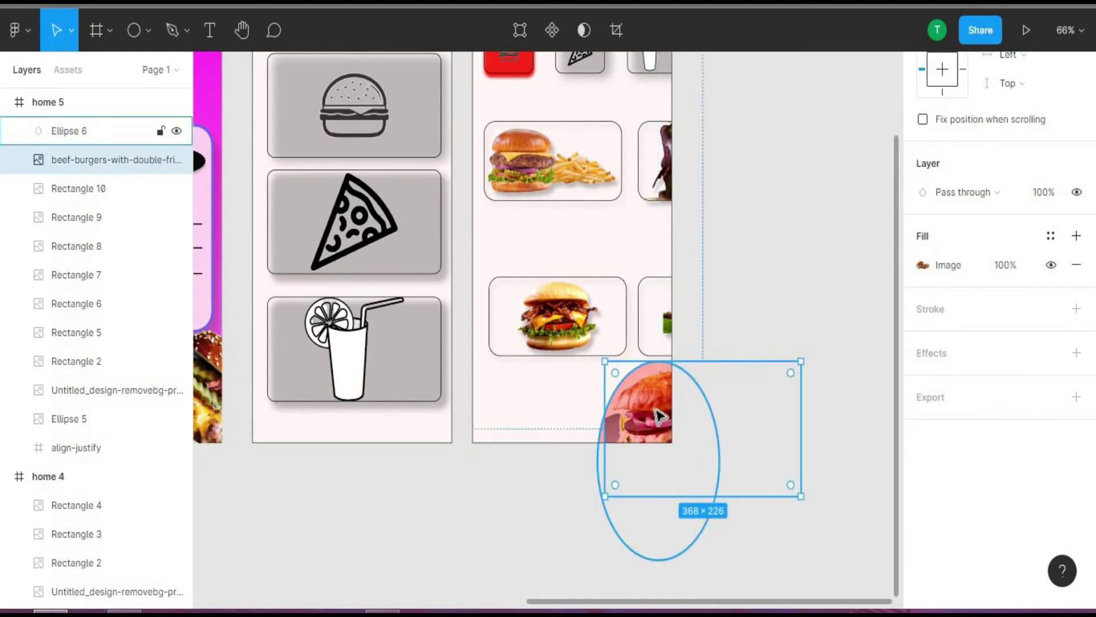
pyautogui.click(545, 524)
pyautogui.scroll(4, 891, 278)
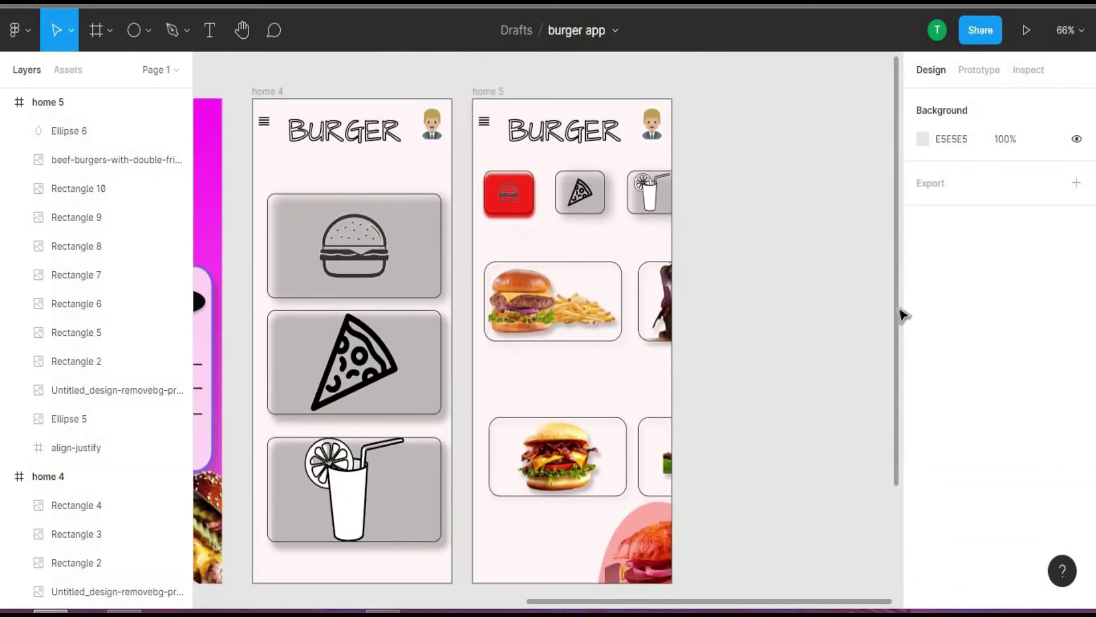
pyautogui.moveTo(608, 457); pyautogui.dragTo(654, 468)
pyautogui.click(653, 463)
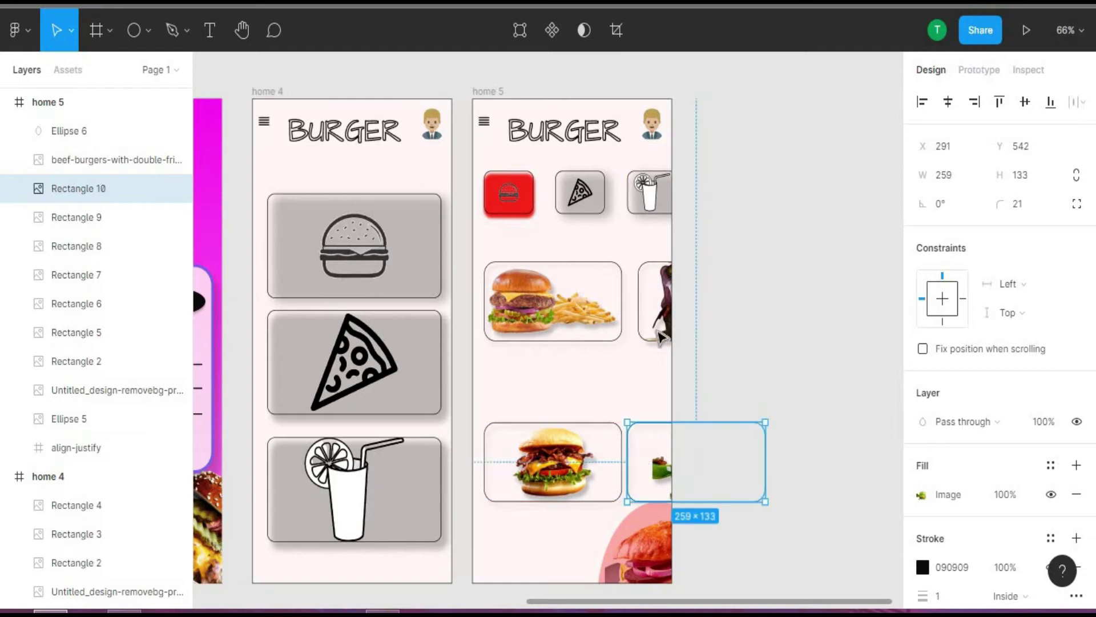
pyautogui.moveTo(663, 340); pyautogui.dragTo(654, 336)
pyautogui.press('Escape')
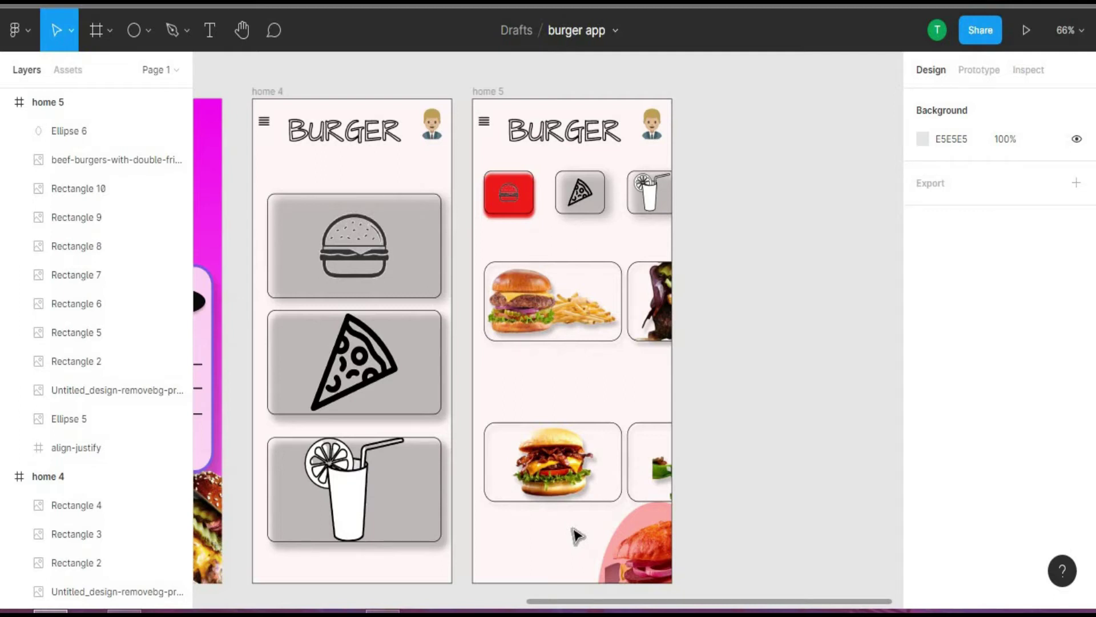
# Step: Copy the home 5 frame and paste it as a new home 6 frame
pyautogui.click(86, 103)
pyautogui.rightClick(477, 90)
pyautogui.click(503, 93)
pyautogui.hotkey('ctrl', 'v')
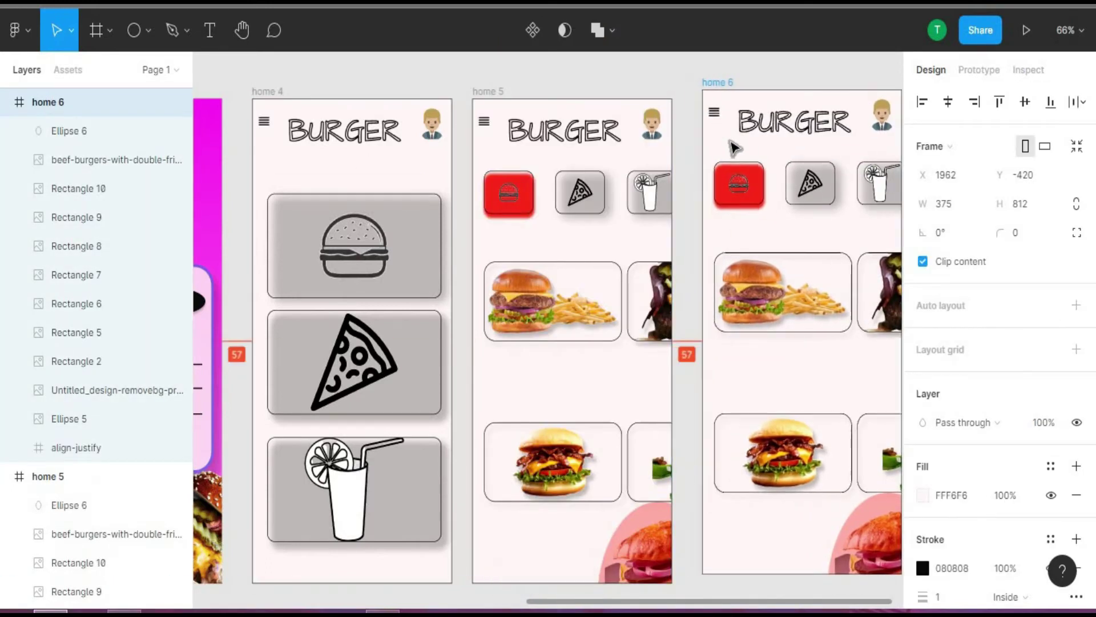
# Step: Select the burger and pizza category buttons in home 6
pyautogui.hscroll(3, 631, 203)
pyautogui.click(630, 203)
pyautogui.rightClick(623, 182)
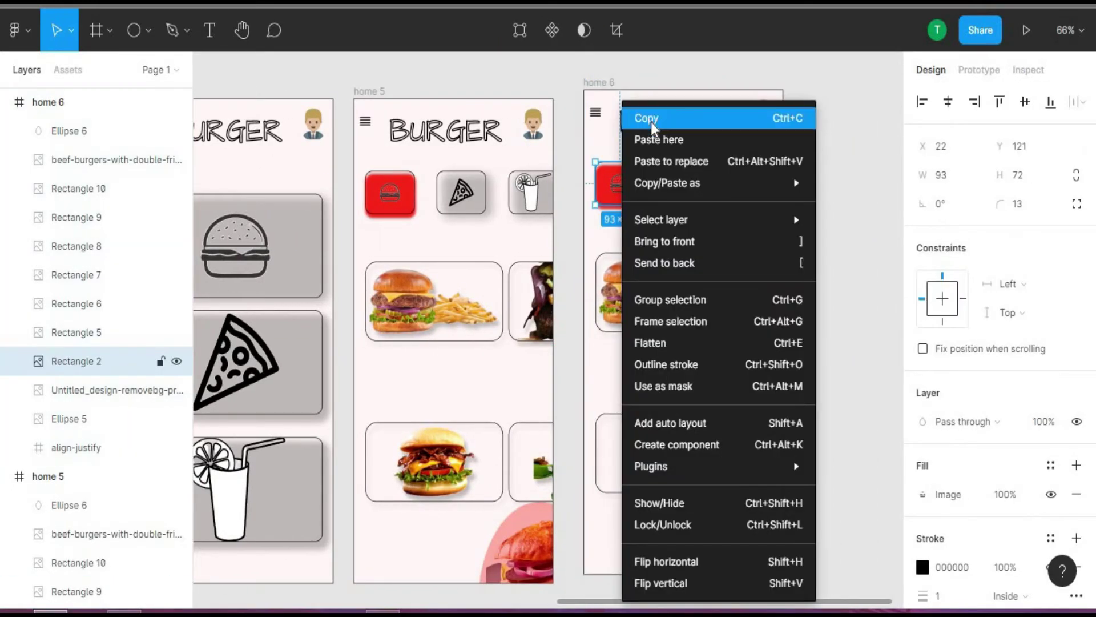
pyautogui.click(685, 184)
pyautogui.rightClick(670, 181)
pyautogui.click(658, 181)
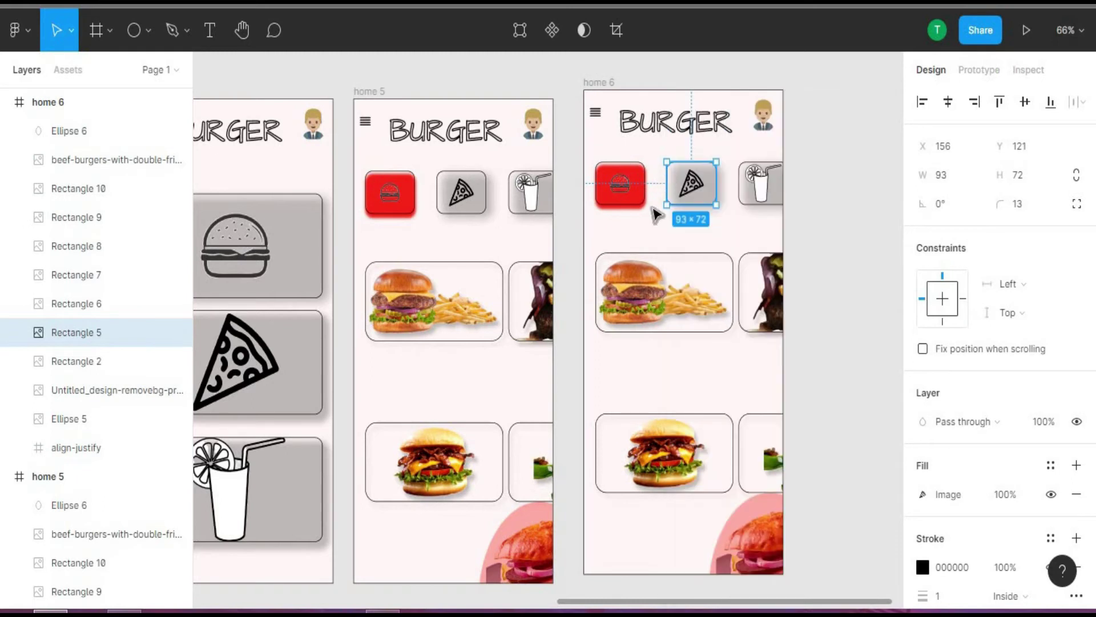
pyautogui.rightClick(683, 198)
pyautogui.press('Escape')
# Step: Try a red F01818 border on the category button, then undo it
pyautogui.scroll(-5, 954, 430)
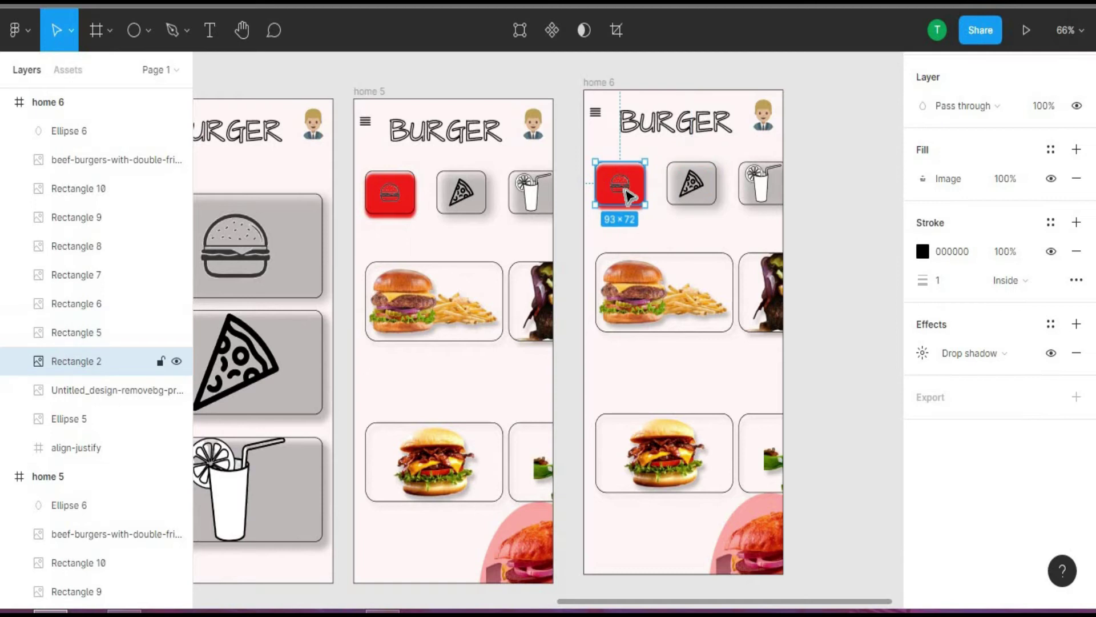
pyautogui.click(923, 251)
pyautogui.click(769, 544)
pyautogui.click(730, 543)
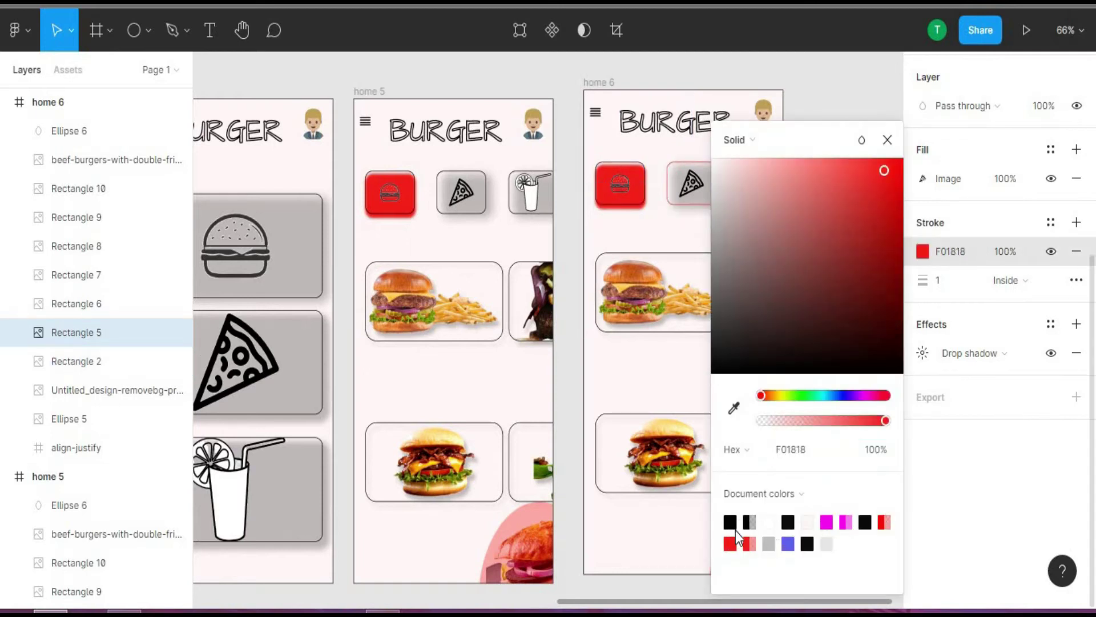
pyautogui.hotkey('ctrl', 'z')
# Step: Give the pizza button a red drop shadow with offset 5 and blur 5
pyautogui.click(923, 353)
pyautogui.click(731, 454)
pyautogui.click(539, 542)
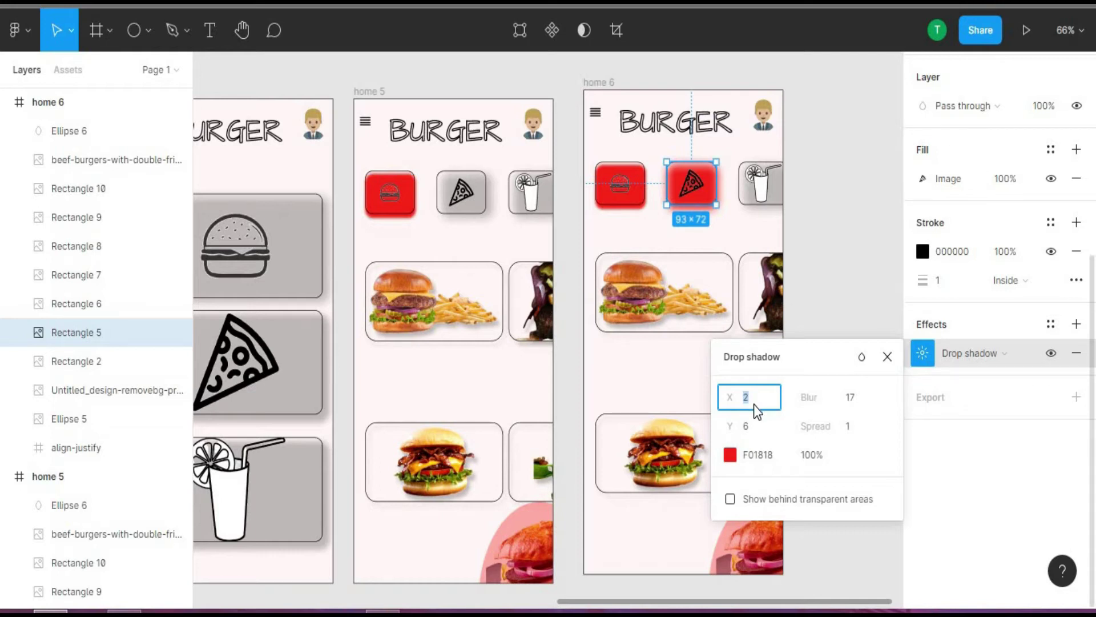
pyautogui.click(758, 430)
pyautogui.write('5')
pyautogui.click(851, 427)
pyautogui.click(859, 398)
pyautogui.write('5')
# Step: Make the burger button's drop shadow grey with values of 4
pyautogui.click(620, 183)
pyautogui.click(922, 352)
pyautogui.click(730, 455)
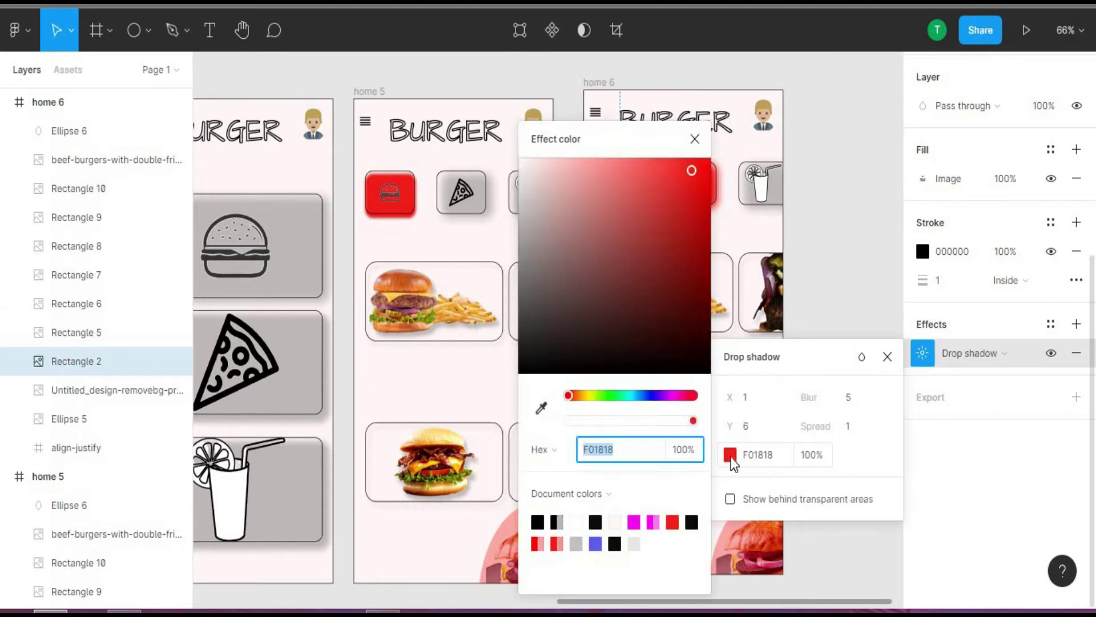
pyautogui.click(578, 542)
pyautogui.click(755, 396)
pyautogui.write('6')
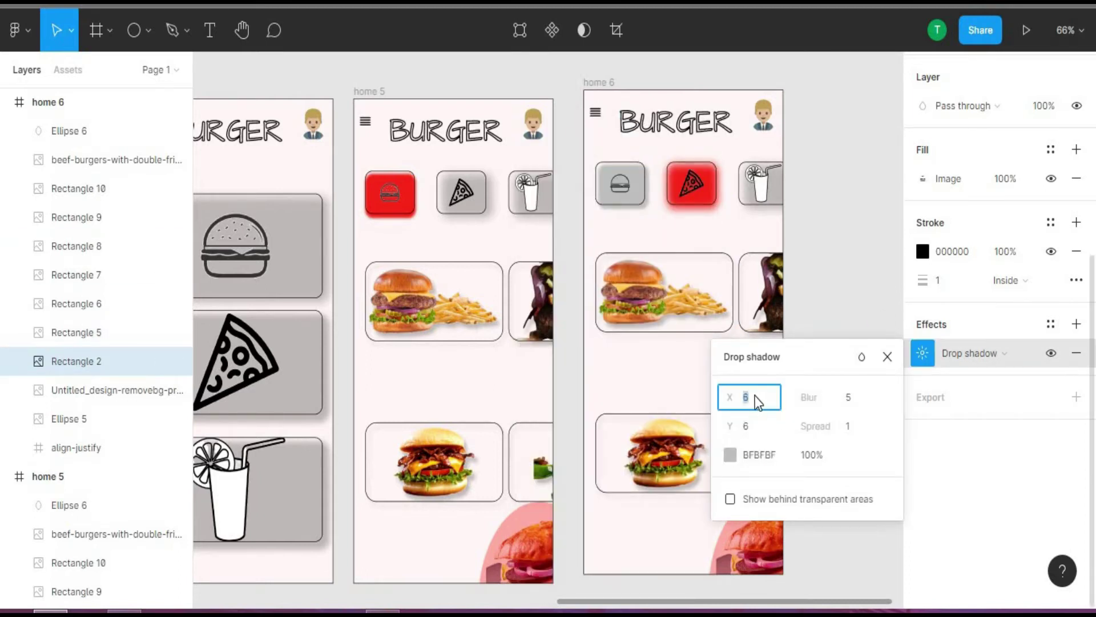
pyautogui.write('4')
pyautogui.click(759, 426)
pyautogui.write('4')
pyautogui.click(851, 437)
pyautogui.click(866, 221)
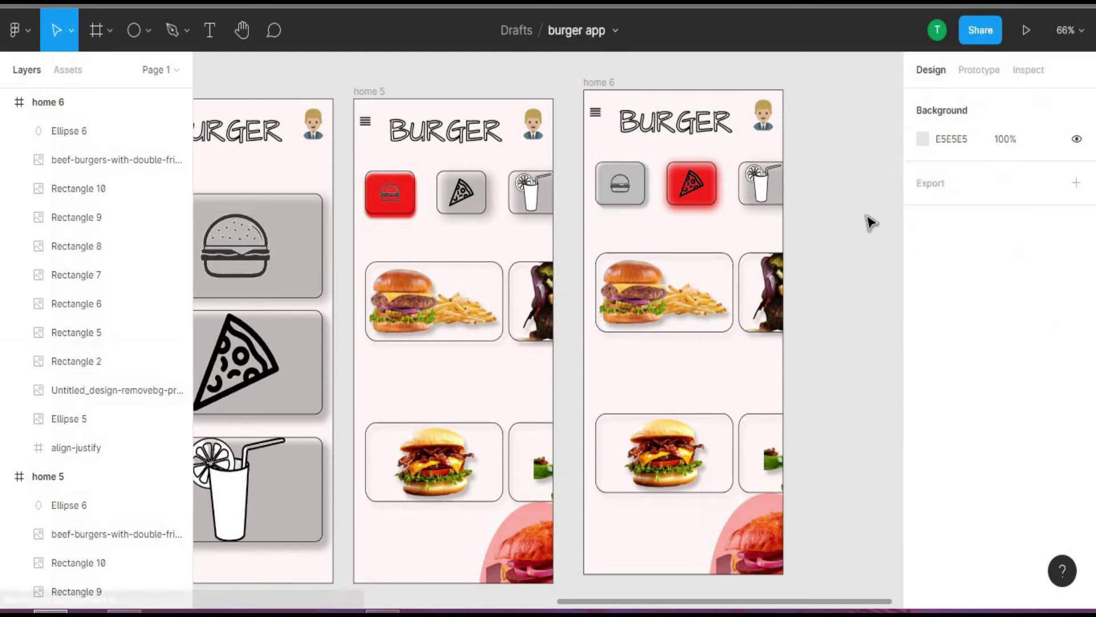
# Step: Replace the first food card's image with a pizza photo
pyautogui.doubleClick(649, 293)
pyautogui.click(778, 308)
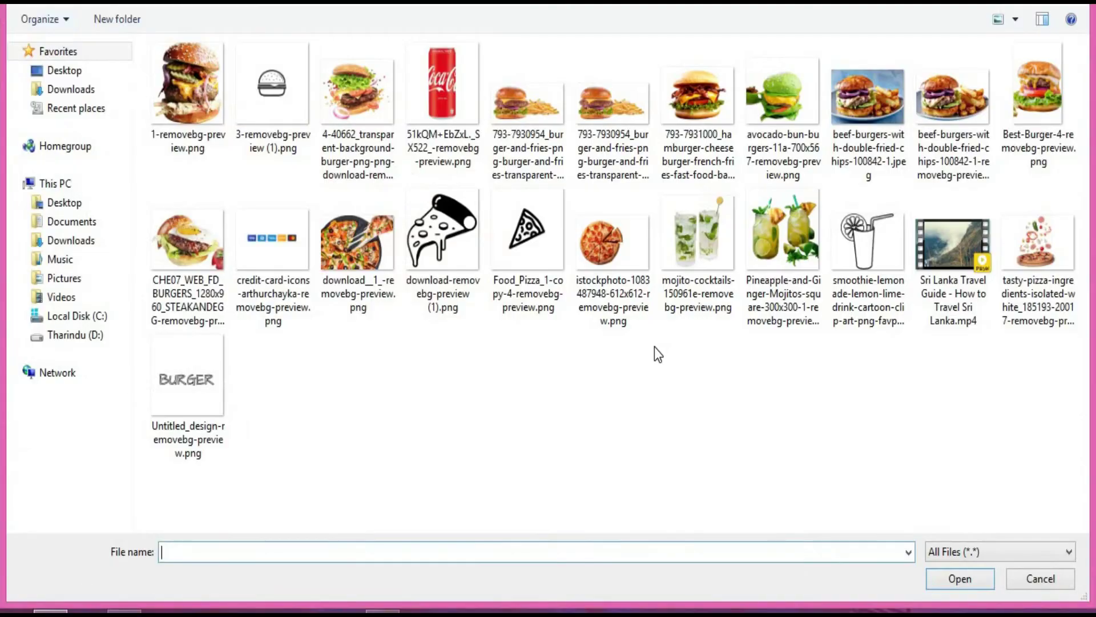
pyautogui.click(376, 249)
pyautogui.click(959, 578)
pyautogui.click(733, 218)
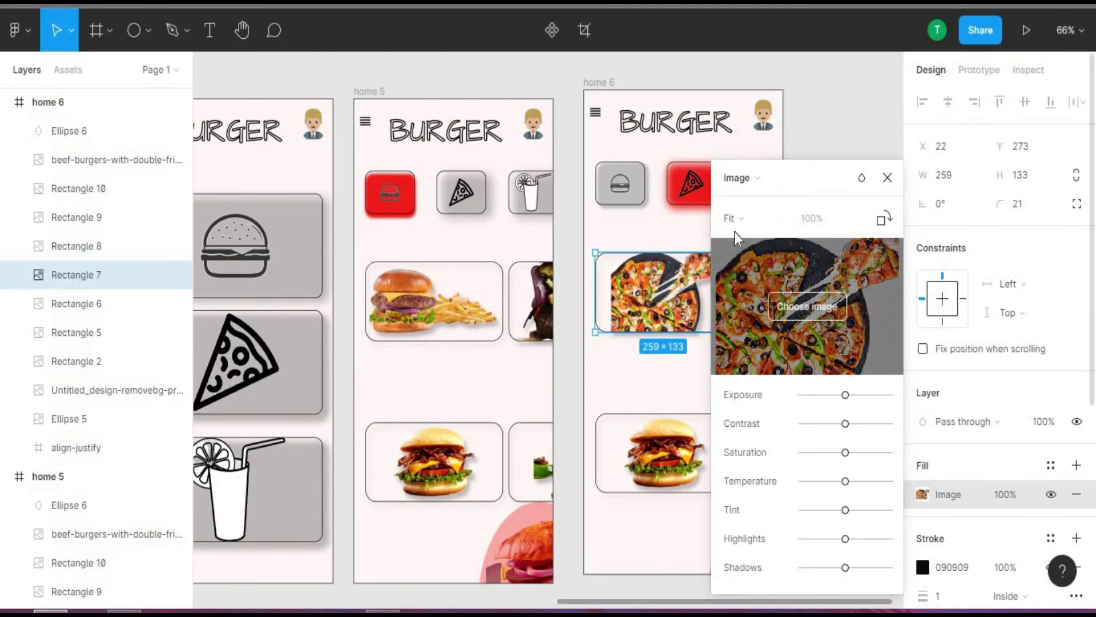
pyautogui.click(805, 292)
# Step: Put a pizza image in the top-right food card
pyautogui.doubleClick(805, 291)
pyautogui.click(788, 307)
pyautogui.click(609, 257)
pyautogui.click(959, 580)
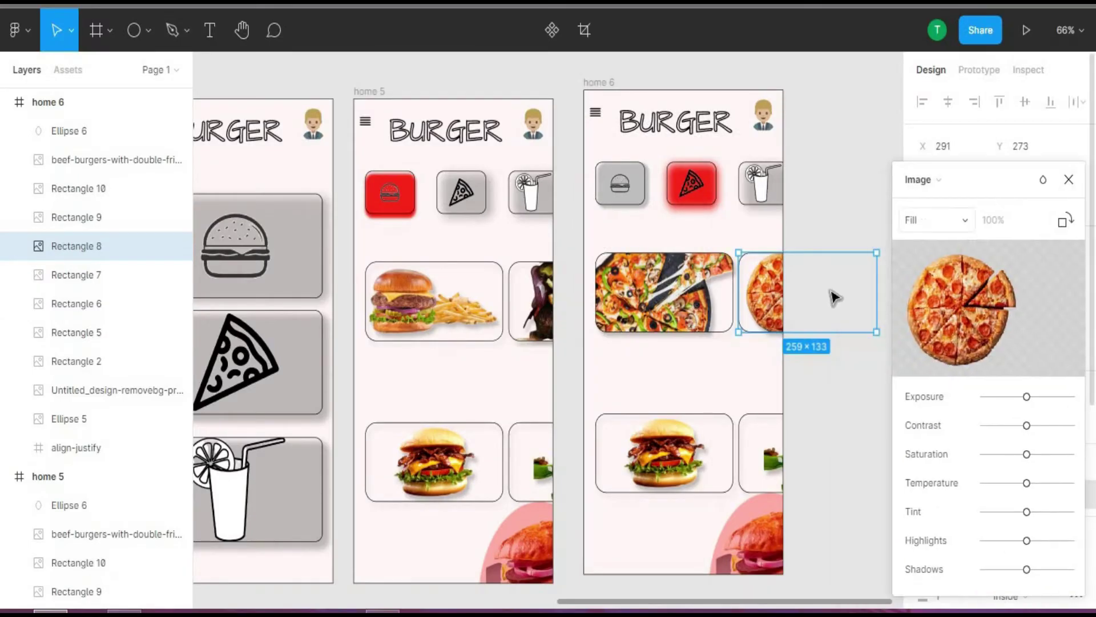
# Step: Swap the bottom-left card's image for the pepperoni pizza photo, set to fill then crop
pyautogui.click(76, 217)
pyautogui.click(834, 288)
pyautogui.click(610, 244)
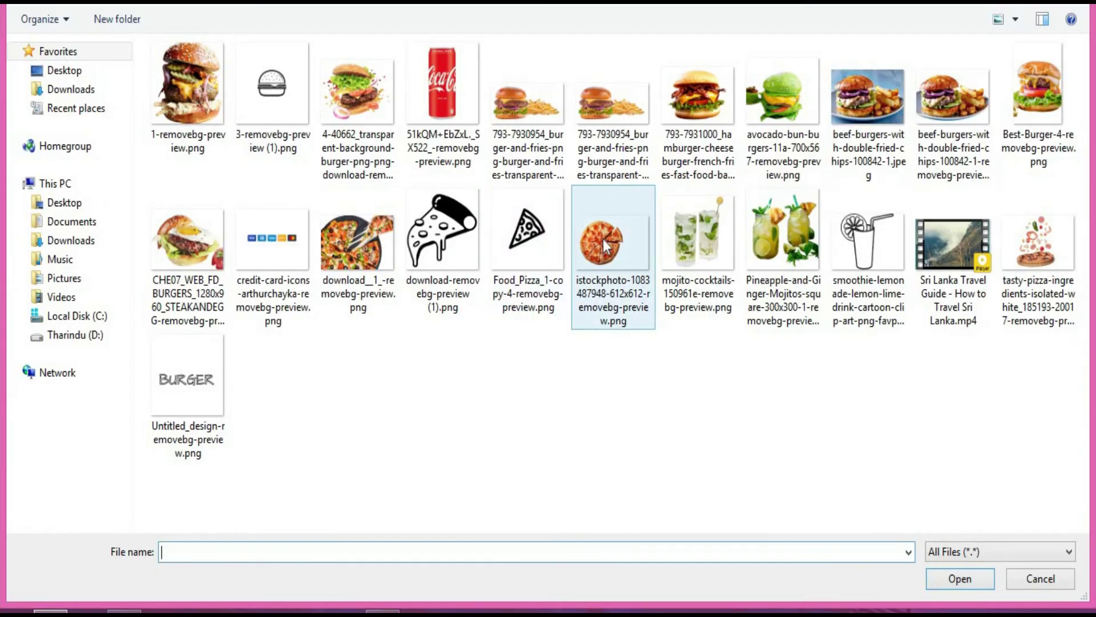
pyautogui.click(959, 579)
pyautogui.click(735, 219)
pyautogui.click(737, 193)
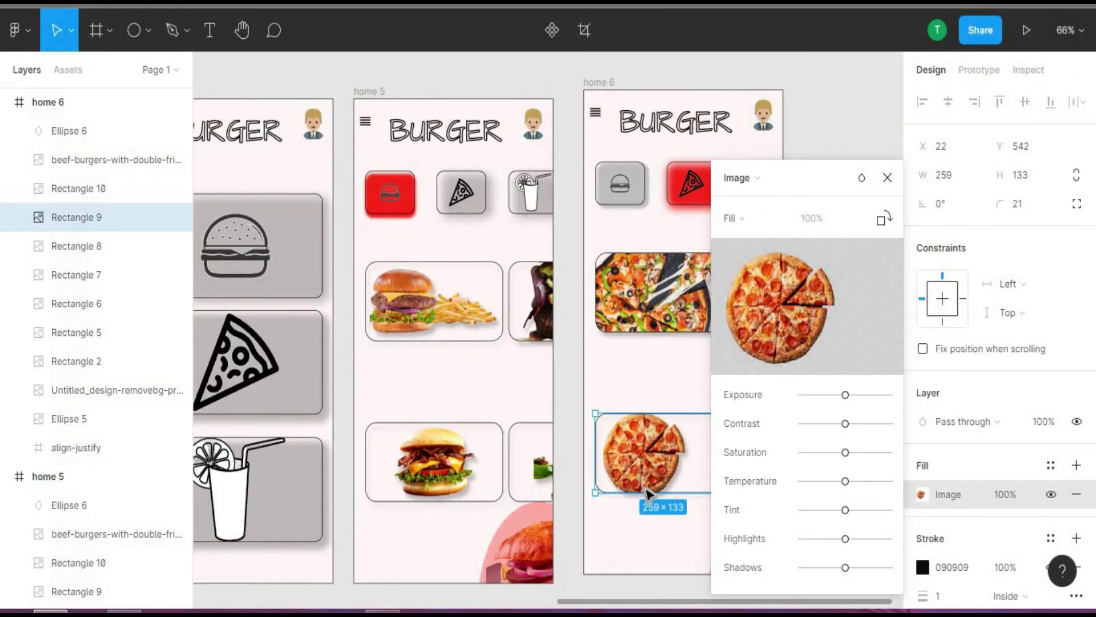
pyautogui.moveTo(846, 395); pyautogui.dragTo(837, 395)
pyautogui.click(734, 218)
pyautogui.click(750, 259)
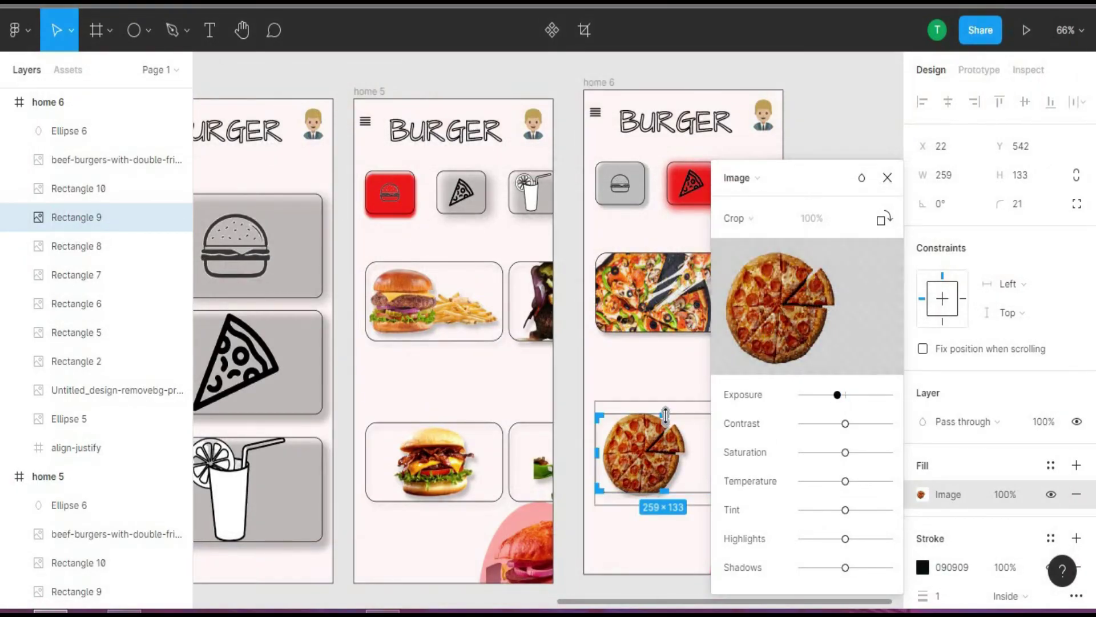
# Step: Stretch the pepperoni pizza card taller and try tile, fit and crop scaling, resetting exposure
pyautogui.moveTo(672, 487); pyautogui.dragTo(665, 557)
pyautogui.click(733, 218)
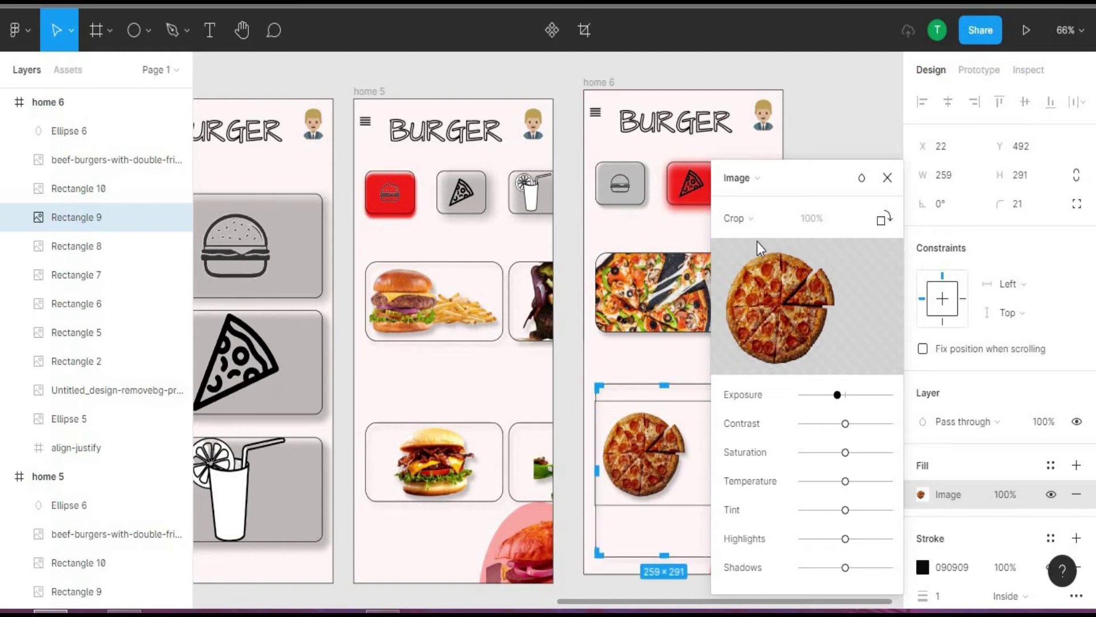
pyautogui.click(755, 246)
pyautogui.click(734, 218)
pyautogui.click(748, 171)
pyautogui.click(733, 218)
pyautogui.click(754, 238)
pyautogui.click(734, 218)
pyautogui.press('Return')
pyautogui.moveTo(837, 395); pyautogui.dragTo(845, 395)
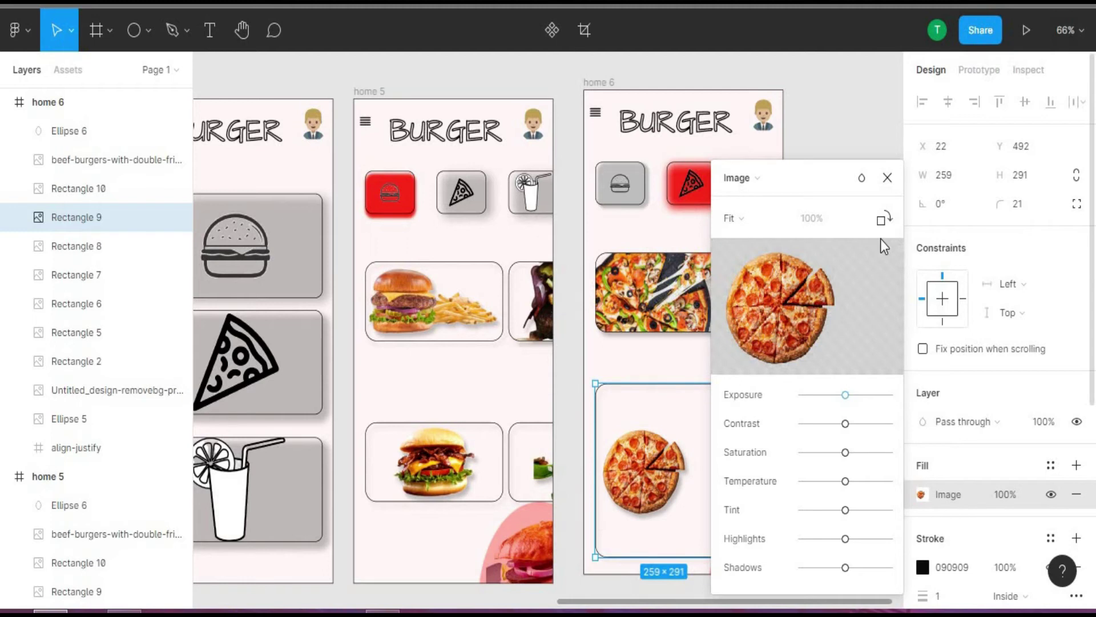
pyautogui.click(888, 177)
# Step: Place a pizza image into the bottom-right food card
pyautogui.doubleClick(685, 482)
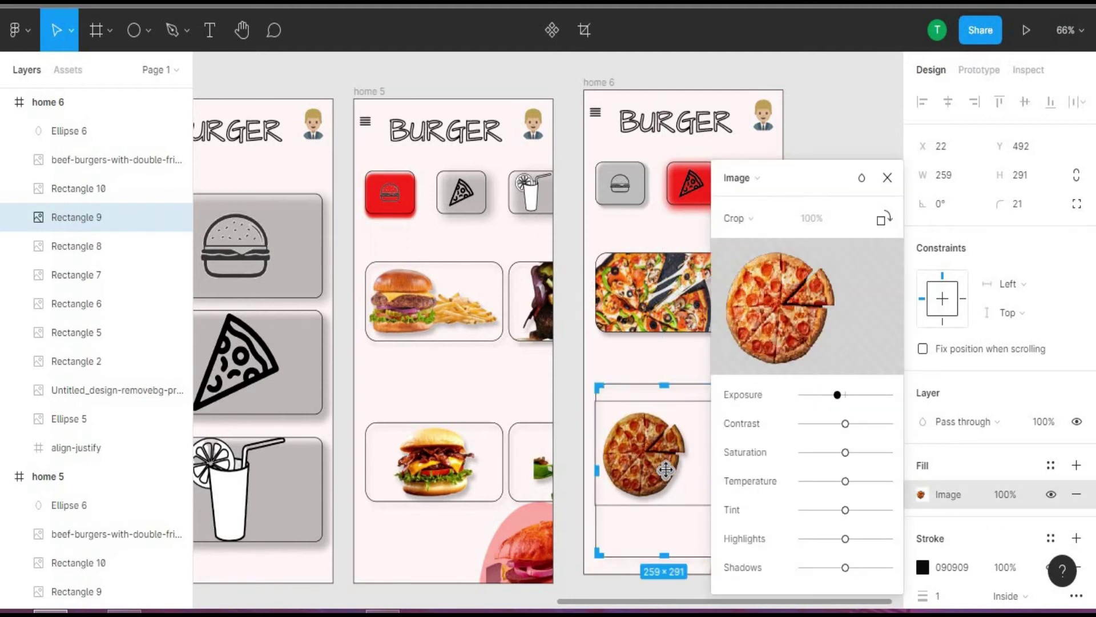
pyautogui.press('Escape')
pyautogui.hotkey('ctrl', 'd')
pyautogui.click(148, 30)
pyautogui.click(153, 204)
pyautogui.click(947, 245)
pyautogui.click(961, 580)
pyautogui.click(781, 477)
# Step: Set the bottom-right card's pizza image scaling and select the bottom burger photo
pyautogui.doubleClick(778, 472)
pyautogui.click(737, 216)
pyautogui.click(742, 238)
pyautogui.press('Escape')
pyautogui.click(839, 326)
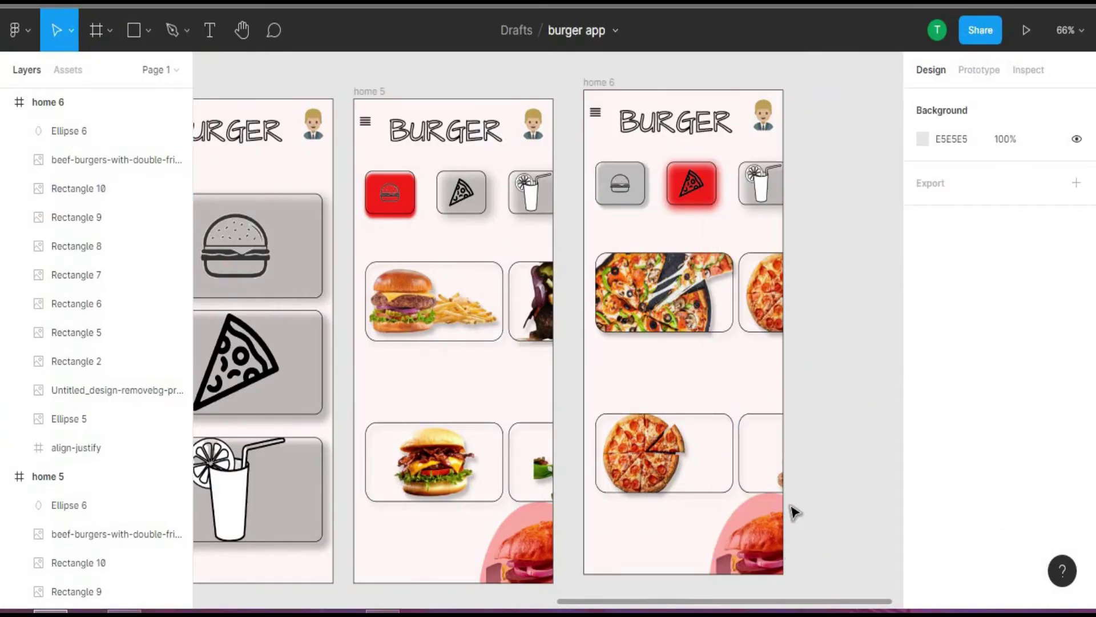
pyautogui.click(749, 547)
# Step: Swap the bottom burger photo for a pizza image and resize it
pyautogui.hotkey('ctrl', 'r')
pyautogui.click(106, 163)
pyautogui.moveTo(716, 501); pyautogui.dragTo(671, 488)
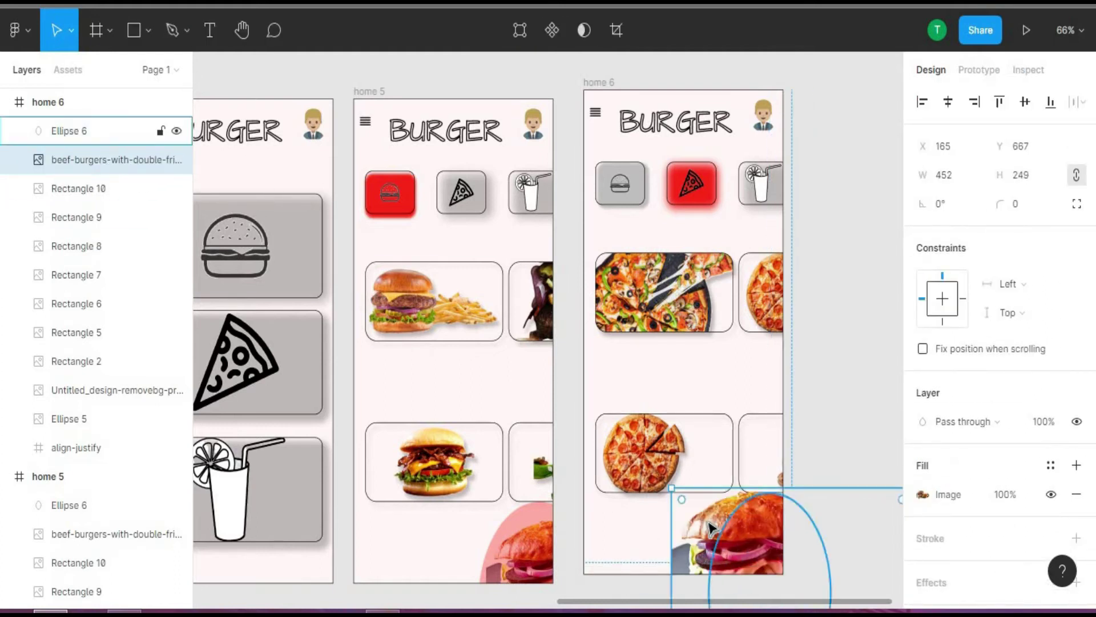
pyautogui.click(922, 495)
pyautogui.click(803, 307)
pyautogui.click(293, 265)
pyautogui.press('Return')
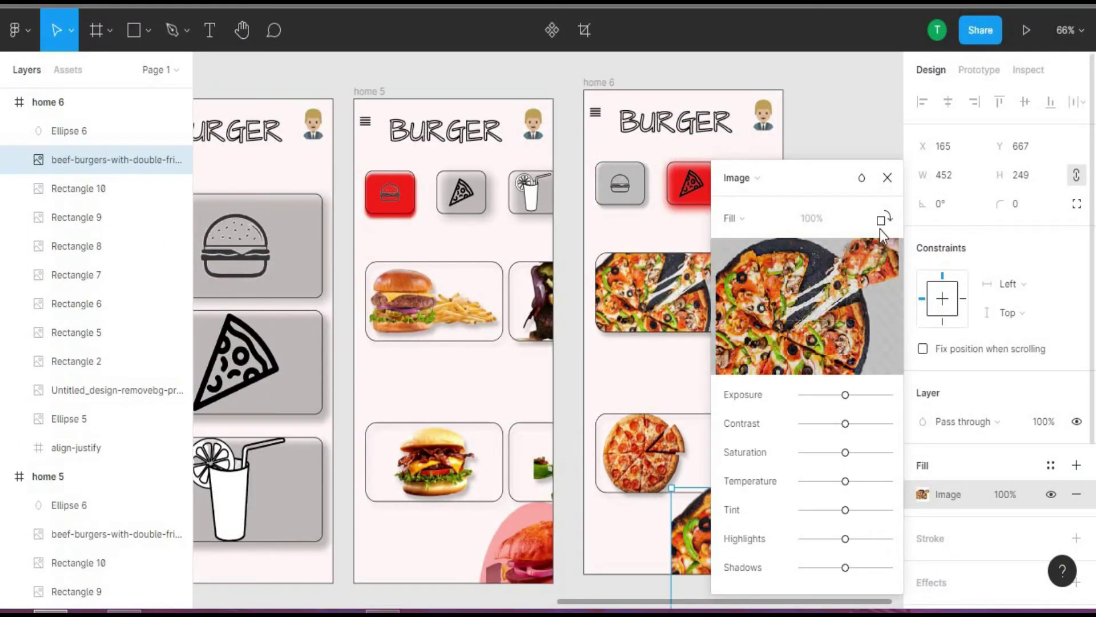
pyautogui.press('Escape')
pyautogui.moveTo(671, 490); pyautogui.dragTo(717, 518)
# Step: Try resizing the red circle behind the bottom photo
pyautogui.click(759, 517)
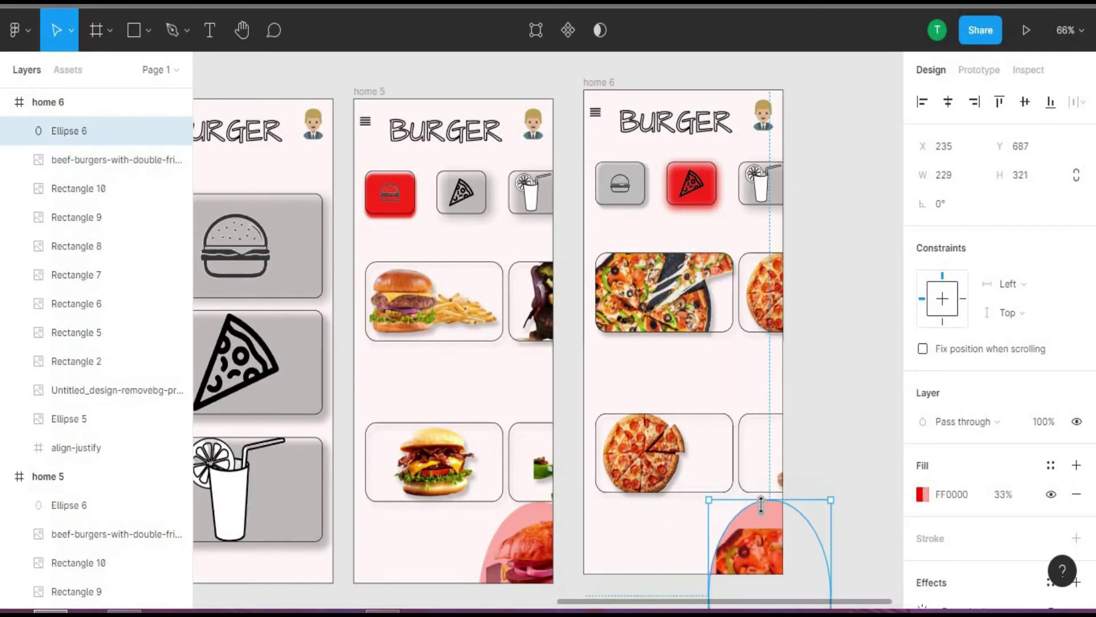
pyautogui.moveTo(730, 514); pyautogui.dragTo(698, 514)
pyautogui.press('Escape')
pyautogui.click(760, 548)
pyautogui.press('Escape')
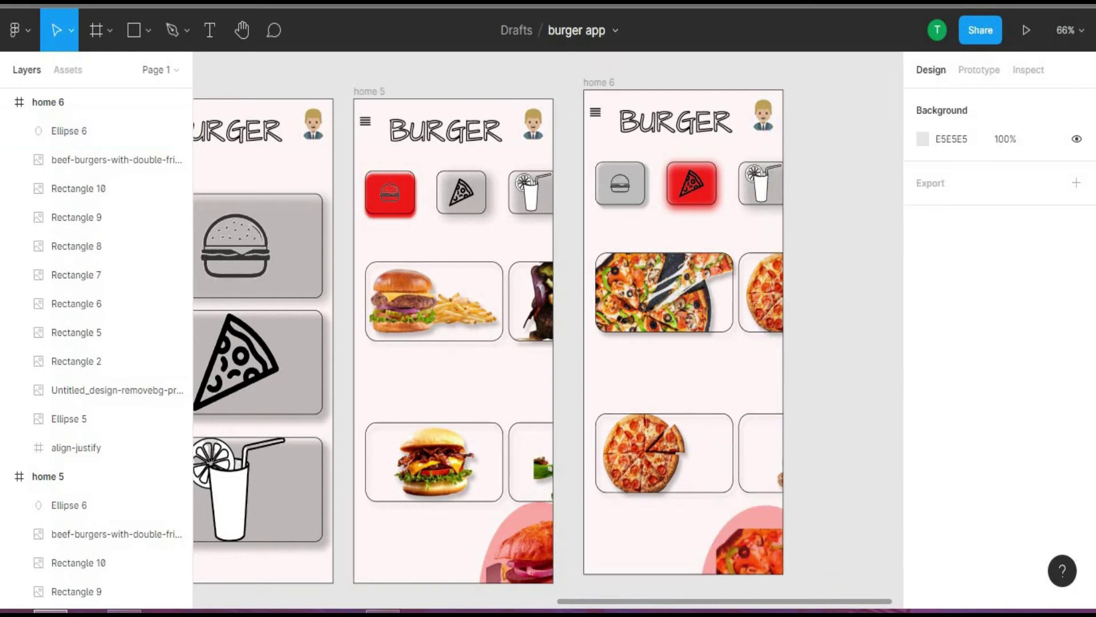
# Step: Delete the red circle Ellipse 6 together with the bottom photos
pyautogui.click(751, 544)
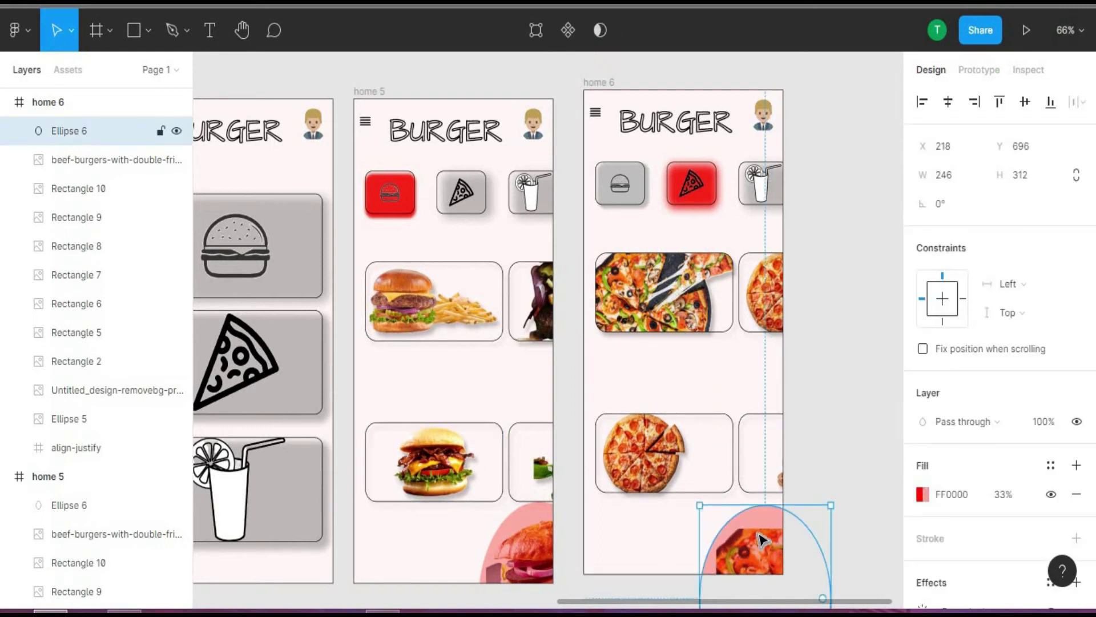
pyautogui.press('Delete')
pyautogui.click(742, 548)
pyautogui.press('Delete')
pyautogui.click(517, 548)
pyautogui.press('Delete')
pyautogui.press('Delete')
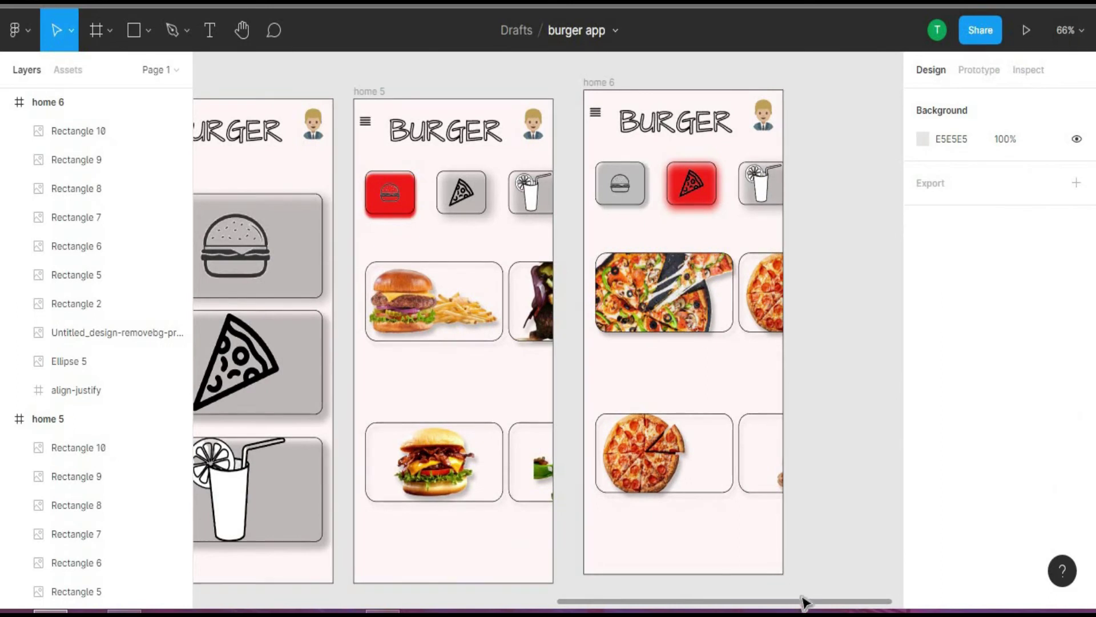
# Step: Draw a horizontal line near the bottom of home 5 with the Line tool
pyautogui.moveTo(752, 605); pyautogui.dragTo(807, 610)
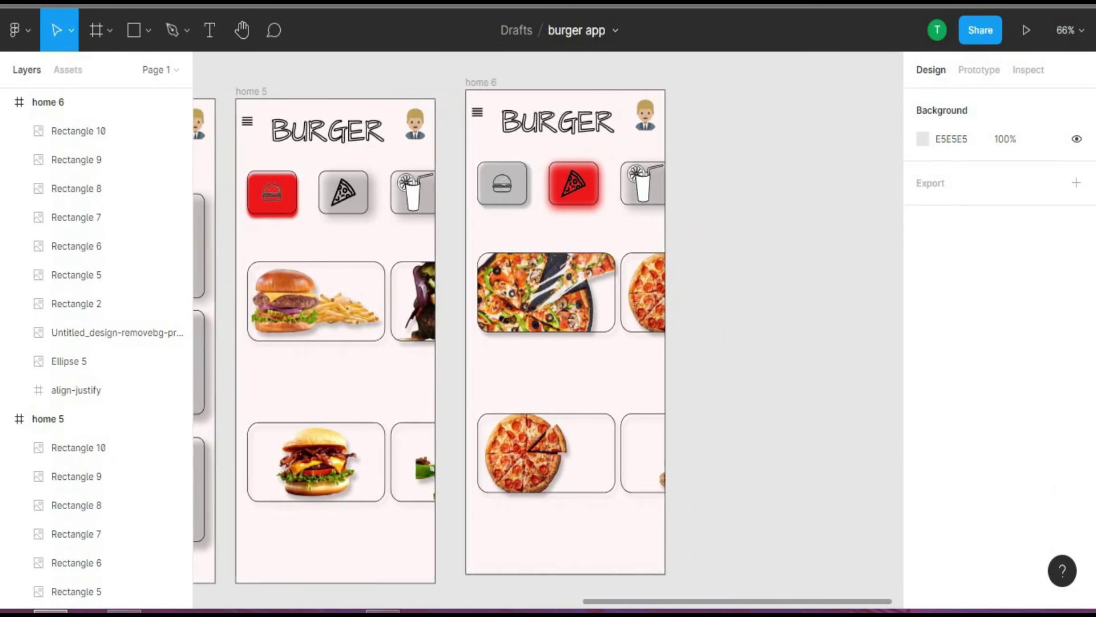
pyautogui.click(148, 31)
pyautogui.click(113, 93)
pyautogui.moveTo(278, 543); pyautogui.dragTo(396, 543)
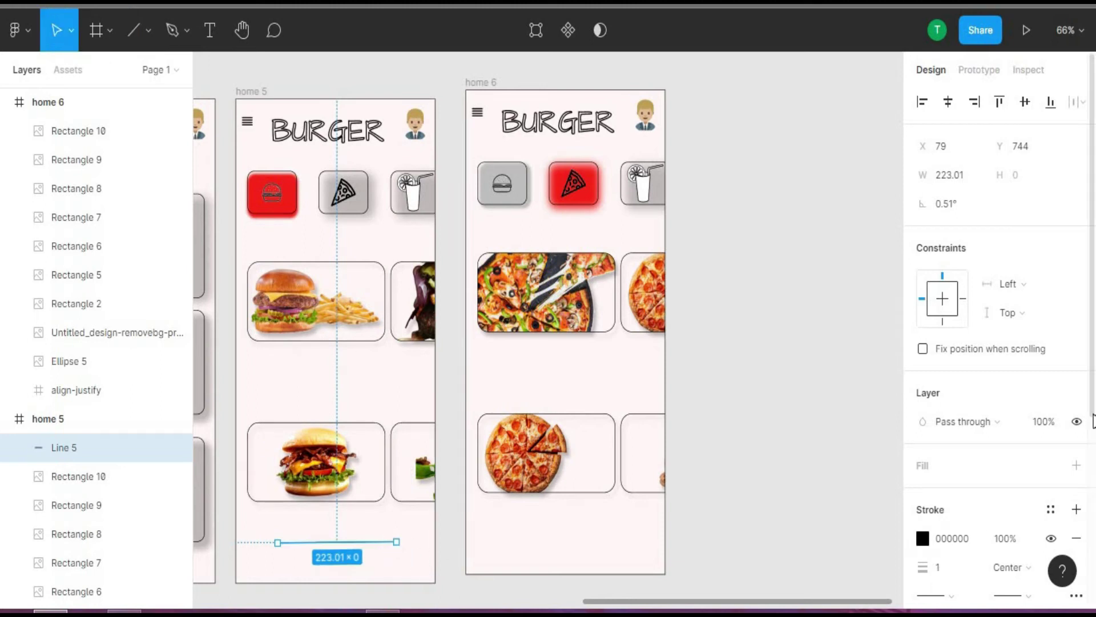
# Step: Add a drop shadow and a fill to the line
pyautogui.scroll(-4, 1033, 423)
pyautogui.click(1076, 397)
pyautogui.click(939, 353)
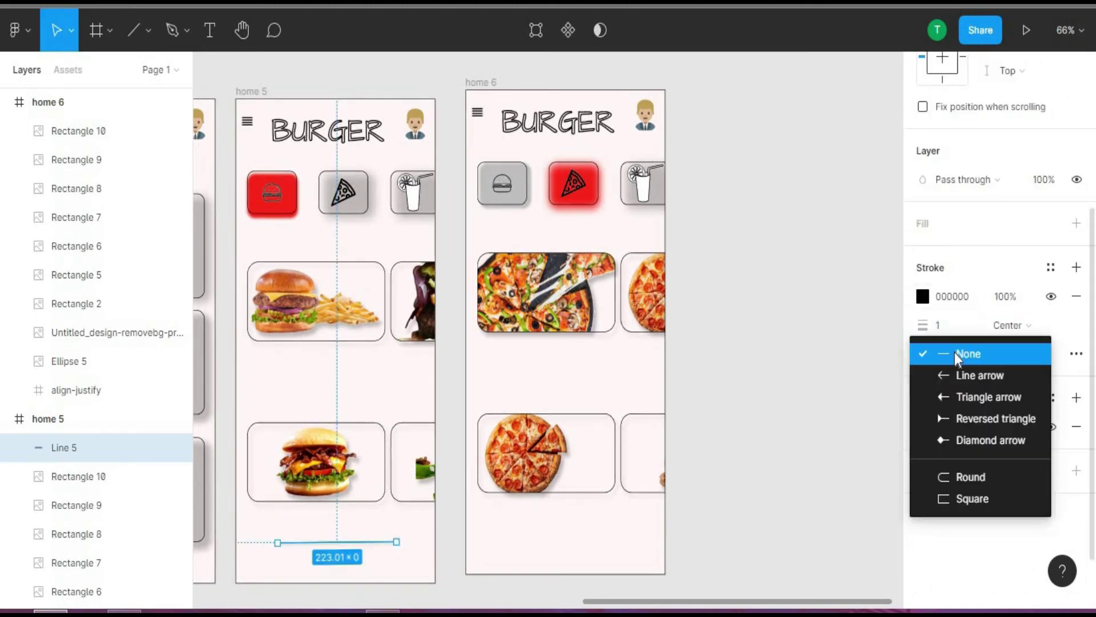
pyautogui.click(1012, 354)
pyautogui.click(1076, 223)
pyautogui.scroll(-2, 982, 173)
# Step: Try inner shadow, layer blur and background blur effects, then keep drop shadow
pyautogui.click(971, 353)
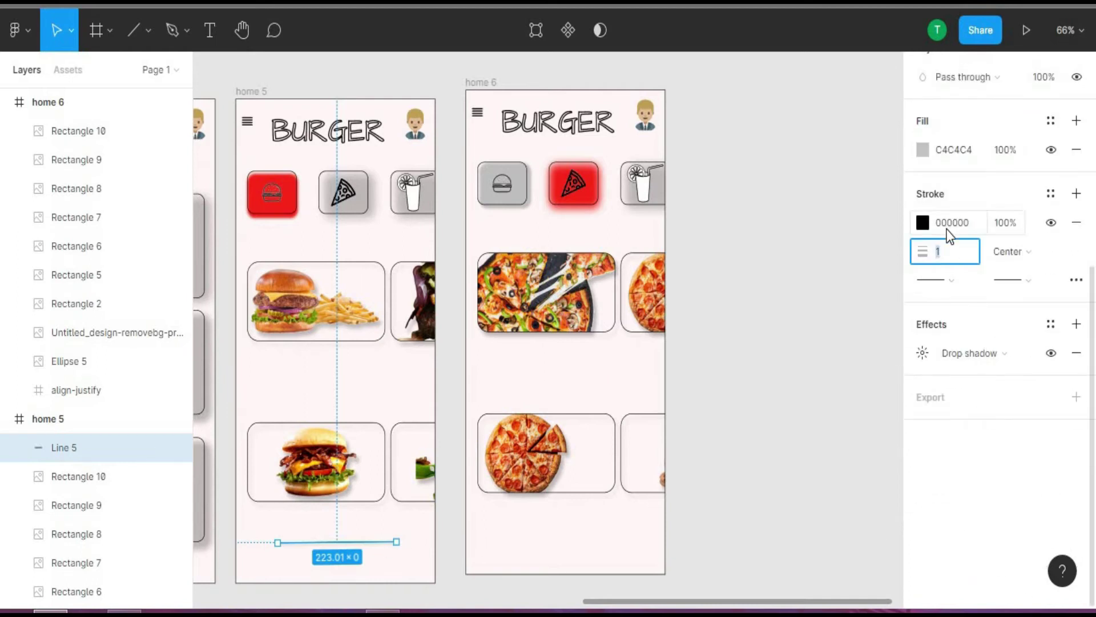
pyautogui.click(971, 353)
pyautogui.click(965, 329)
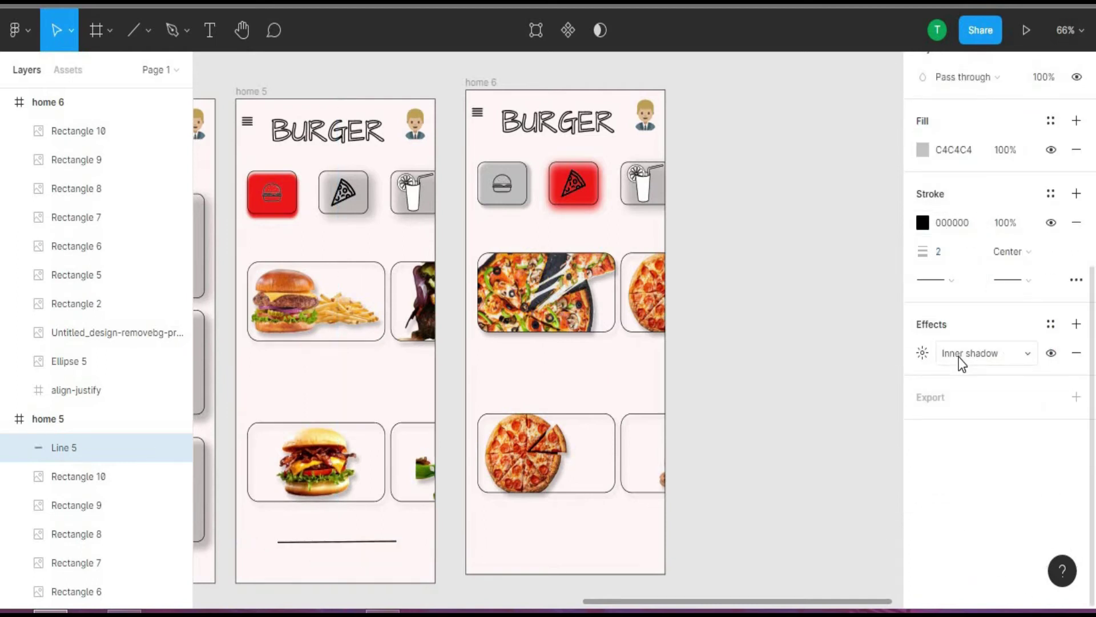
pyautogui.click(965, 355)
pyautogui.click(964, 395)
pyautogui.click(971, 353)
pyautogui.click(963, 378)
pyautogui.click(971, 353)
pyautogui.click(965, 309)
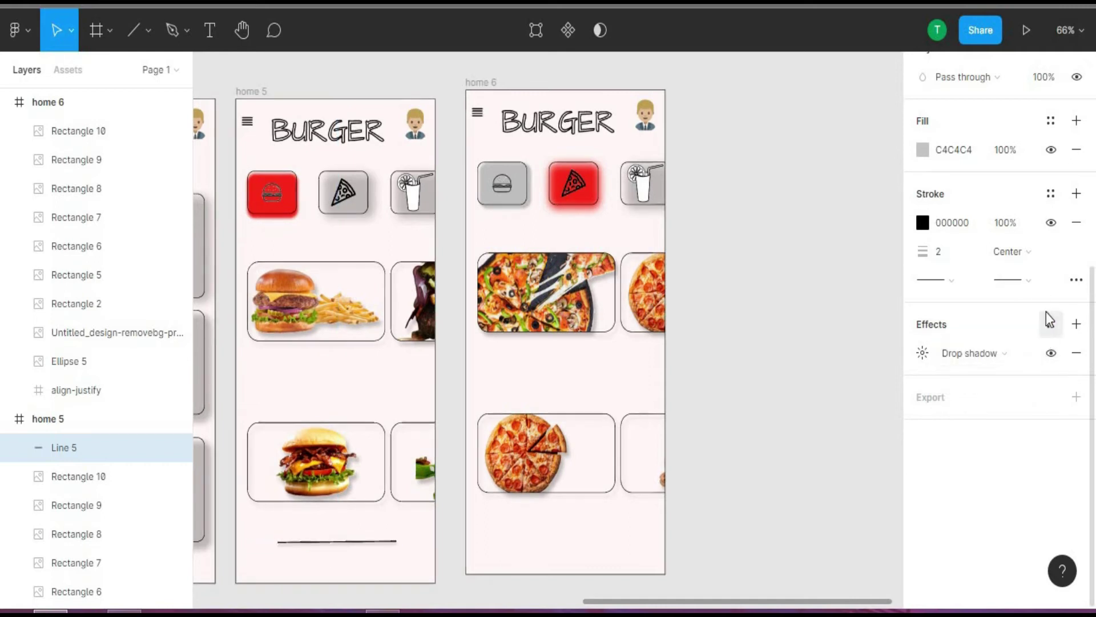
# Step: Review stroke colour styles and blend mode, and nudge the line's end point
pyautogui.click(923, 223)
pyautogui.click(1050, 193)
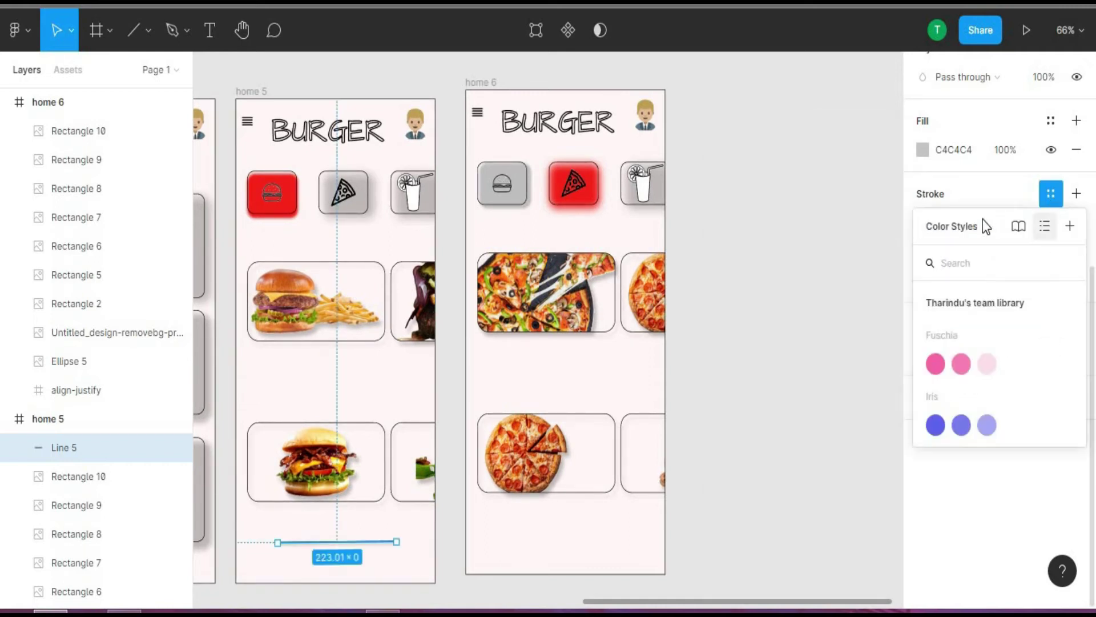
pyautogui.scroll(3, 982, 219)
pyautogui.scroll(-2, 965, 226)
pyautogui.scroll(2, 996, 229)
pyautogui.click(971, 222)
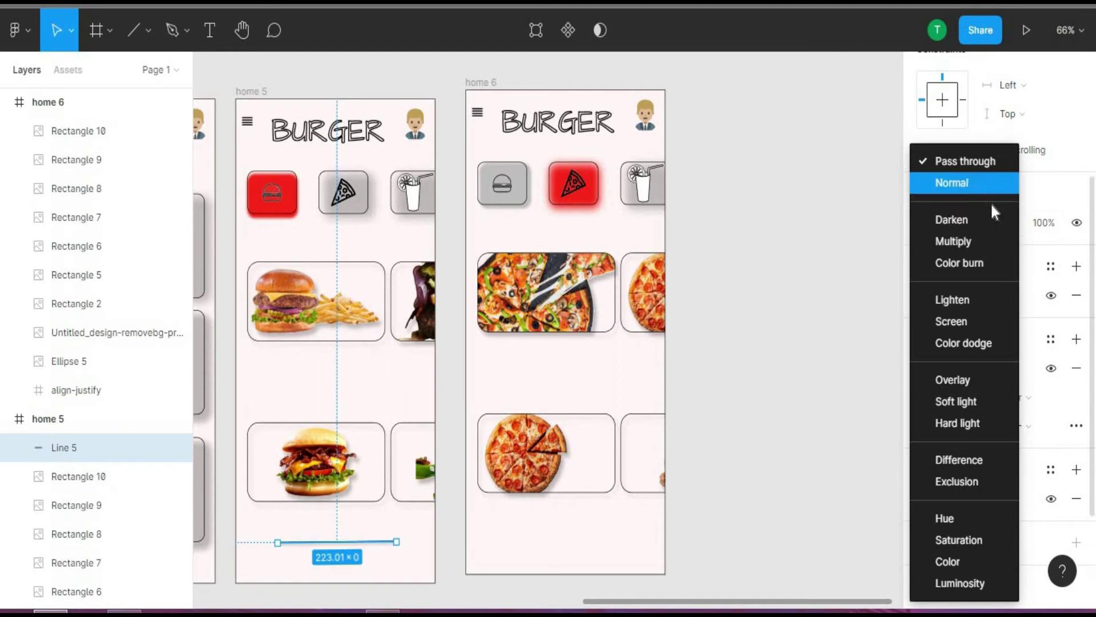
pyautogui.moveTo(392, 542); pyautogui.dragTo(396, 541)
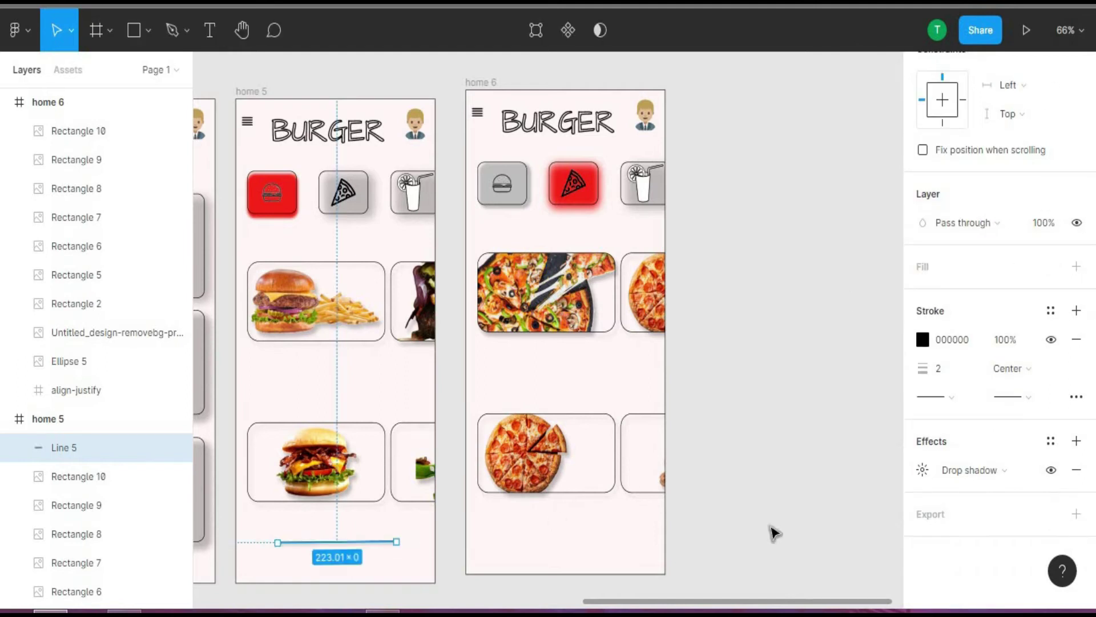
pyautogui.click(948, 395)
# Step: Give the line a grey CCCCCC fill
pyautogui.click(1077, 267)
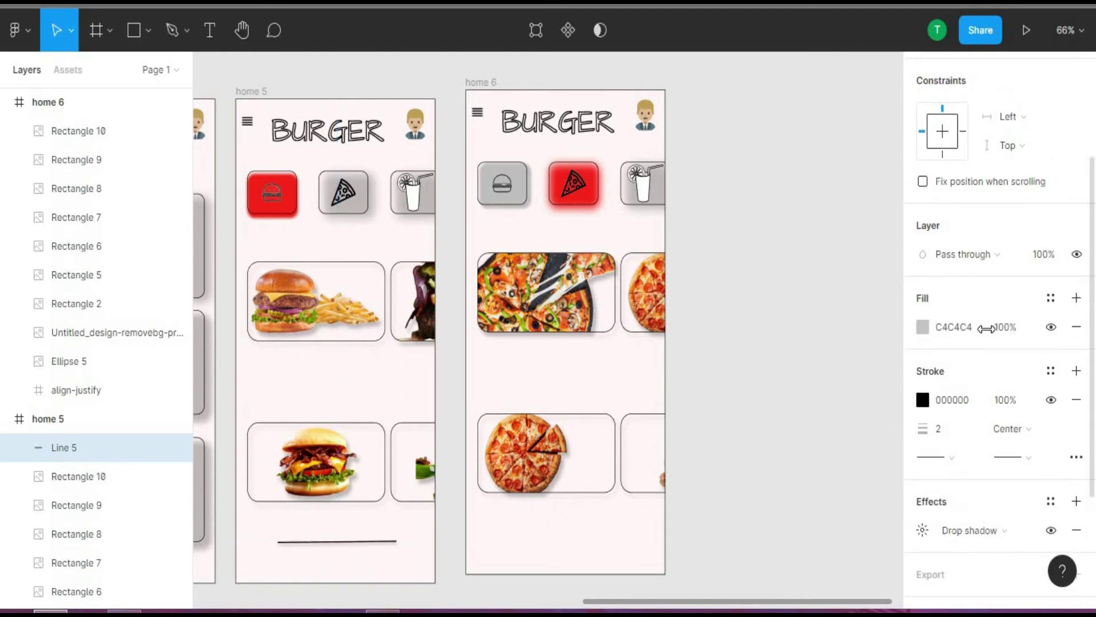
pyautogui.click(923, 326)
pyautogui.write('CCCCCC')
pyautogui.press('Return')
pyautogui.click(885, 139)
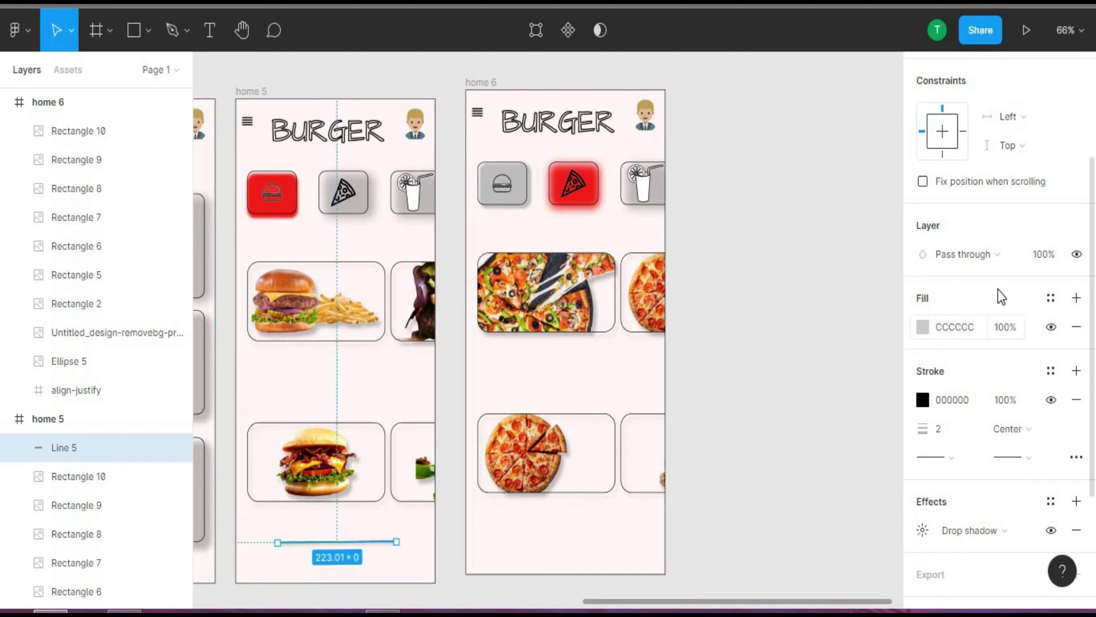
pyautogui.scroll(-5, 1026, 254)
pyautogui.click(970, 363)
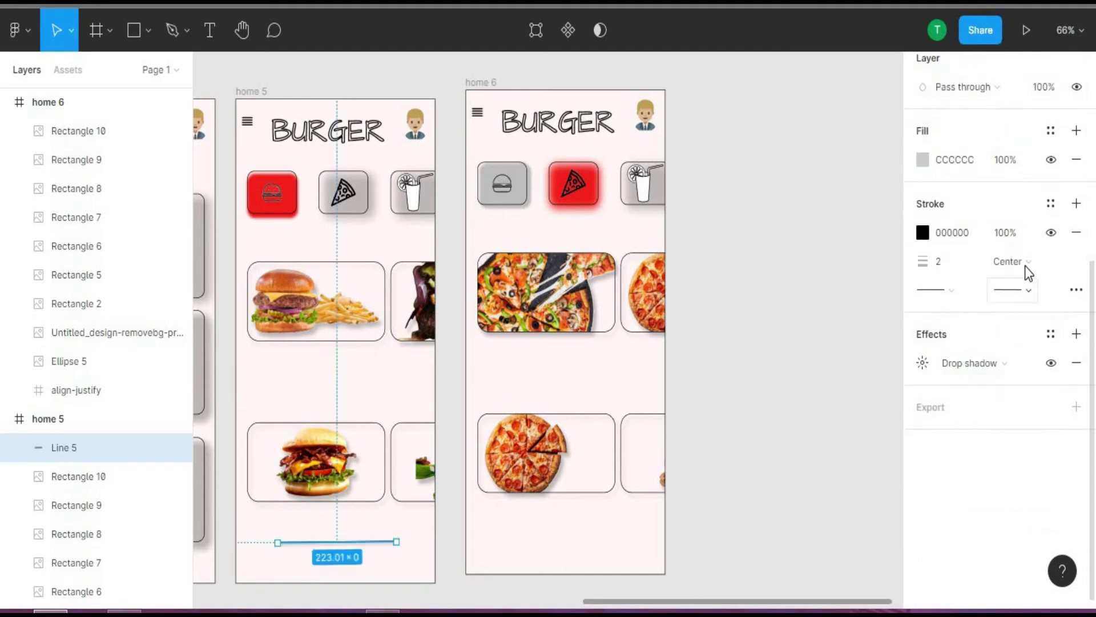
pyautogui.scroll(5, 1092, 191)
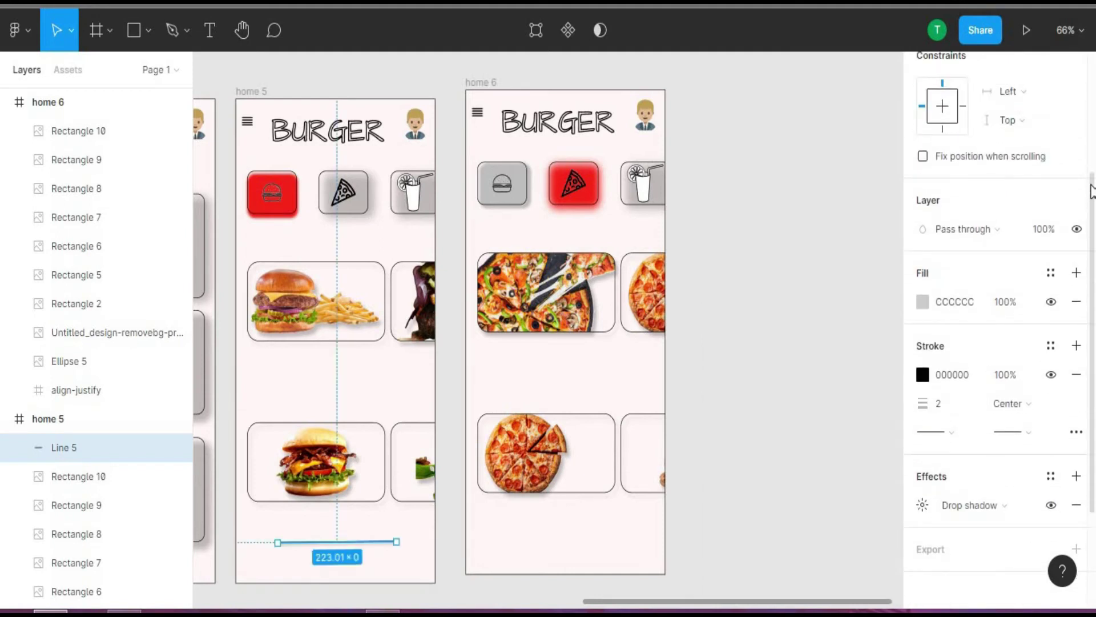
pyautogui.scroll(1, 1093, 192)
# Step: Align the line's 2-px stroke Inside and review the saved colour styles
pyautogui.click(1011, 429)
pyautogui.click(1011, 451)
pyautogui.click(1027, 430)
pyautogui.click(1051, 370)
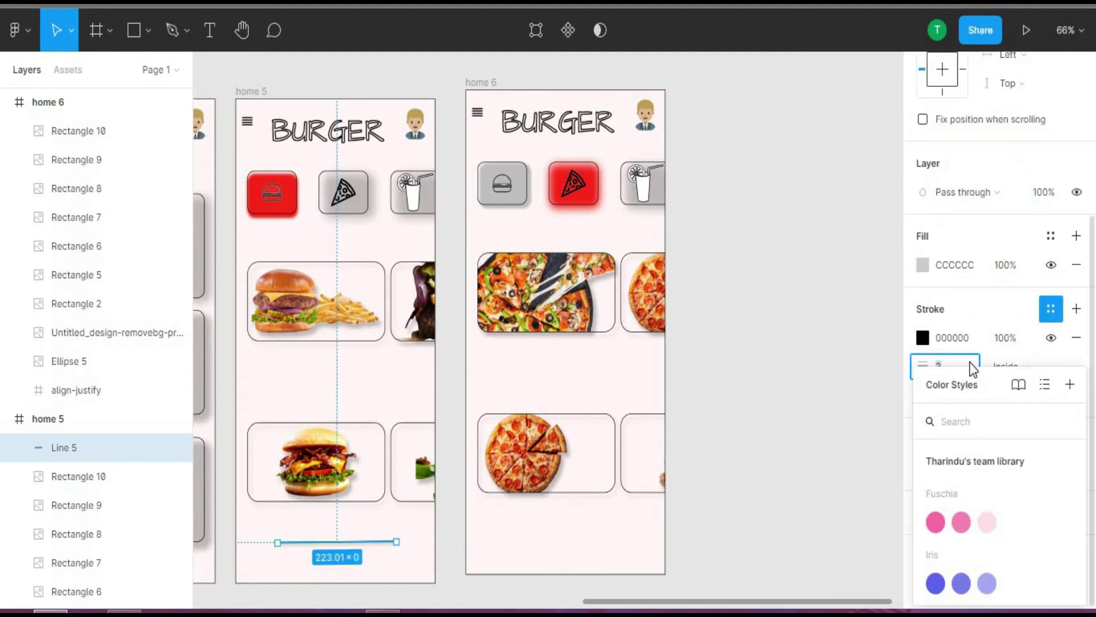
pyautogui.scroll(8, 971, 321)
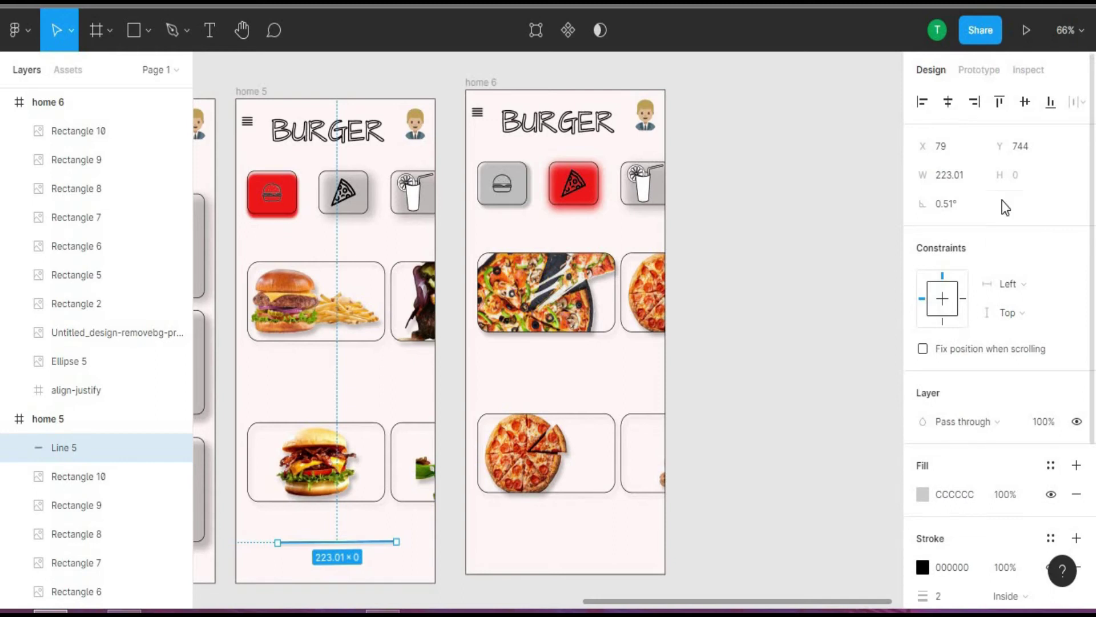
pyautogui.scroll(-8, 955, 509)
# Step: Set a Line arrow end cap with no start cap, then deselect the arrow
pyautogui.click(1022, 394)
pyautogui.click(970, 417)
pyautogui.click(943, 398)
pyautogui.click(964, 371)
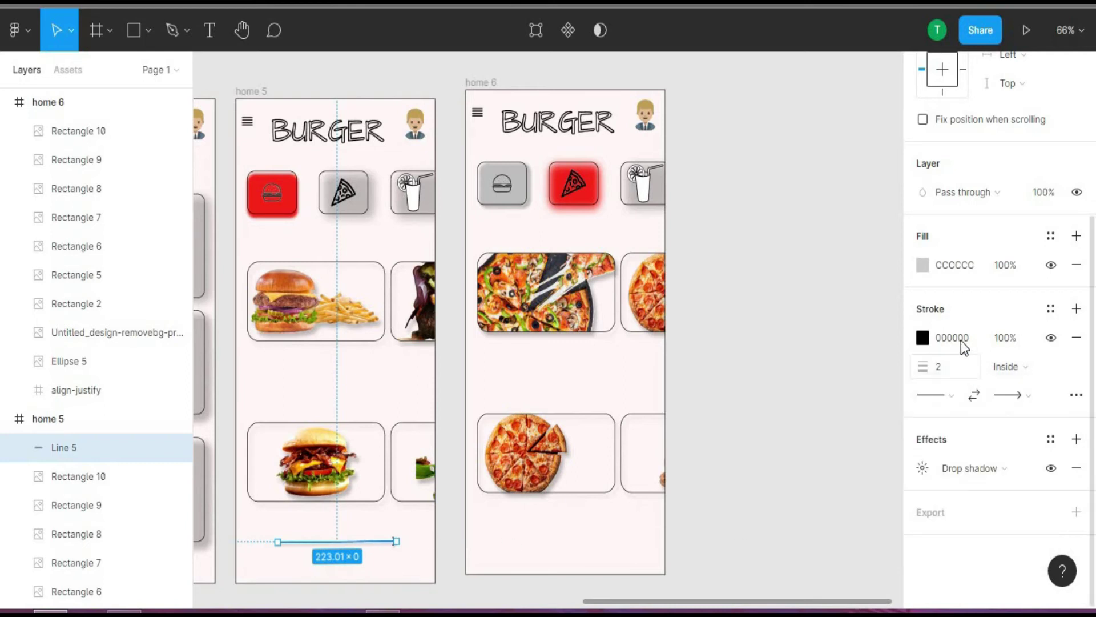
pyautogui.click(922, 468)
pyautogui.press('Escape')
pyautogui.click(743, 474)
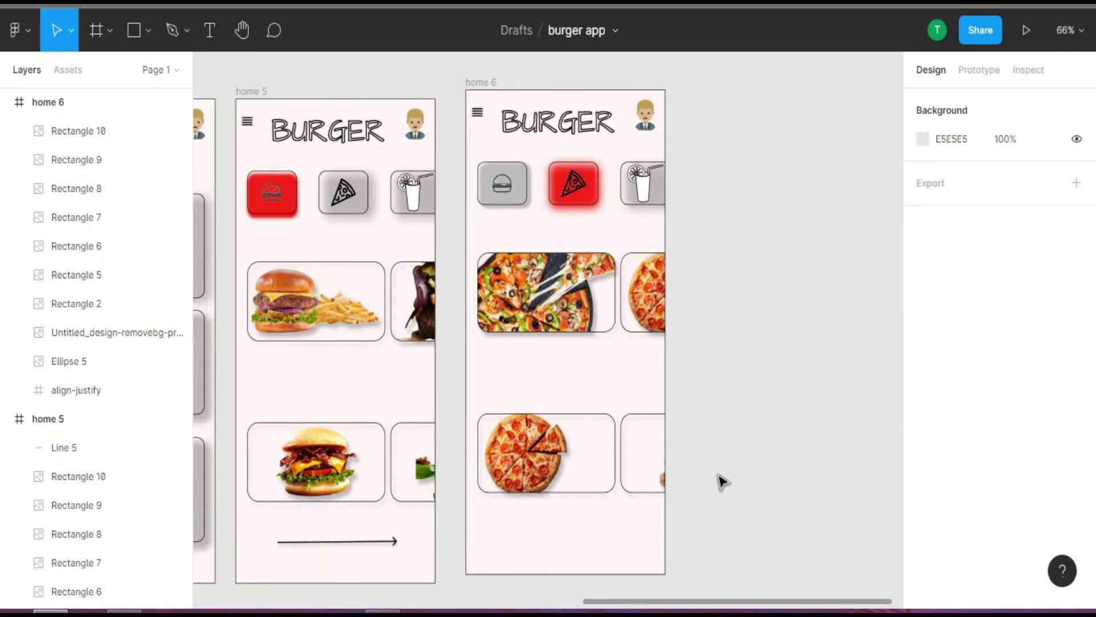
# Step: Copy the arrow line from home 5 and paste it into home 6
pyautogui.click(375, 552)
pyautogui.rightClick(312, 564)
pyautogui.click(514, 544)
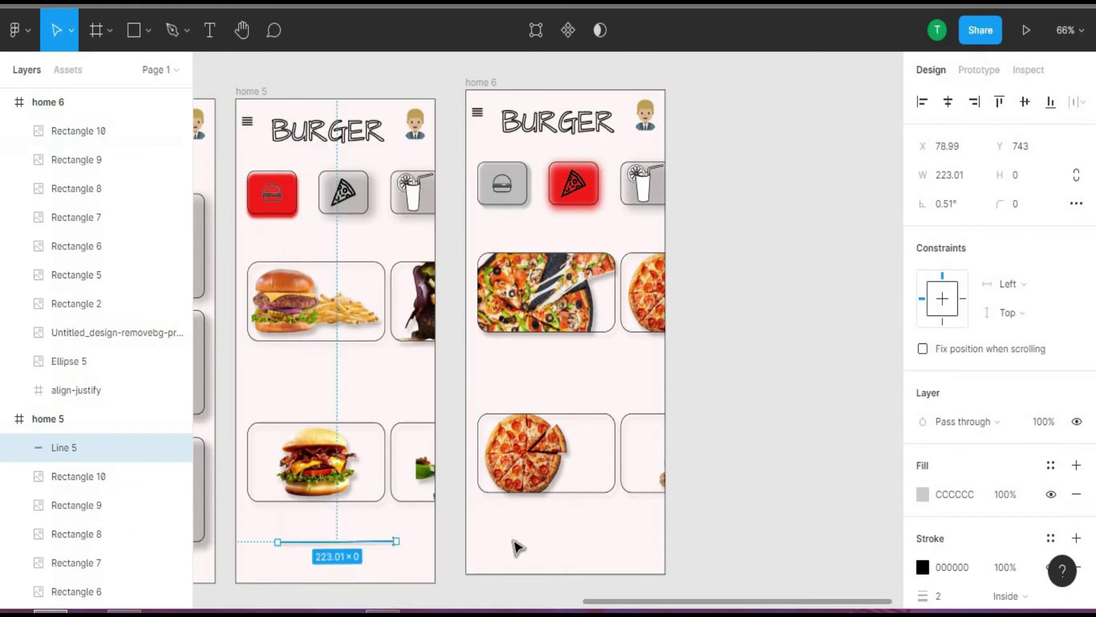
pyautogui.click(550, 410)
pyautogui.hotkey('ctrl', 'v')
pyautogui.click(717, 509)
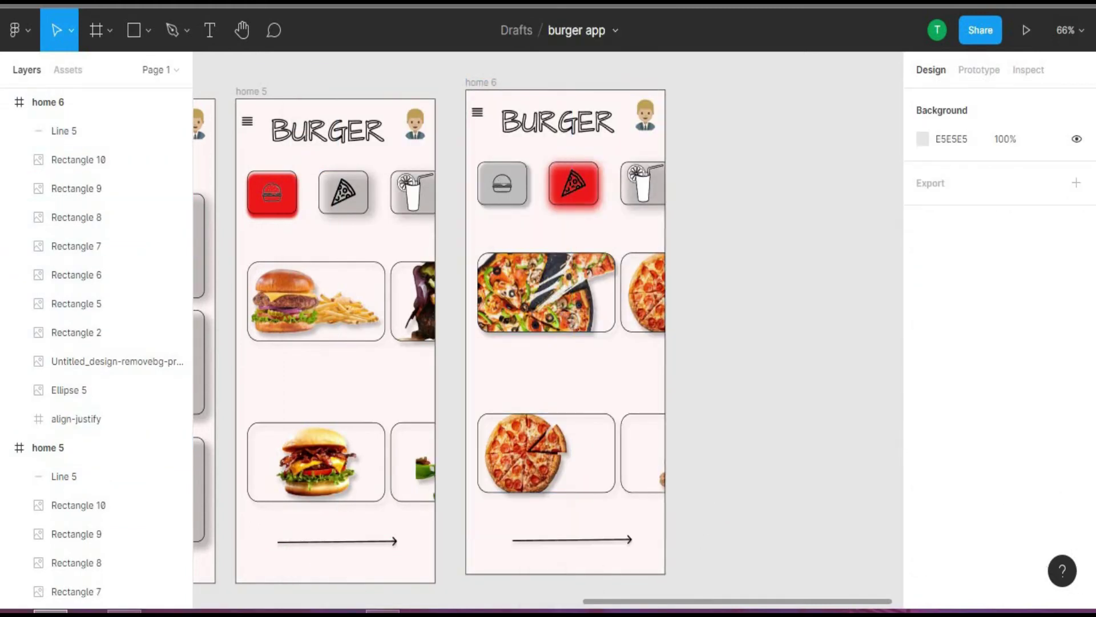
# Step: Duplicate the home 6 frame as home 7 on the empty canvas
pyautogui.click(479, 82)
pyautogui.rightClick(466, 86)
pyautogui.rightClick(731, 146)
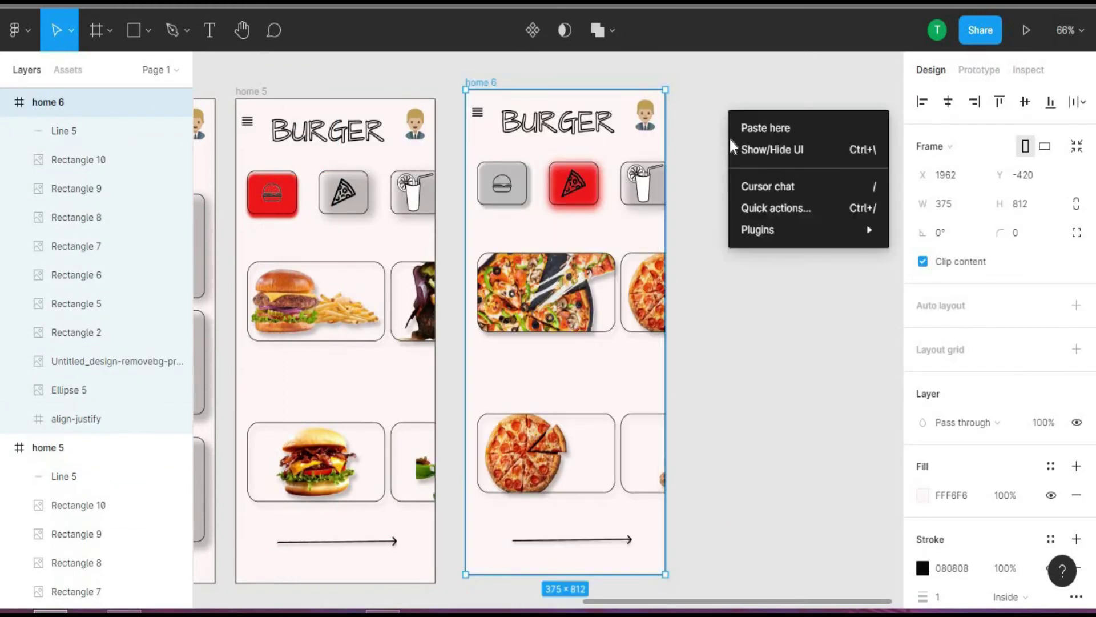
pyautogui.click(765, 128)
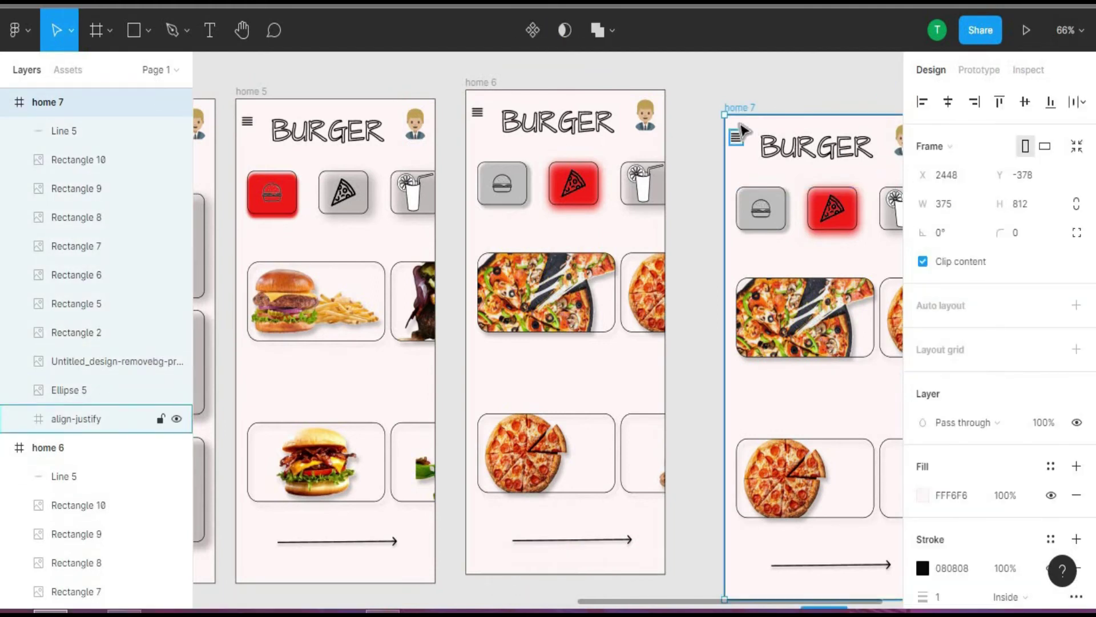
pyautogui.moveTo(742, 131); pyautogui.dragTo(709, 107)
# Step: Reposition home 6 and home 7 so the two screens sit level
pyautogui.hscroll(3, 560, 359)
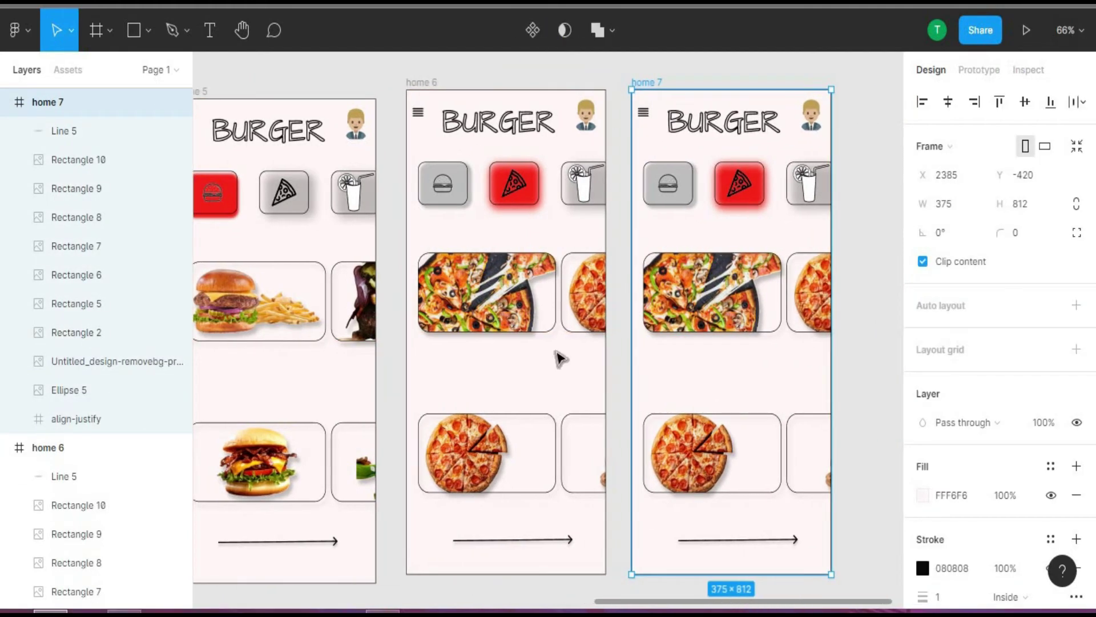
pyautogui.click(560, 358)
pyautogui.doubleClick(497, 122)
pyautogui.press('Escape')
pyautogui.press('Escape')
pyautogui.moveTo(503, 371); pyautogui.dragTo(500, 380)
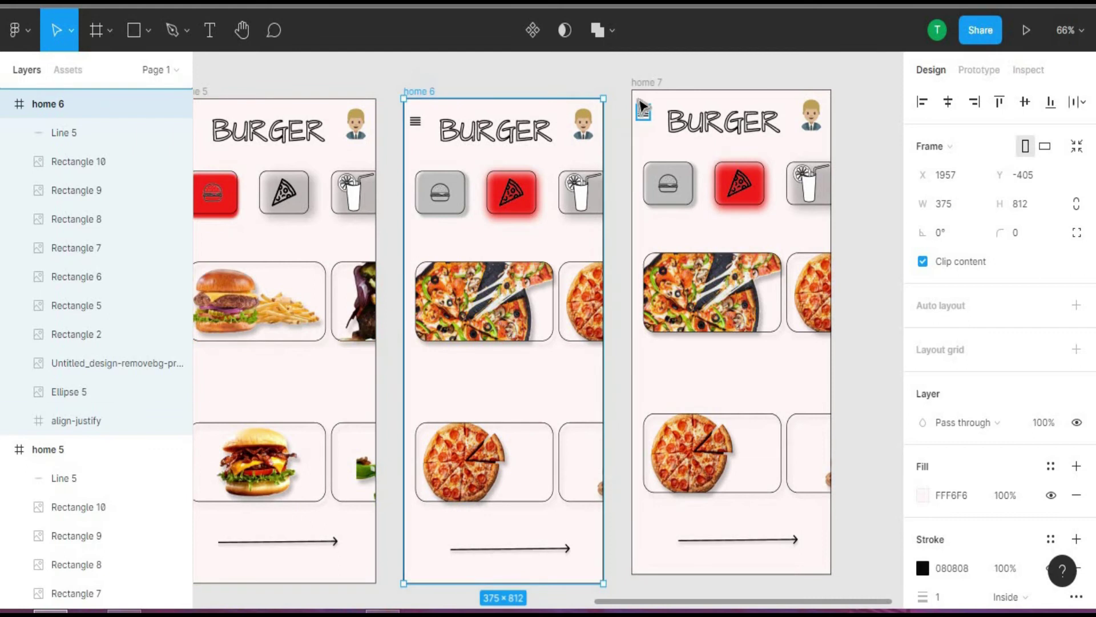
pyautogui.click(52, 102)
pyautogui.moveTo(648, 94); pyautogui.dragTo(657, 118)
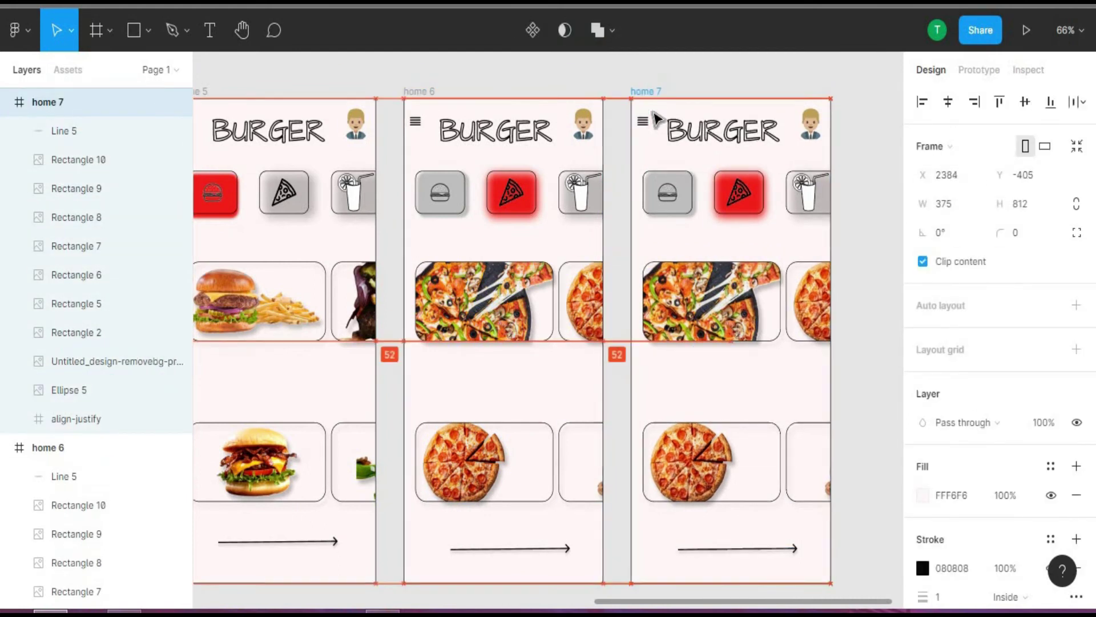
pyautogui.scroll(-1, 869, 439)
# Step: Give the drink button on home 7 a red F01818 drop shadow
pyautogui.doubleClick(821, 183)
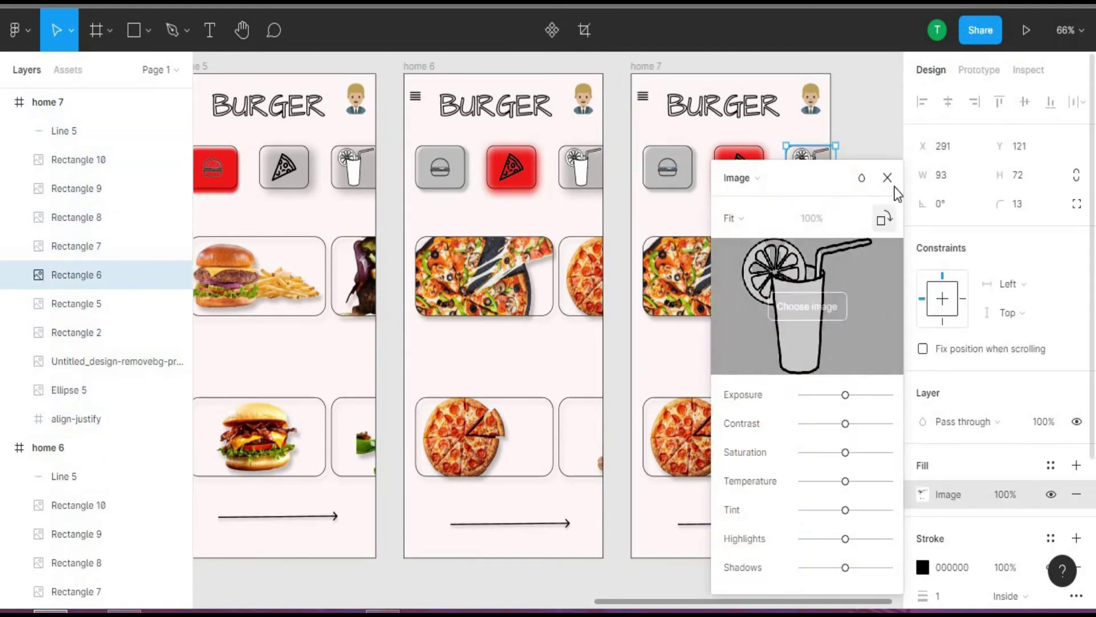
pyautogui.click(884, 175)
pyautogui.click(924, 468)
pyautogui.click(730, 528)
pyautogui.click(538, 543)
pyautogui.write('1')
pyautogui.click(864, 472)
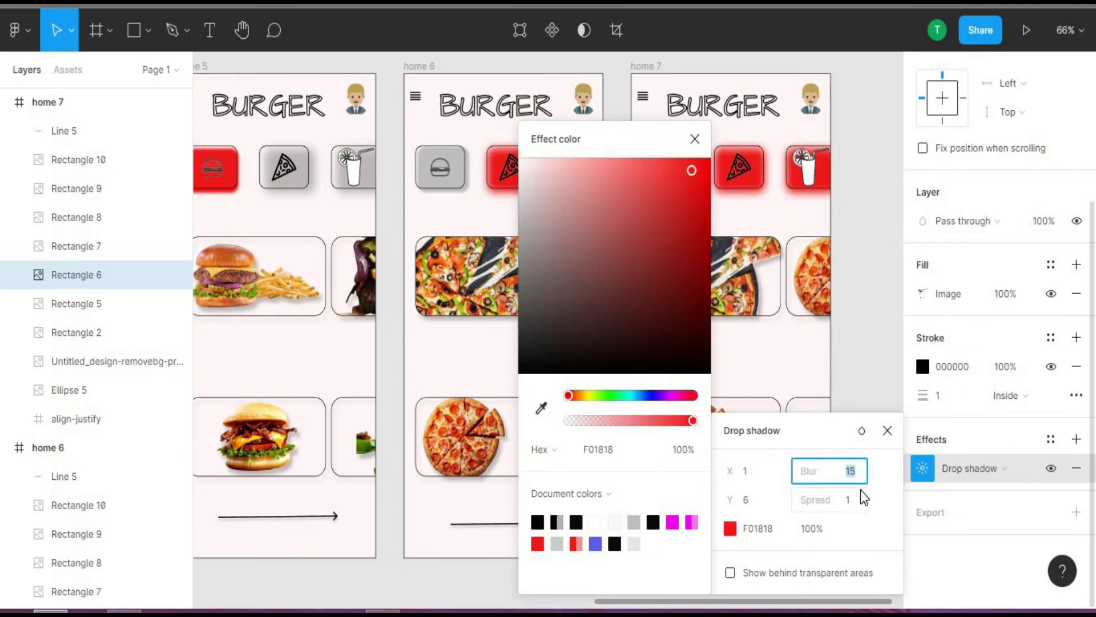
# Step: Start the pizza button's grey E5E5E5 shadow with X offset 12 and blur 18
pyautogui.click(758, 181)
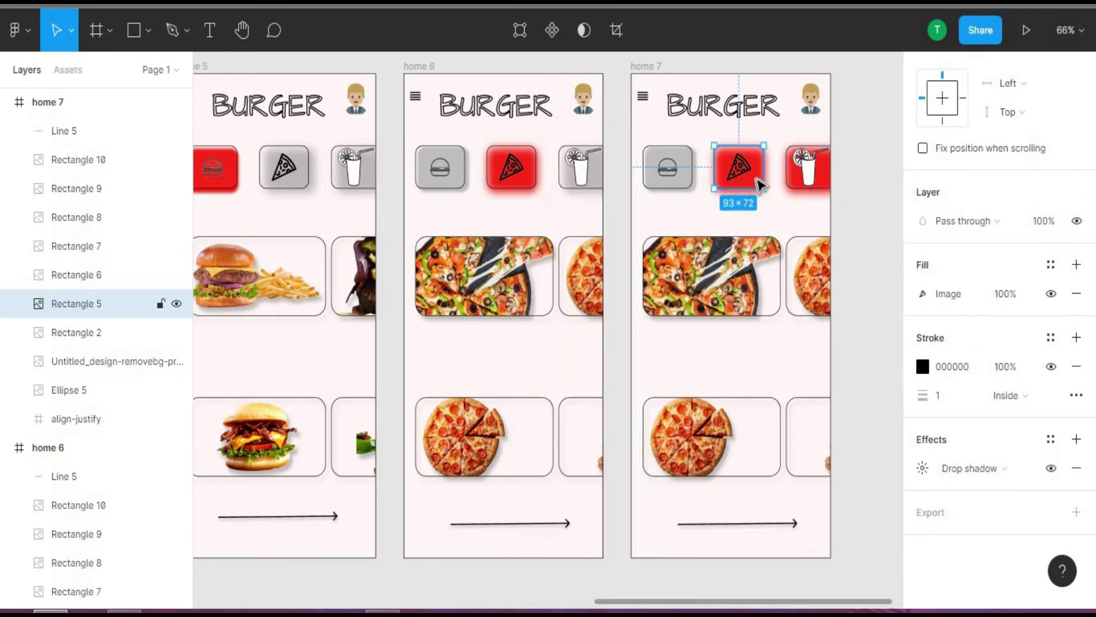
pyautogui.doubleClick(754, 180)
pyautogui.click(923, 468)
pyautogui.click(730, 529)
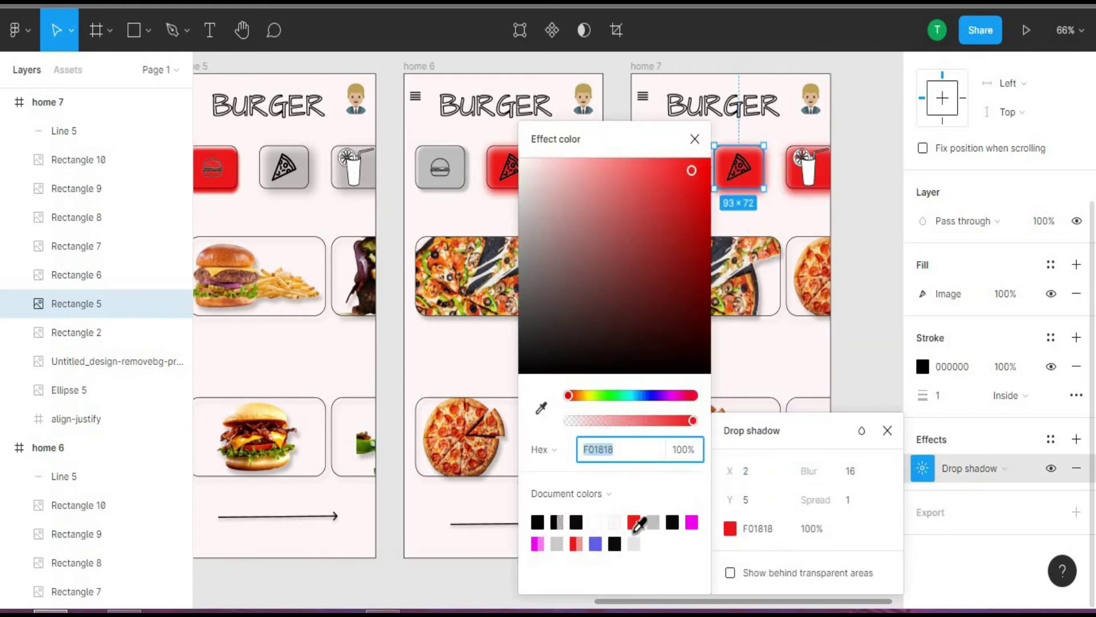
pyautogui.click(634, 555)
pyautogui.click(756, 479)
pyautogui.write('12')
pyautogui.click(858, 471)
pyautogui.write('18')
# Step: Set the pizza shadow's Y offset to 2 and blur to 14
pyautogui.click(518, 526)
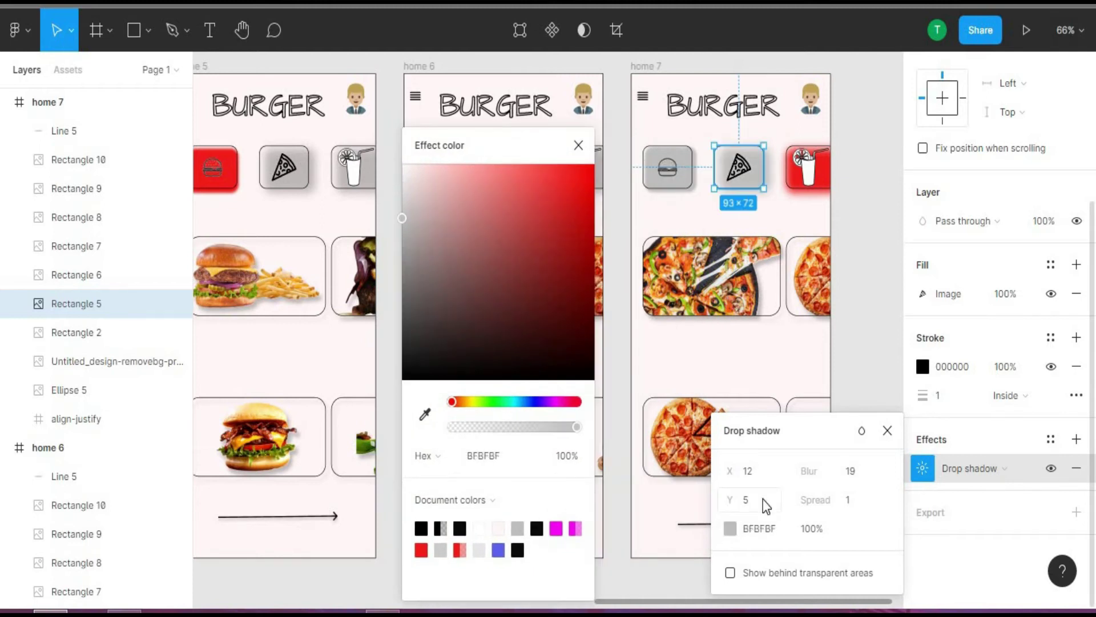
pyautogui.click(761, 500)
pyautogui.write('-1')
pyautogui.press('Return')
pyautogui.write('2')
pyautogui.click(859, 471)
pyautogui.write('14')
pyautogui.press('Return')
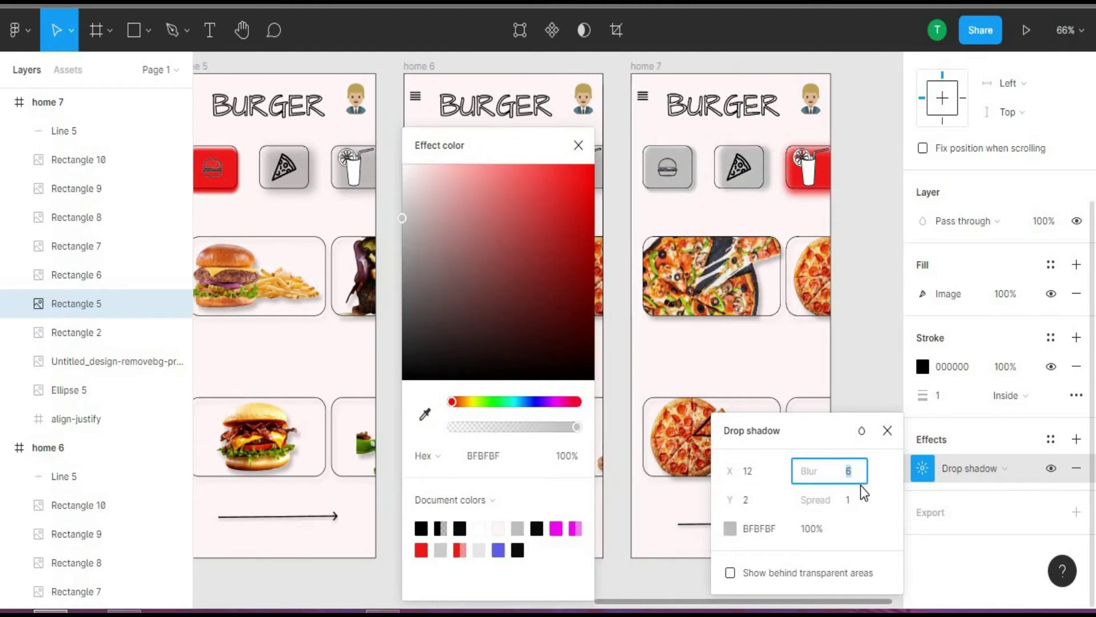
# Step: Finish the pizza shadow with X offset 10 and spread 0
pyautogui.write('11')
pyautogui.click(852, 502)
pyautogui.write('-4')
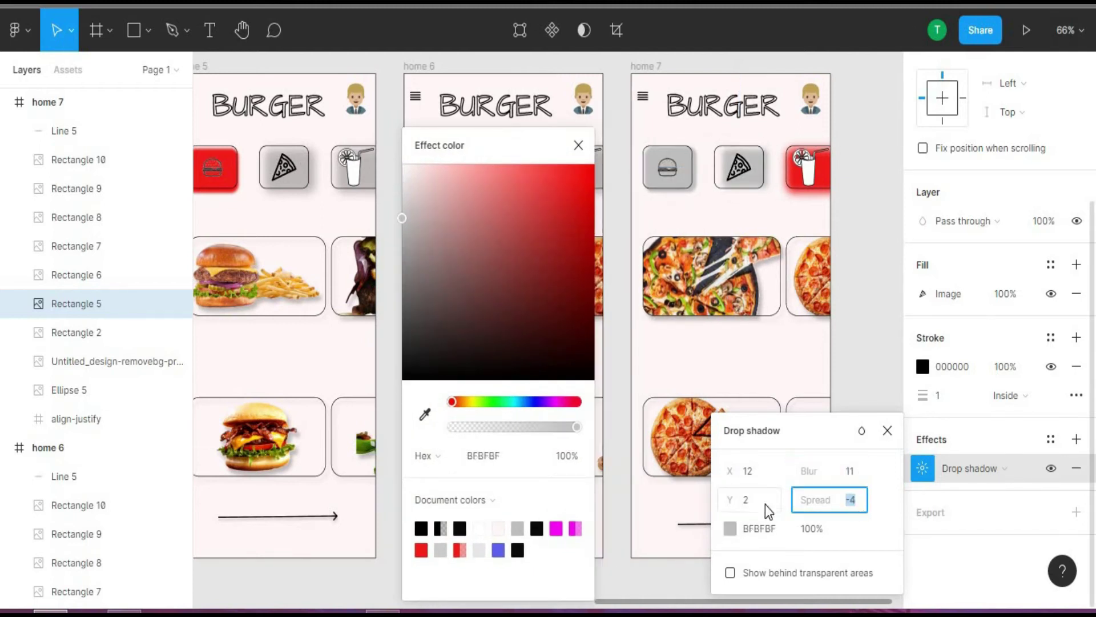
pyautogui.click(758, 478)
pyautogui.write('14')
pyautogui.press('Return')
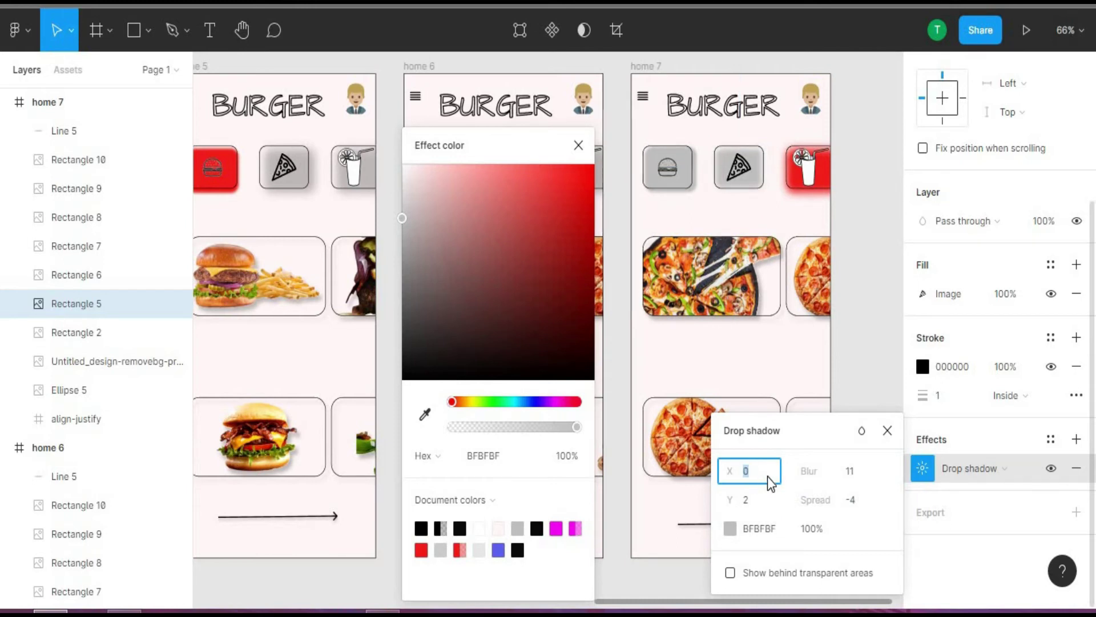
pyautogui.write('10')
pyautogui.press('Return')
pyautogui.click(862, 502)
pyautogui.write('0')
pyautogui.press('Return')
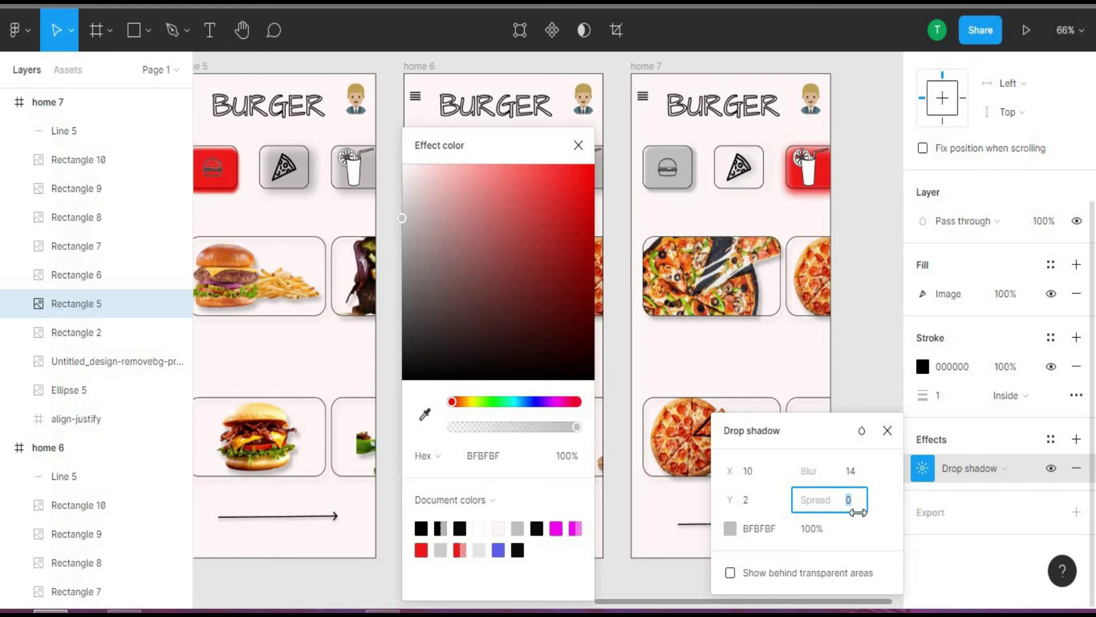
pyautogui.press('Escape')
# Step: Replace the pizza category button with a pasted burger-button copy showing the pizza slice icon
pyautogui.click(820, 374)
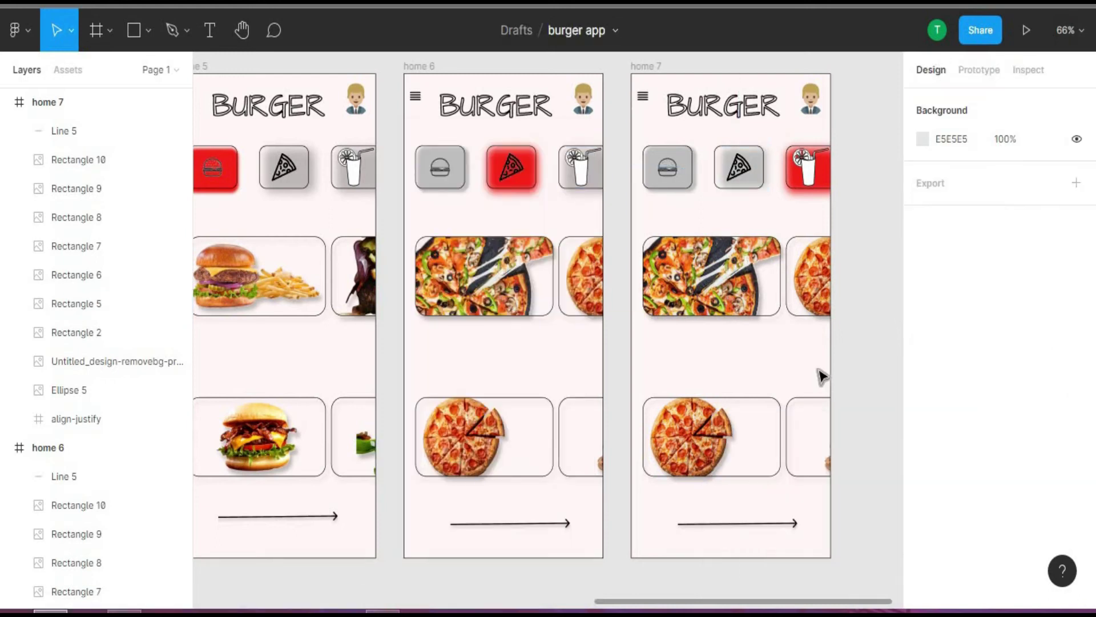
pyautogui.click(667, 167)
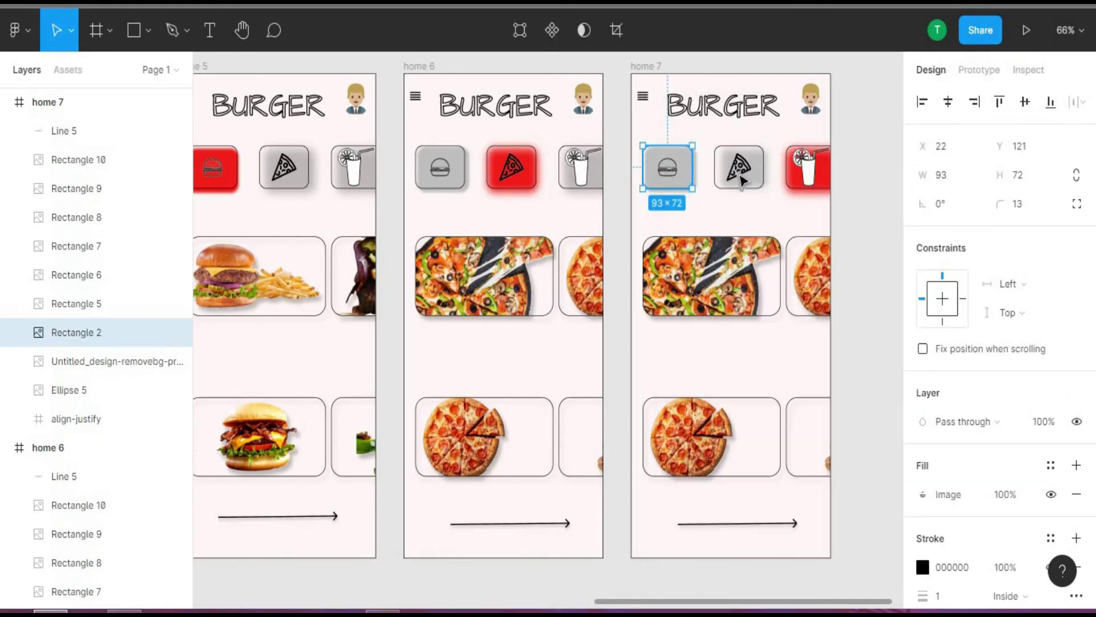
pyautogui.click(739, 167)
pyautogui.press('Delete')
pyautogui.hotkey('ctrl', 'v')
pyautogui.moveTo(760, 194); pyautogui.dragTo(742, 171)
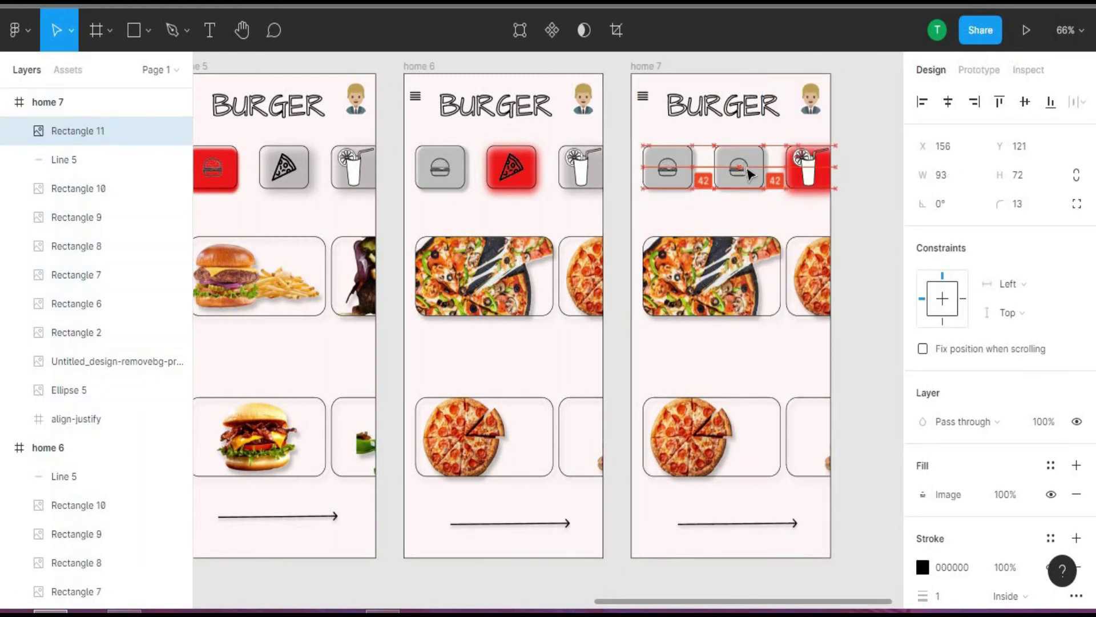
pyautogui.doubleClick(745, 170)
pyautogui.click(805, 306)
pyautogui.click(521, 239)
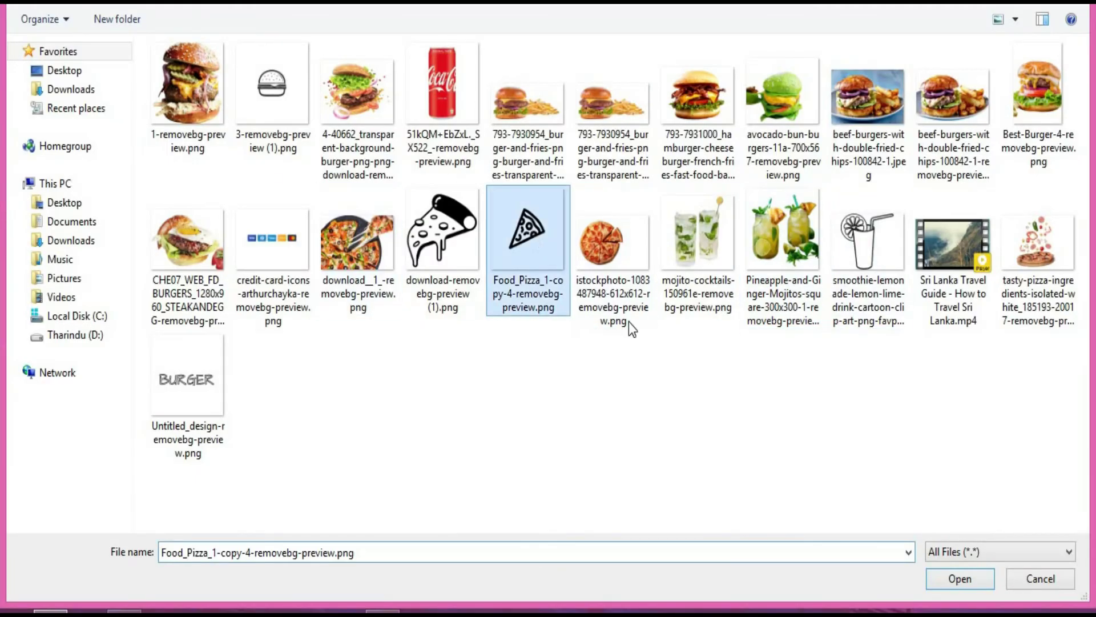
pyautogui.click(965, 578)
pyautogui.press('Escape')
# Step: Fill the large pizza card with the pineapple and ginger mojitos image, kept in Fill mode
pyautogui.click(782, 221)
pyautogui.doubleClick(737, 289)
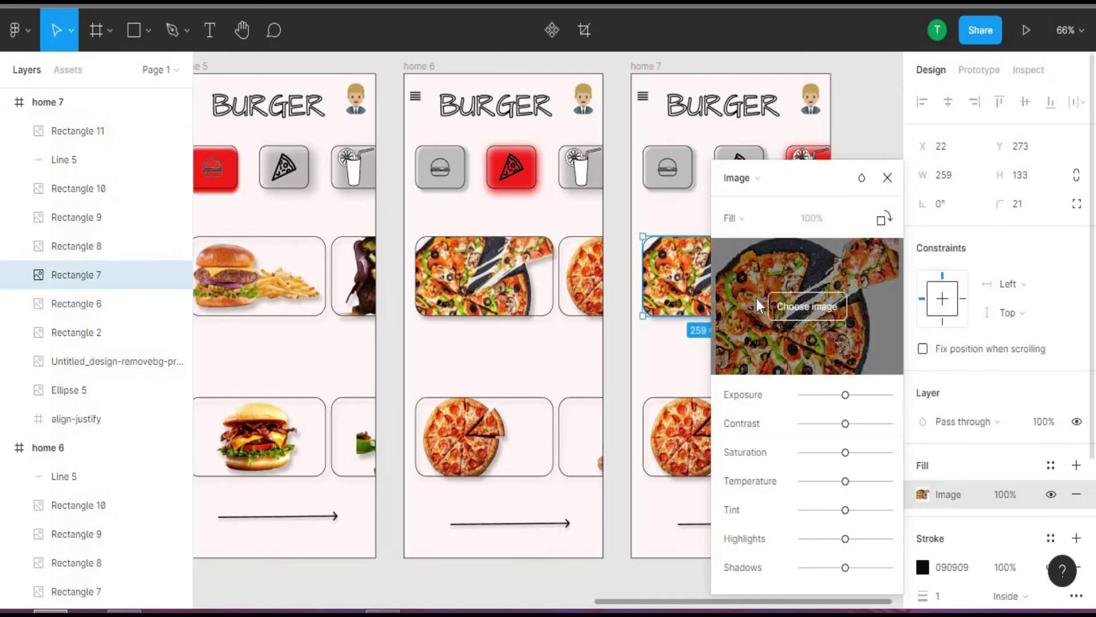
pyautogui.click(748, 305)
pyautogui.click(784, 245)
pyautogui.click(960, 578)
pyautogui.click(739, 218)
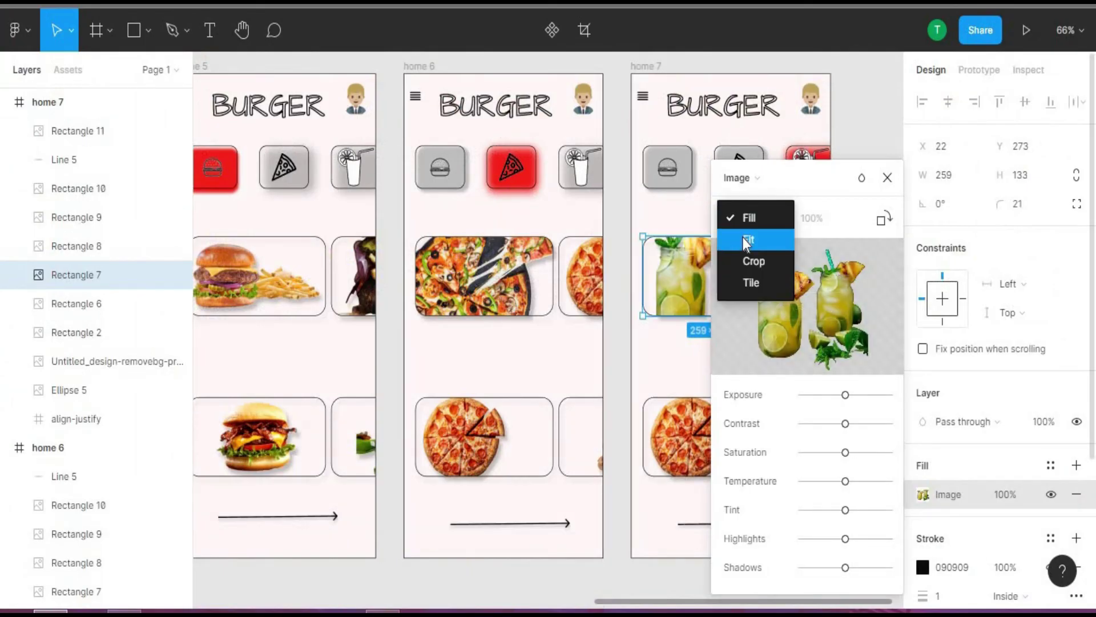
pyautogui.click(743, 239)
pyautogui.click(740, 218)
pyautogui.click(750, 196)
# Step: Swap the next card's image for mojito cocktails and the lower card's for a Coca-Cola can
pyautogui.click(887, 177)
pyautogui.doubleClick(803, 306)
pyautogui.click(802, 307)
pyautogui.click(697, 234)
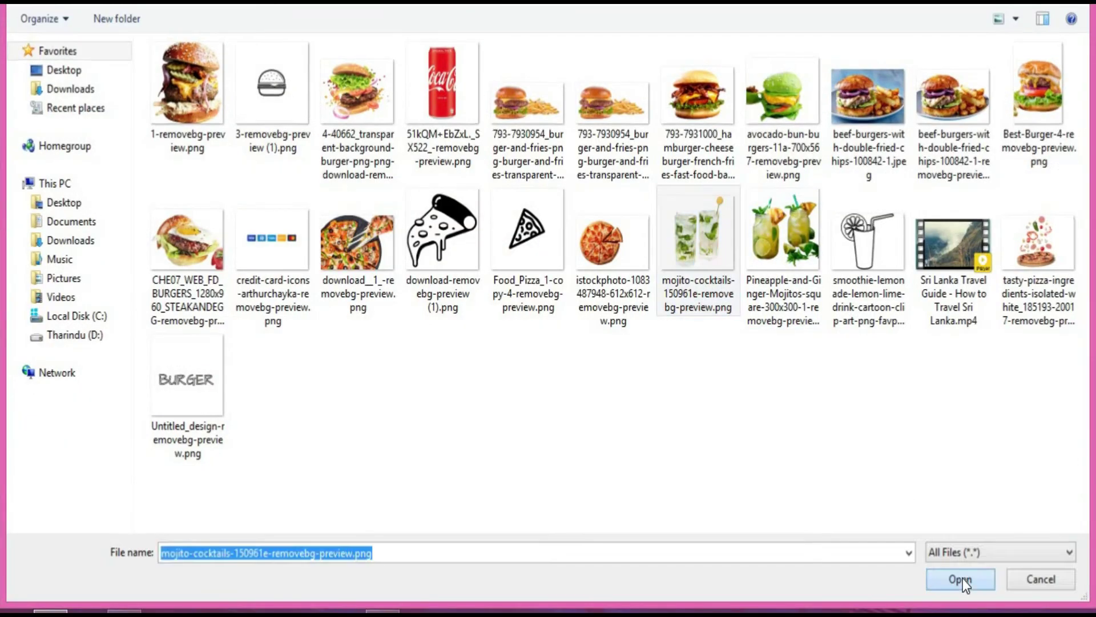
pyautogui.click(963, 578)
pyautogui.click(706, 442)
pyautogui.click(921, 495)
pyautogui.click(802, 307)
pyautogui.click(435, 86)
pyautogui.click(960, 579)
# Step: Replace the remaining pizza card's image with the pineapple mojitos picture
pyautogui.click(887, 178)
pyautogui.click(827, 455)
pyautogui.click(921, 494)
pyautogui.click(800, 306)
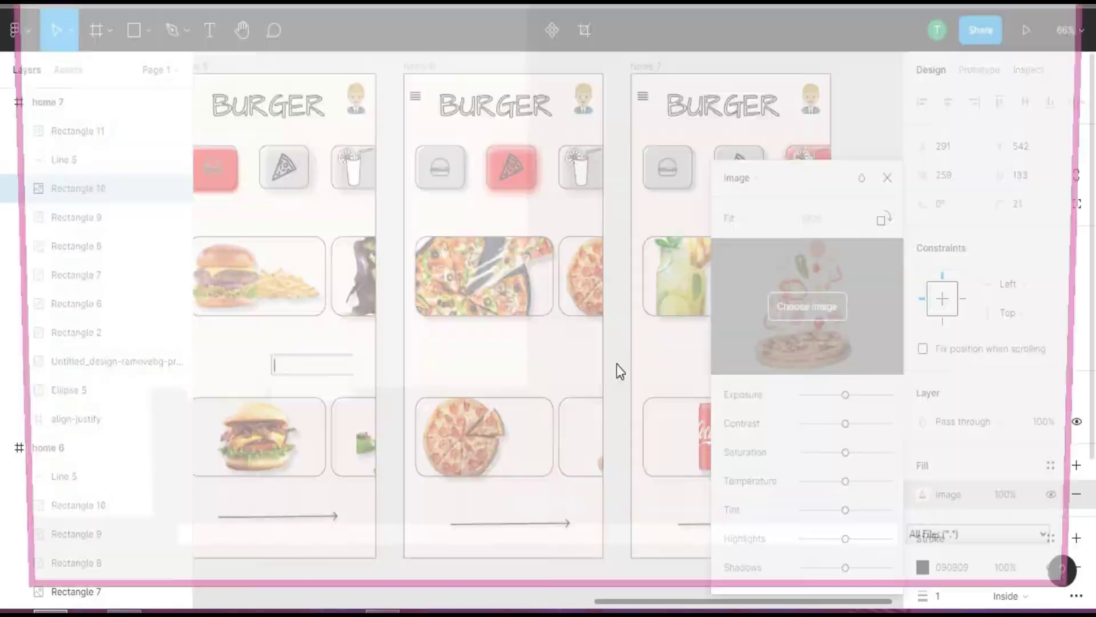
pyautogui.click(788, 251)
pyautogui.click(782, 240)
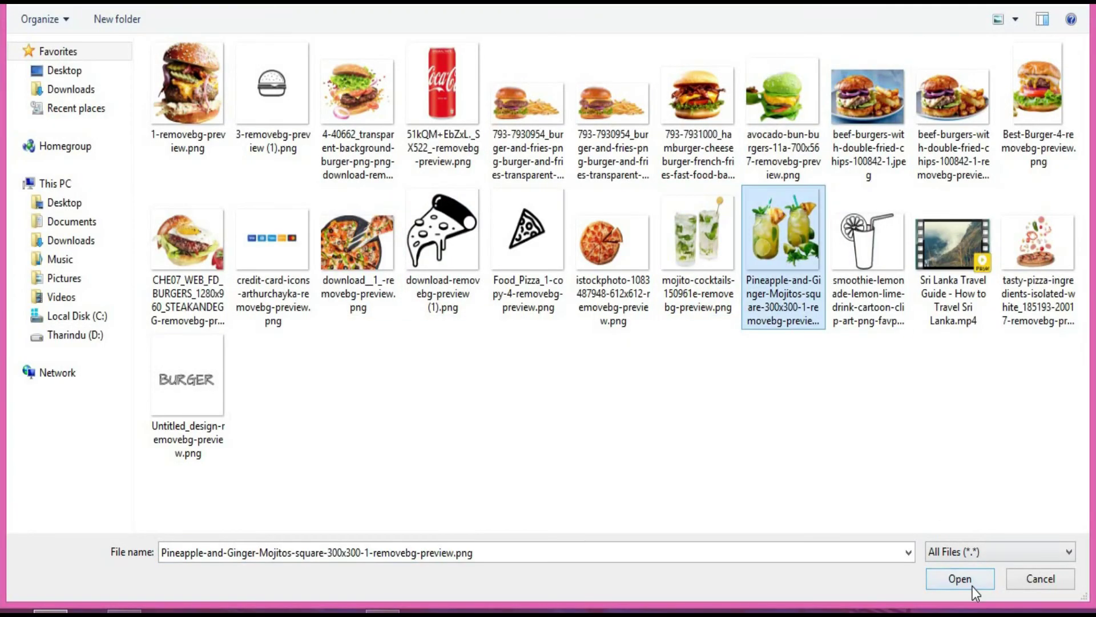
pyautogui.click(965, 580)
# Step: Paste a copy of the home 2 login screen beside home 7 as home 8, aligned with the others
pyautogui.moveTo(687, 606); pyautogui.dragTo(352, 606)
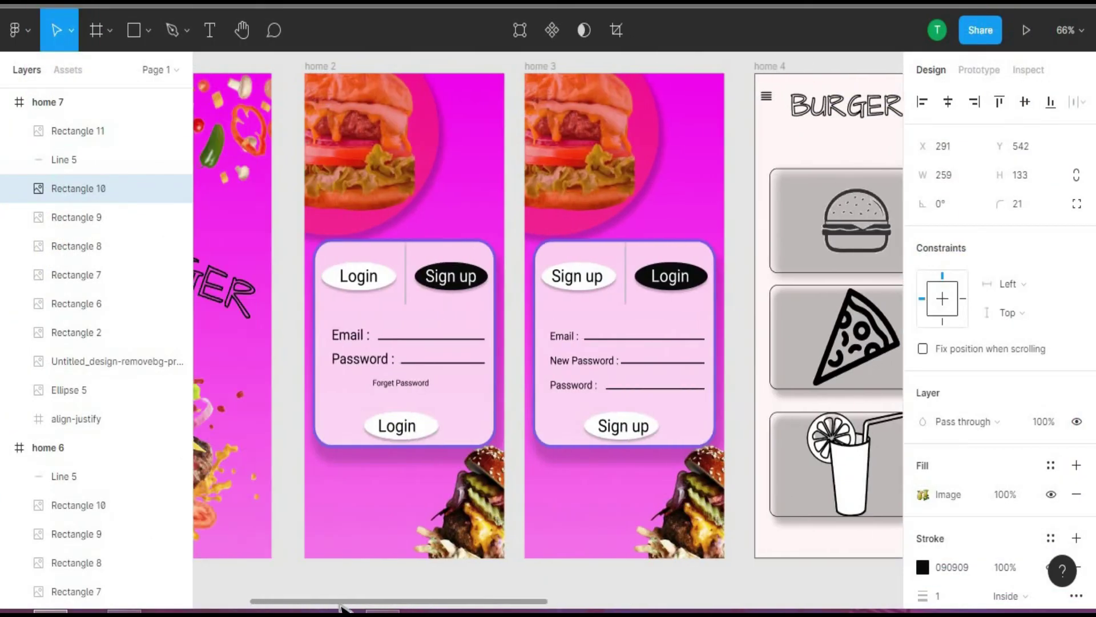
pyautogui.press('Escape')
pyautogui.scroll(-10, 101, 281)
pyautogui.scroll(7, 100, 281)
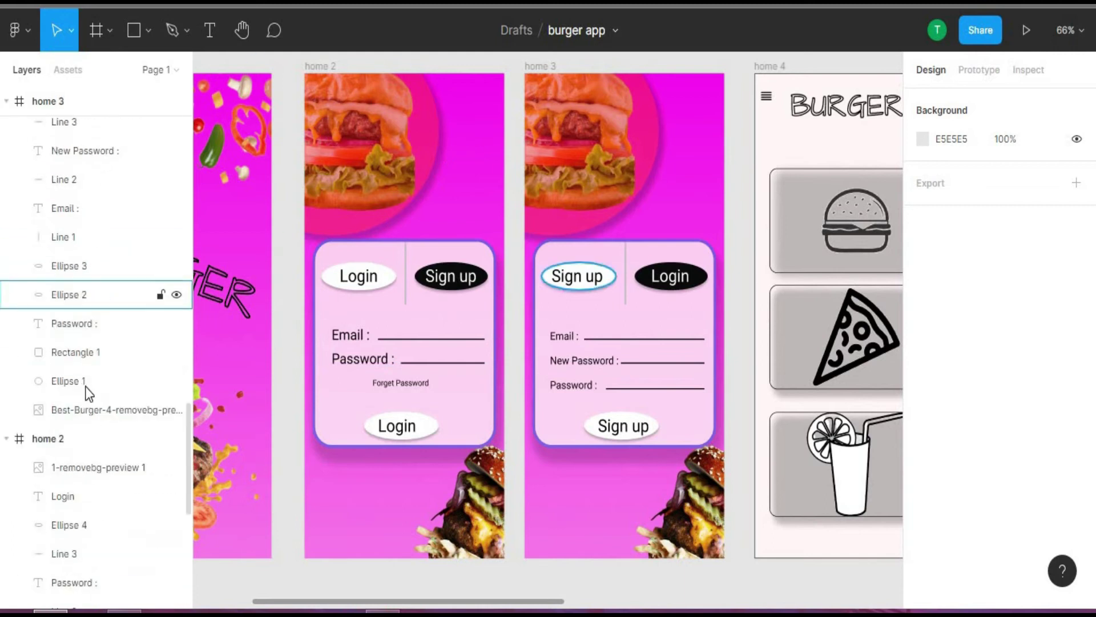
pyautogui.click(48, 438)
pyautogui.moveTo(377, 600); pyautogui.dragTo(817, 601)
pyautogui.rightClick(607, 131)
pyautogui.click(629, 142)
pyautogui.moveTo(761, 150); pyautogui.dragTo(761, 158)
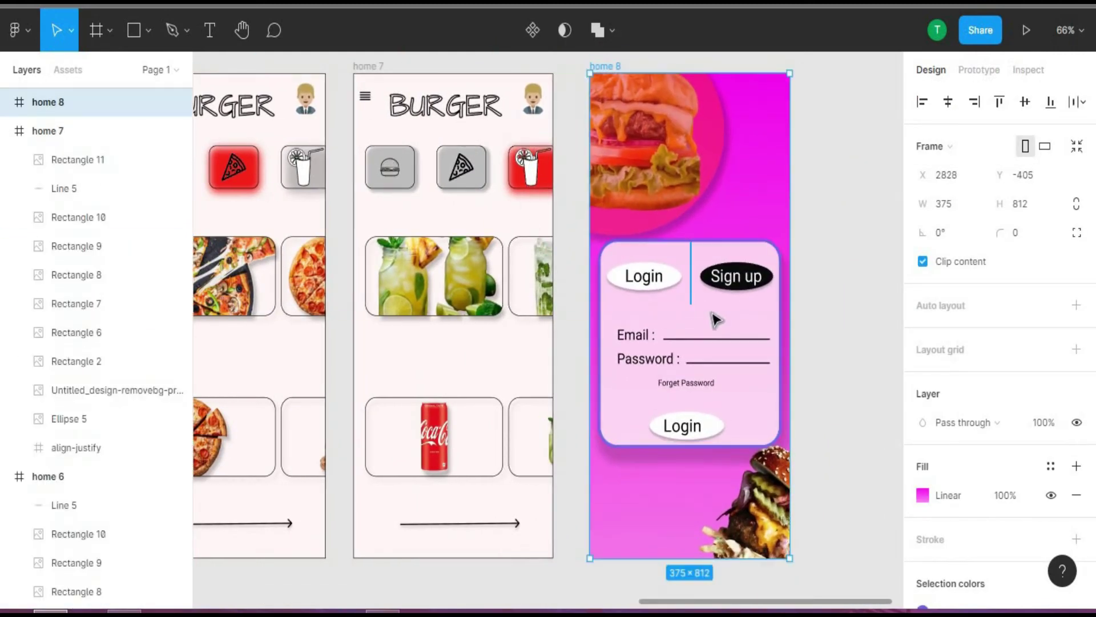
# Step: Delete home 8's Sign up button and divider, then shift the Login pill toward the card's centre
pyautogui.click(716, 280)
pyautogui.press('Delete')
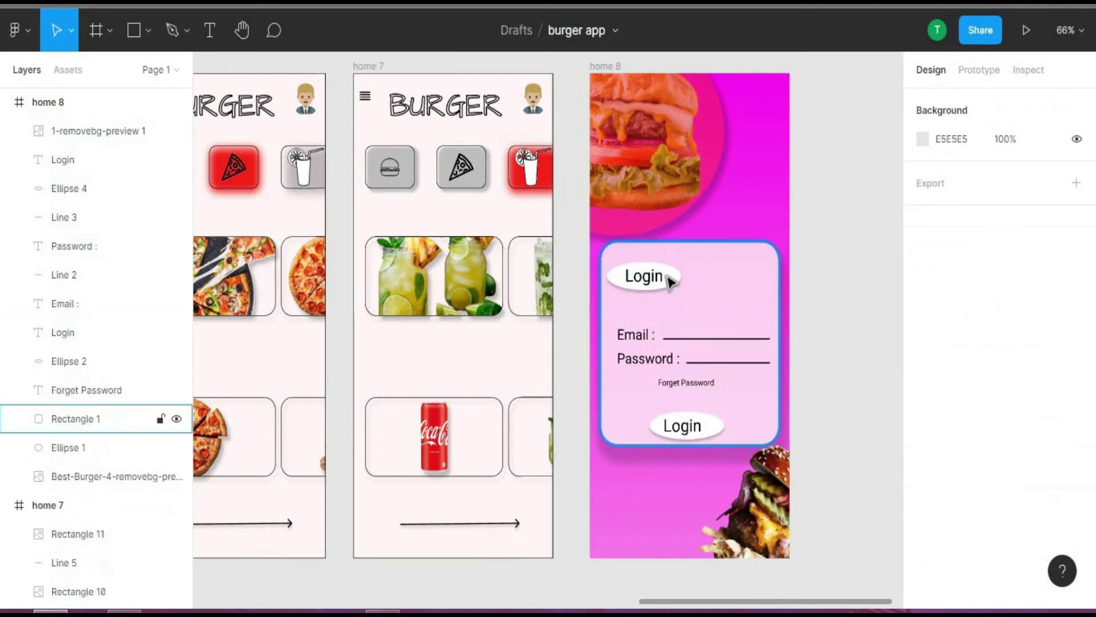
pyautogui.click(648, 280)
pyautogui.click(683, 295)
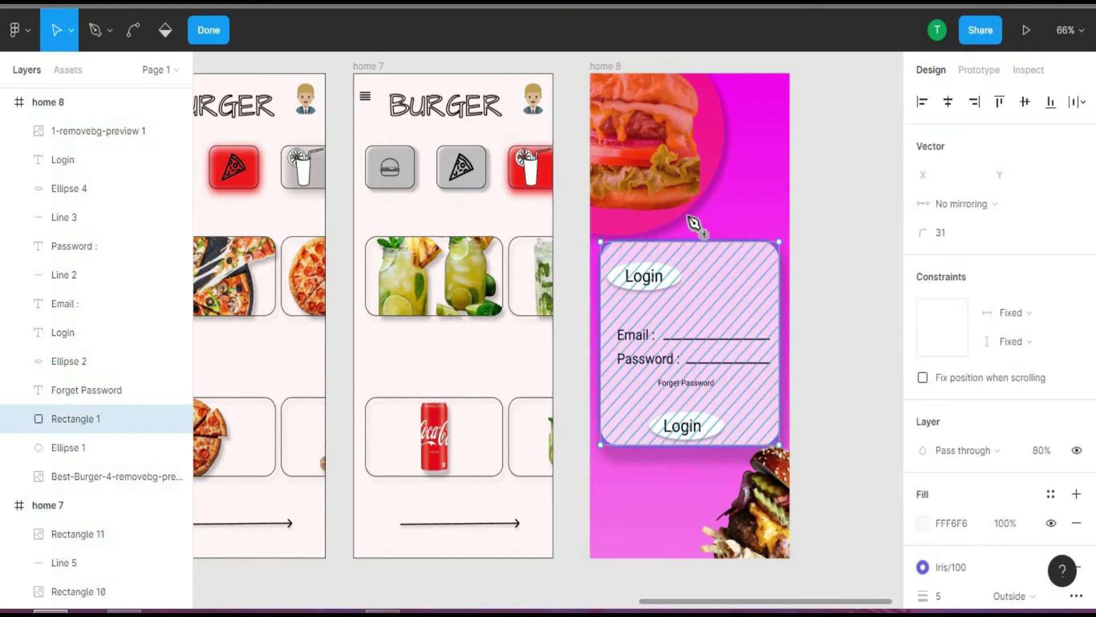
pyautogui.moveTo(673, 276); pyautogui.dragTo(698, 268)
# Step: Rename the Login pill label to 'Bill'
pyautogui.doubleClick(698, 267)
pyautogui.write('Bill')
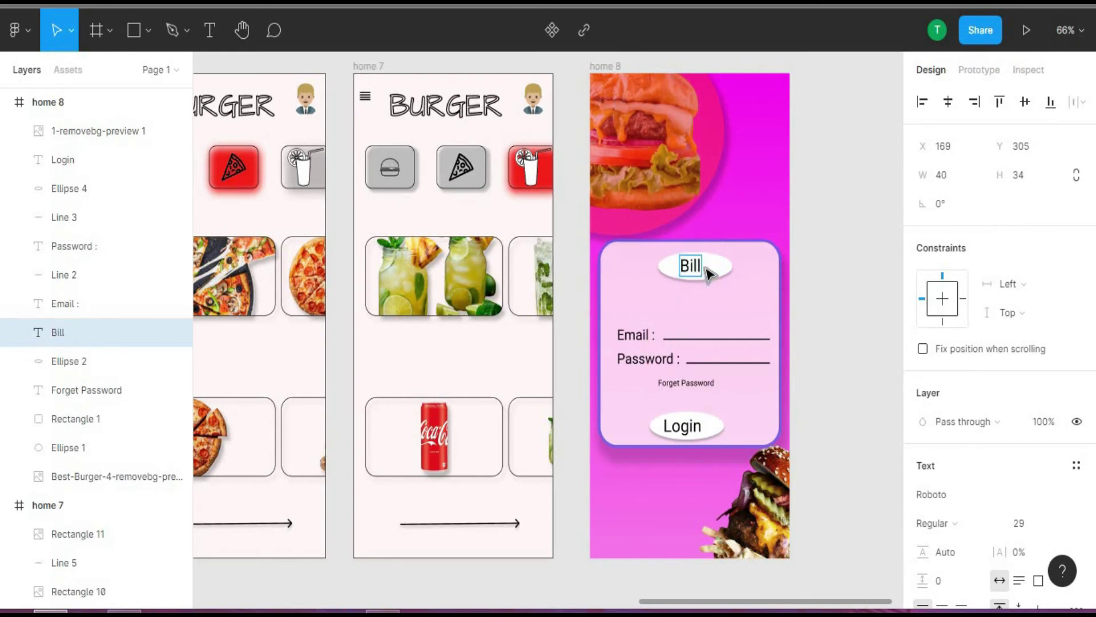
pyautogui.press('Escape')
# Step: Remove the Email and Password labels and their input lines from the home 8 card
pyautogui.click(694, 300)
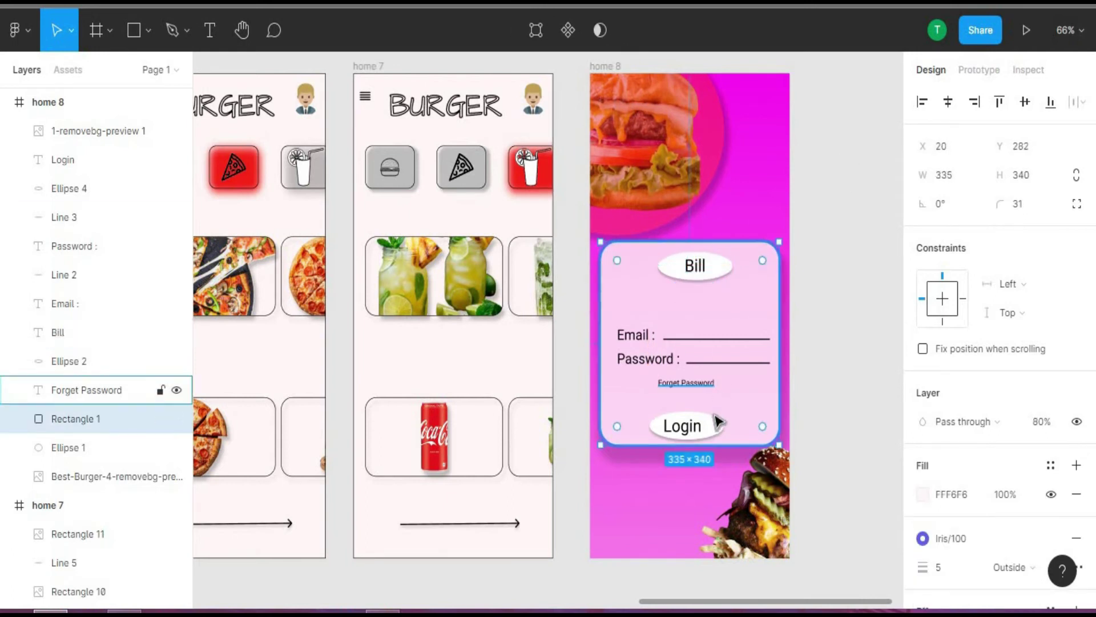
pyautogui.click(674, 361)
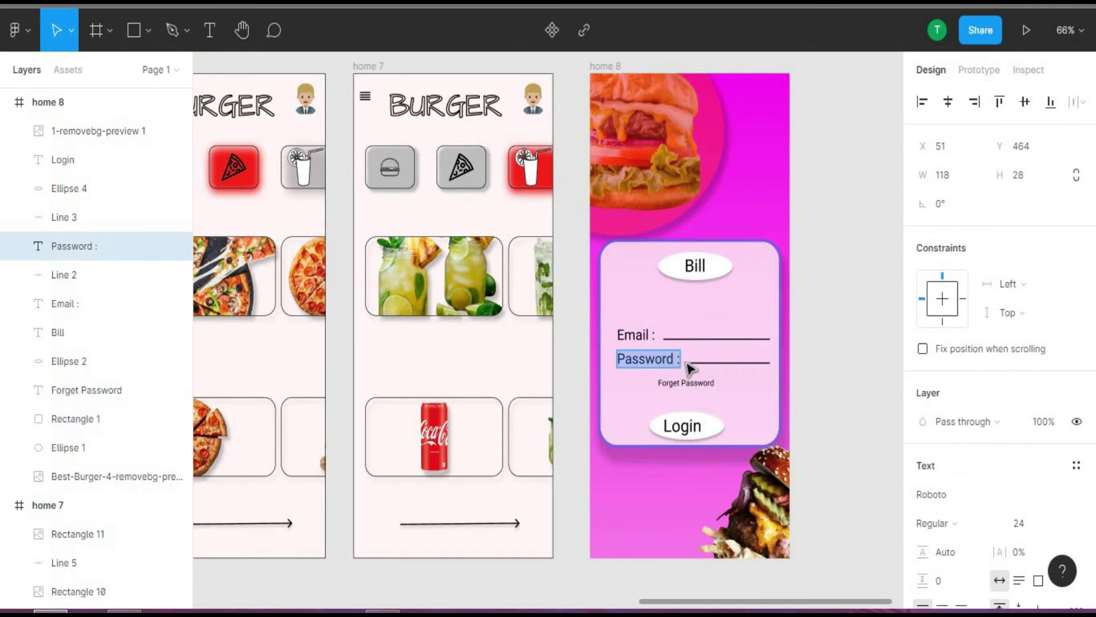
pyautogui.click(693, 374)
pyautogui.click(643, 358)
pyautogui.click(632, 331)
pyautogui.press('Delete')
pyautogui.click(690, 340)
pyautogui.press('Delete')
pyautogui.click(692, 362)
pyautogui.press('Delete')
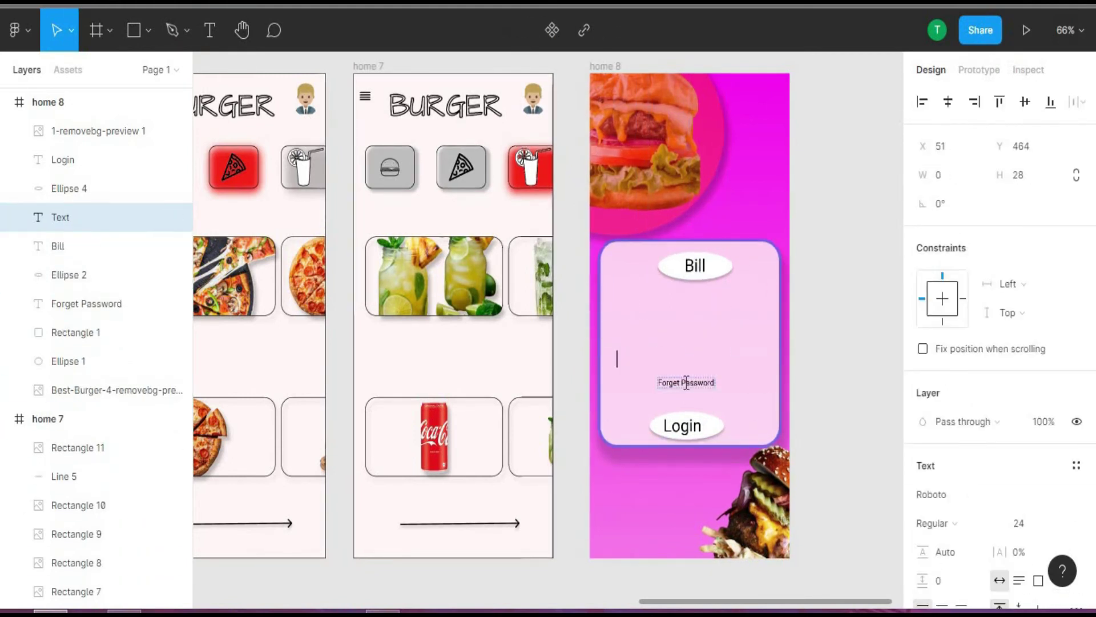
pyautogui.doubleClick(671, 382)
# Step: Add a 'Cheese Burger' label at font size 18 near the card's left edge
pyautogui.press('t')
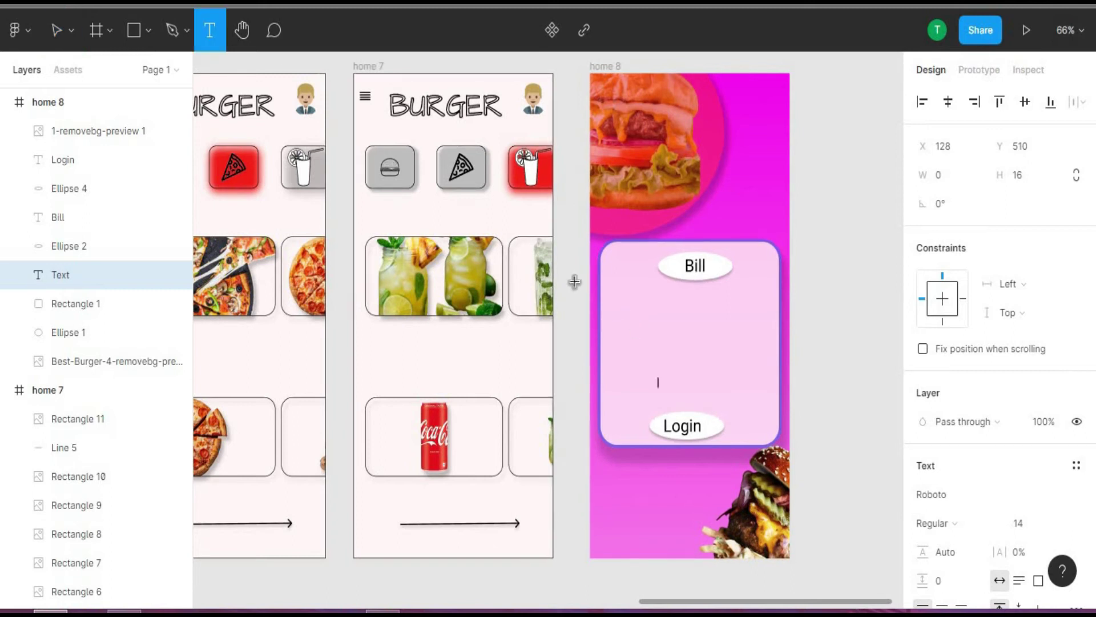
pyautogui.click(622, 301)
pyautogui.scroll(-5, 985, 257)
pyautogui.click(1042, 214)
pyautogui.click(1037, 235)
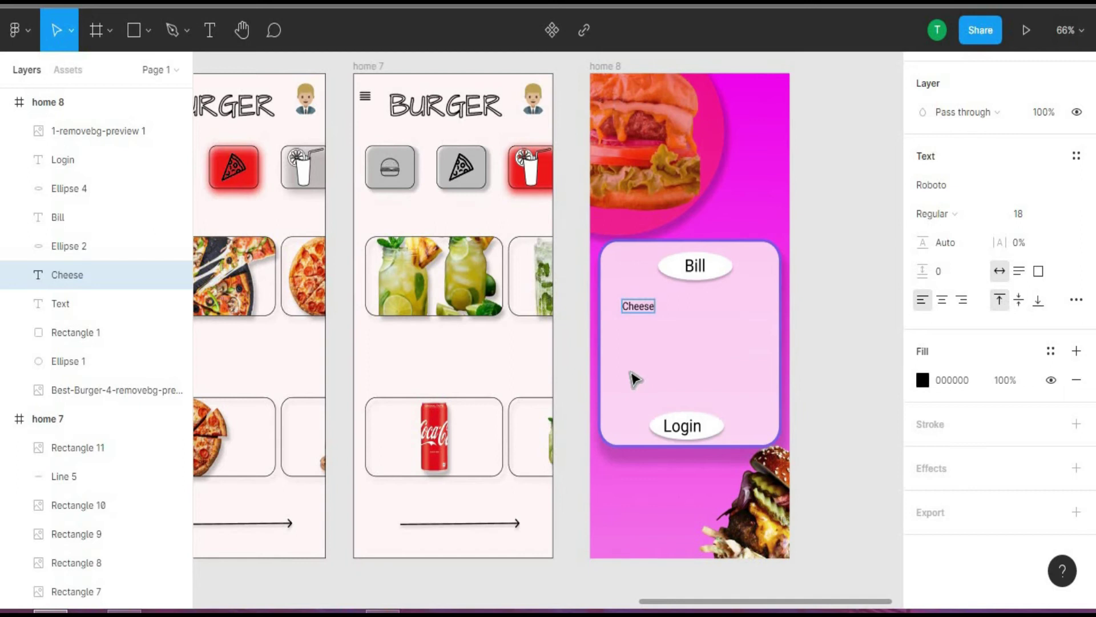
pyautogui.press('Escape')
pyautogui.moveTo(642, 307); pyautogui.dragTo(626, 309)
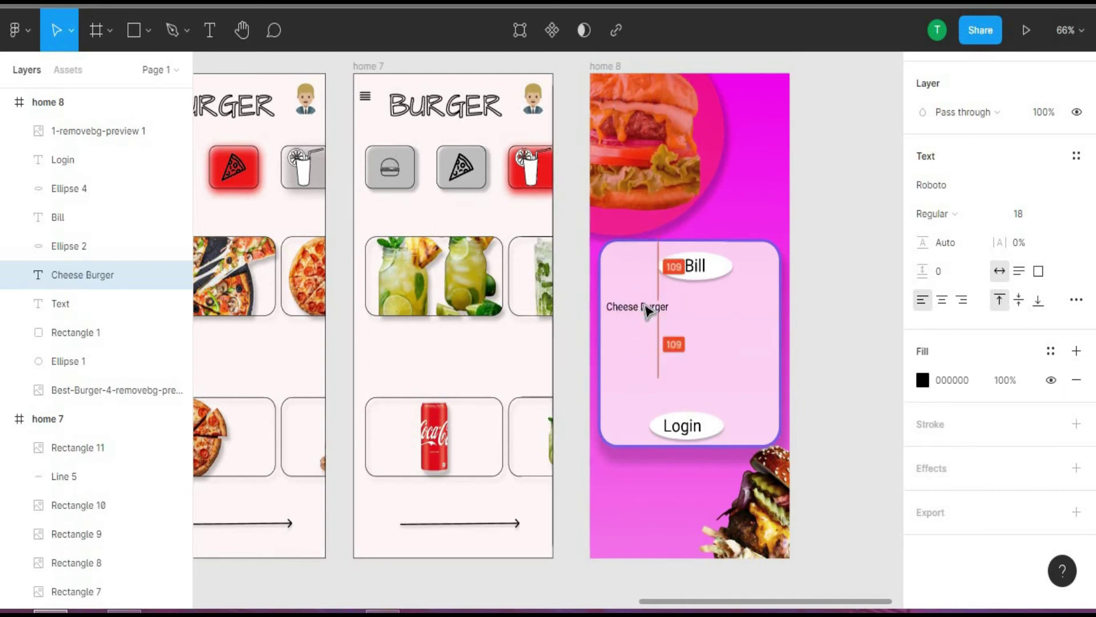
# Step: Add a 'Chicken Burger' label below Cheese Burger, aligned with it
pyautogui.click(642, 372)
pyautogui.press('t')
pyautogui.click(608, 325)
pyautogui.press('Escape')
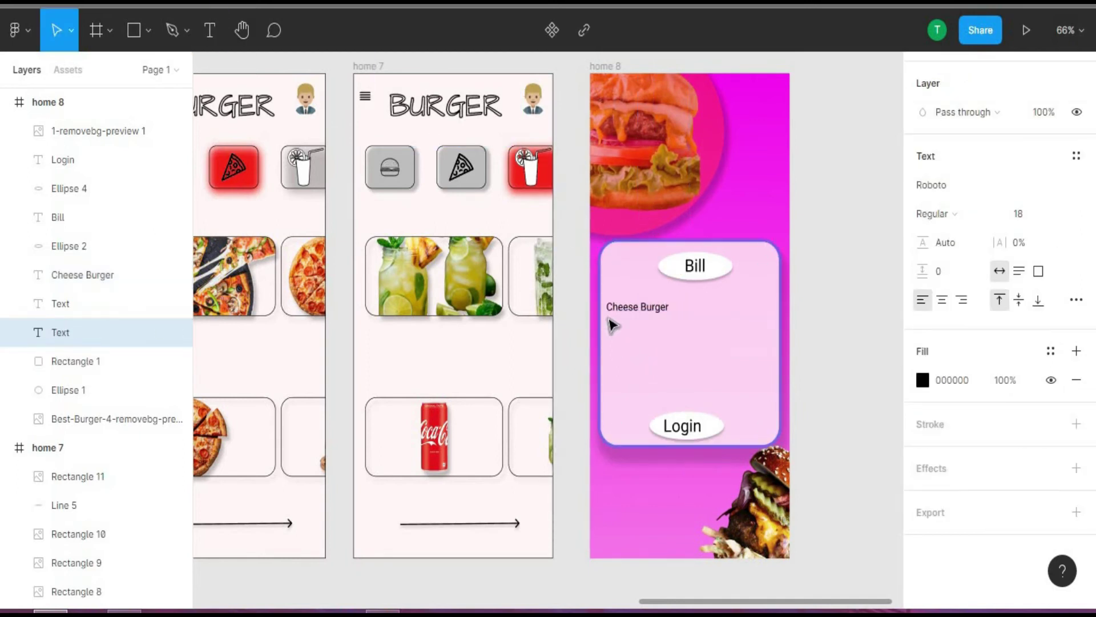
pyautogui.press('Escape')
pyautogui.press('t')
pyautogui.click(609, 320)
pyautogui.write('Burger')
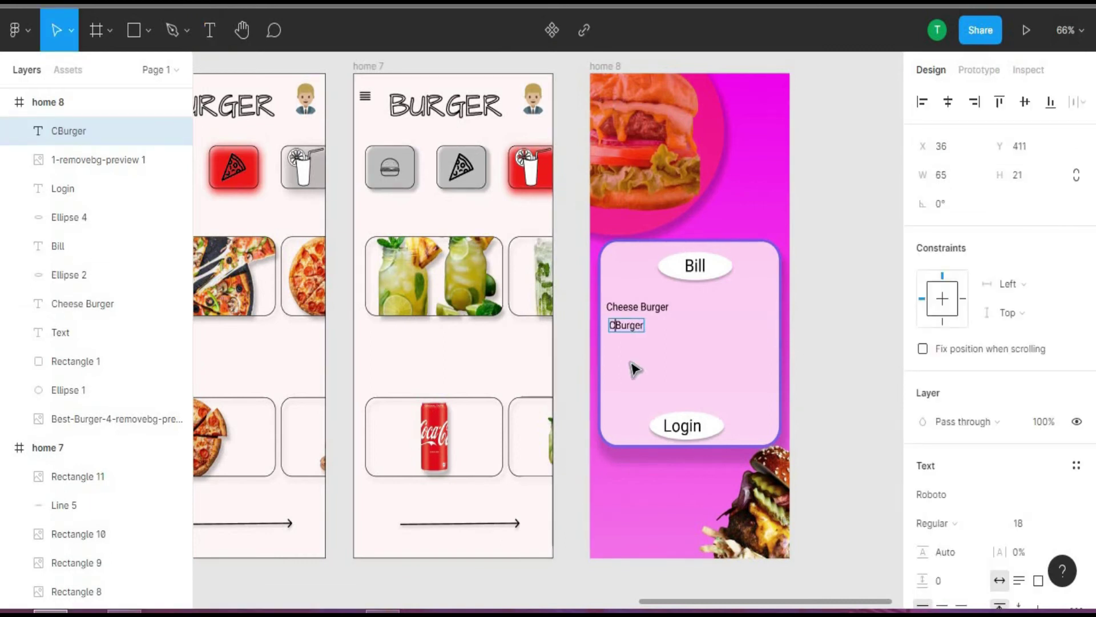
pyautogui.moveTo(621, 326); pyautogui.dragTo(619, 326)
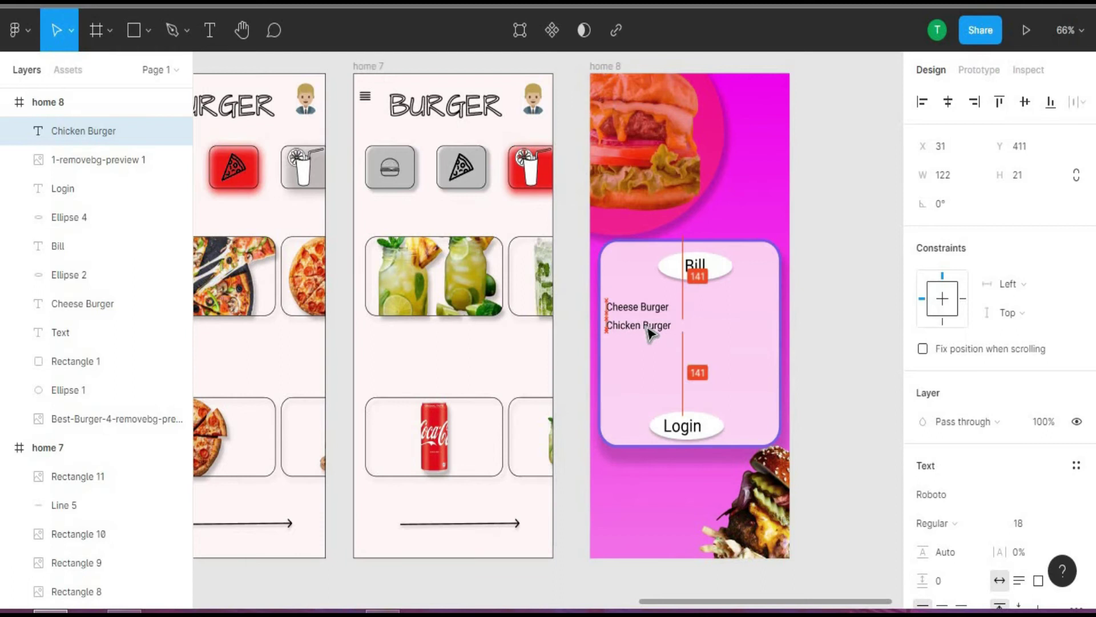
# Step: Add 'Chicken Pizza' and 'Cocacola' item lines below the burgers and align them
pyautogui.click(651, 365)
pyautogui.click(208, 35)
pyautogui.click(607, 341)
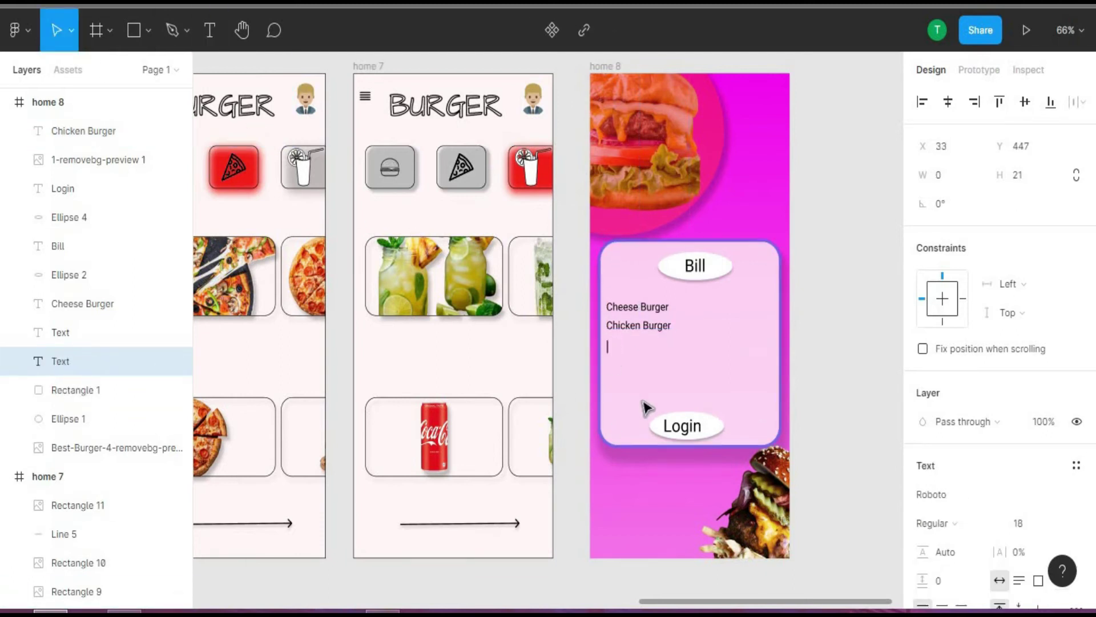
pyautogui.write('Chicken P')
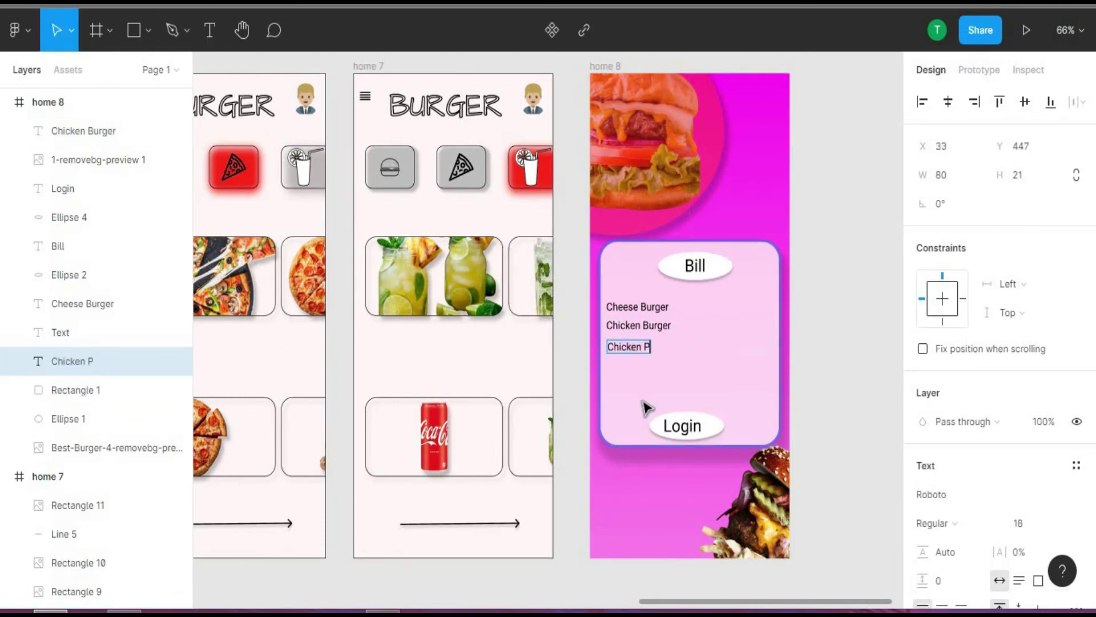
pyautogui.click(209, 31)
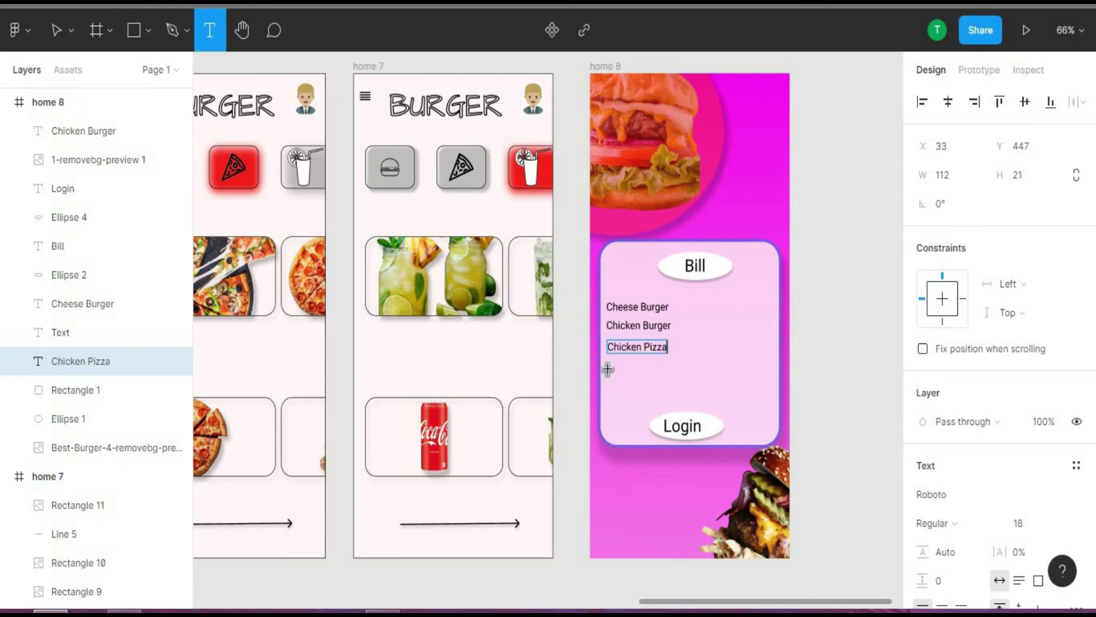
pyautogui.click(607, 368)
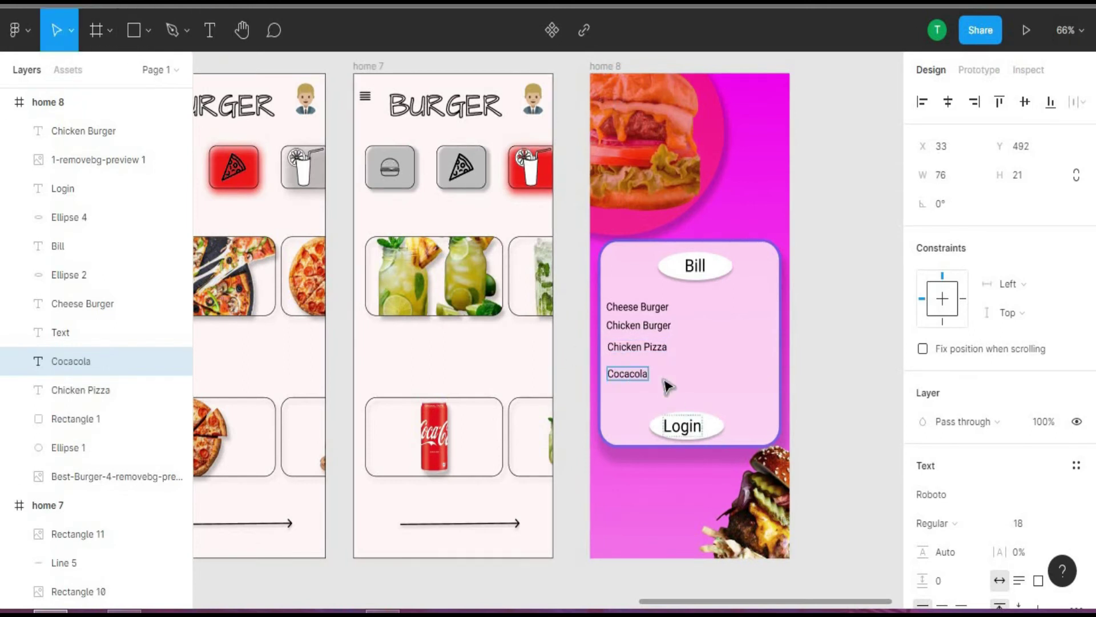
pyautogui.moveTo(625, 375); pyautogui.dragTo(628, 354)
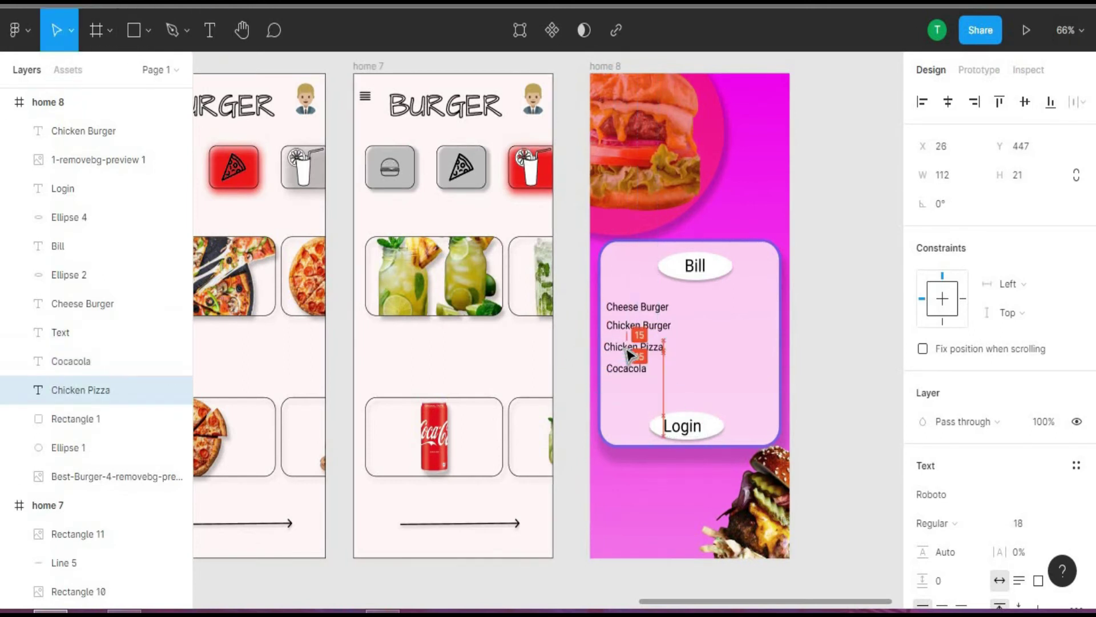
pyautogui.click(656, 394)
pyautogui.click(147, 31)
# Step: Draw three vertical column dividers in the bill card beside the item names
pyautogui.click(110, 93)
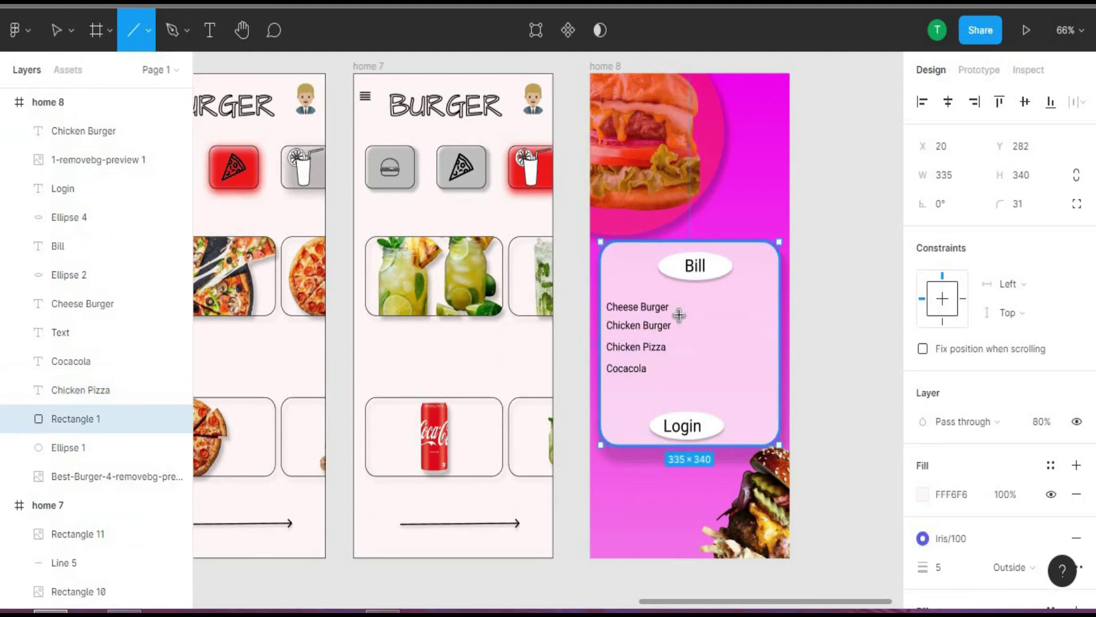
pyautogui.moveTo(678, 297); pyautogui.dragTo(679, 375)
pyautogui.click(703, 298)
pyautogui.press('l')
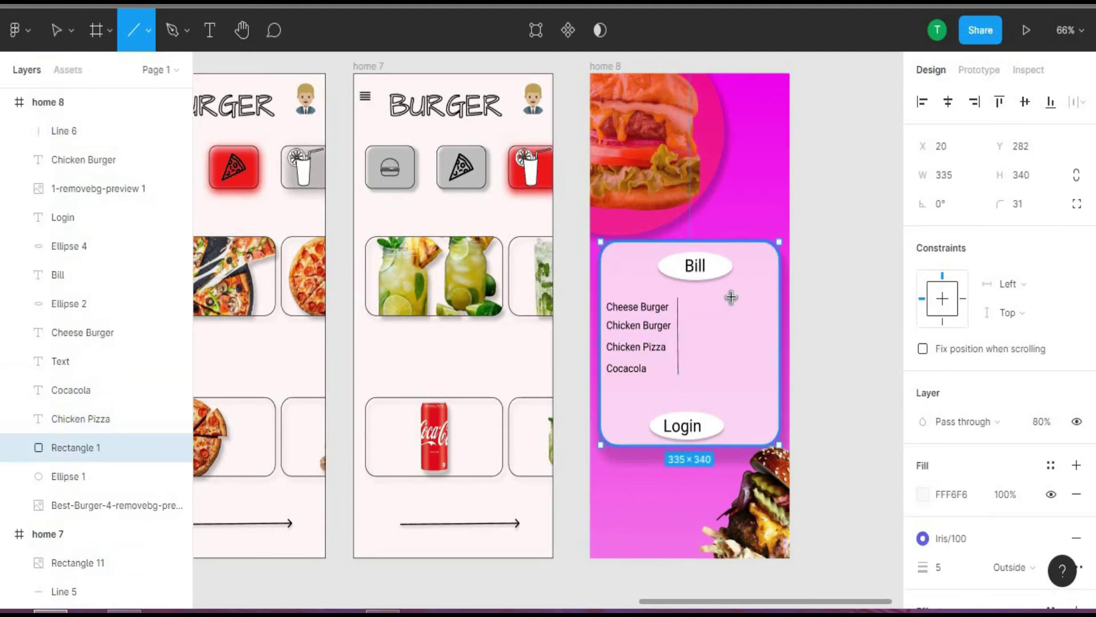
pyautogui.moveTo(719, 298); pyautogui.dragTo(719, 374)
pyautogui.press('l')
pyautogui.moveTo(759, 298); pyautogui.dragTo(758, 374)
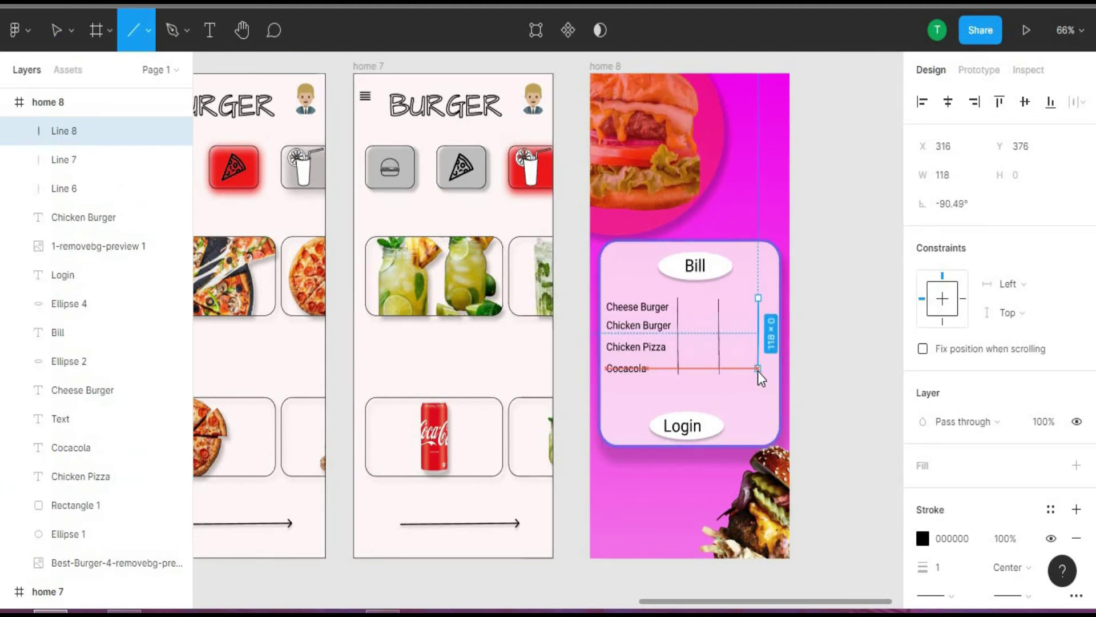
pyautogui.click(640, 401)
# Step: Draw a straight horizontal rule under the Cocacola row
pyautogui.press('l')
pyautogui.moveTo(605, 376); pyautogui.dragTo(758, 374)
pyautogui.moveTo(606, 377); pyautogui.dragTo(606, 374)
pyautogui.click(775, 412)
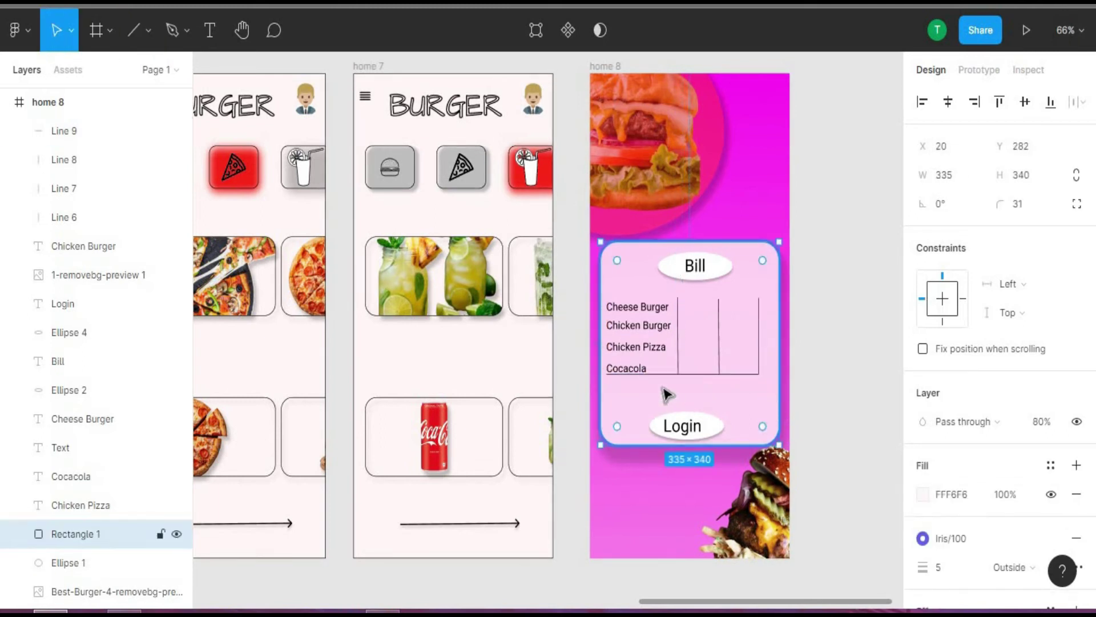
# Step: Enter quantity 1 for the Cheese Burger and Chicken Burger rows
pyautogui.click(209, 35)
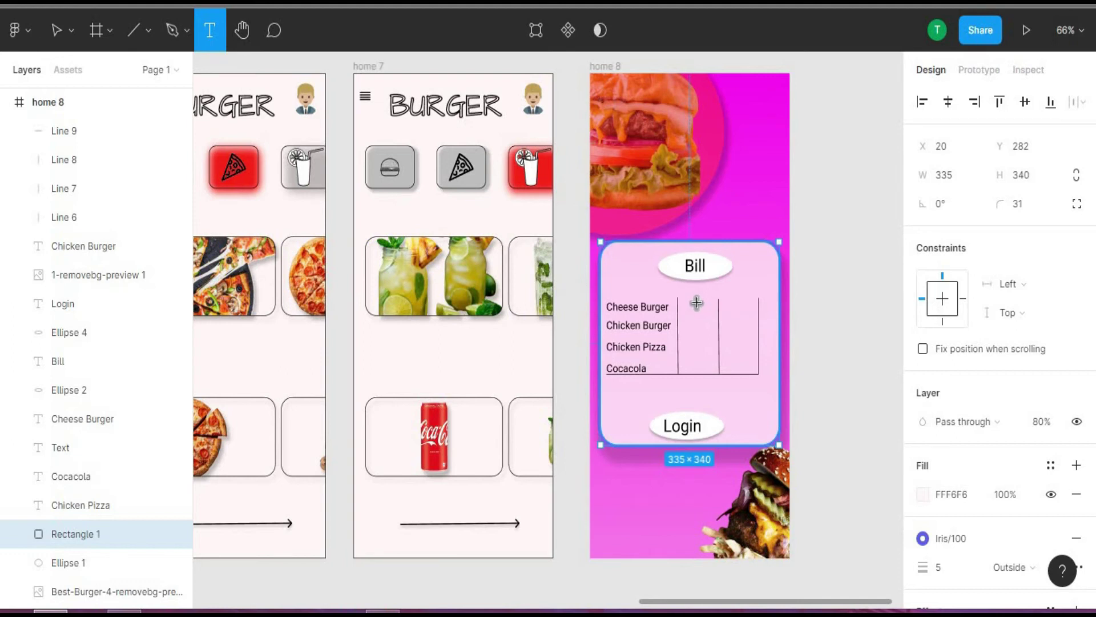
pyautogui.click(697, 302)
pyautogui.write('1')
pyautogui.press('Escape')
pyautogui.click(702, 372)
pyautogui.click(210, 31)
pyautogui.click(698, 321)
pyautogui.write('1')
pyautogui.press('Escape')
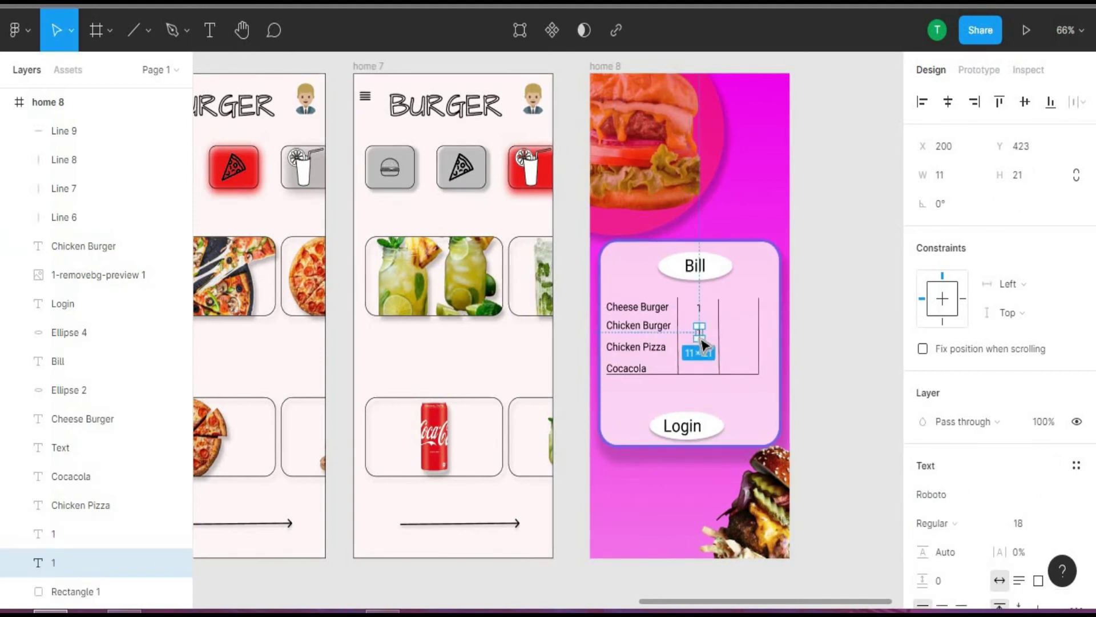
pyautogui.click(698, 345)
# Step: Add quantity 1 for Chicken Pizza and 4 for Cocacola, aligned in their rows
pyautogui.click(210, 31)
pyautogui.click(698, 345)
pyautogui.write('1')
pyautogui.press('Escape')
pyautogui.moveTo(699, 353); pyautogui.dragTo(701, 349)
pyautogui.click(636, 347)
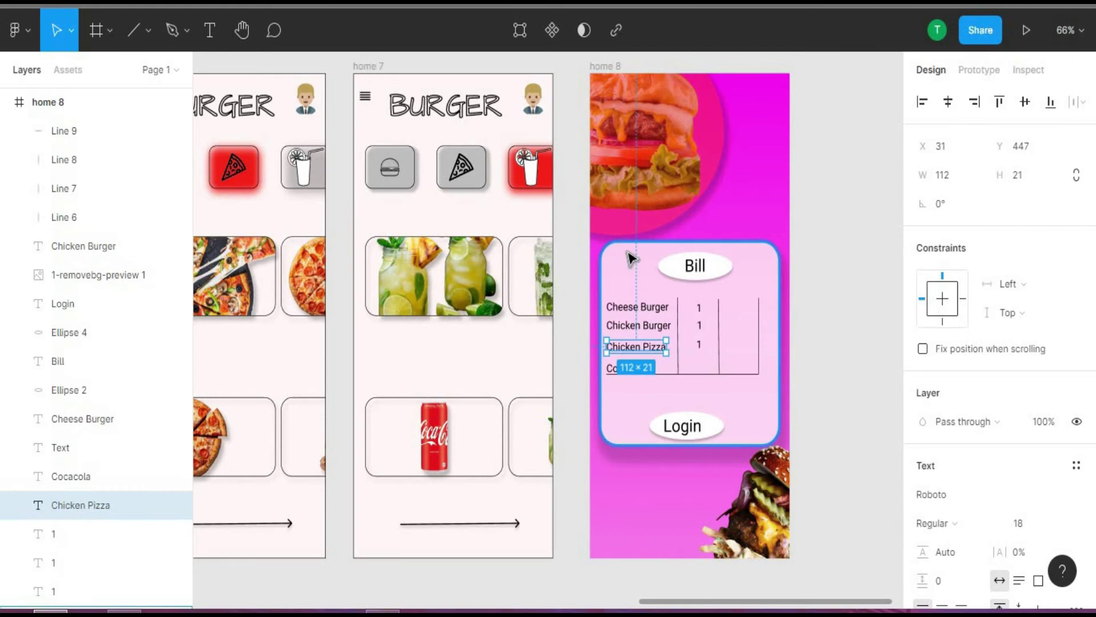
pyautogui.click(631, 255)
pyautogui.click(210, 31)
pyautogui.click(699, 369)
pyautogui.write('4')
pyautogui.press('Escape')
pyautogui.moveTo(701, 371); pyautogui.dragTo(700, 367)
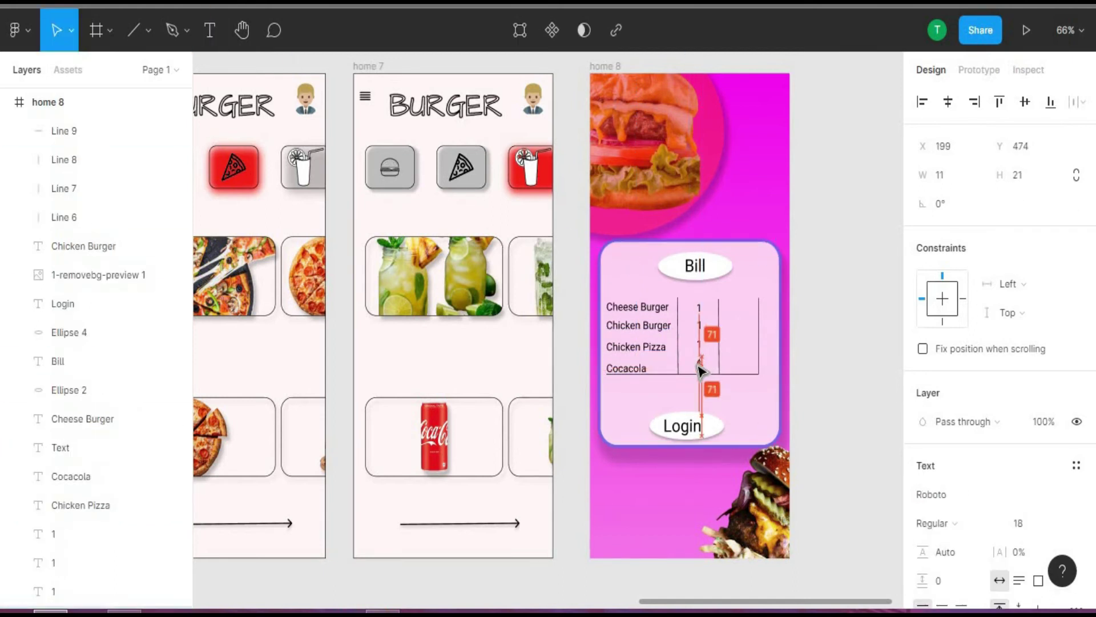
pyautogui.click(742, 394)
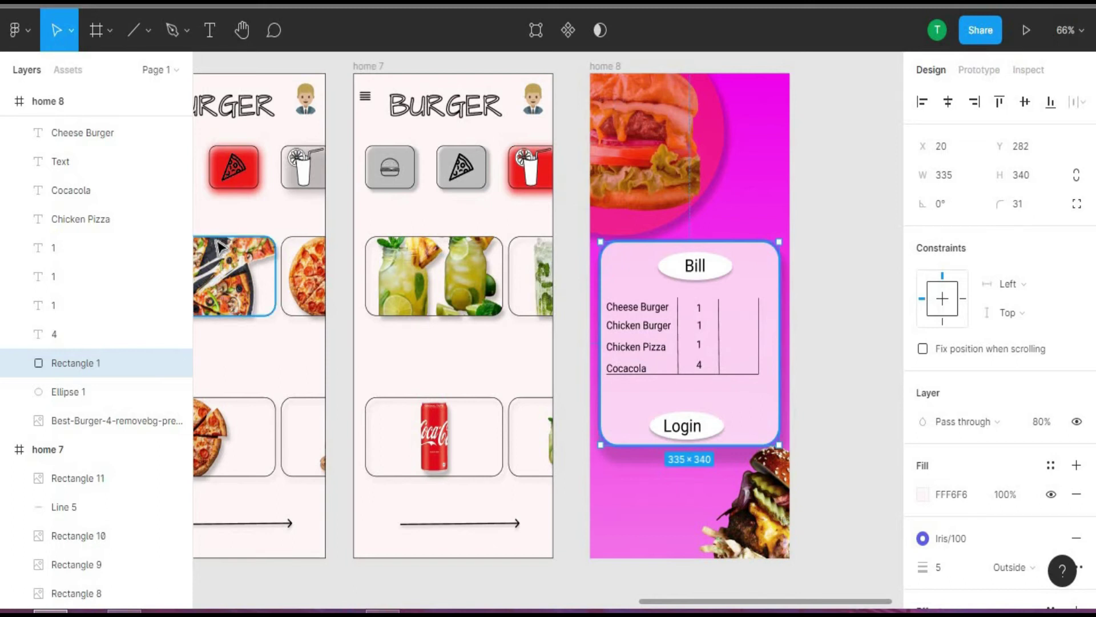
# Step: Replace the misplaced divider with lines after the quantity column and closing the price column
pyautogui.click(720, 336)
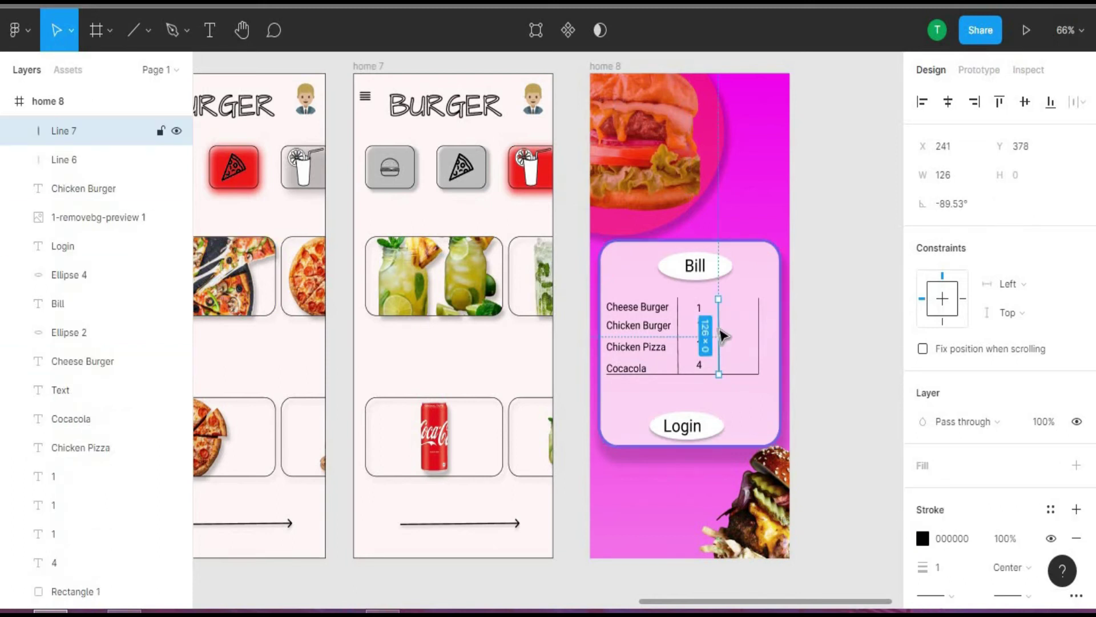
pyautogui.press('Delete')
pyautogui.press('l')
pyautogui.moveTo(707, 299); pyautogui.dragTo(708, 376)
pyautogui.press('l')
pyautogui.moveTo(736, 299); pyautogui.dragTo(738, 372)
pyautogui.click(691, 427)
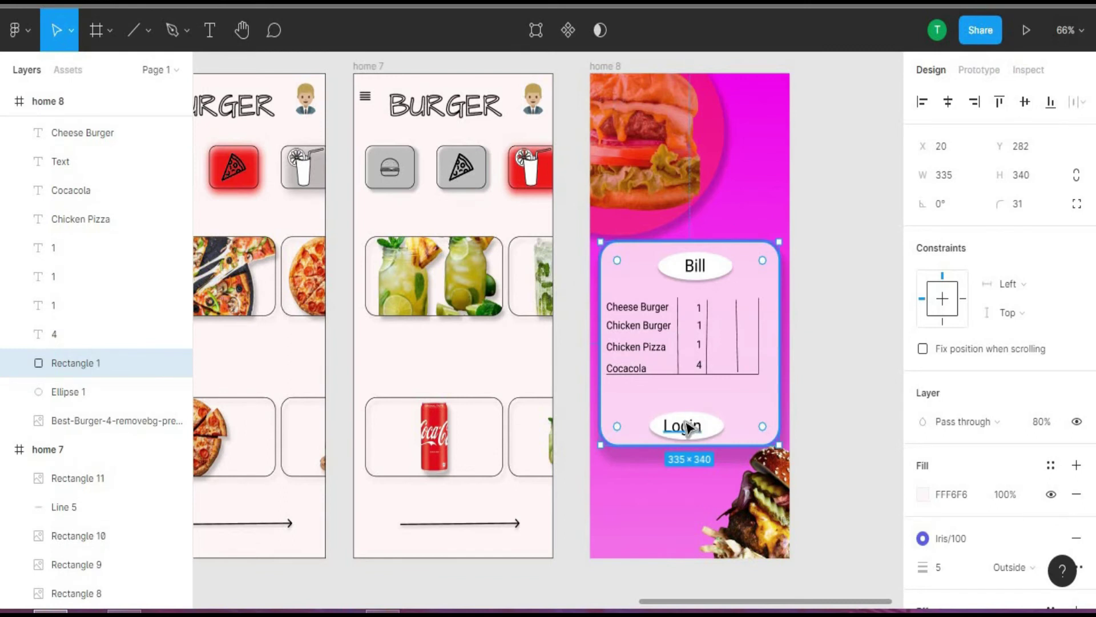
# Step: Add unit prices for the Cheese Burger ($4) and Chicken Burger rows
pyautogui.press('t')
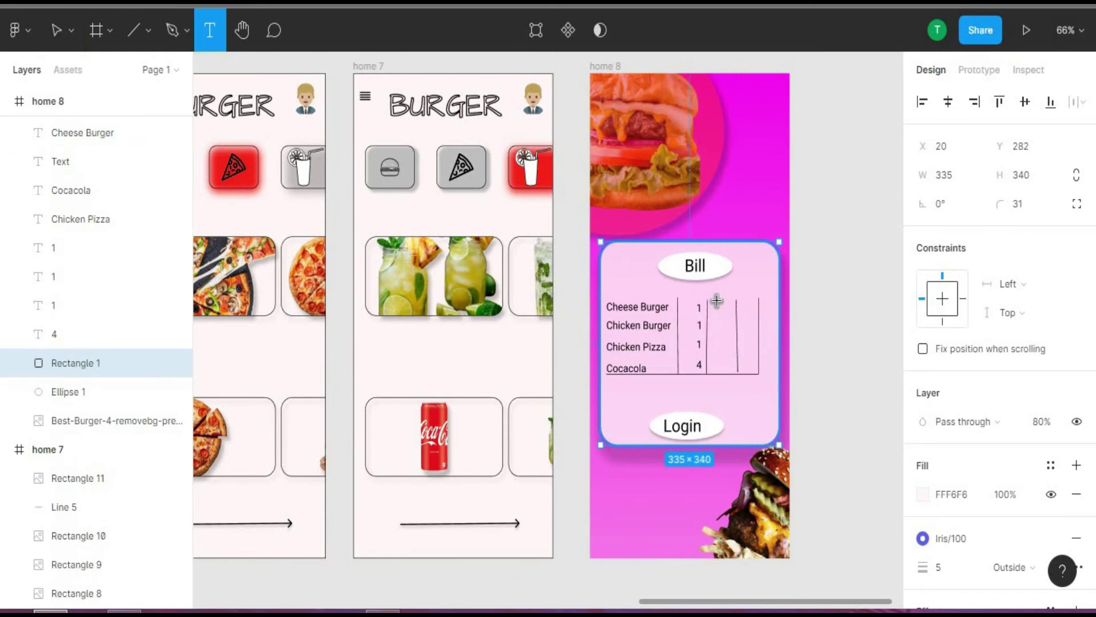
pyautogui.click(725, 310)
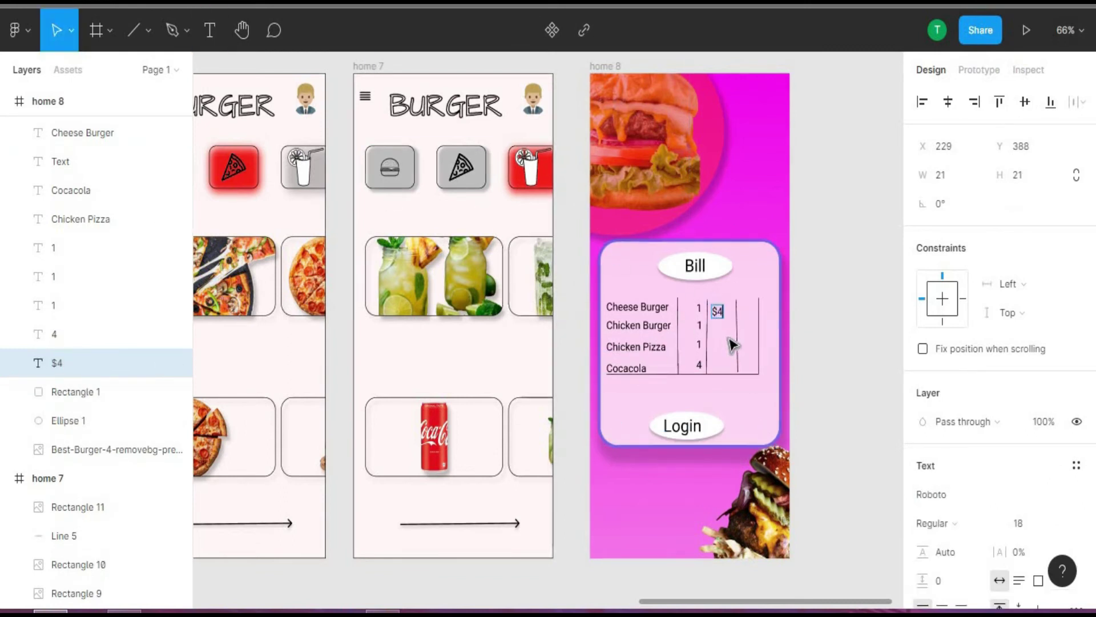
pyautogui.moveTo(717, 311); pyautogui.dragTo(724, 308)
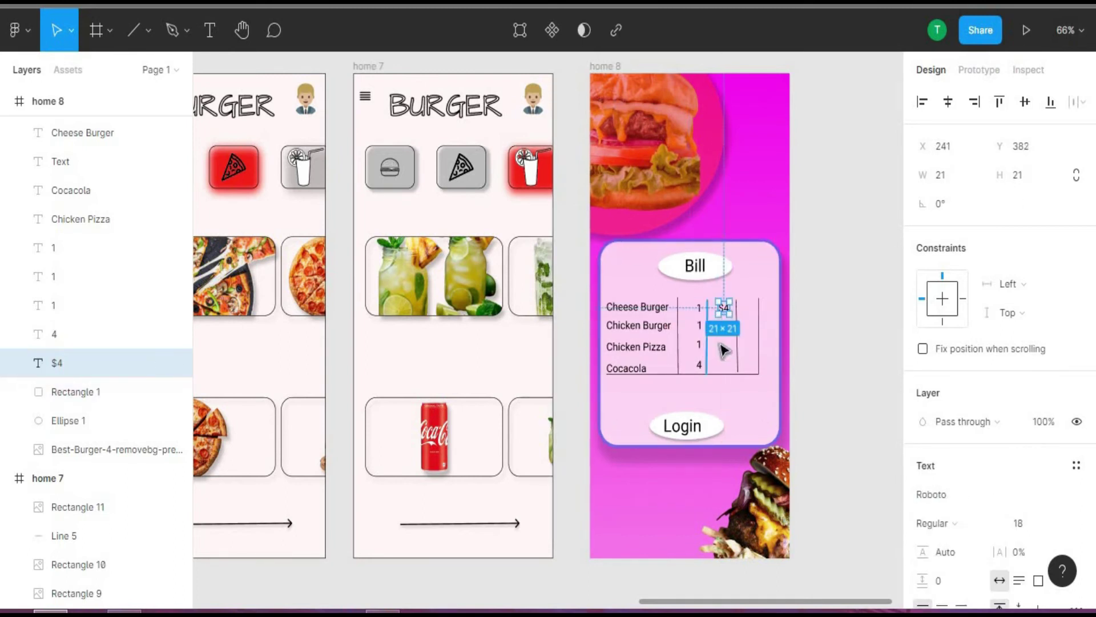
pyautogui.click(703, 316)
pyautogui.press('t')
pyautogui.click(720, 326)
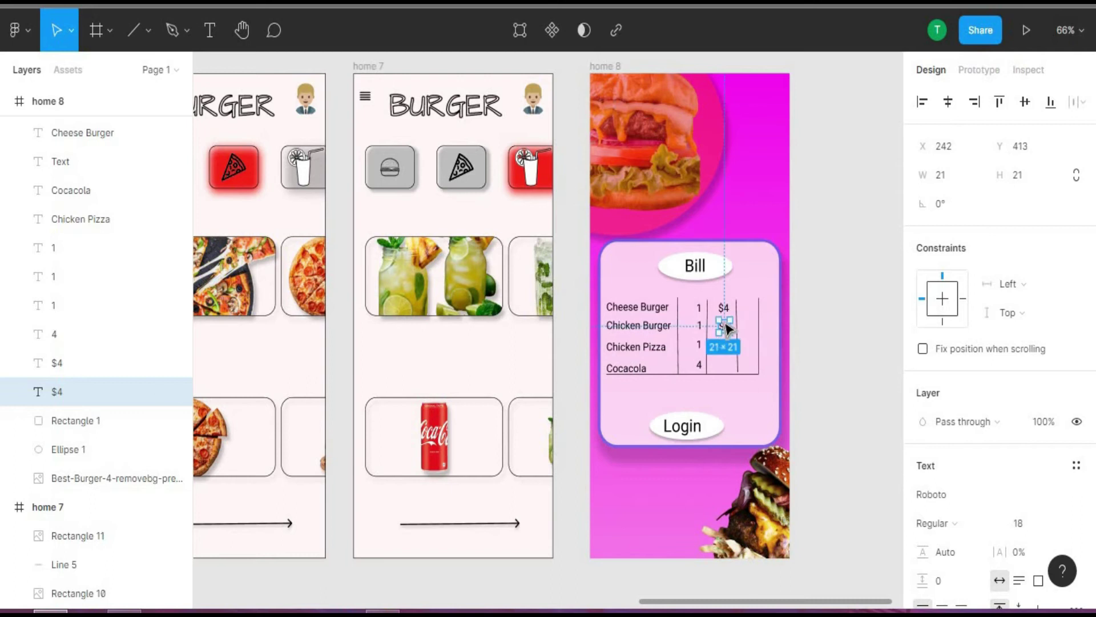
pyautogui.click(602, 300)
# Step: Add unit prices for the Chicken Pizza ($3) and Cocacola ($2) rows
pyautogui.press('t')
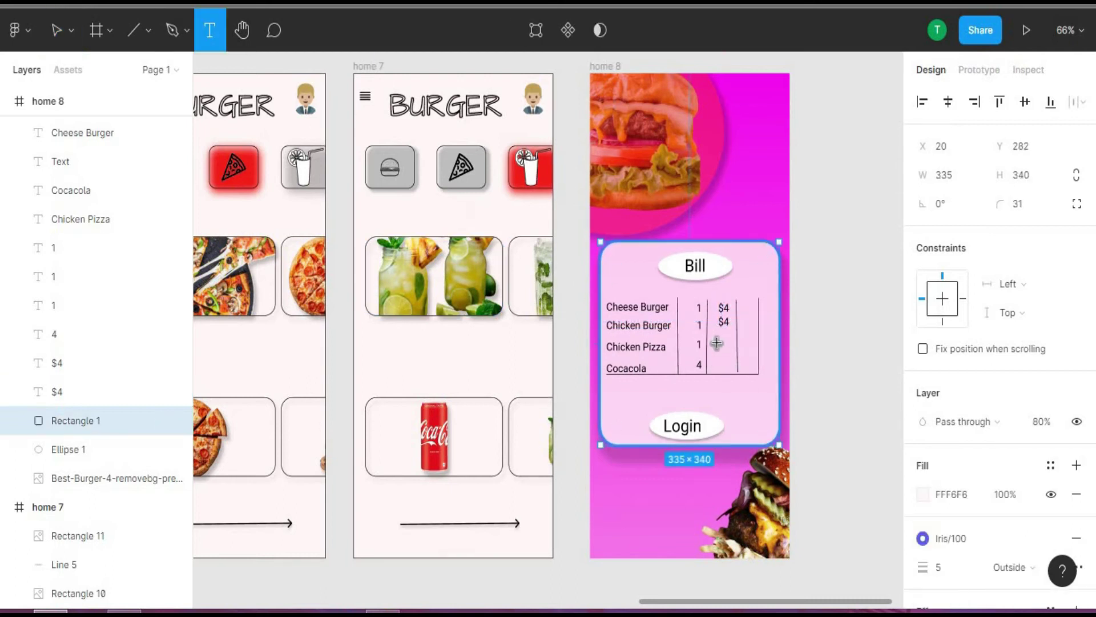
pyautogui.click(717, 342)
pyautogui.write('$3')
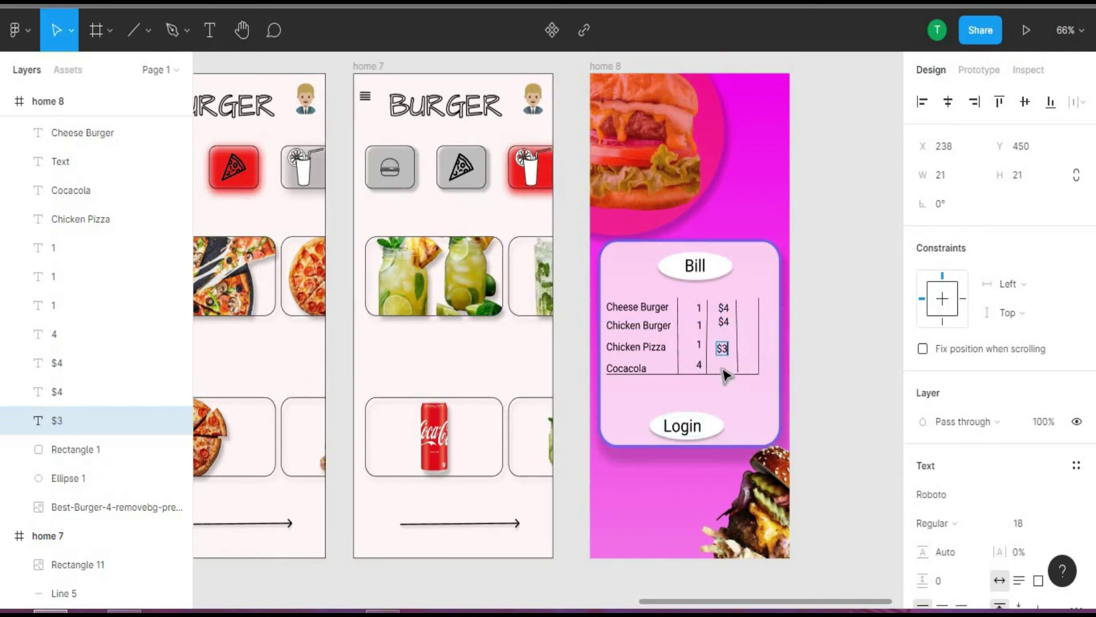
pyautogui.click(717, 378)
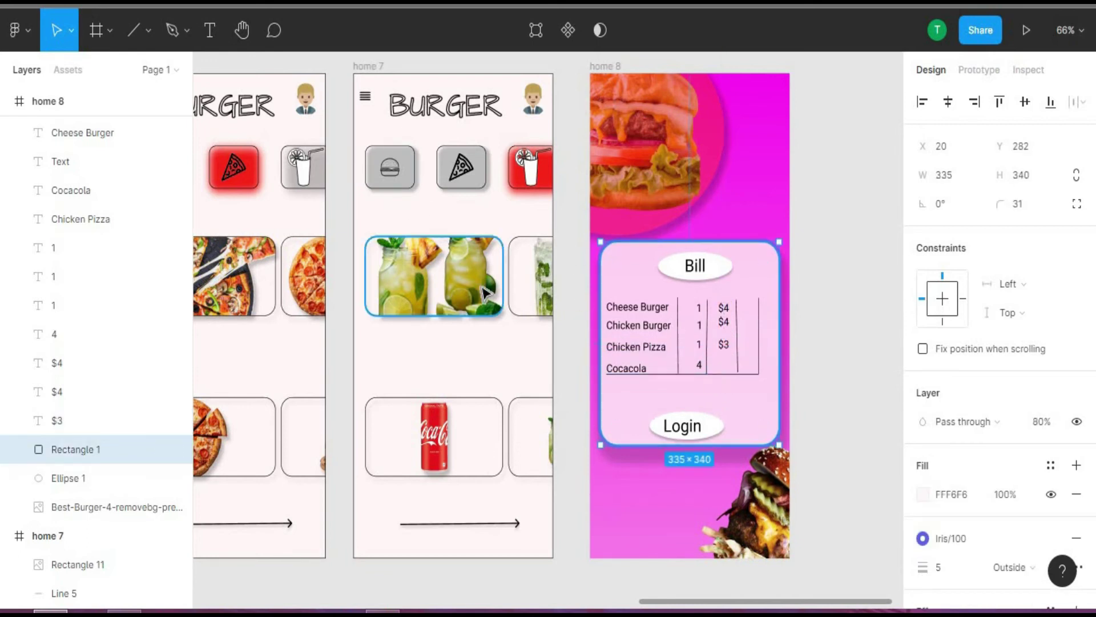
pyautogui.press('t')
pyautogui.click(717, 366)
pyautogui.write('$2')
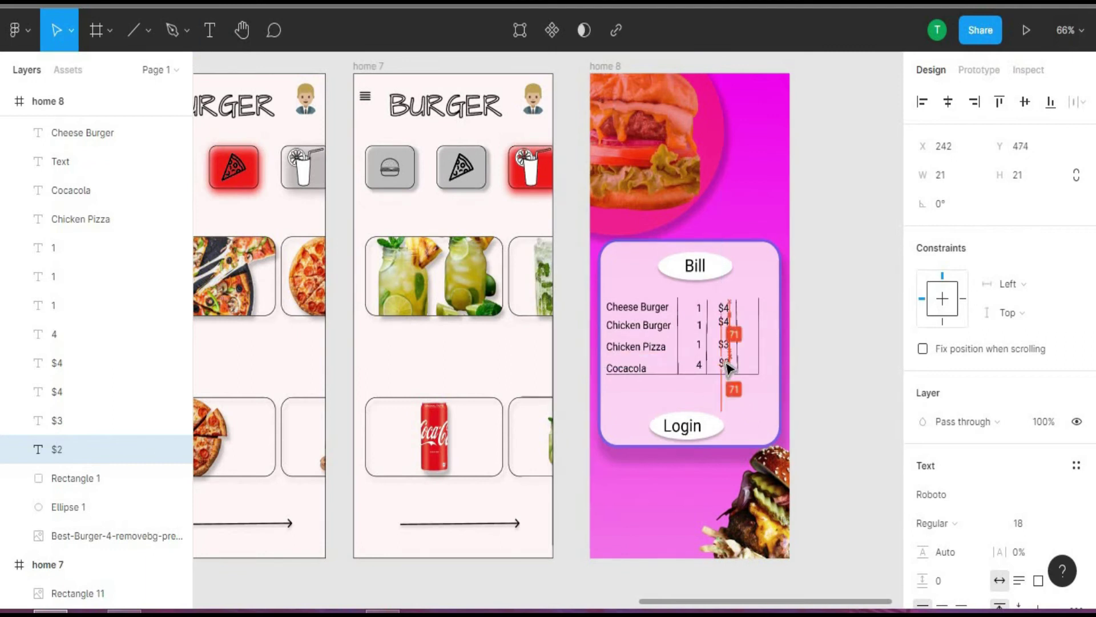
pyautogui.click(753, 309)
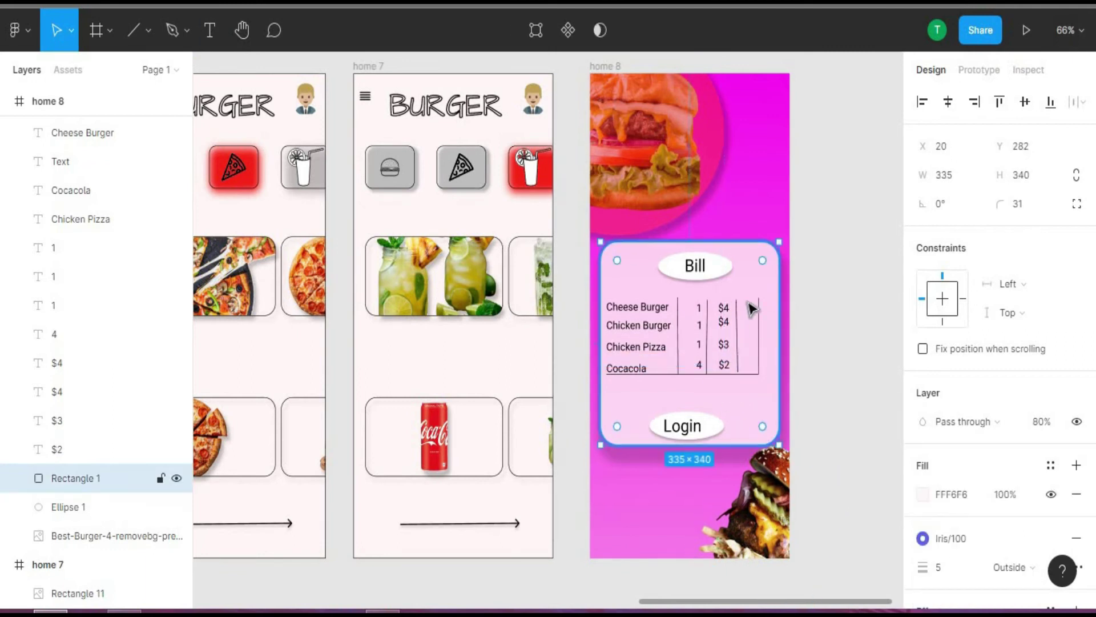
pyautogui.click(733, 355)
pyautogui.click(719, 310)
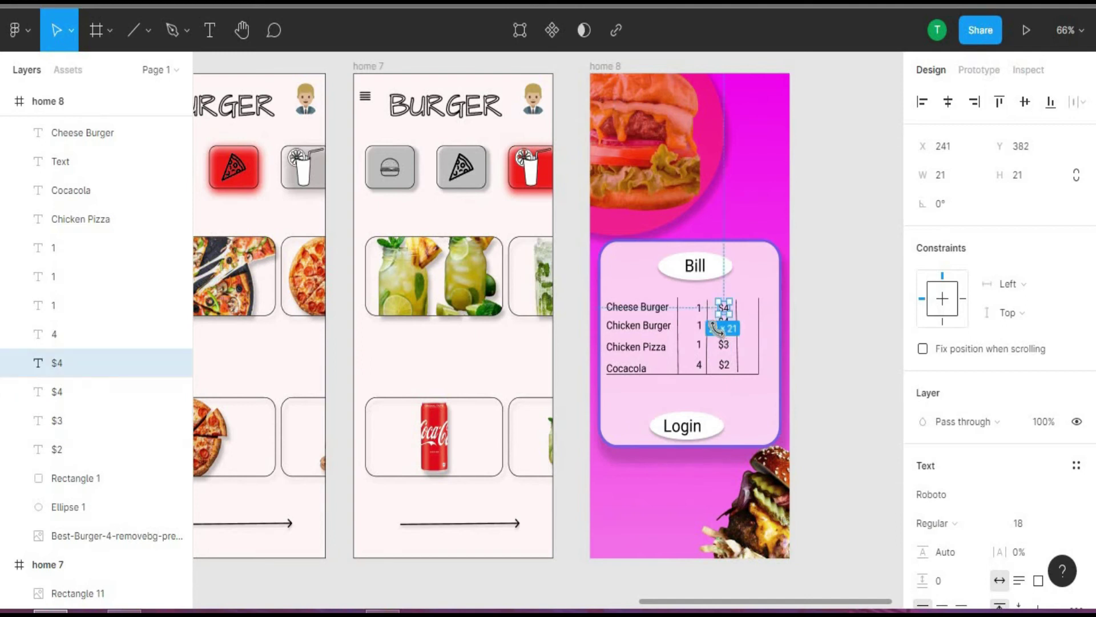
# Step: Add line totals for the Cheese Burger and Chicken Burger ($4) rows
pyautogui.click(210, 30)
pyautogui.click(736, 306)
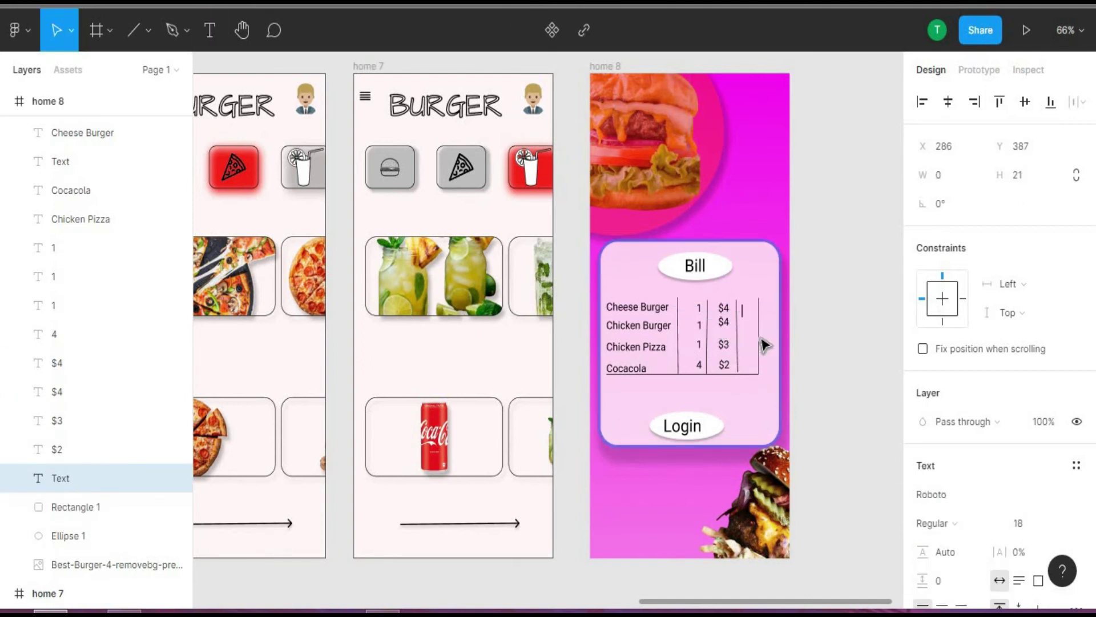
pyautogui.write('$4')
pyautogui.press('Escape')
pyautogui.press('t')
pyautogui.click(746, 338)
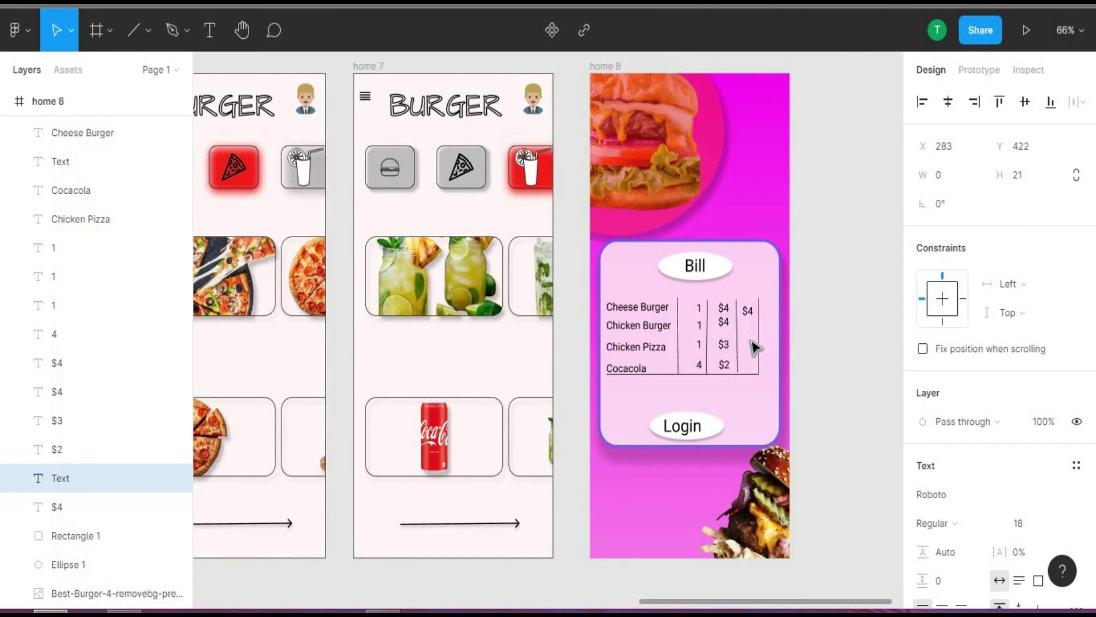
pyautogui.moveTo(749, 334); pyautogui.dragTo(747, 327)
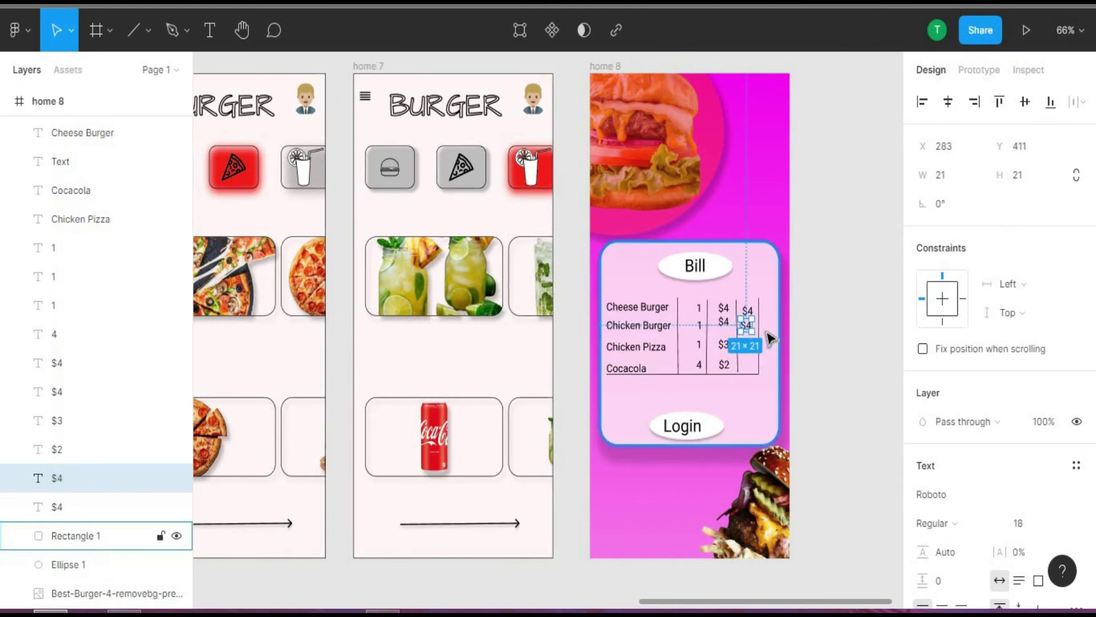
pyautogui.click(710, 327)
# Step: Add line totals $3 for Chicken Pizza and $8 for Cocacola
pyautogui.press('t')
pyautogui.click(743, 343)
pyautogui.write('$3')
pyautogui.click(736, 368)
pyautogui.press('t')
pyautogui.click(736, 367)
pyautogui.write('$8')
pyautogui.press('Escape')
pyautogui.click(757, 411)
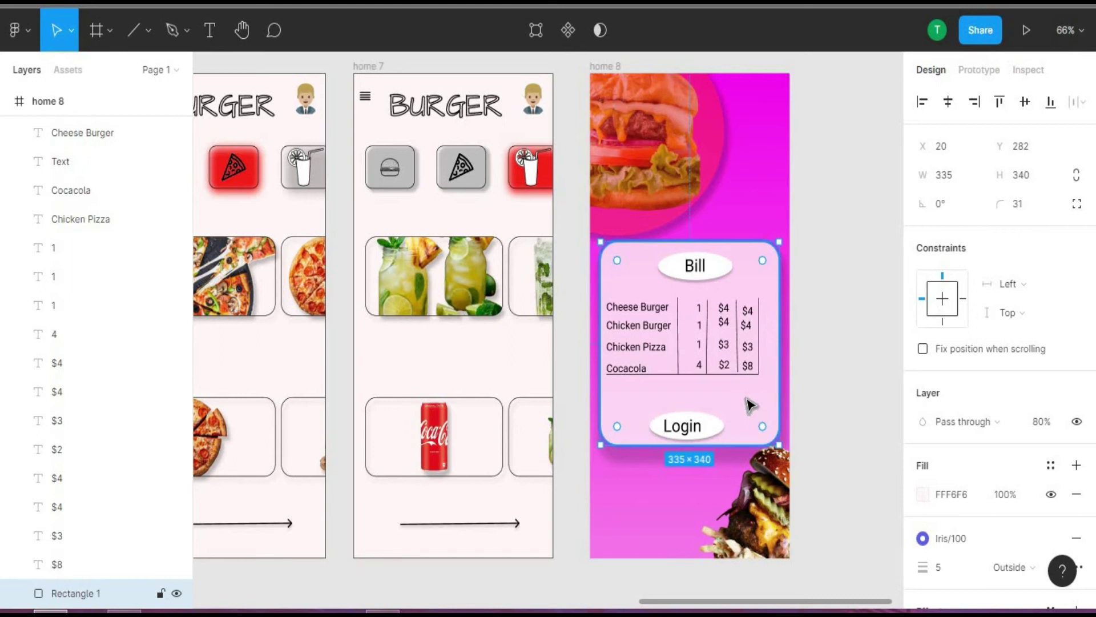
# Step: Place a $19 grand total at font size 24 under the price column
pyautogui.press('t')
pyautogui.click(736, 388)
pyautogui.write('$19')
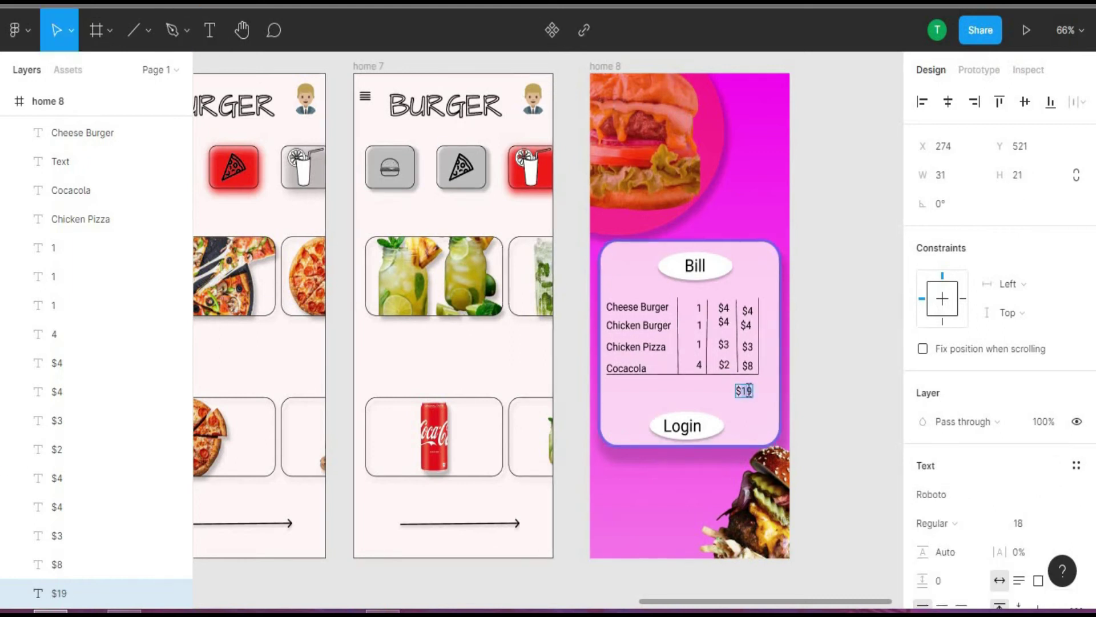
pyautogui.click(1060, 523)
pyautogui.click(1022, 445)
pyautogui.click(749, 393)
pyautogui.moveTo(748, 394); pyautogui.dragTo(748, 390)
pyautogui.click(682, 426)
# Step: Change the bill card's Login button label to Pay Bill
pyautogui.doubleClick(683, 426)
pyautogui.write('Pay')
pyautogui.click(698, 482)
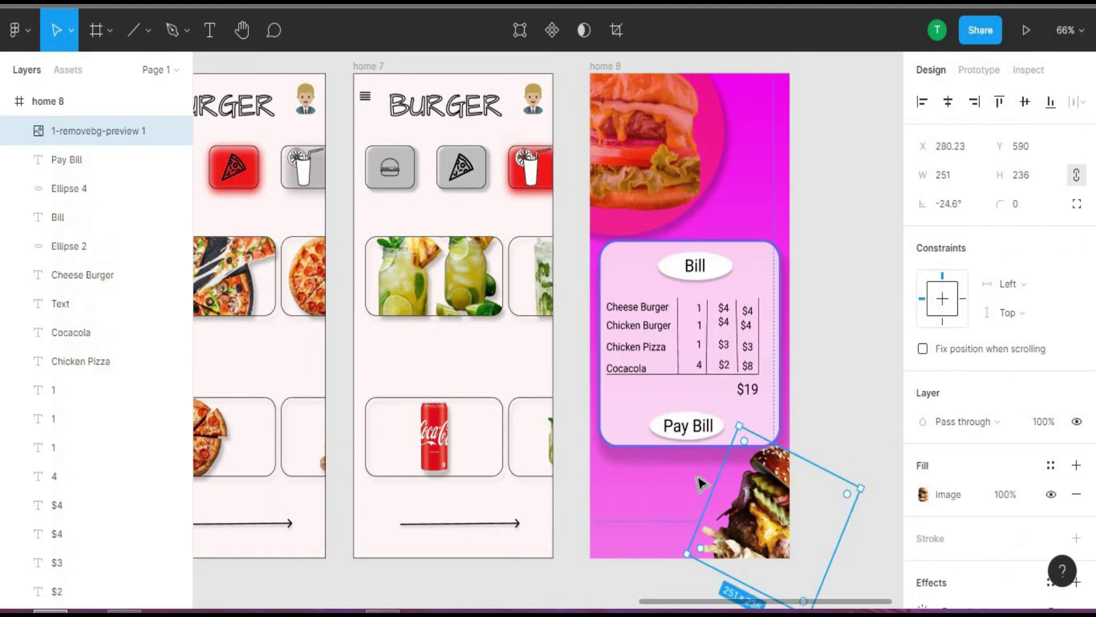
pyautogui.click(764, 568)
pyautogui.moveTo(749, 601); pyautogui.dragTo(780, 605)
# Step: Insert a Feather Icons left arrow at the top of home 8
pyautogui.rightClick(505, 102)
pyautogui.click(728, 468)
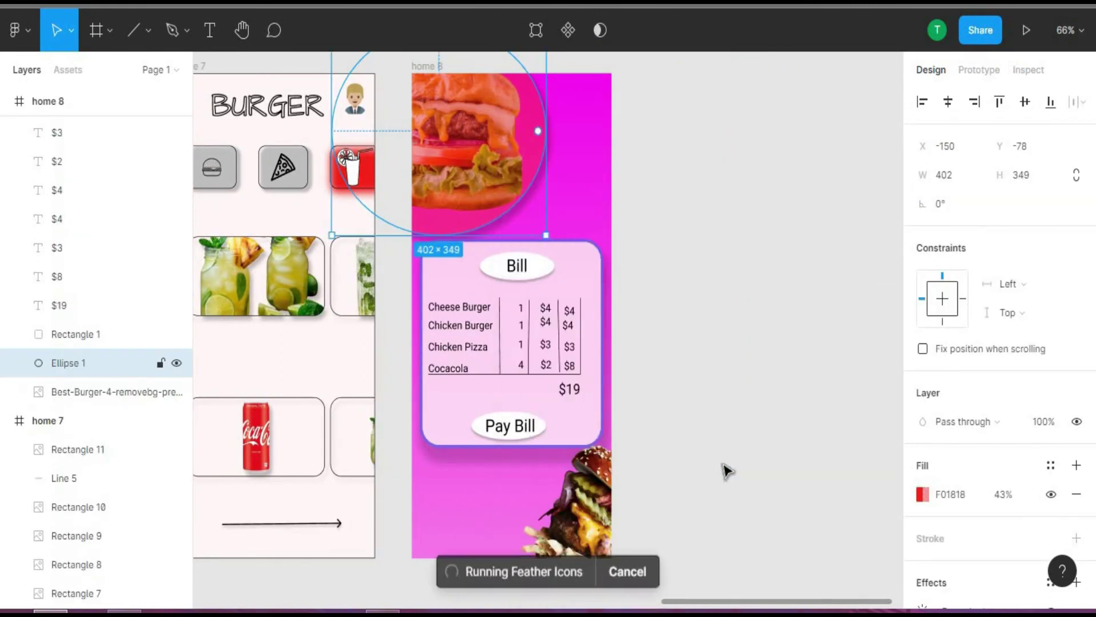
pyautogui.click(630, 311)
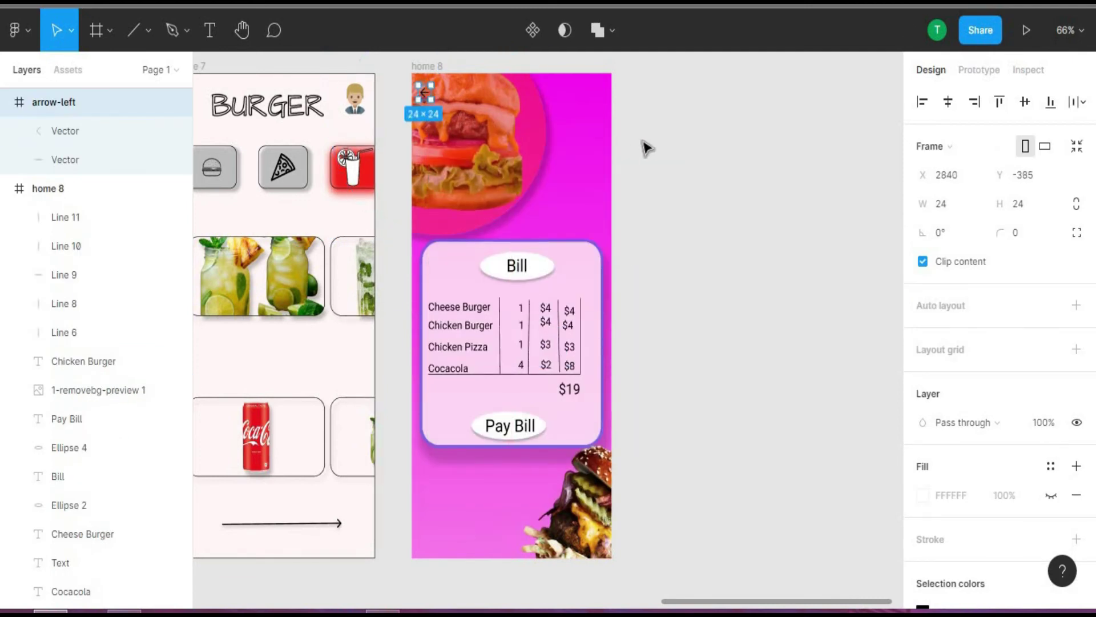
pyautogui.click(675, 246)
# Step: Copy the profile avatar from home 7 into home 8's top-right corner
pyautogui.rightClick(358, 123)
pyautogui.click(377, 108)
pyautogui.hotkey('ctrl', 'v')
pyautogui.moveTo(594, 111); pyautogui.dragTo(594, 105)
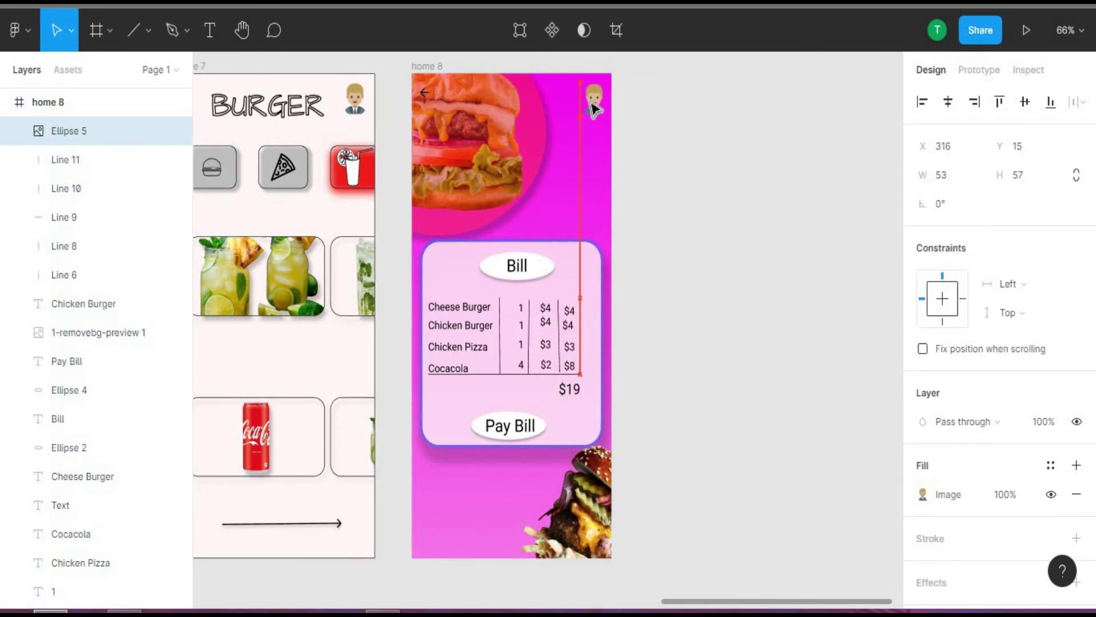
pyautogui.click(606, 338)
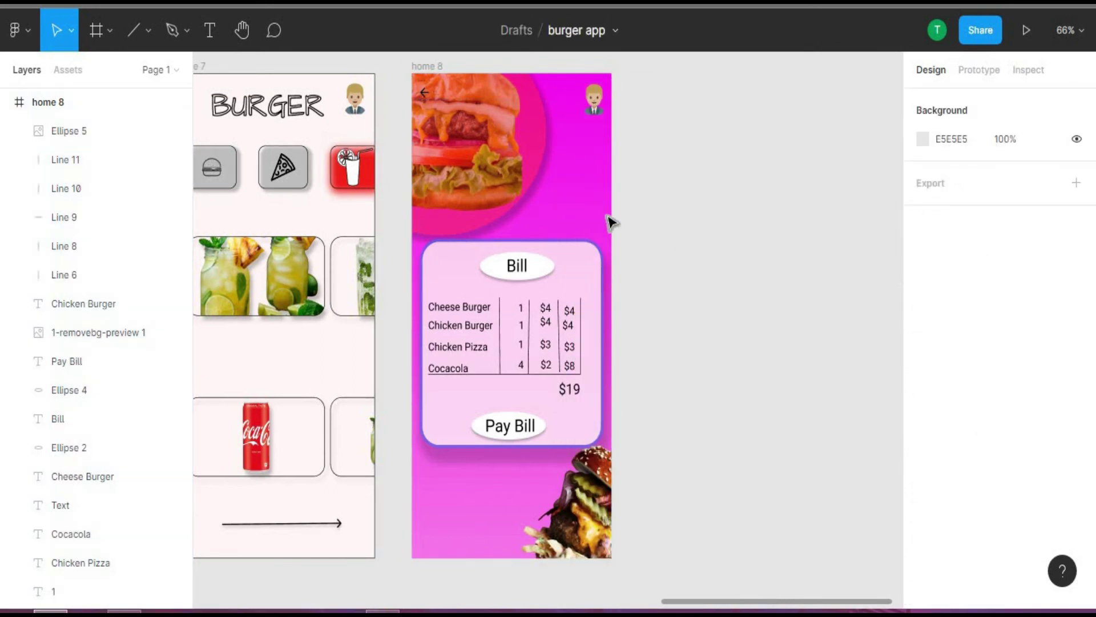
# Step: Copy and paste the home 8 screen as home 9 beside it
pyautogui.hscroll(-5, 399, 229)
pyautogui.click(104, 104)
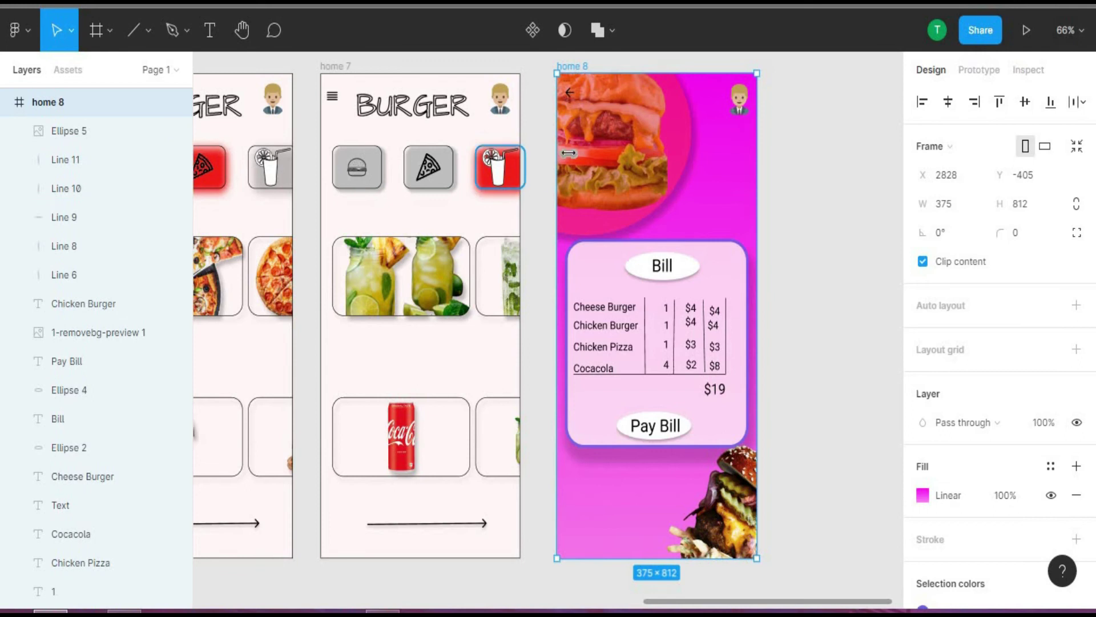
pyautogui.rightClick(681, 79)
pyautogui.click(702, 93)
pyautogui.rightClick(779, 79)
pyautogui.click(800, 90)
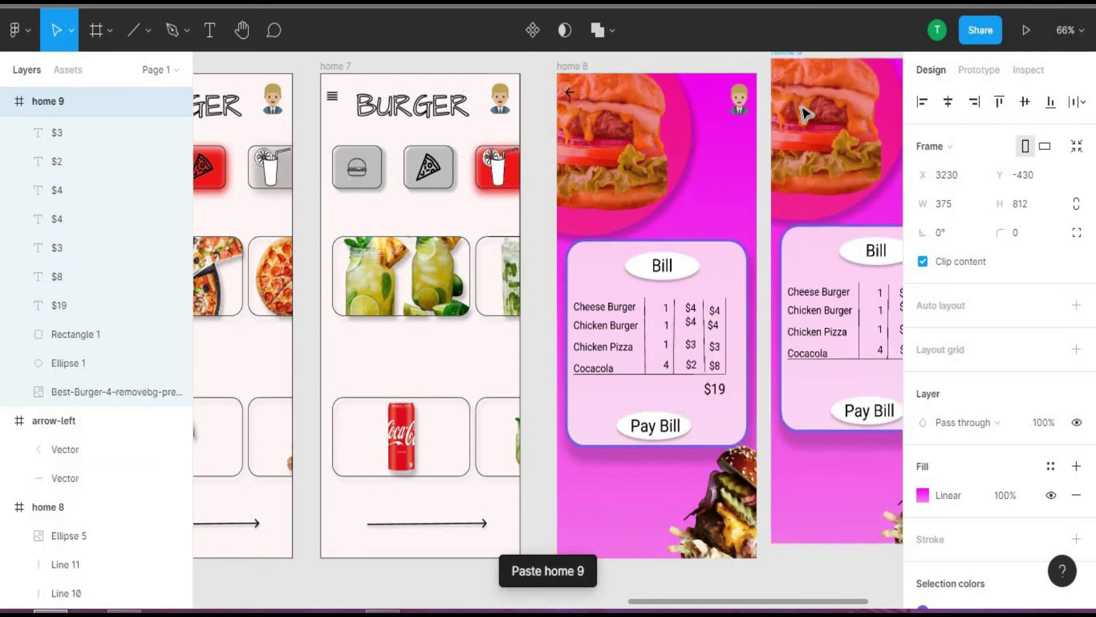
pyautogui.moveTo(805, 114); pyautogui.dragTo(813, 114)
# Step: Delete the $19 total, the prices and the Cocacola underline from home 9's bill
pyautogui.hscroll(5, 742, 285)
pyautogui.click(691, 390)
pyautogui.press('Delete')
pyautogui.click(702, 371)
pyautogui.doubleClick(691, 366)
pyautogui.press('BackSpace')
pyautogui.click(677, 372)
pyautogui.press('Delete')
pyautogui.doubleClick(667, 345)
pyautogui.press('BackSpace')
pyautogui.doubleClick(691, 324)
pyautogui.press('BackSpace')
pyautogui.doubleClick(668, 308)
pyautogui.press('BackSpace')
# Step: Remove the remaining quantities, divider lines and item names from the bill card
pyautogui.press('BackSpace')
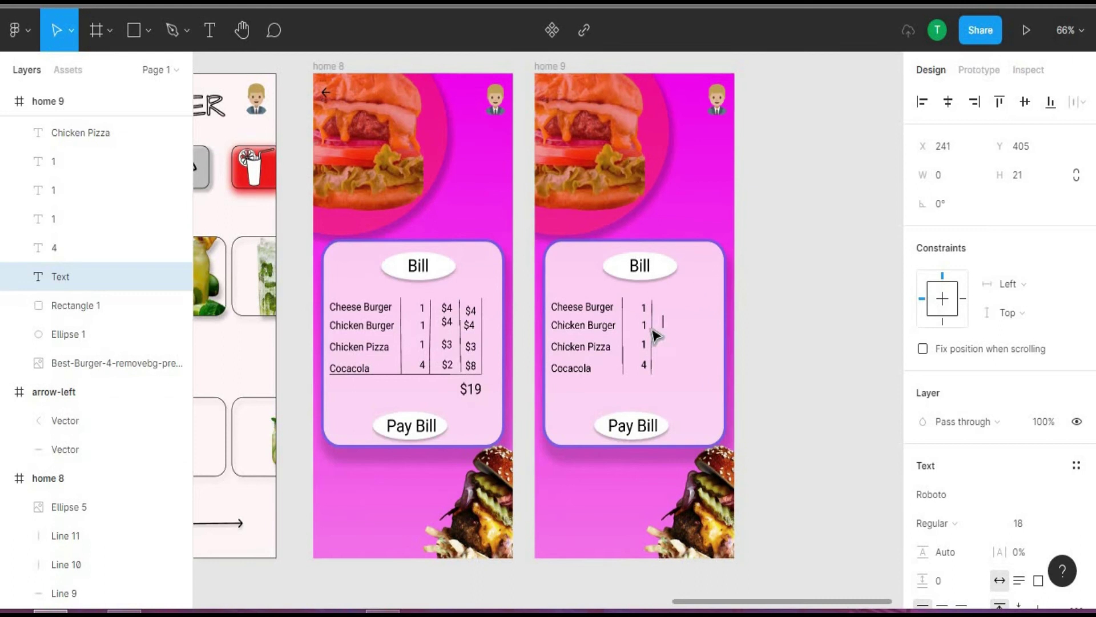
pyautogui.press('Escape')
pyautogui.click(651, 342)
pyautogui.press('Delete')
pyautogui.doubleClick(644, 307)
pyautogui.press('BackSpace')
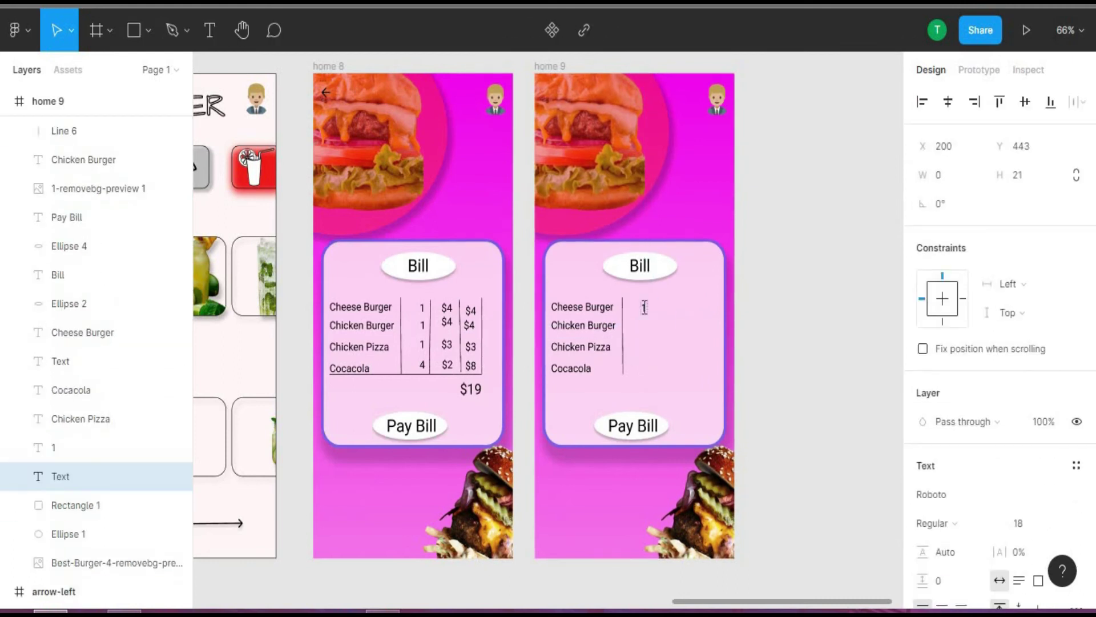
pyautogui.click(623, 333)
pyautogui.press('Delete')
pyautogui.doubleClick(581, 346)
pyautogui.press('BackSpace')
pyautogui.doubleClick(583, 325)
pyautogui.press('BackSpace')
pyautogui.doubleClick(582, 370)
pyautogui.press('BackSpace')
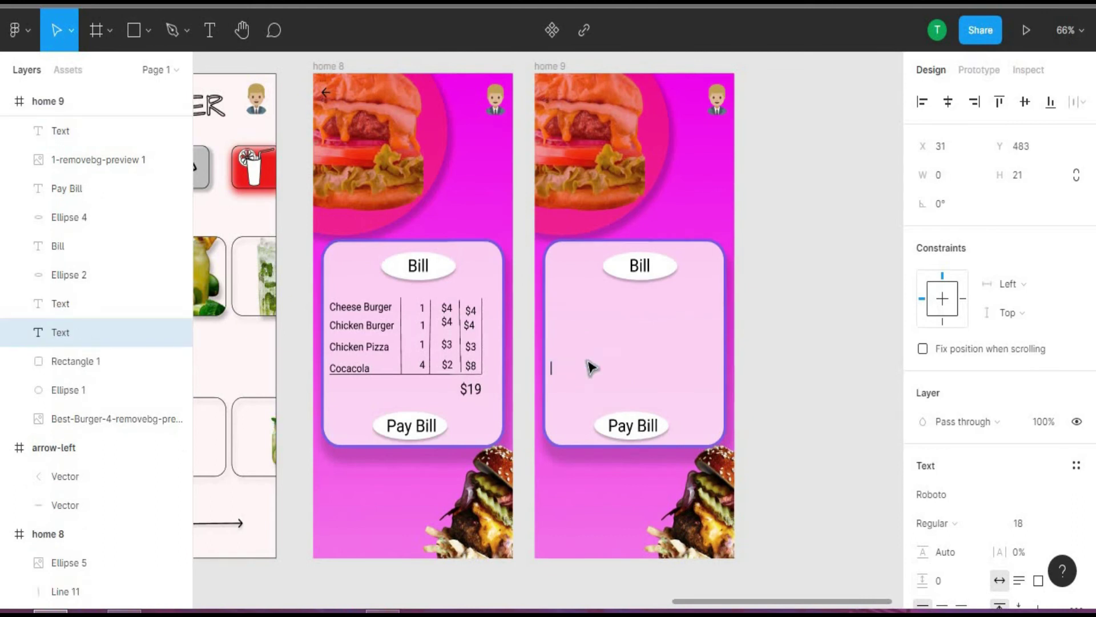
pyautogui.click(148, 31)
# Step: Place the credit-card icons image from disk into the home 9 card
pyautogui.click(153, 206)
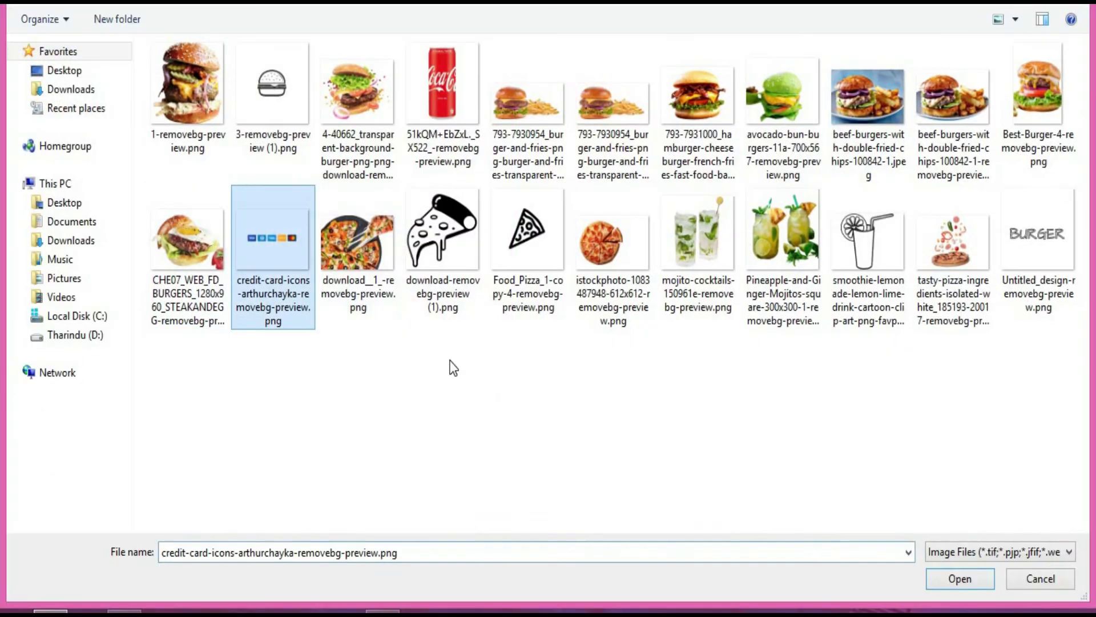
pyautogui.click(962, 580)
pyautogui.click(653, 342)
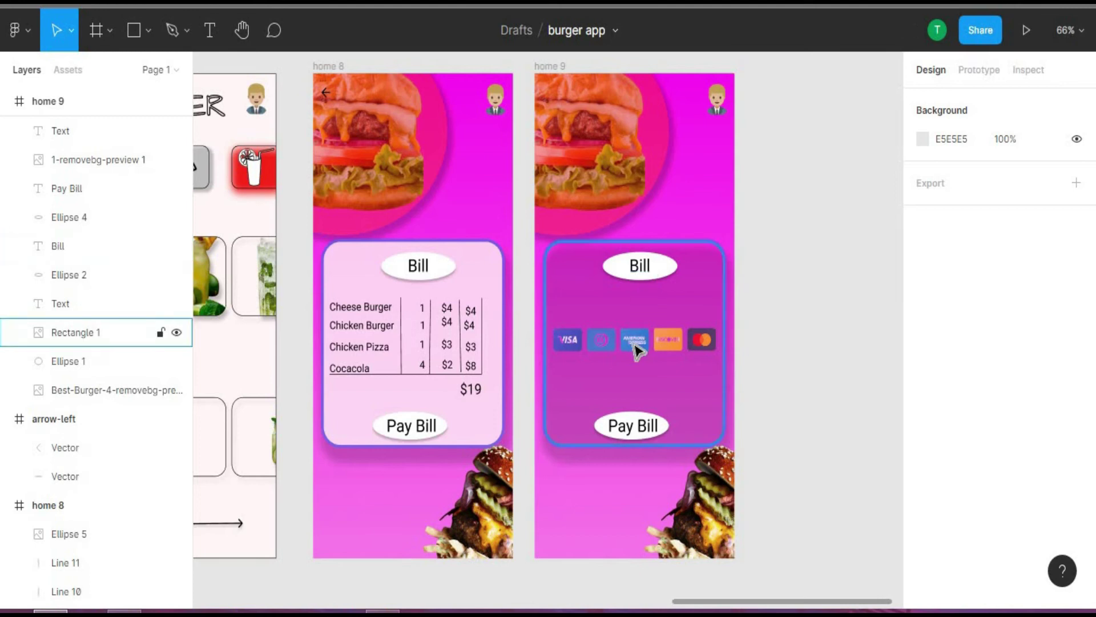
pyautogui.moveTo(637, 344); pyautogui.dragTo(645, 379)
# Step: Set the image fill opacity to 86% and resize the card to fit home 9
pyautogui.doubleClick(645, 380)
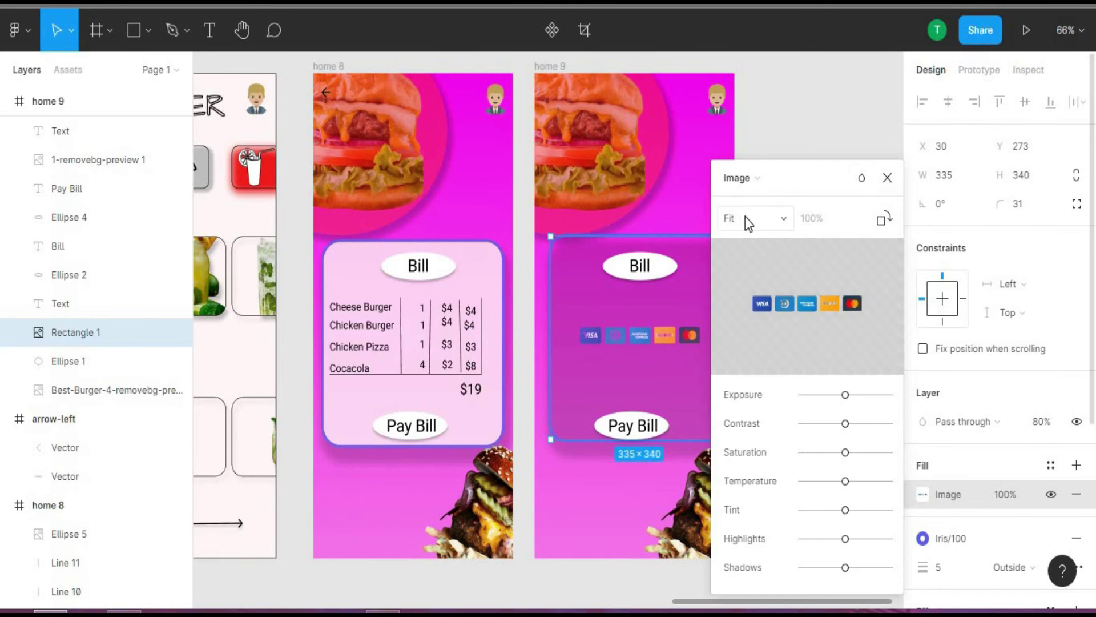
pyautogui.click(1002, 494)
pyautogui.write('86')
pyautogui.press('Return')
pyautogui.moveTo(738, 437)
pyautogui.mouseDown()
pyautogui.moveTo(737, 349)
pyautogui.moveTo(726, 440)
pyautogui.mouseUp()
pyautogui.moveTo(670, 378); pyautogui.dragTo(661, 378)
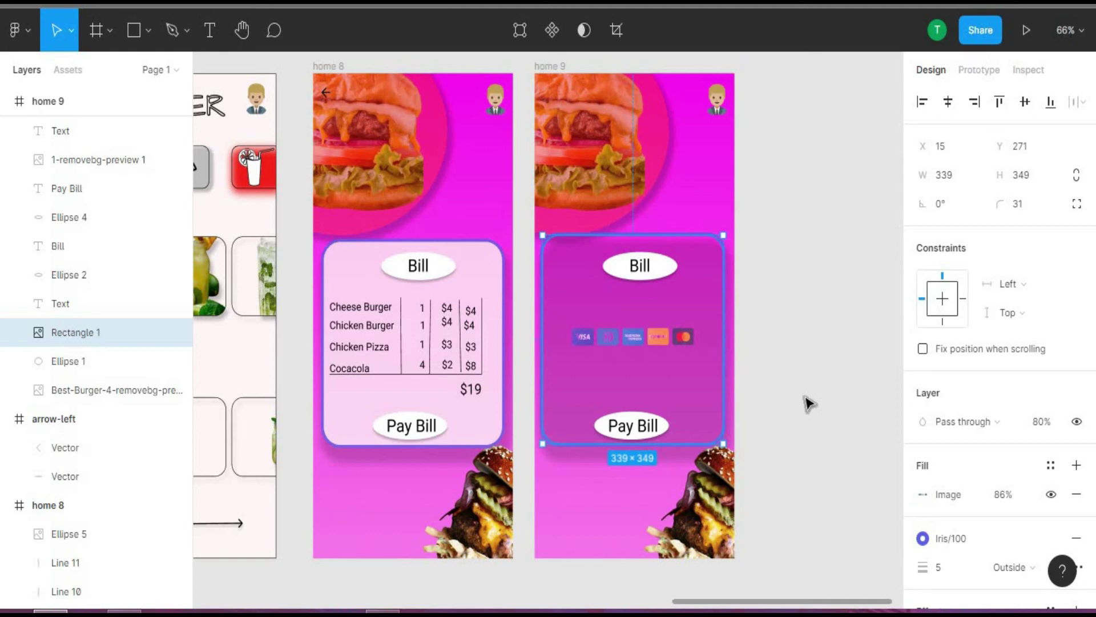
# Step: Draw a small ellipse dot under the card icons and paste four copies in a row
pyautogui.click(147, 31)
pyautogui.click(134, 139)
pyautogui.moveTo(576, 362)
pyautogui.mouseDown()
pyautogui.moveTo(589, 377)
pyautogui.moveTo(585, 368)
pyautogui.mouseUp()
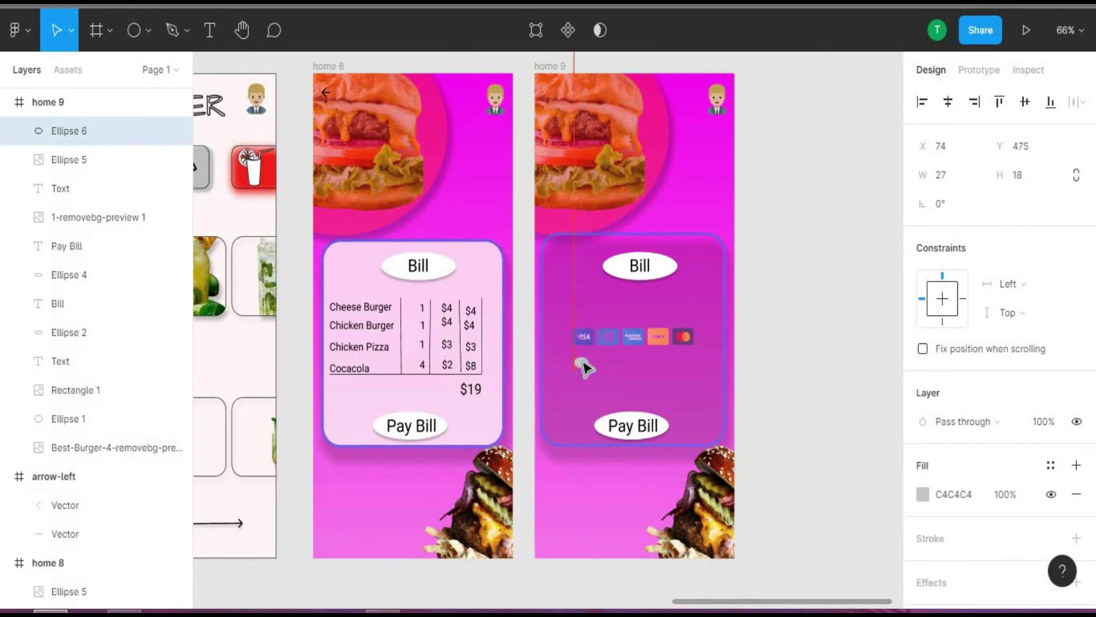
pyautogui.rightClick(587, 365)
pyautogui.click(623, 140)
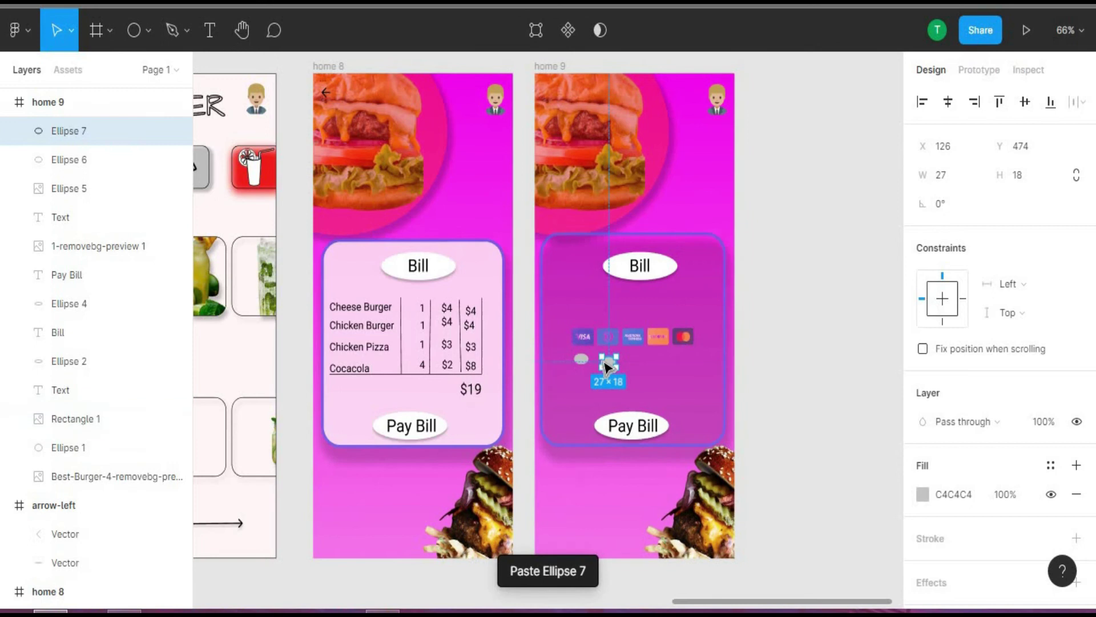
pyautogui.rightClick(631, 362)
pyautogui.click(628, 137)
pyautogui.rightClick(633, 366)
pyautogui.click(684, 140)
pyautogui.moveTo(661, 368); pyautogui.dragTo(666, 374)
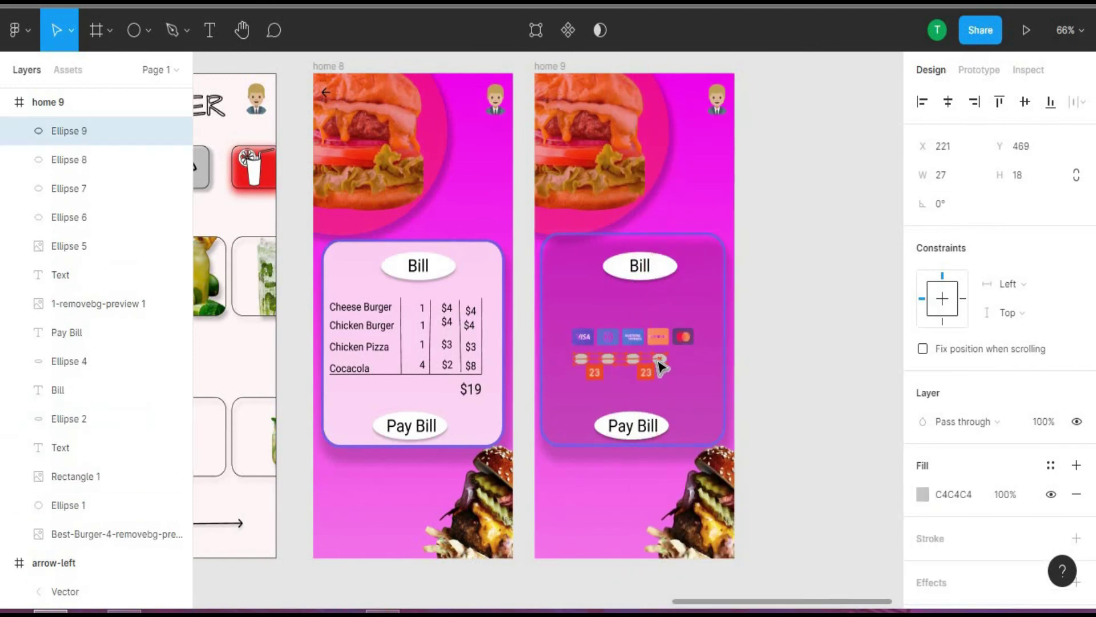
pyautogui.rightClick(685, 360)
pyautogui.click(690, 140)
# Step: Fill the first dot black (0C0C0C)
pyautogui.click(588, 366)
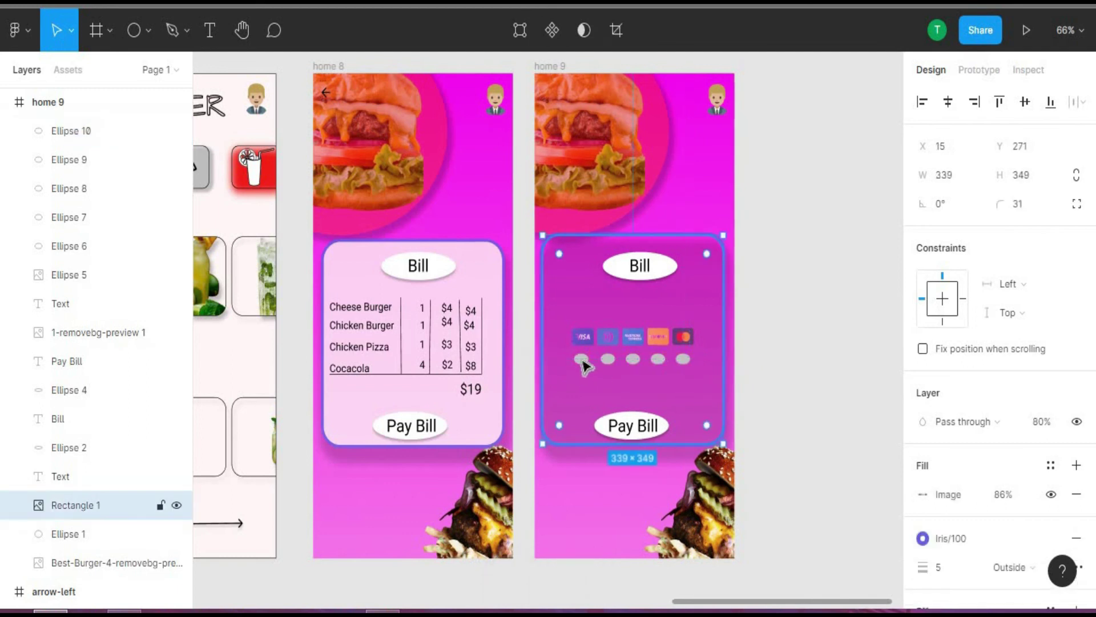
pyautogui.doubleClick(581, 359)
pyautogui.click(922, 520)
pyautogui.click(788, 522)
pyautogui.click(889, 144)
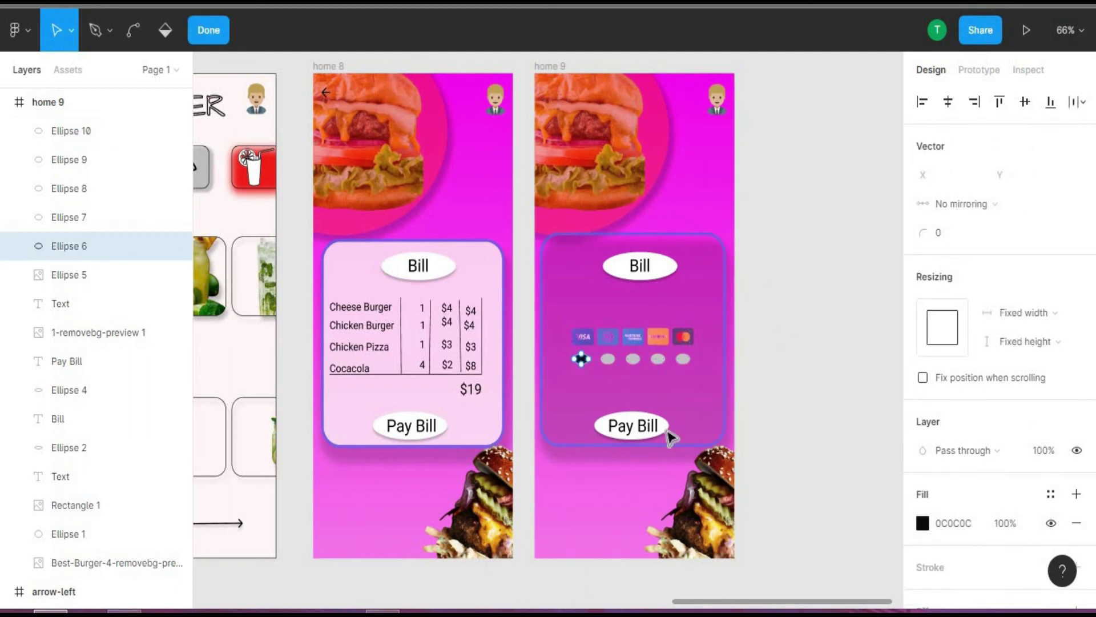
pyautogui.click(802, 460)
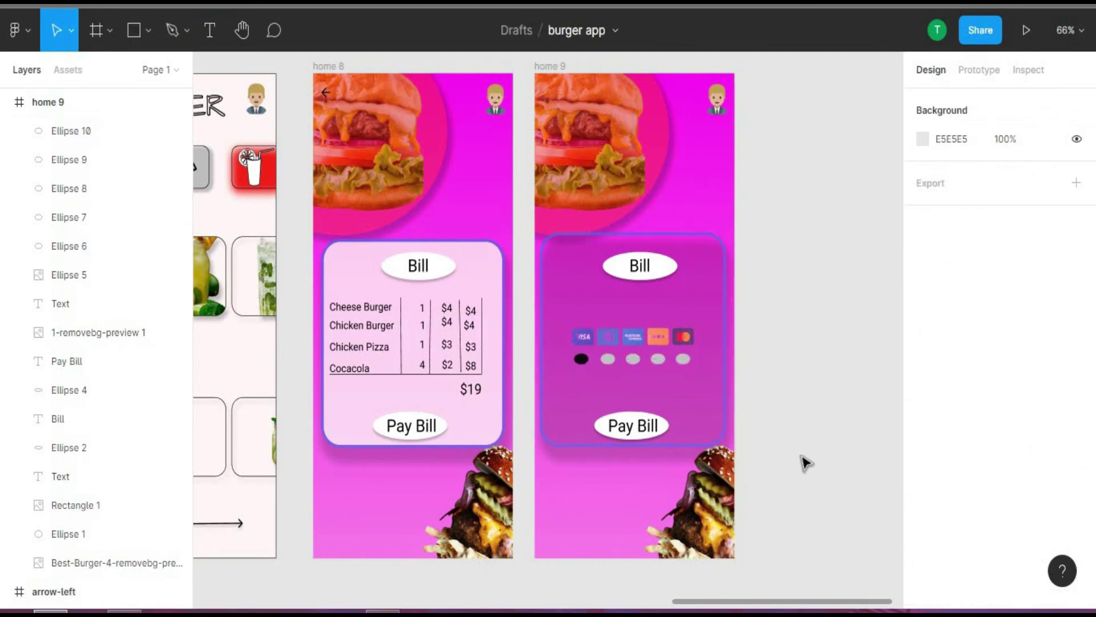
# Step: Change home 9's Pay Bill button label to Submit
pyautogui.click(743, 569)
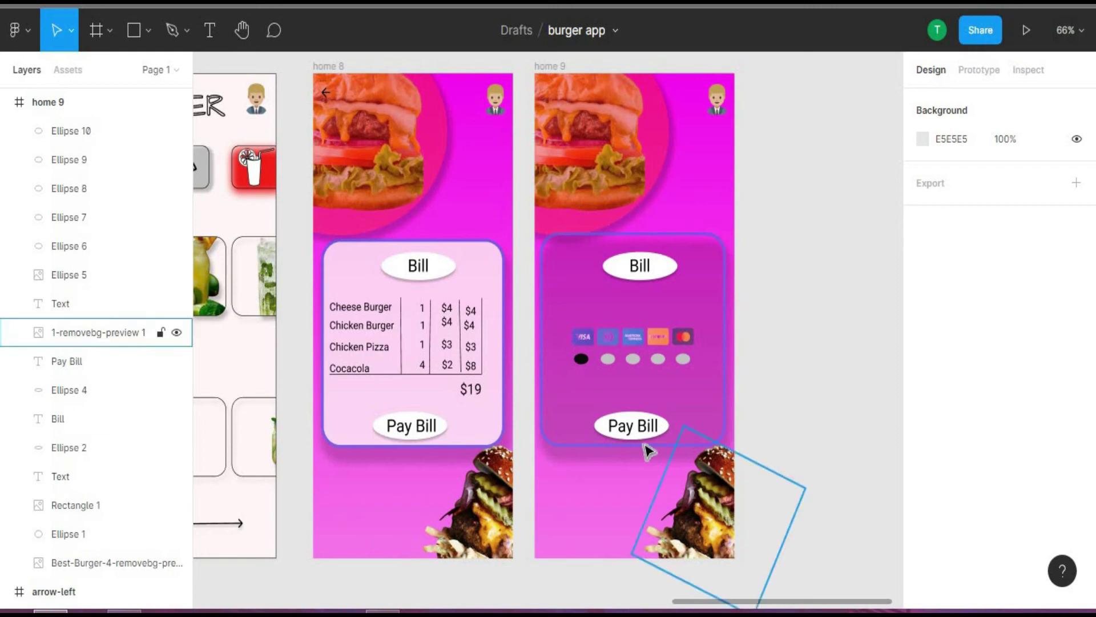
pyautogui.click(642, 426)
pyautogui.click(869, 440)
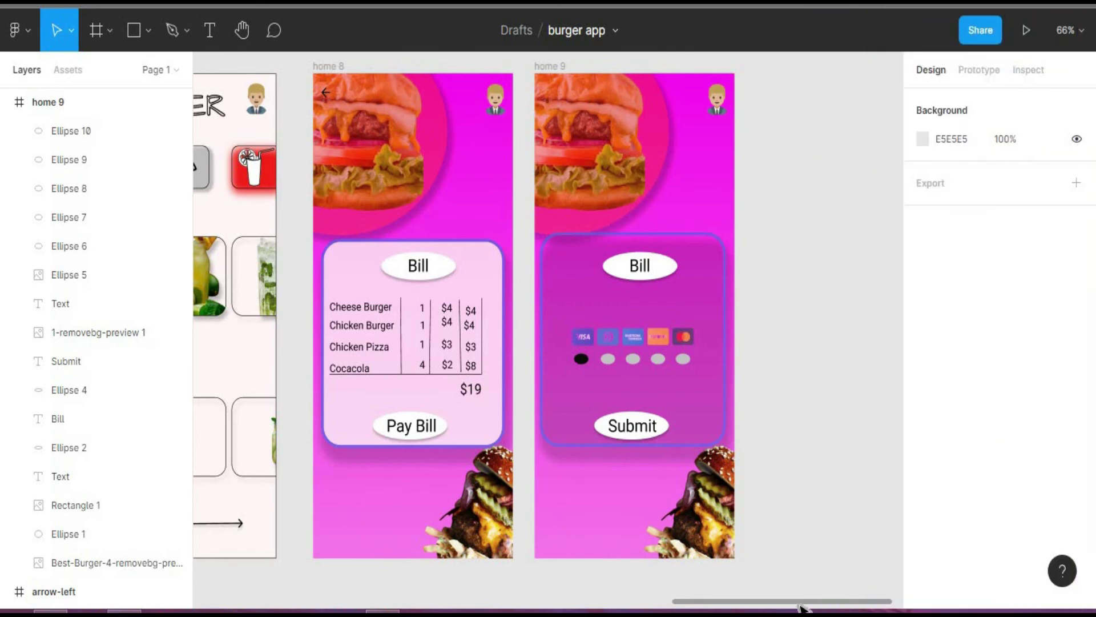
pyautogui.hscroll(3, 821, 604)
pyautogui.hscroll(1, 821, 604)
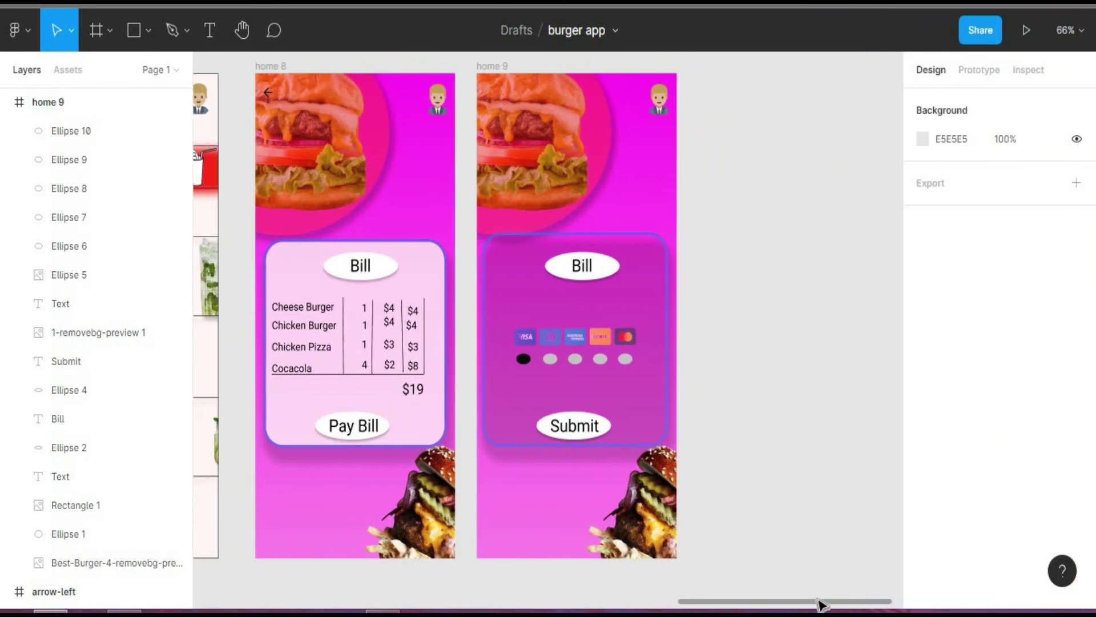
# Step: Set the fill of the second through fifth dots to white (FFFFFF)
pyautogui.click(549, 361)
pyautogui.click(922, 522)
pyautogui.write('FFFFFF')
pyautogui.press('Return')
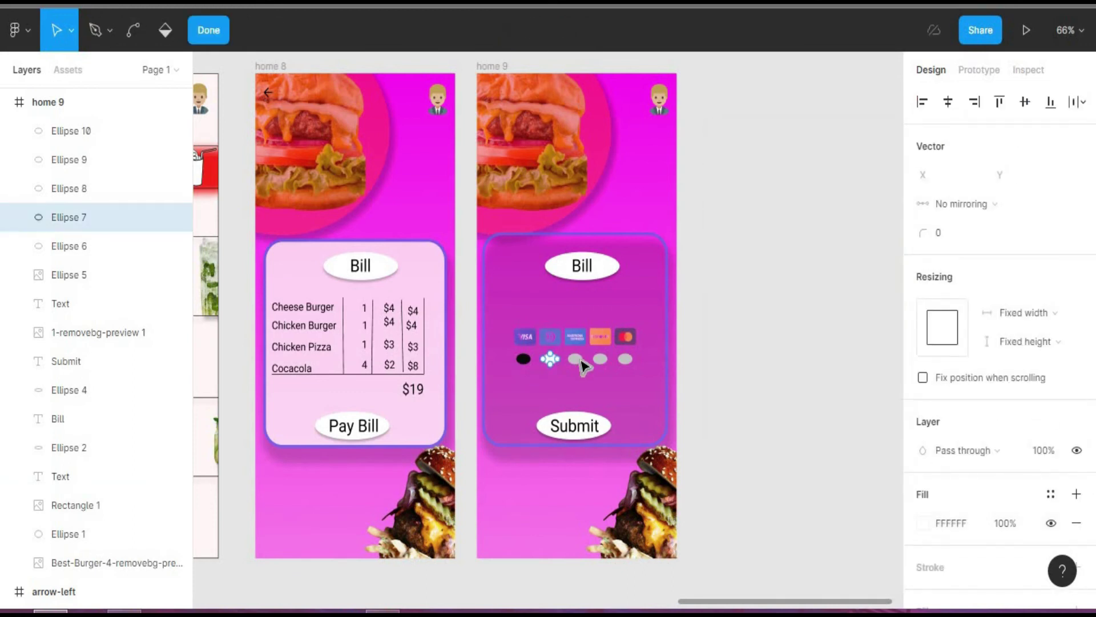
pyautogui.click(575, 358)
pyautogui.click(922, 495)
pyautogui.write('FFFFFF')
pyautogui.click(600, 359)
pyautogui.click(923, 522)
pyautogui.write('FFFFFF')
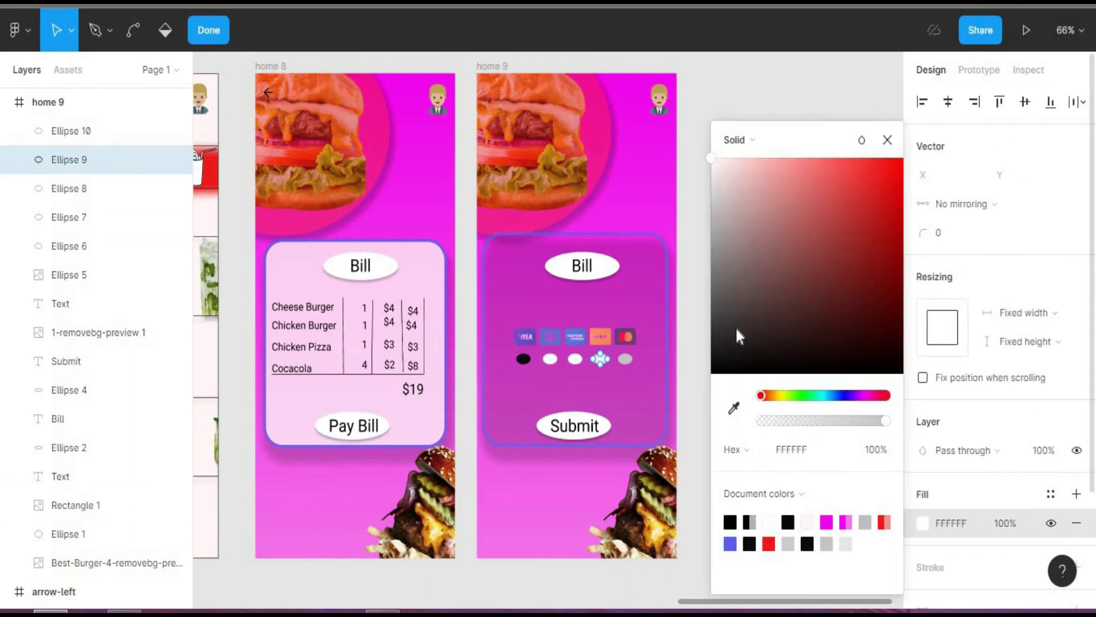
pyautogui.click(625, 359)
pyautogui.click(923, 494)
pyautogui.write('FFFFFF')
pyautogui.press('Return')
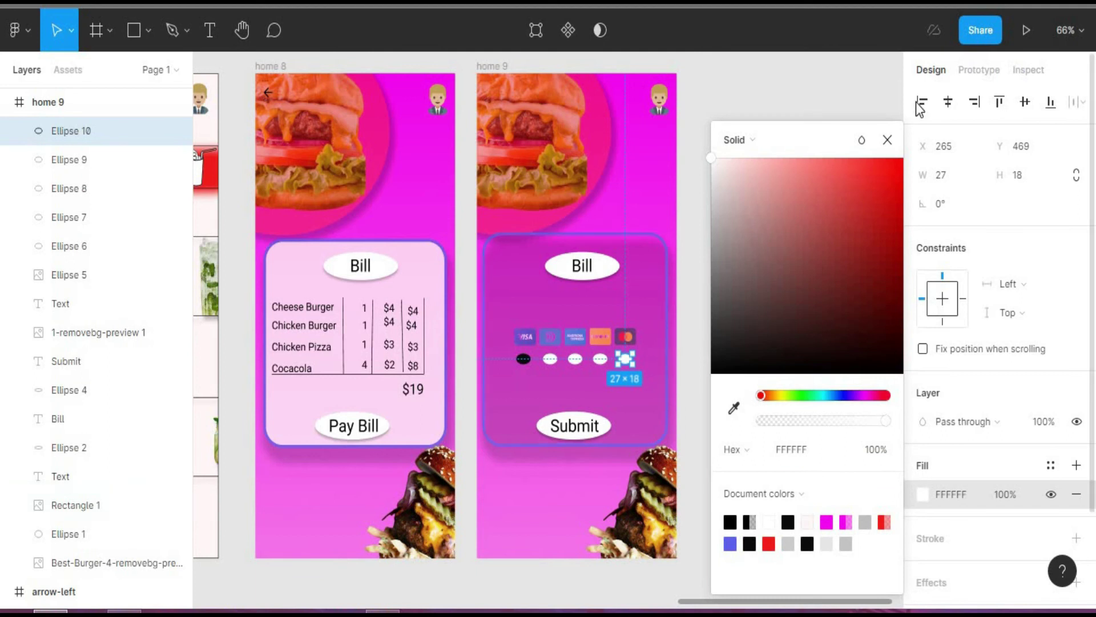
pyautogui.click(750, 400)
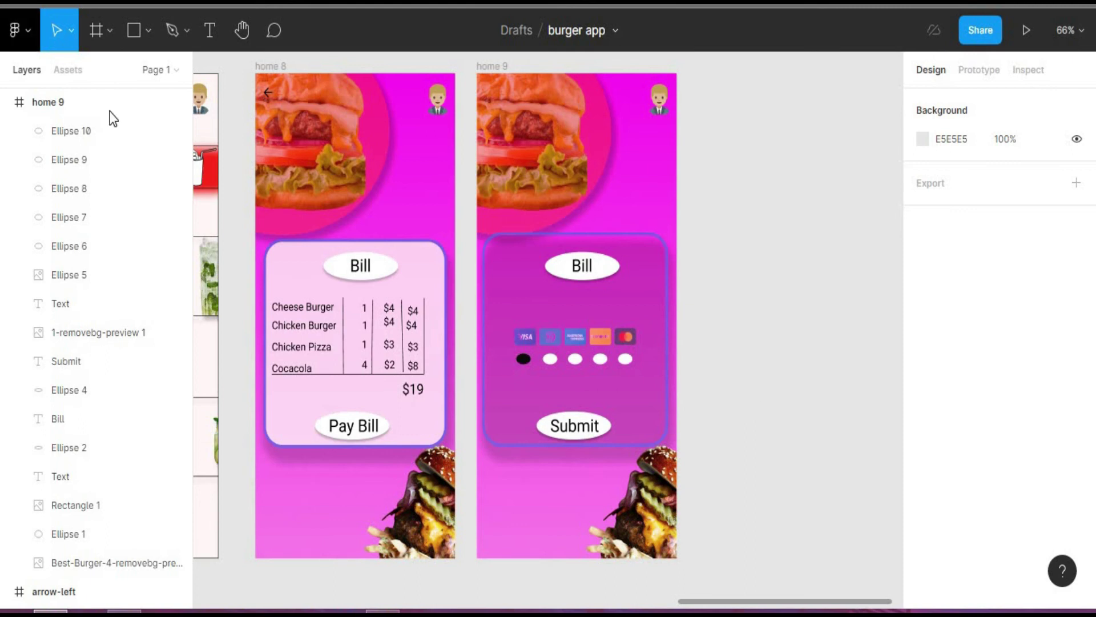
# Step: Duplicate the home 9 screen as home 10 beside it
pyautogui.rightClick(631, 80)
pyautogui.click(656, 95)
pyautogui.rightClick(741, 108)
pyautogui.click(754, 122)
pyautogui.moveTo(776, 152); pyautogui.dragTo(759, 110)
pyautogui.hscroll(5, 665, 318)
# Step: Delete the Bill pill, the payment dots and the card panel from home 10
pyautogui.click(634, 264)
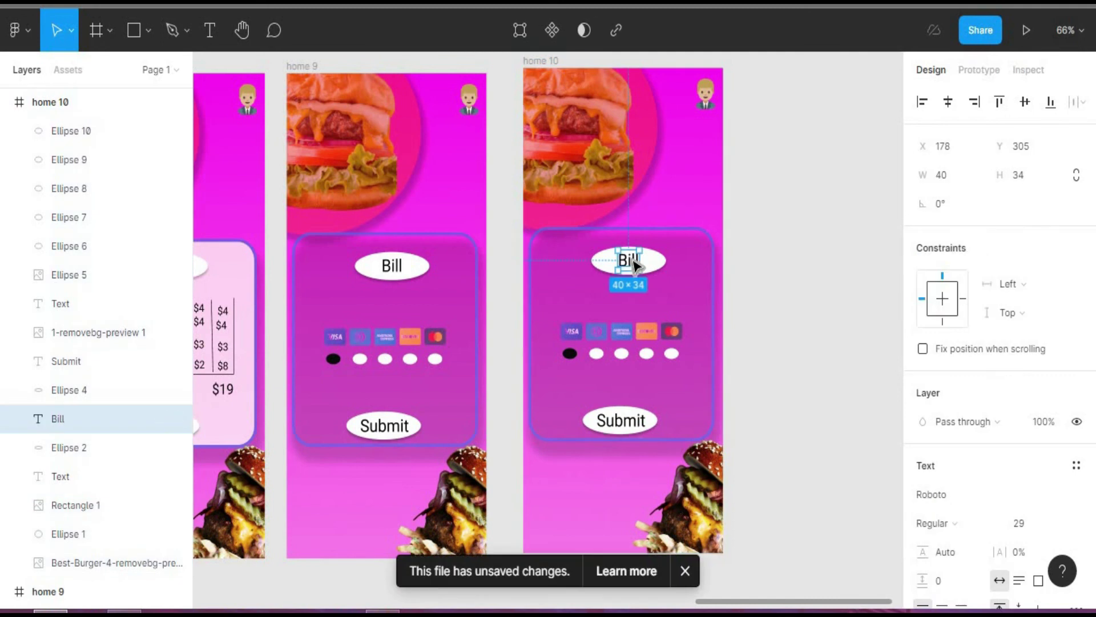
pyautogui.click(655, 270)
pyautogui.press('Delete')
pyautogui.click(672, 354)
pyautogui.press('Delete')
pyautogui.click(647, 353)
pyautogui.press('Delete')
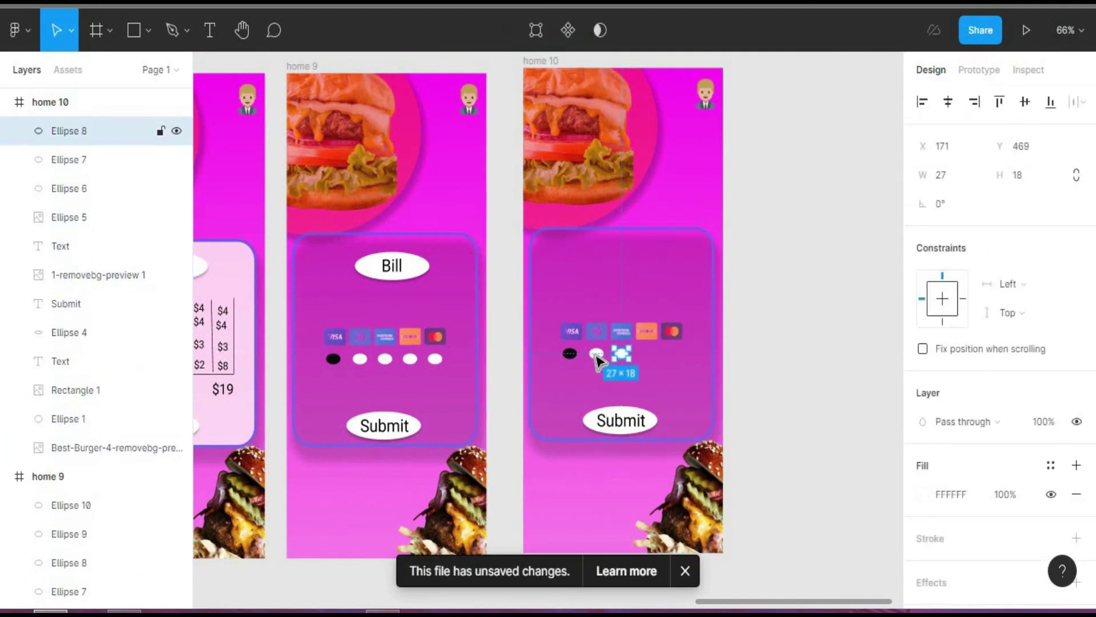
pyautogui.click(570, 355)
pyautogui.press('Delete')
pyautogui.click(573, 333)
pyautogui.press('Delete')
# Step: Add a bold, size 24 Bank Name label with a line underneath
pyautogui.click(210, 30)
pyautogui.click(542, 255)
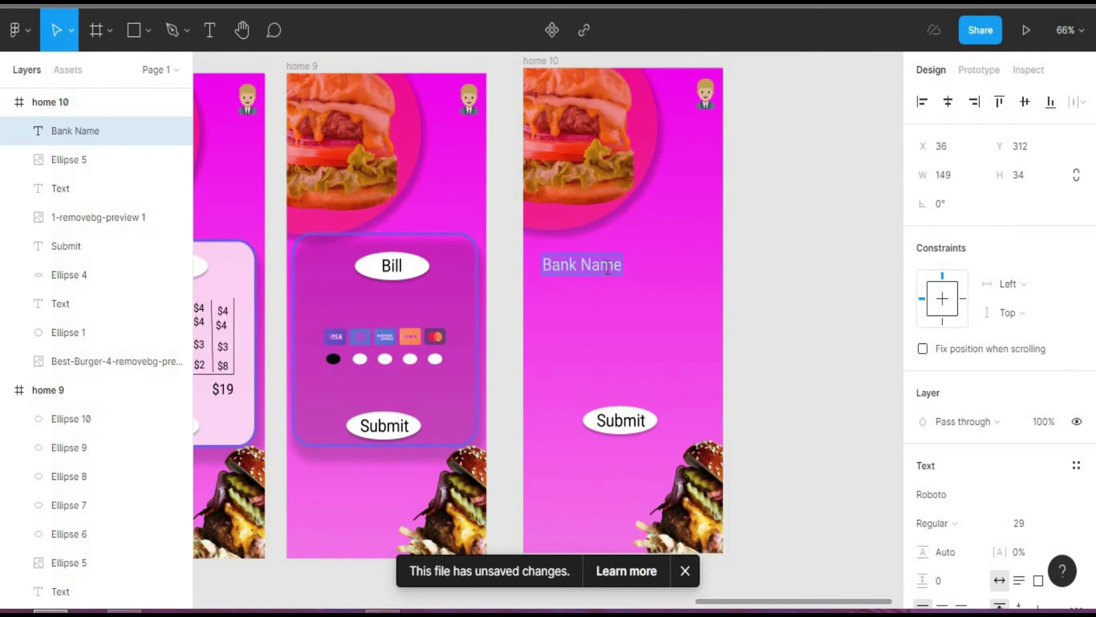
pyautogui.scroll(-5, 988, 285)
pyautogui.click(954, 214)
pyautogui.click(945, 255)
pyautogui.click(1060, 215)
pyautogui.click(1043, 444)
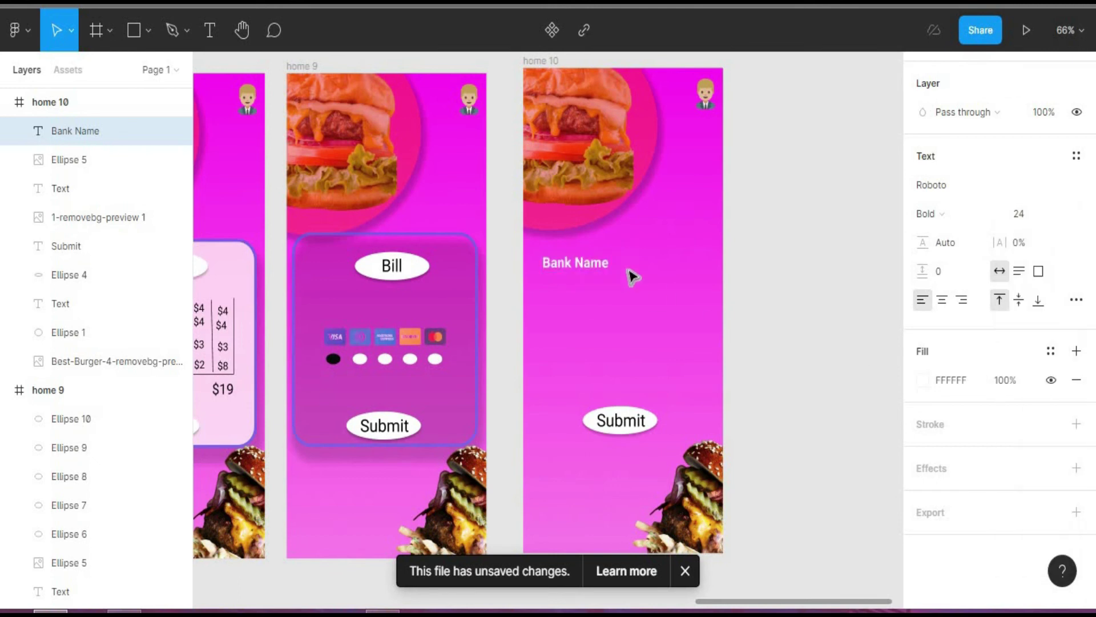
pyautogui.click(138, 36)
pyautogui.click(85, 86)
pyautogui.moveTo(543, 283); pyautogui.dragTo(706, 283)
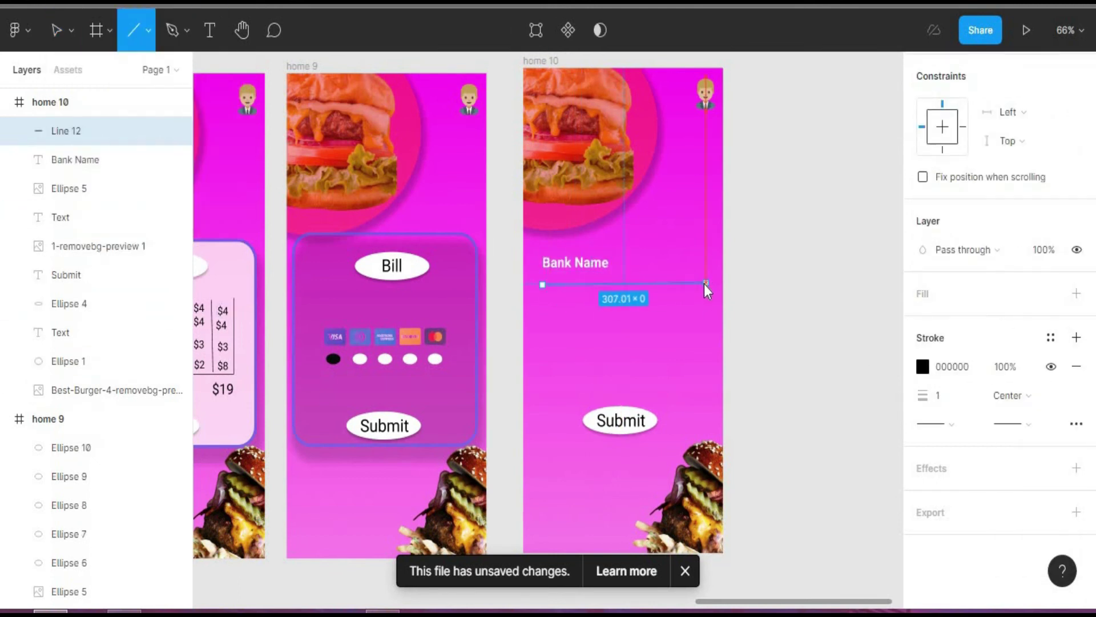
pyautogui.click(727, 360)
# Step: Add a Card Number label below with its own underline
pyautogui.click(211, 33)
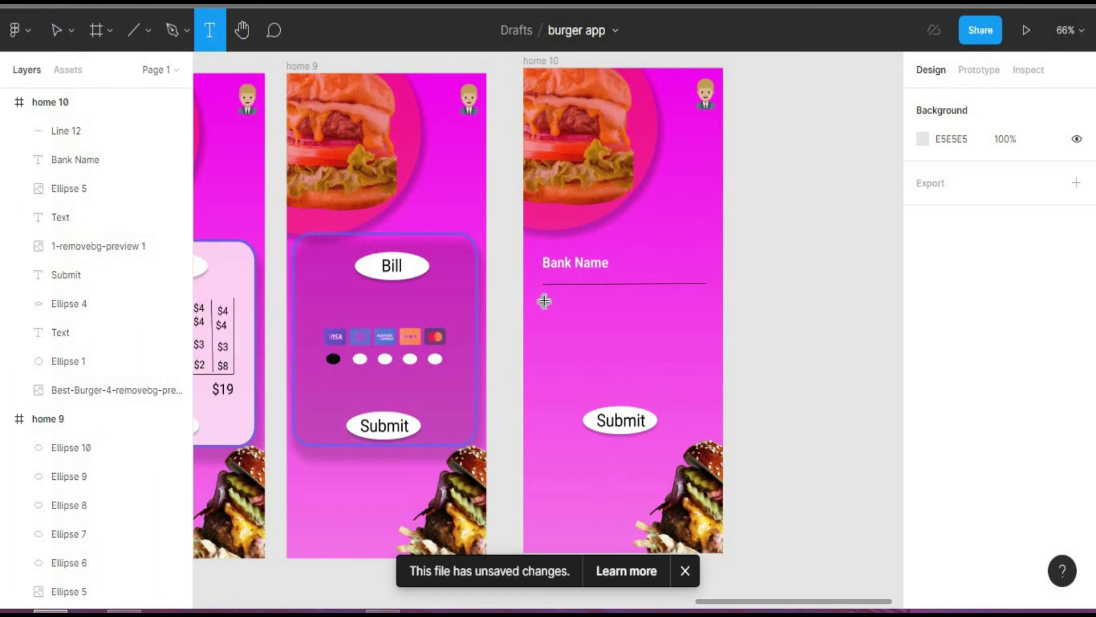
pyautogui.click(543, 303)
pyautogui.write('Card Number')
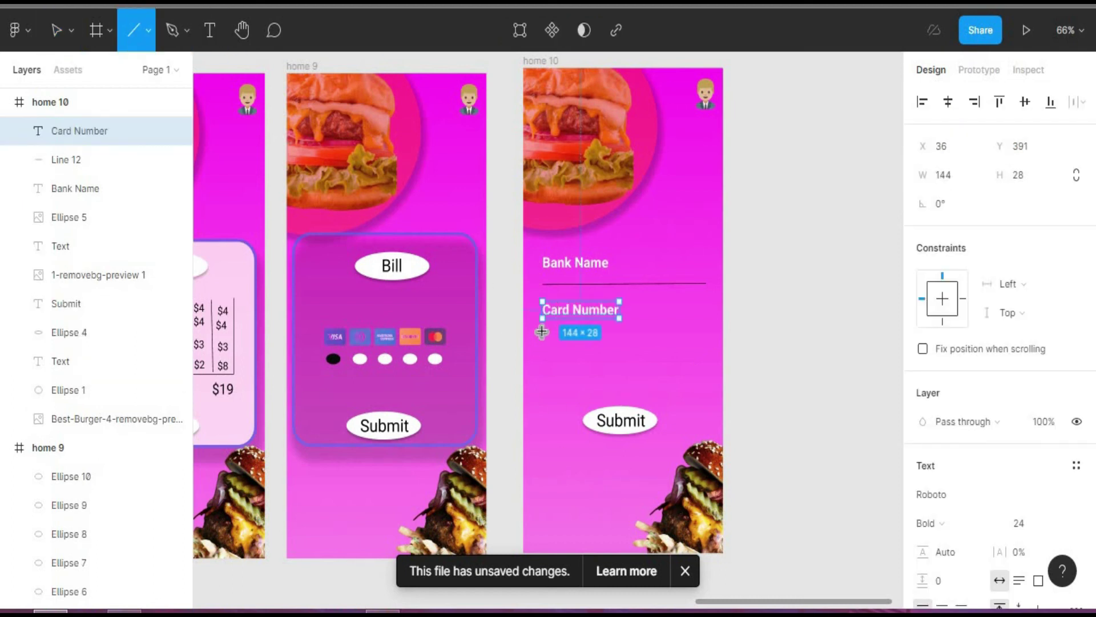
pyautogui.write('Number')
pyautogui.moveTo(542, 332); pyautogui.dragTo(544, 332)
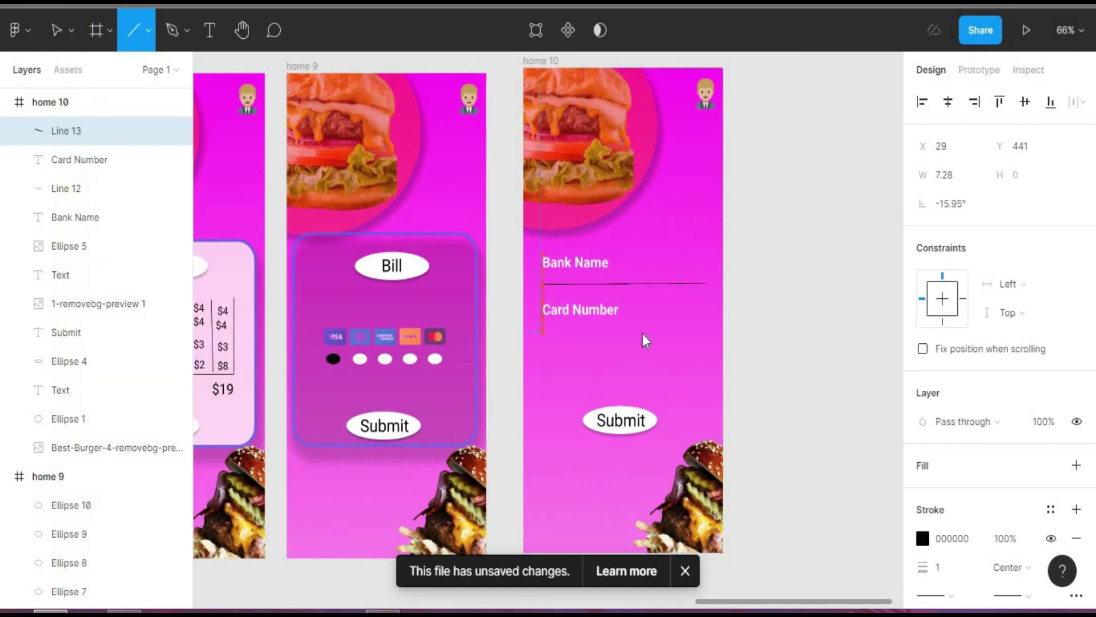
pyautogui.moveTo(702, 333); pyautogui.dragTo(705, 332)
pyautogui.click(661, 365)
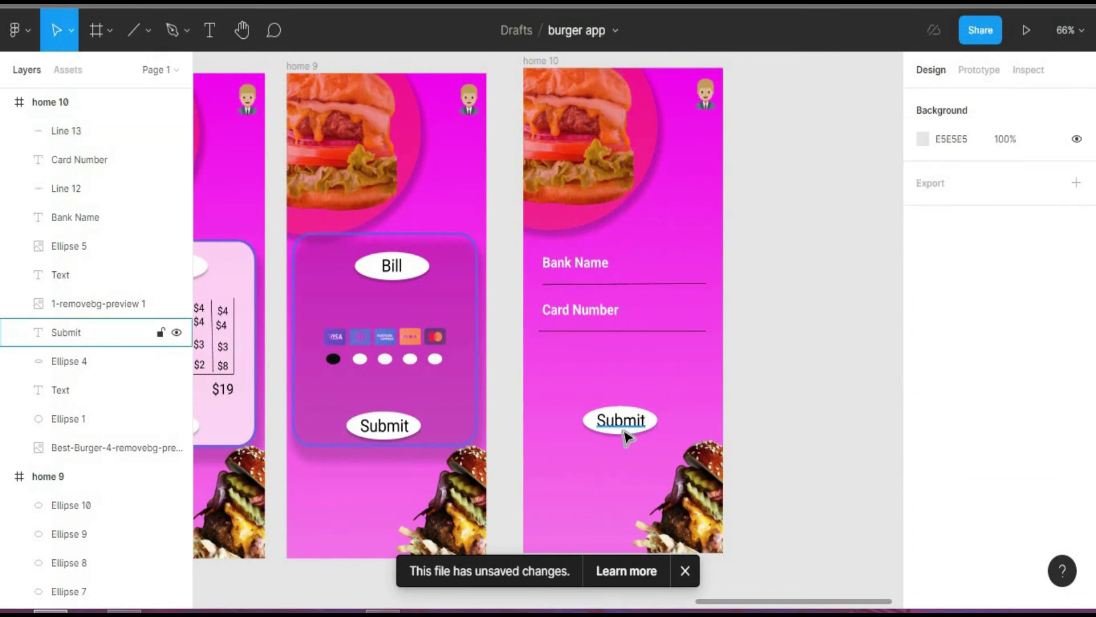
pyautogui.click(539, 327)
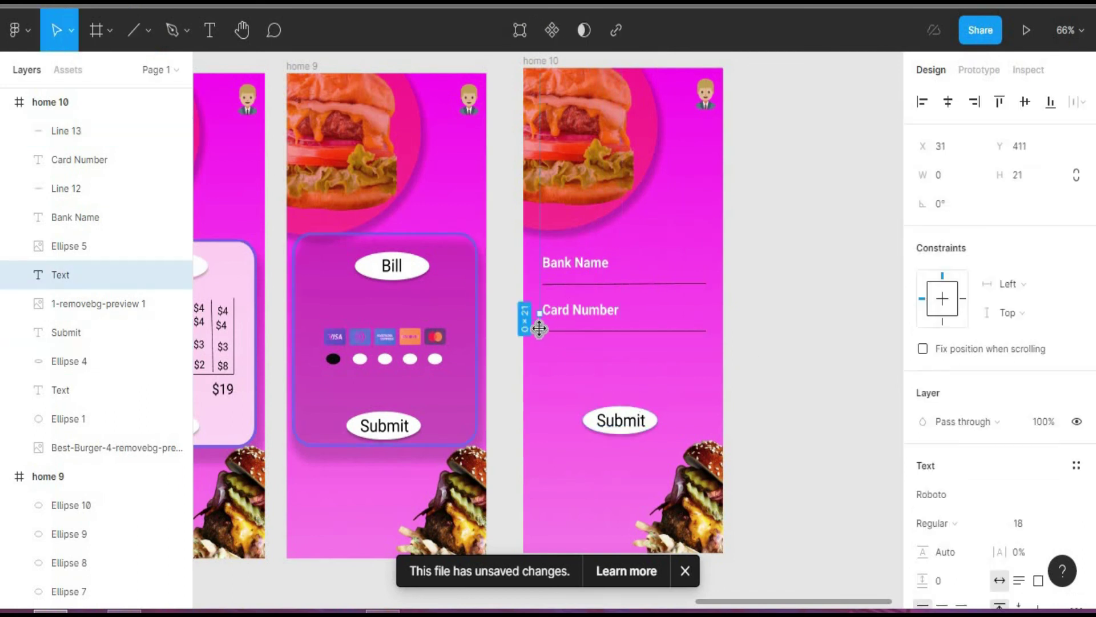
pyautogui.click(549, 374)
# Step: Add a bold, size 24 Expire Date label with a copied underline
pyautogui.click(208, 42)
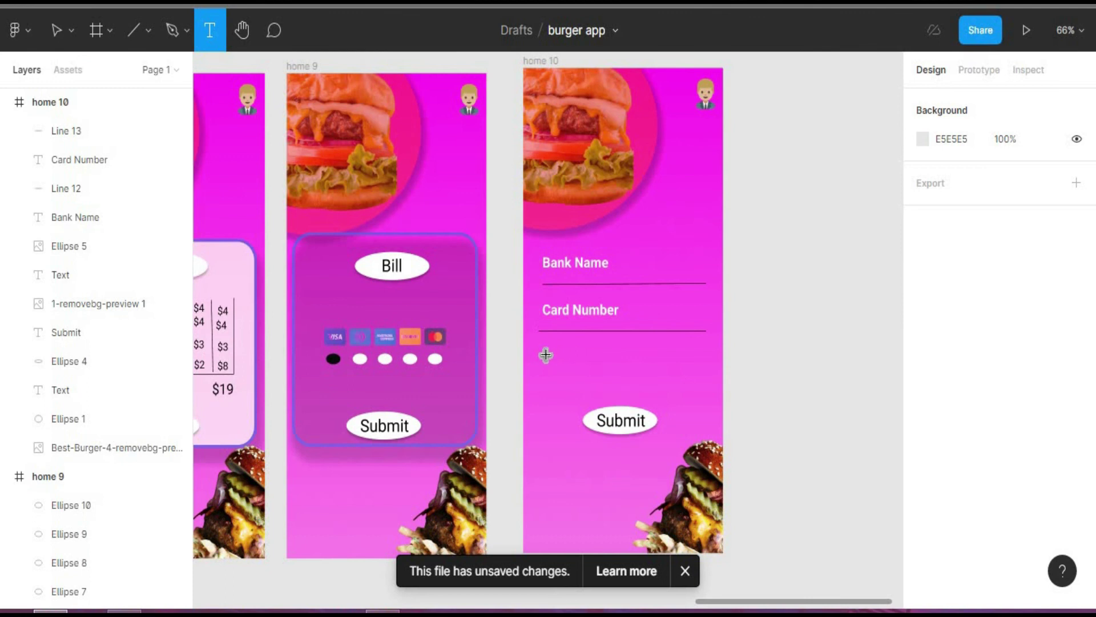
pyautogui.click(545, 355)
pyautogui.press('Escape')
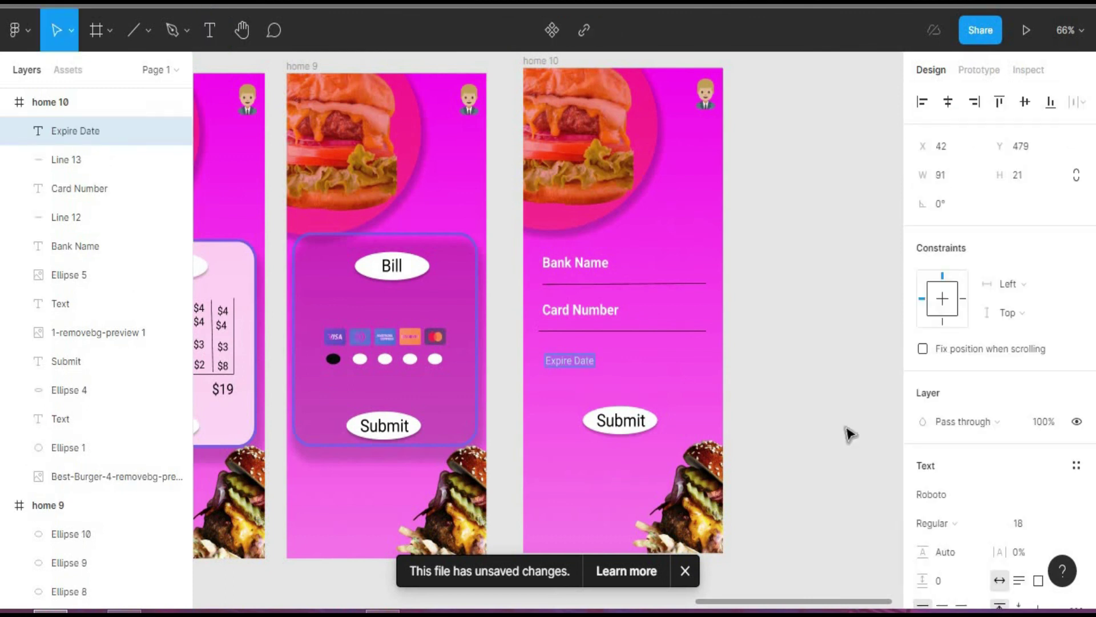
pyautogui.click(925, 523)
pyautogui.click(940, 416)
pyautogui.click(1048, 521)
pyautogui.click(1040, 432)
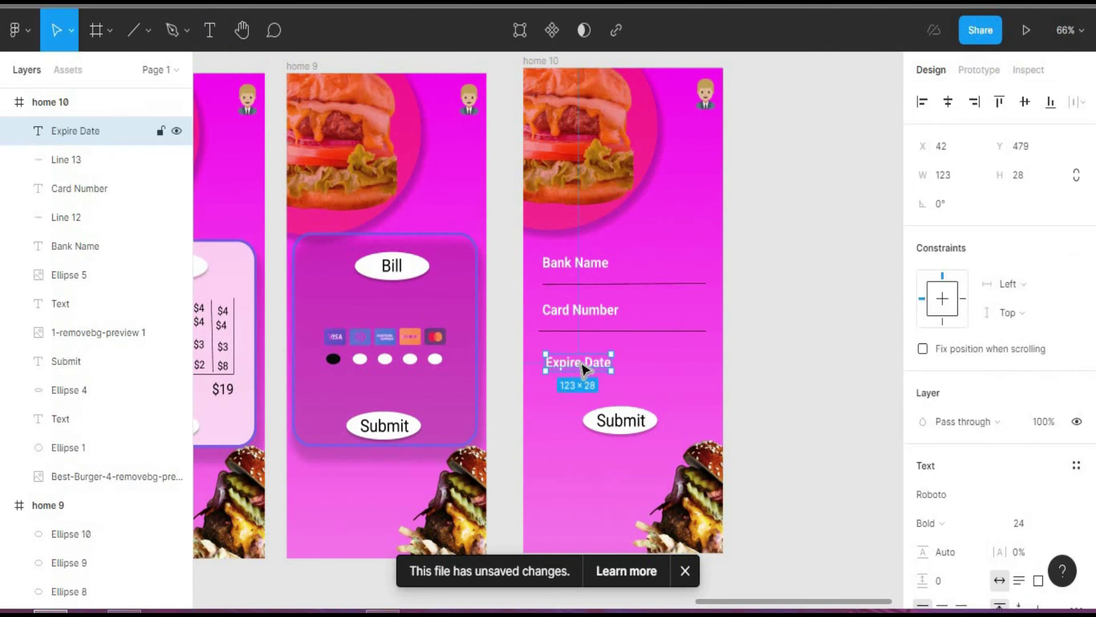
pyautogui.rightClick(565, 330)
pyautogui.click(678, 116)
pyautogui.rightClick(568, 382)
pyautogui.click(612, 116)
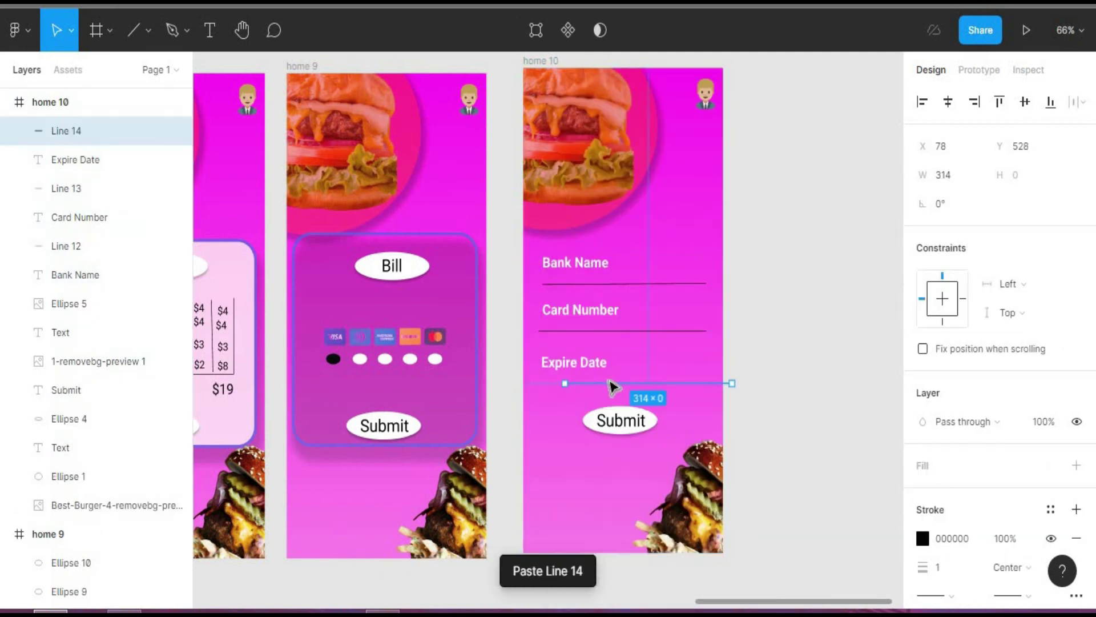
# Step: Move the Submit button and its label lower on the screen
pyautogui.click(620, 426)
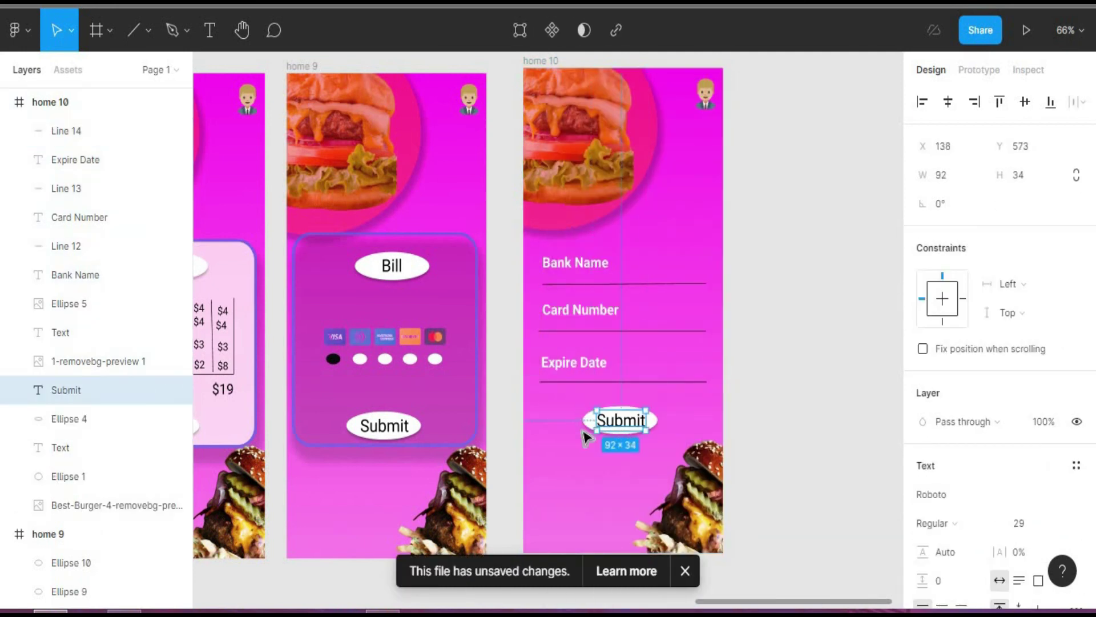
pyautogui.moveTo(586, 437); pyautogui.dragTo(599, 497)
pyautogui.moveTo(617, 422); pyautogui.dragTo(602, 498)
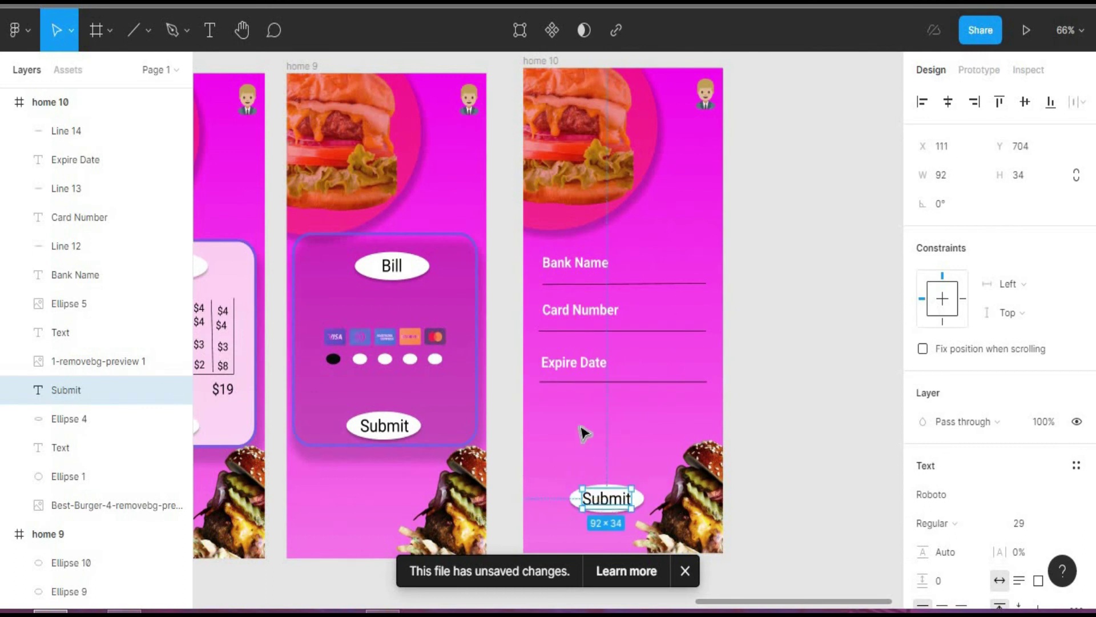
# Step: Add a CVV label copied from Expire Date, with an aligned underline
pyautogui.click(574, 362)
pyautogui.rightClick(571, 362)
pyautogui.click(577, 352)
pyautogui.rightClick(548, 407)
pyautogui.click(558, 122)
pyautogui.doubleClick(583, 408)
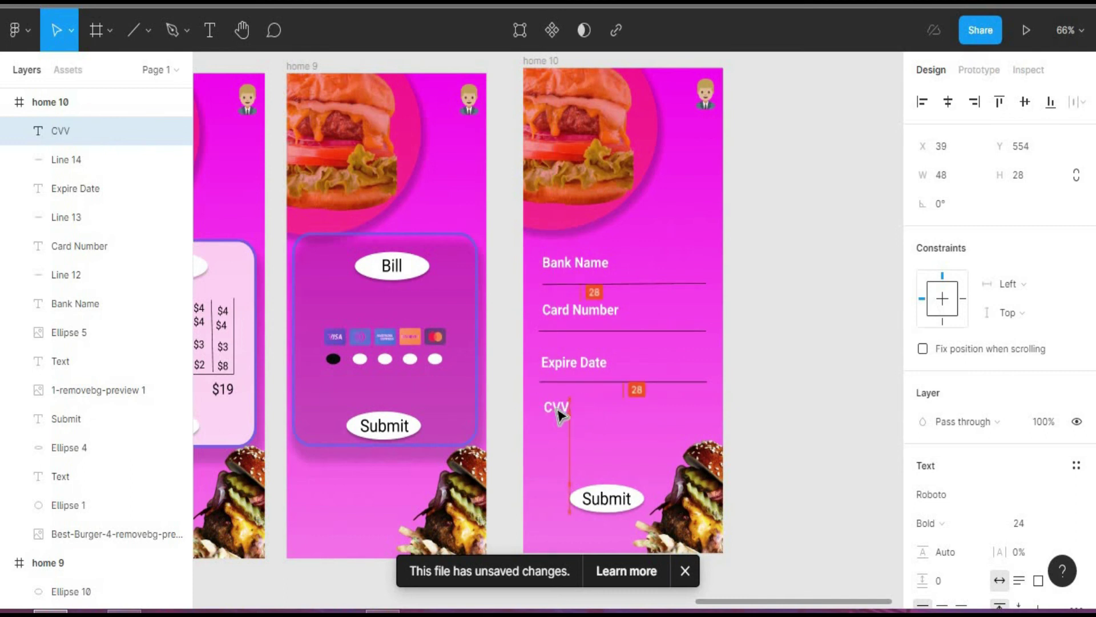
pyautogui.click(574, 360)
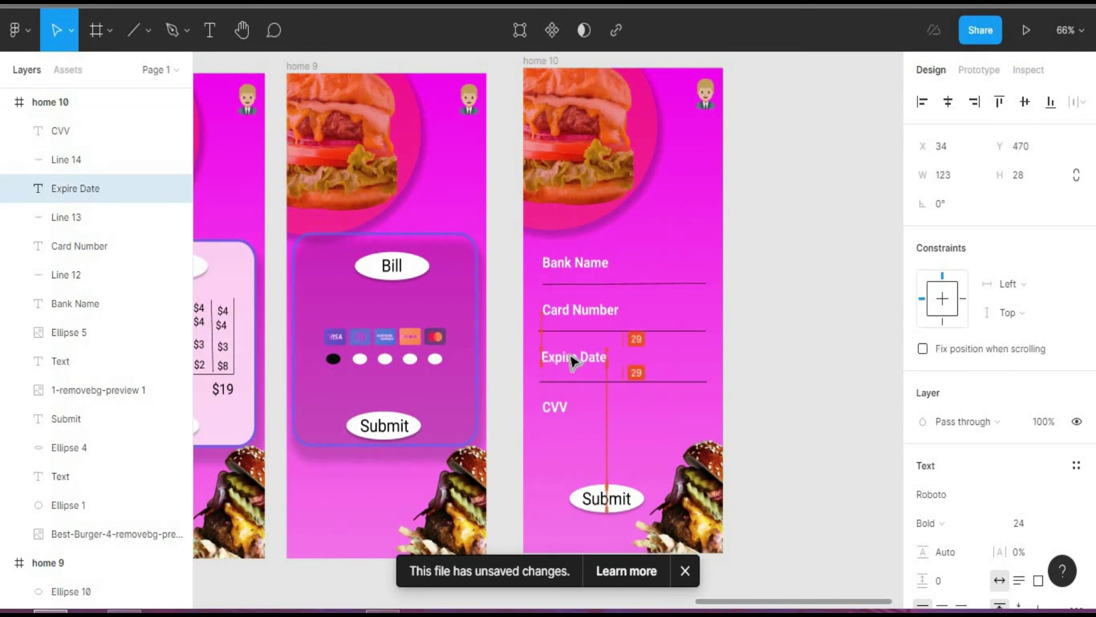
pyautogui.click(604, 380)
pyautogui.rightClick(593, 381)
pyautogui.click(605, 115)
pyautogui.rightClick(550, 426)
pyautogui.click(565, 116)
pyautogui.moveTo(602, 428); pyautogui.dragTo(592, 430)
# Step: Draw a small white checkbox square under the CVV field
pyautogui.click(615, 499)
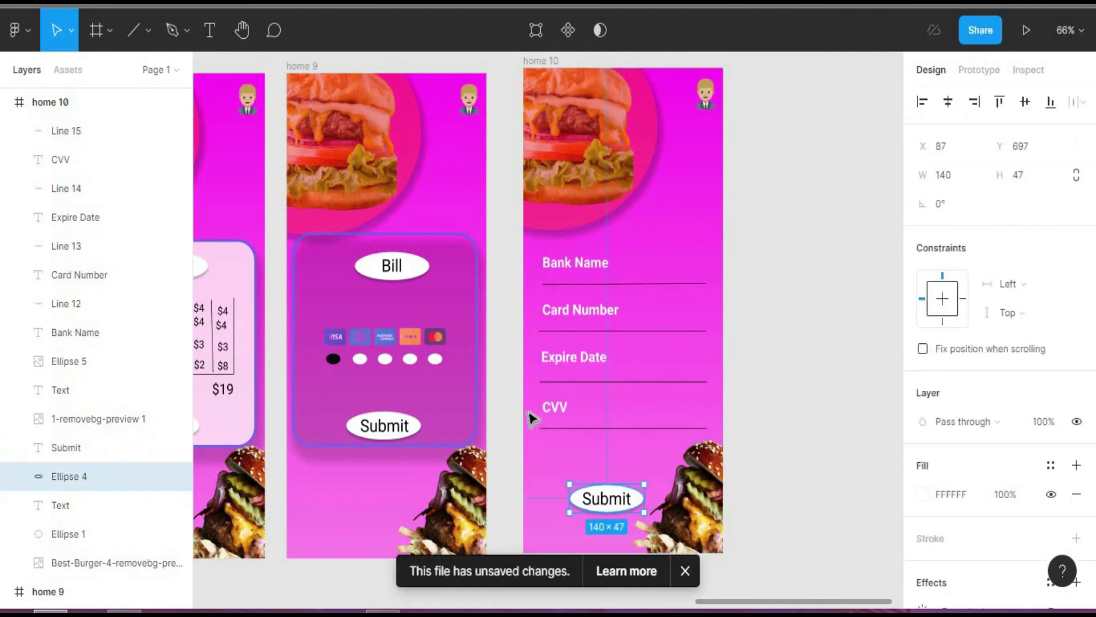
pyautogui.click(148, 31)
pyautogui.click(154, 63)
pyautogui.moveTo(542, 446); pyautogui.dragTo(552, 455)
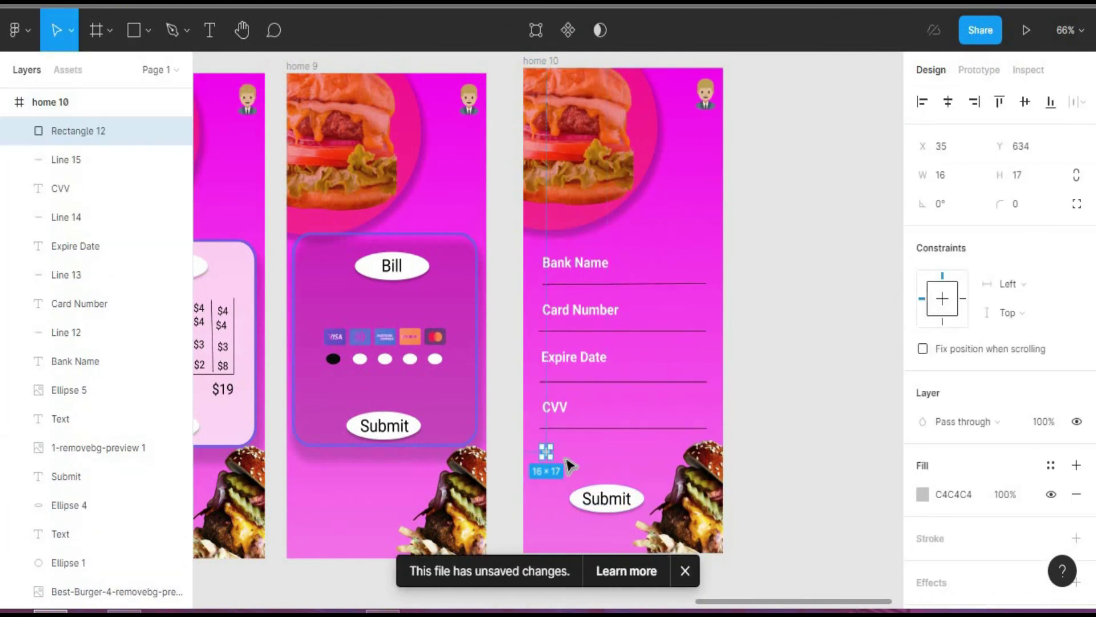
pyautogui.click(922, 494)
pyautogui.click(778, 517)
pyautogui.press('Escape')
pyautogui.click(571, 264)
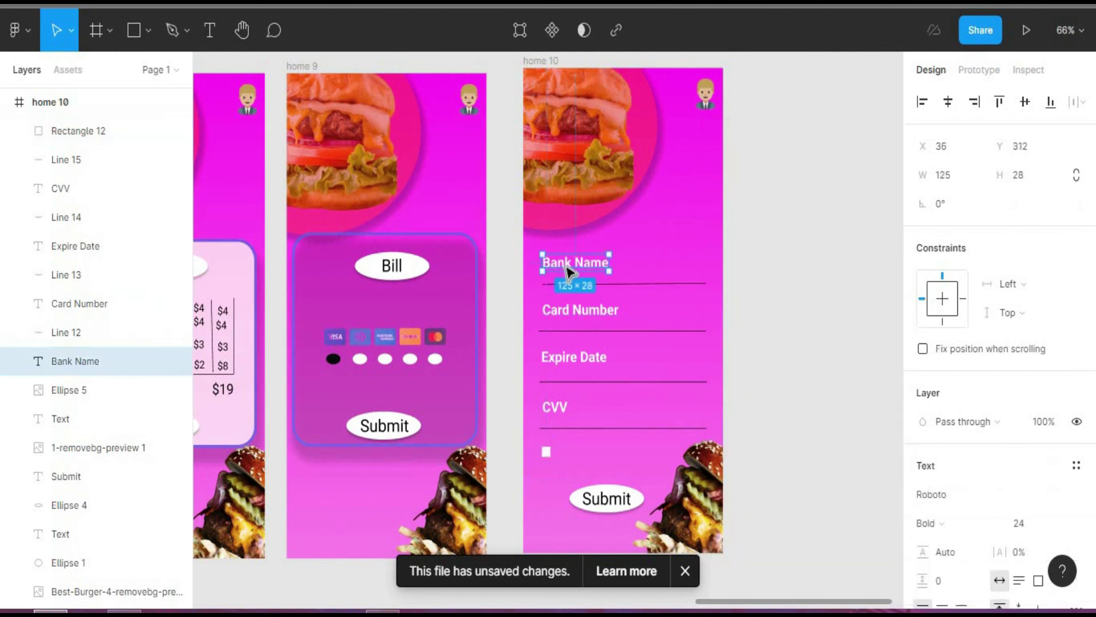
# Step: Place a size 14 copy of the label beside the checkbox for saving the bank number
pyautogui.hotkey('ctrl', 'c')
pyautogui.click(617, 371)
pyautogui.hotkey('ctrl', 'v')
pyautogui.moveTo(632, 242); pyautogui.dragTo(586, 465)
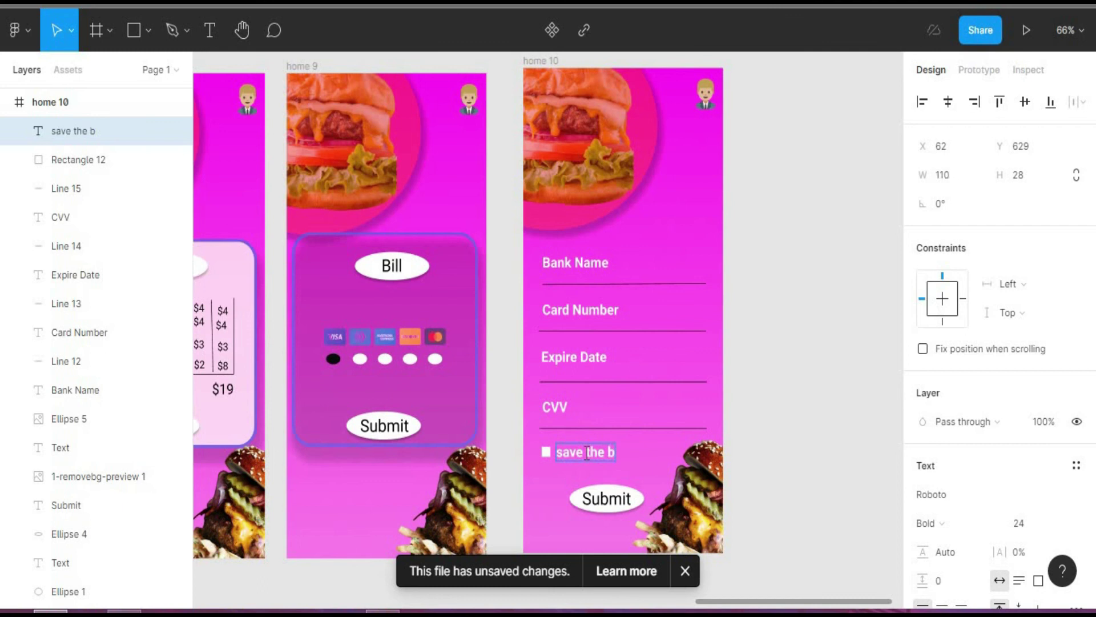
pyautogui.write('ank number')
pyautogui.click(1019, 523)
pyautogui.click(1040, 380)
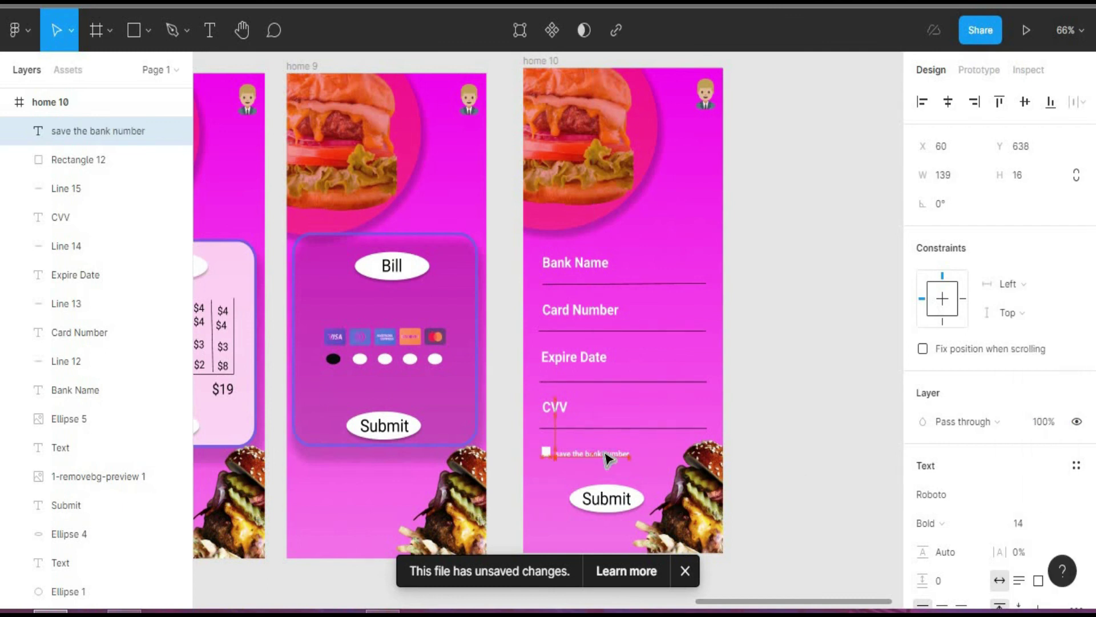
# Step: Move the Submit button up just below the checkbox
pyautogui.click(679, 474)
pyautogui.click(622, 500)
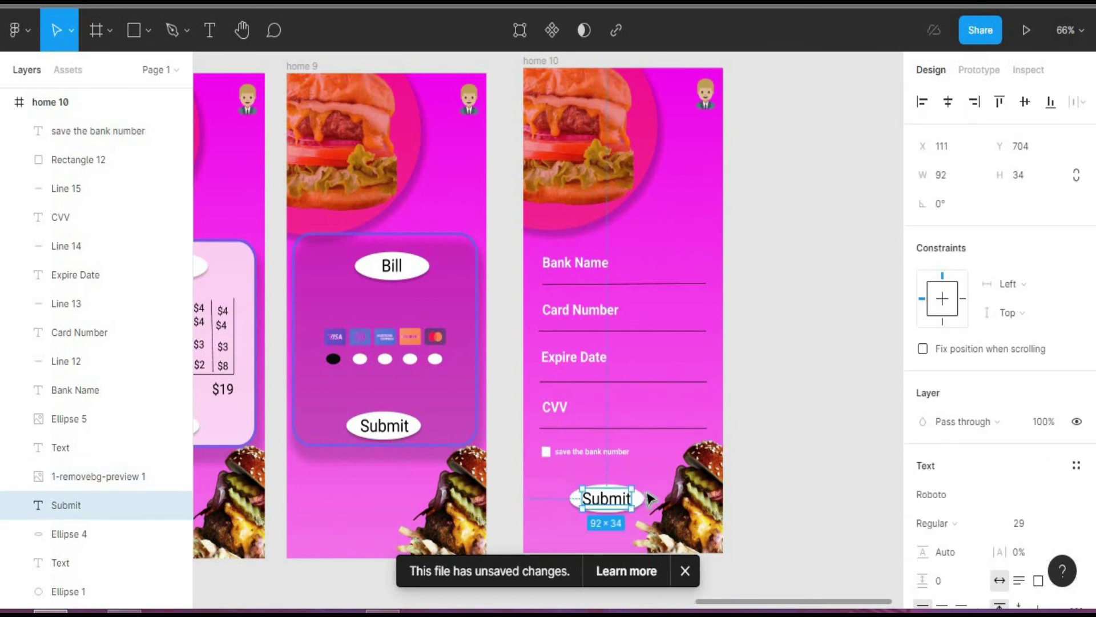
pyautogui.moveTo(642, 499); pyautogui.dragTo(635, 487)
pyautogui.click(609, 496)
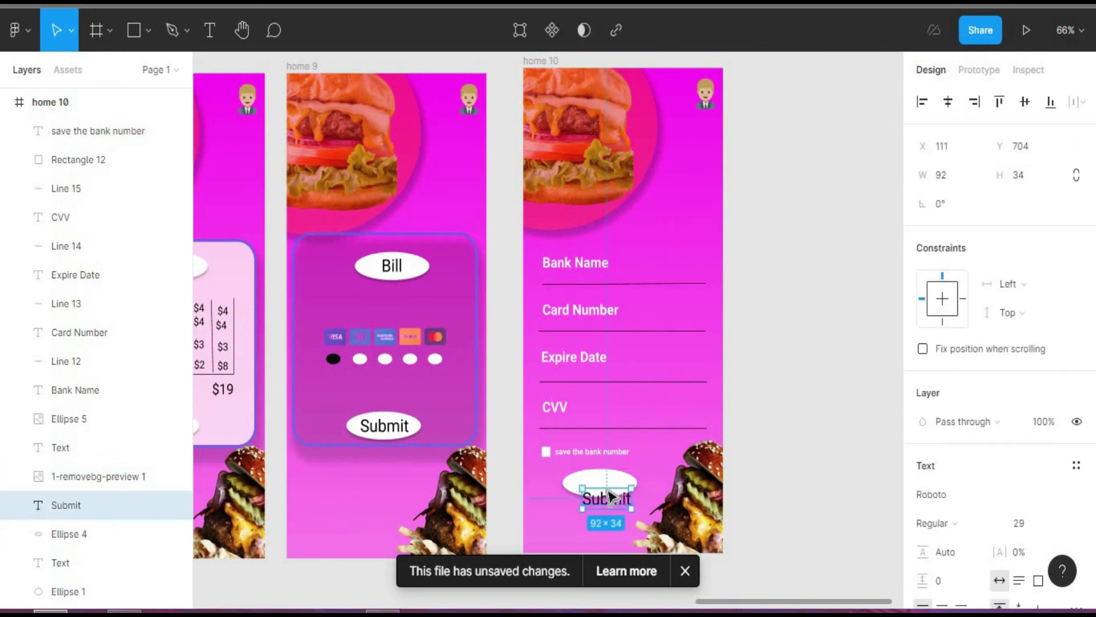
pyautogui.click(869, 432)
pyautogui.moveTo(777, 607); pyautogui.dragTo(208, 605)
# Step: Copy the home 1 BURGER splash frame and paste it as home 11 aligned beside home 10
pyautogui.click(359, 269)
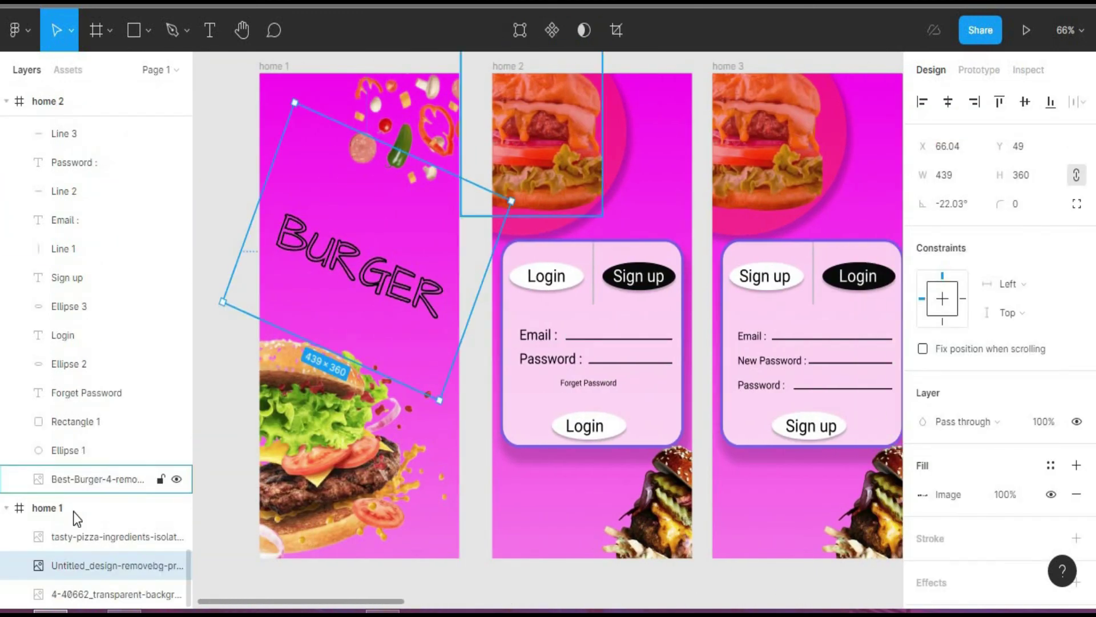
pyautogui.rightClick(77, 511)
pyautogui.press('Escape')
pyautogui.moveTo(351, 607); pyautogui.dragTo(845, 606)
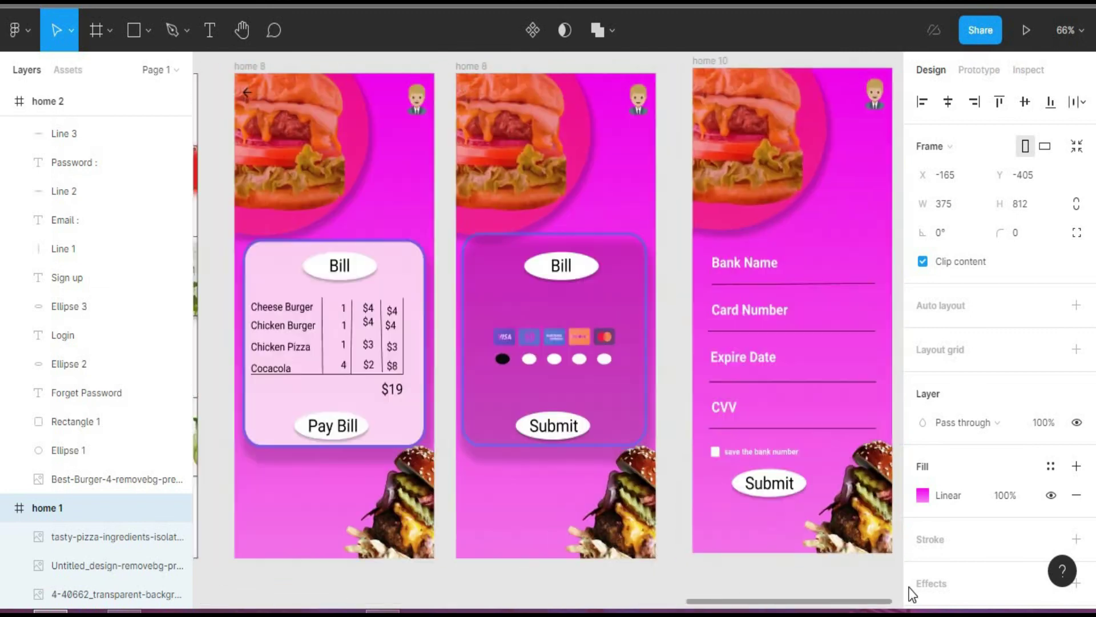
pyautogui.rightClick(717, 306)
pyautogui.click(734, 306)
pyautogui.moveTo(712, 249); pyautogui.dragTo(718, 121)
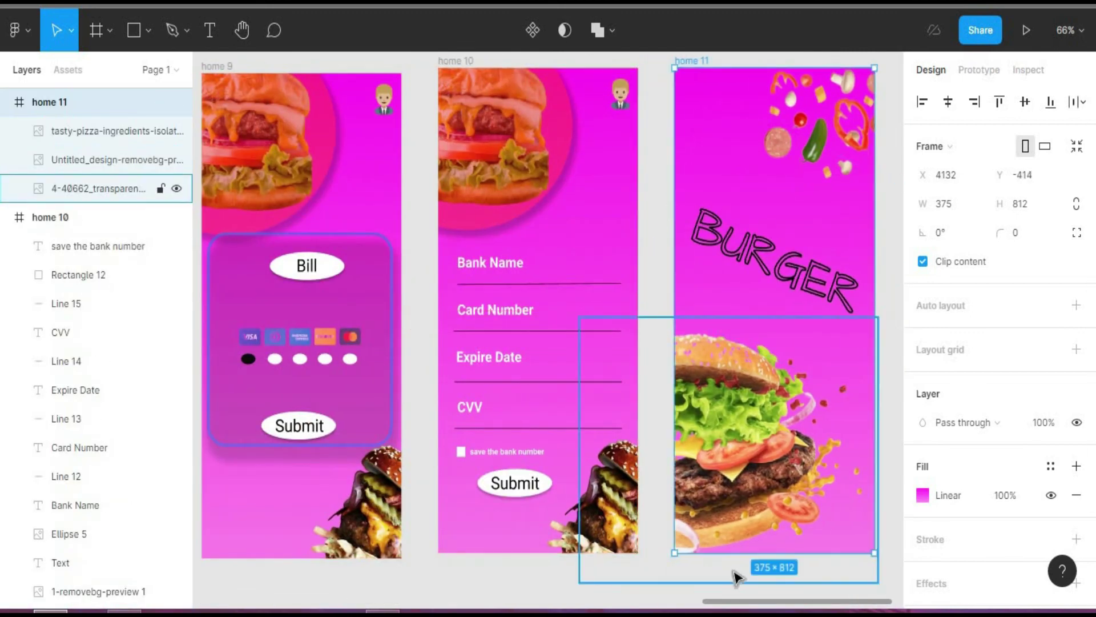
pyautogui.moveTo(764, 606)
pyautogui.mouseDown()
pyautogui.moveTo(208, 571)
pyautogui.moveTo(856, 605)
pyautogui.moveTo(271, 604)
pyautogui.mouseUp()
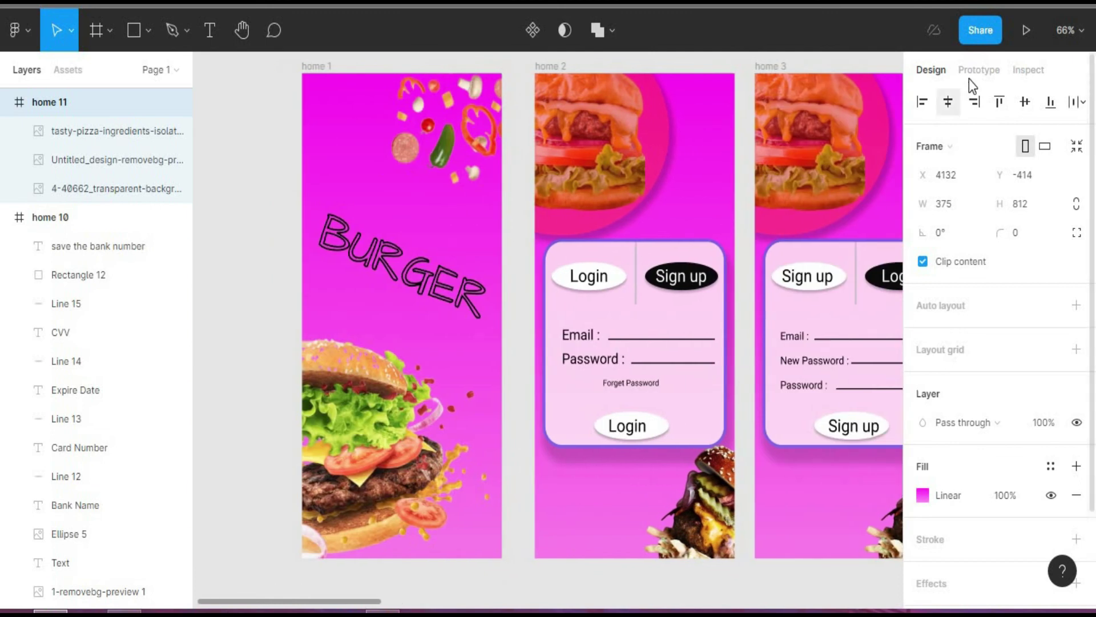
pyautogui.click(978, 69)
# Step: Link the Login option on home 2 to home 3 with an On tap navigate connection
pyautogui.click(467, 348)
pyautogui.press('Escape')
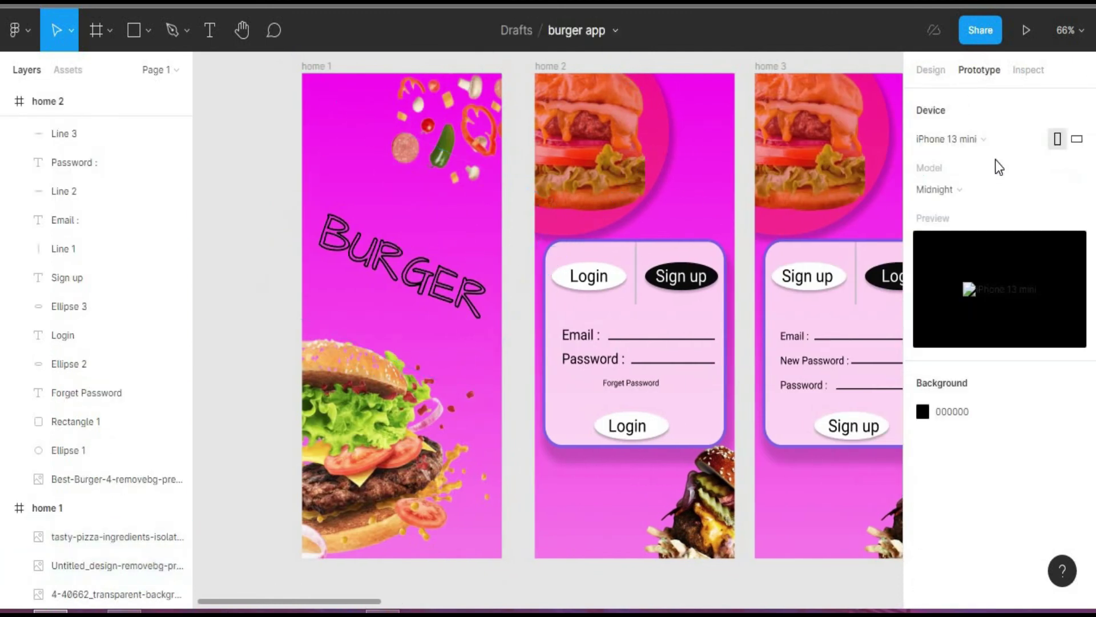
pyautogui.click(403, 267)
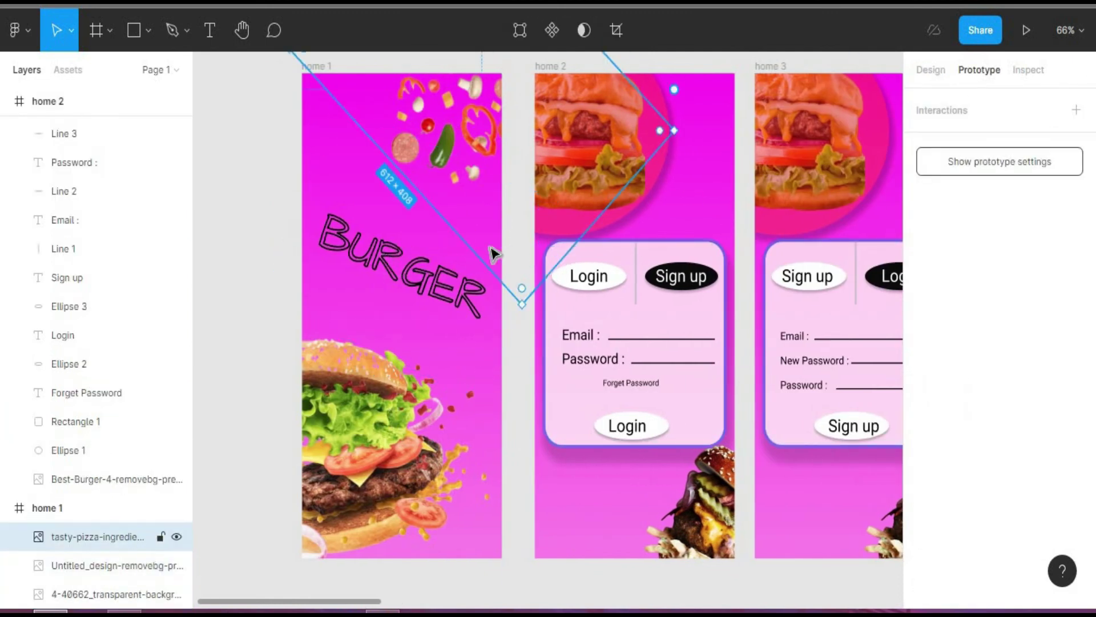
pyautogui.moveTo(554, 252)
pyautogui.mouseDown()
pyautogui.moveTo(774, 311)
pyautogui.moveTo(627, 323)
pyautogui.mouseUp()
pyautogui.hscroll(5, 791, 314)
pyautogui.click(320, 275)
pyautogui.moveTo(329, 275)
pyautogui.mouseDown()
pyautogui.moveTo(492, 315)
pyautogui.moveTo(708, 315)
pyautogui.mouseUp()
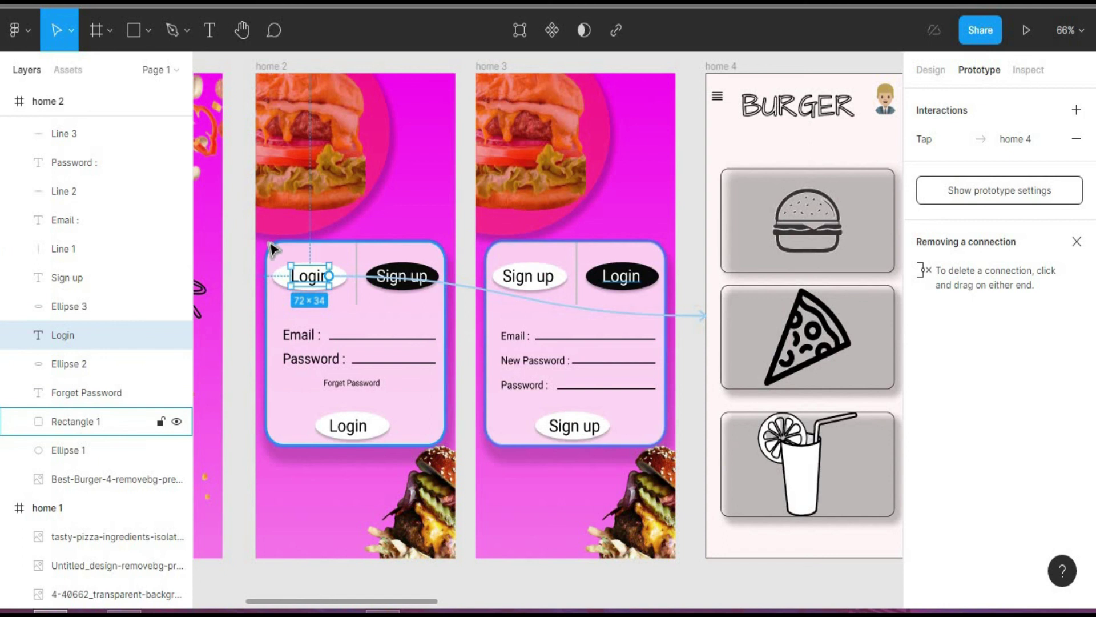
# Step: Make tapping Sign up on home 2 navigate to home 3
pyautogui.click(272, 249)
pyautogui.click(402, 275)
pyautogui.moveTo(430, 276); pyautogui.dragTo(476, 343)
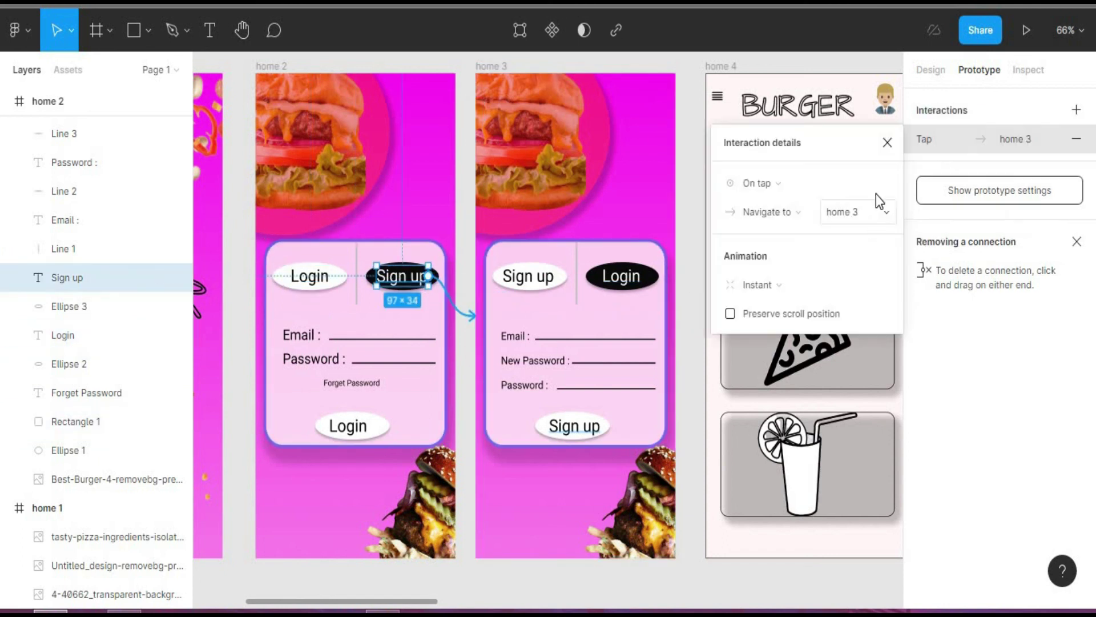
pyautogui.click(485, 496)
# Step: Link home 2's bottom Login button and home 3's Sign up button to home 4
pyautogui.click(350, 425)
pyautogui.moveTo(368, 425); pyautogui.dragTo(719, 473)
pyautogui.click(571, 426)
pyautogui.moveTo(600, 426); pyautogui.dragTo(751, 520)
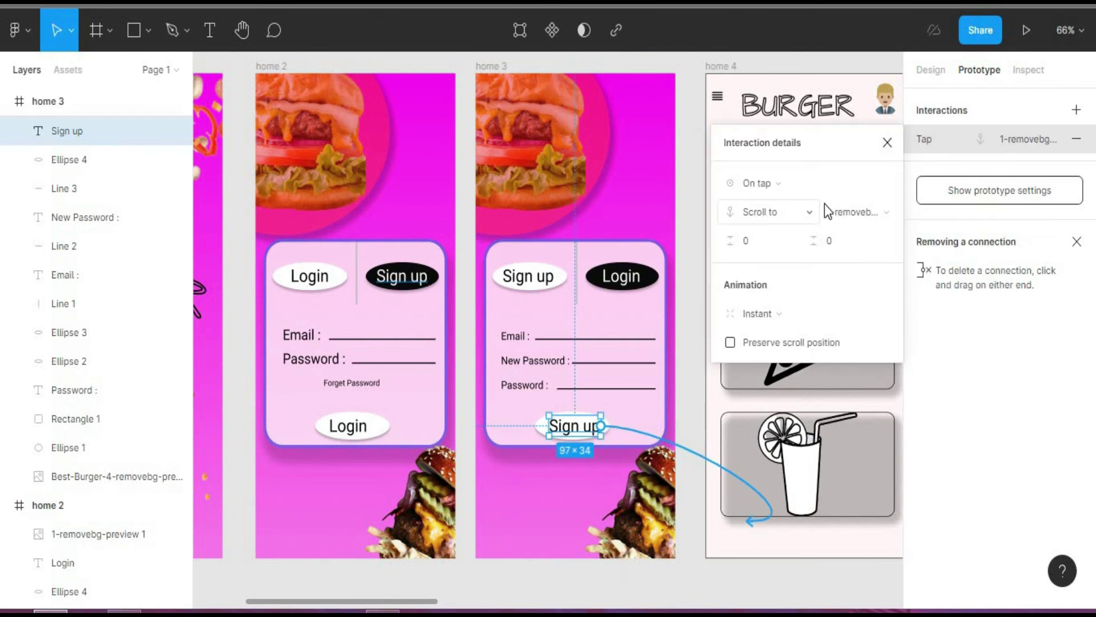
pyautogui.click(887, 142)
pyautogui.hscroll(5, 514, 286)
pyautogui.hscroll(4, 514, 285)
# Step: Link home 4's burger, pizza and drink cards to home 5, home 6 and home 7
pyautogui.click(466, 239)
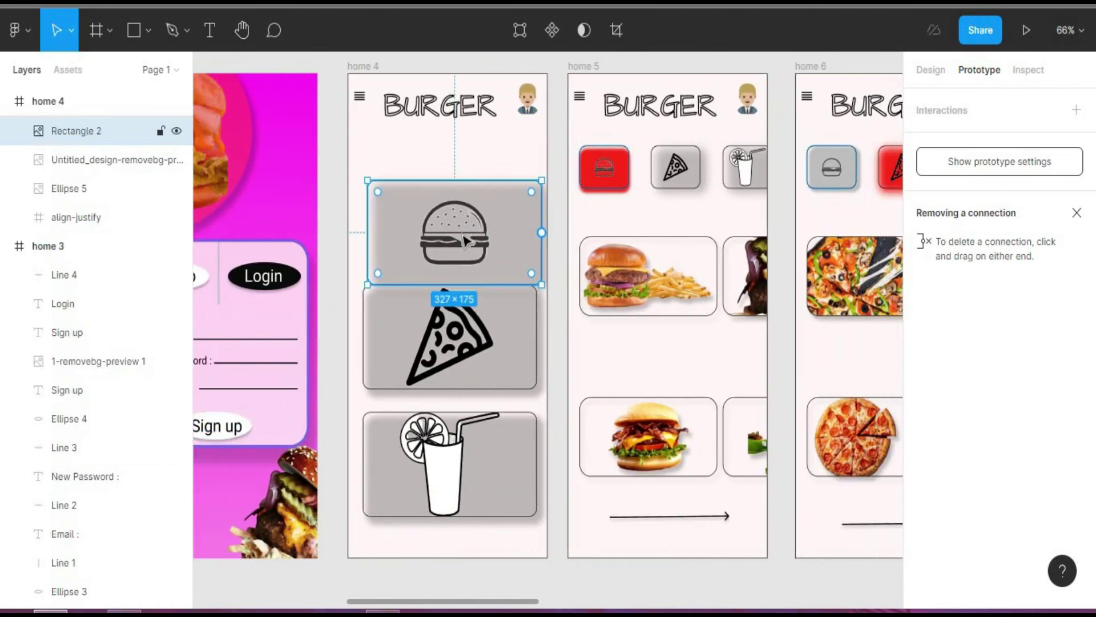
pyautogui.moveTo(537, 219); pyautogui.dragTo(562, 328)
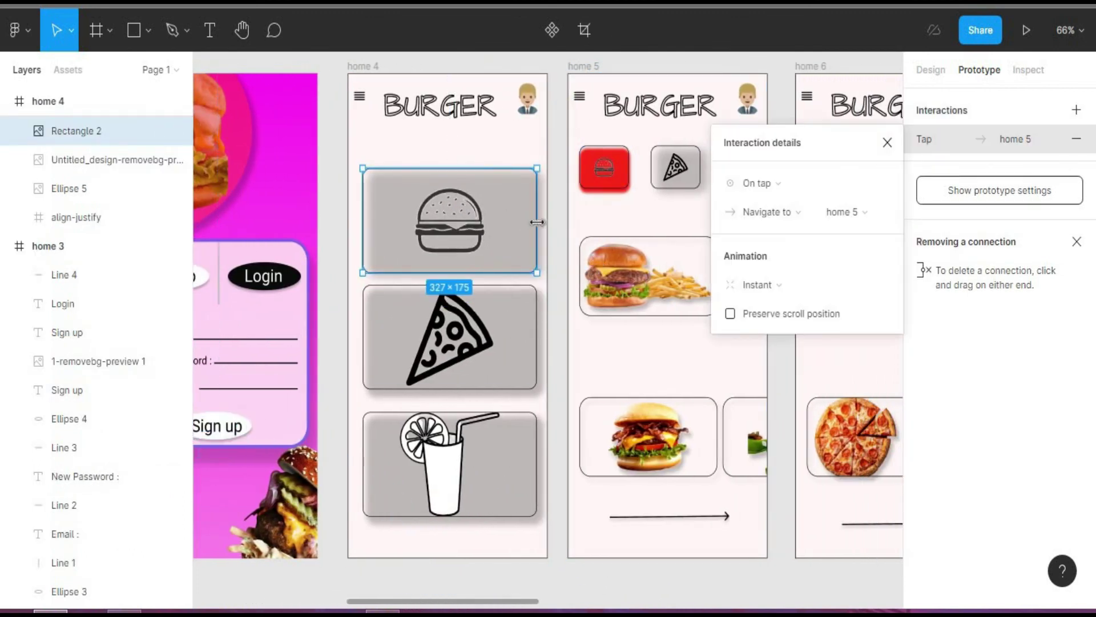
pyautogui.click(514, 227)
pyautogui.moveTo(514, 228)
pyautogui.mouseDown()
pyautogui.moveTo(523, 342)
pyautogui.moveTo(657, 280)
pyautogui.mouseUp()
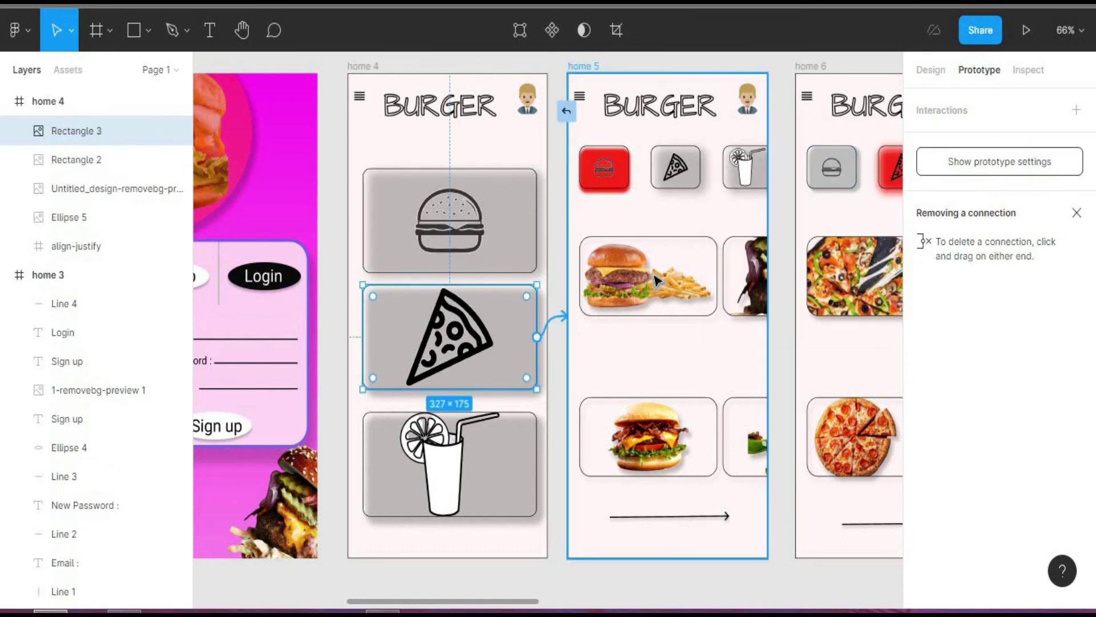
pyautogui.moveTo(737, 234); pyautogui.dragTo(802, 231)
pyautogui.hscroll(5, 677, 429)
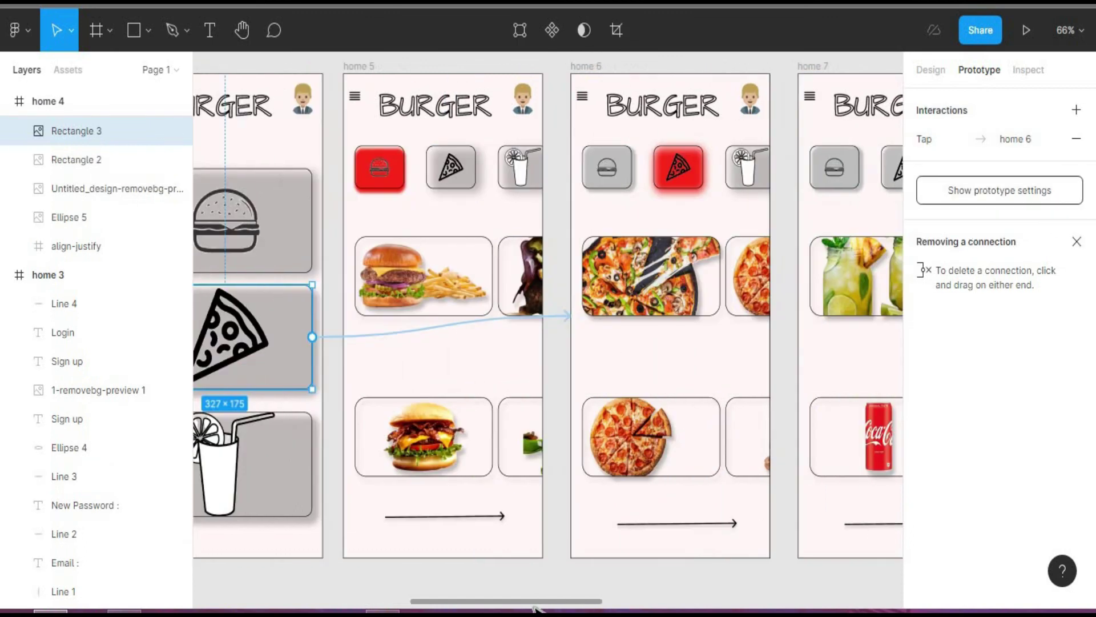
pyautogui.moveTo(171, 337); pyautogui.dragTo(171, 463)
pyautogui.moveTo(258, 463); pyautogui.dragTo(748, 440)
pyautogui.click(888, 143)
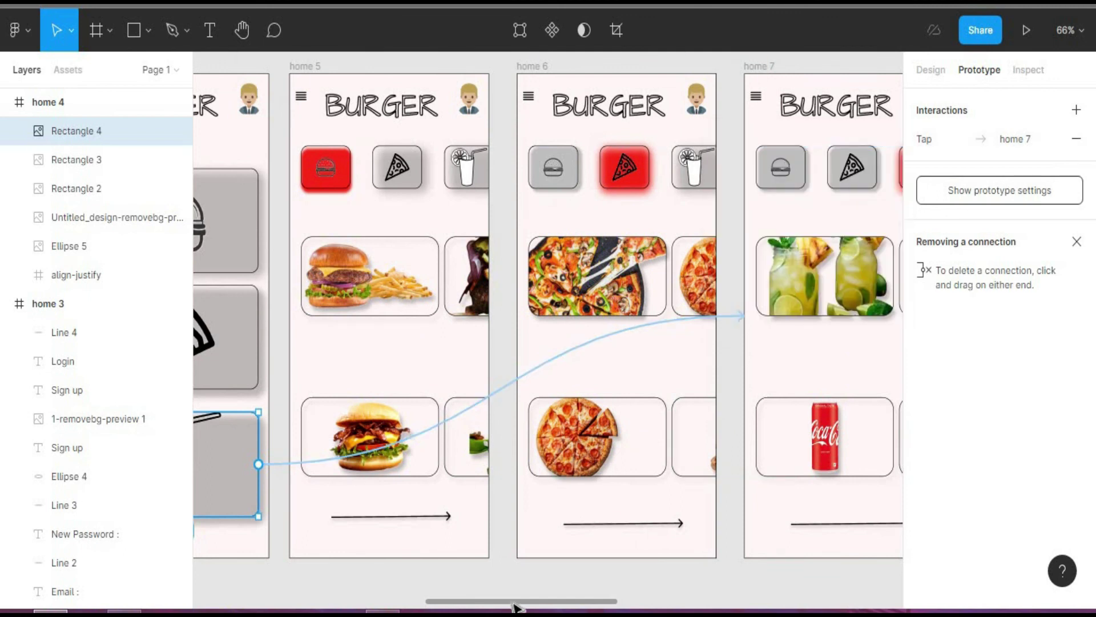
# Step: Link home 6's burger button to home 5 and home 5's pizza button to home 6
pyautogui.moveTo(514, 601); pyautogui.dragTo(542, 603)
pyautogui.click(539, 174)
pyautogui.click(454, 167)
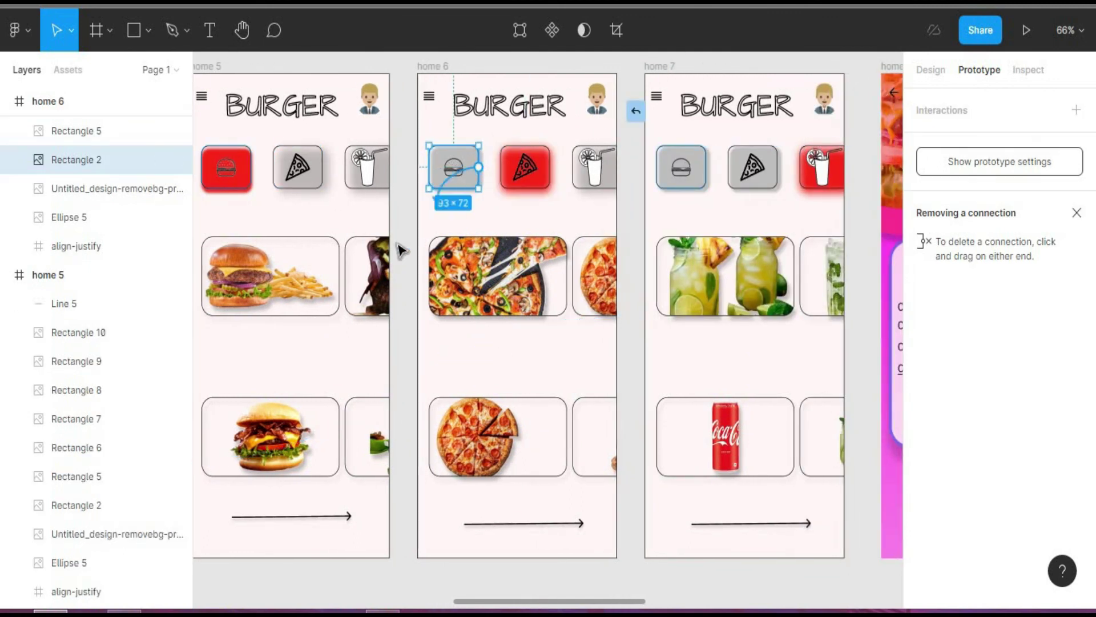
pyautogui.moveTo(478, 167); pyautogui.dragTo(394, 314)
pyautogui.click(888, 140)
pyautogui.click(320, 171)
pyautogui.moveTo(324, 167); pyautogui.dragTo(456, 313)
pyautogui.moveTo(523, 601); pyautogui.dragTo(546, 602)
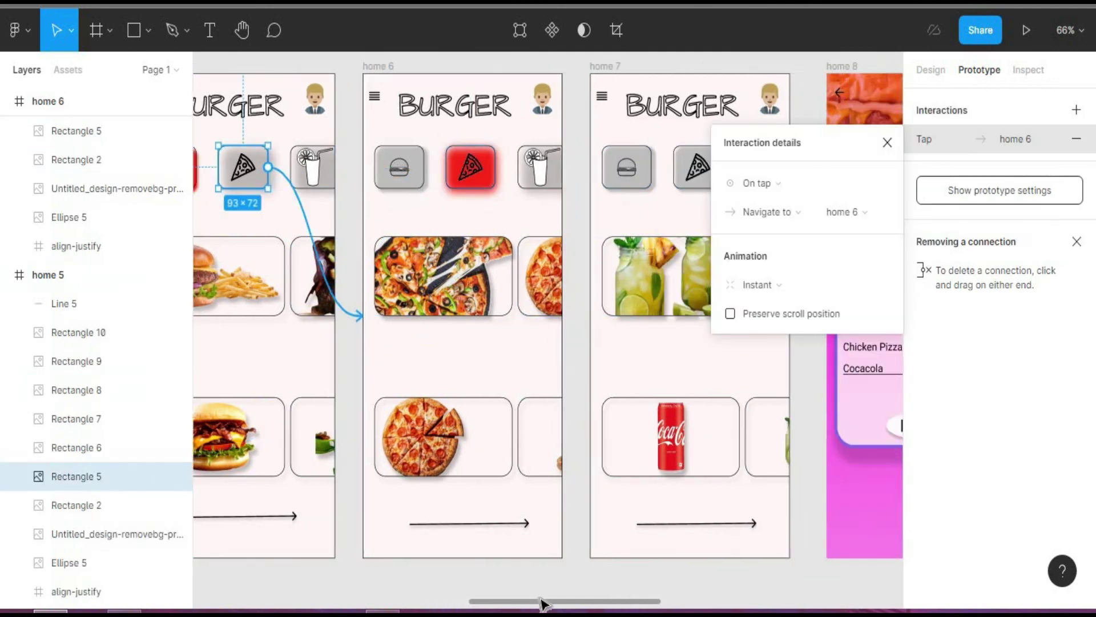
# Step: Wire home 6's drink button, and link home 7's burger and pizza buttons to home 5 and 6
pyautogui.click(514, 171)
pyautogui.moveTo(539, 167); pyautogui.dragTo(543, 285)
pyautogui.click(609, 169)
pyautogui.moveTo(625, 168); pyautogui.dragTo(300, 318)
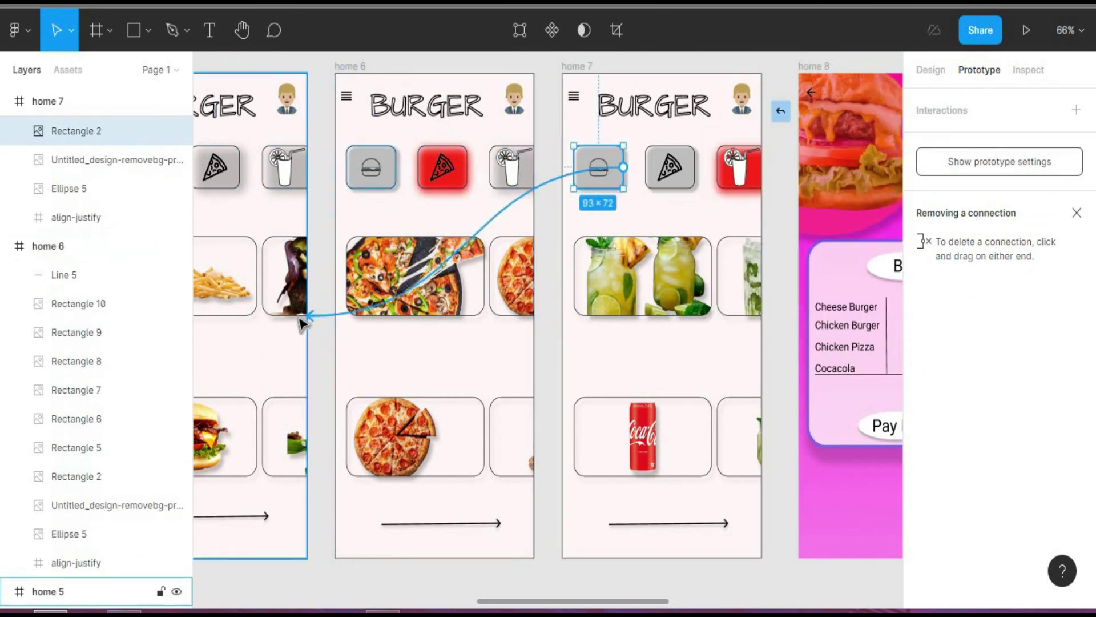
pyautogui.click(670, 168)
pyautogui.moveTo(695, 167); pyautogui.dragTo(537, 314)
pyautogui.moveTo(568, 601); pyautogui.dragTo(636, 601)
# Step: Make the mojito card open the home 8 bill and connect home 8's back arrow
pyautogui.click(497, 324)
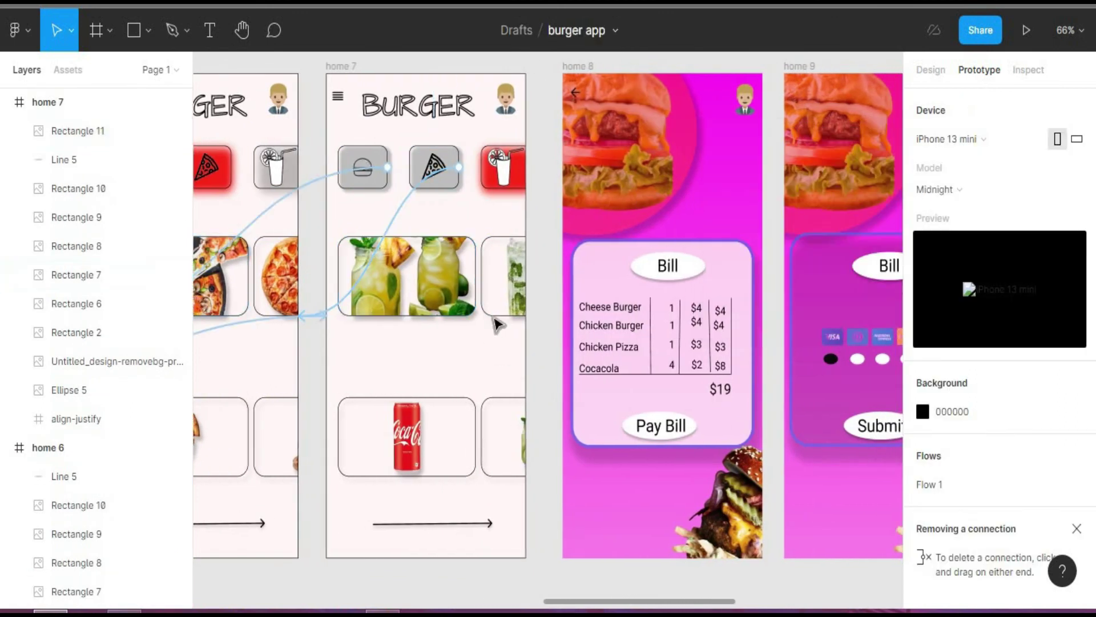
pyautogui.moveTo(476, 277); pyautogui.dragTo(594, 365)
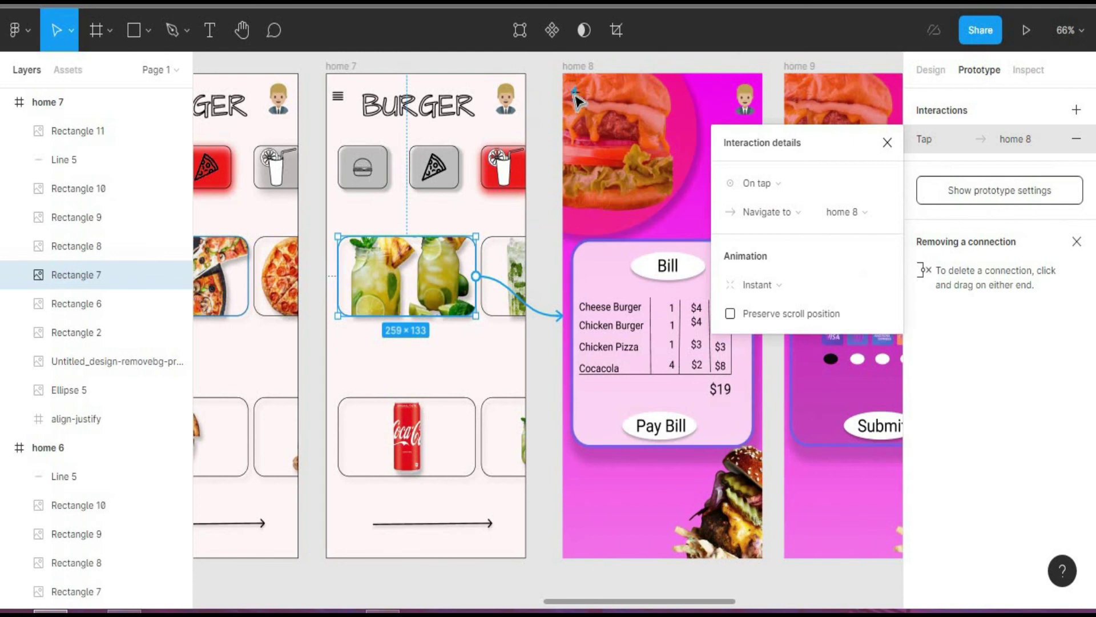
pyautogui.click(574, 93)
pyautogui.moveTo(583, 93); pyautogui.dragTo(434, 275)
pyautogui.moveTo(610, 601); pyautogui.dragTo(648, 602)
# Step: Add tap connections from home 8's Pay Bill button and home 9's payment option
pyautogui.click(552, 433)
pyautogui.moveTo(552, 426); pyautogui.dragTo(742, 320)
pyautogui.moveTo(665, 601); pyautogui.dragTo(702, 601)
pyautogui.click(636, 428)
pyautogui.click(571, 359)
pyautogui.moveTo(578, 358)
pyautogui.mouseDown()
pyautogui.moveTo(726, 421)
pyautogui.moveTo(622, 426)
pyautogui.mouseUp()
pyautogui.press('Escape')
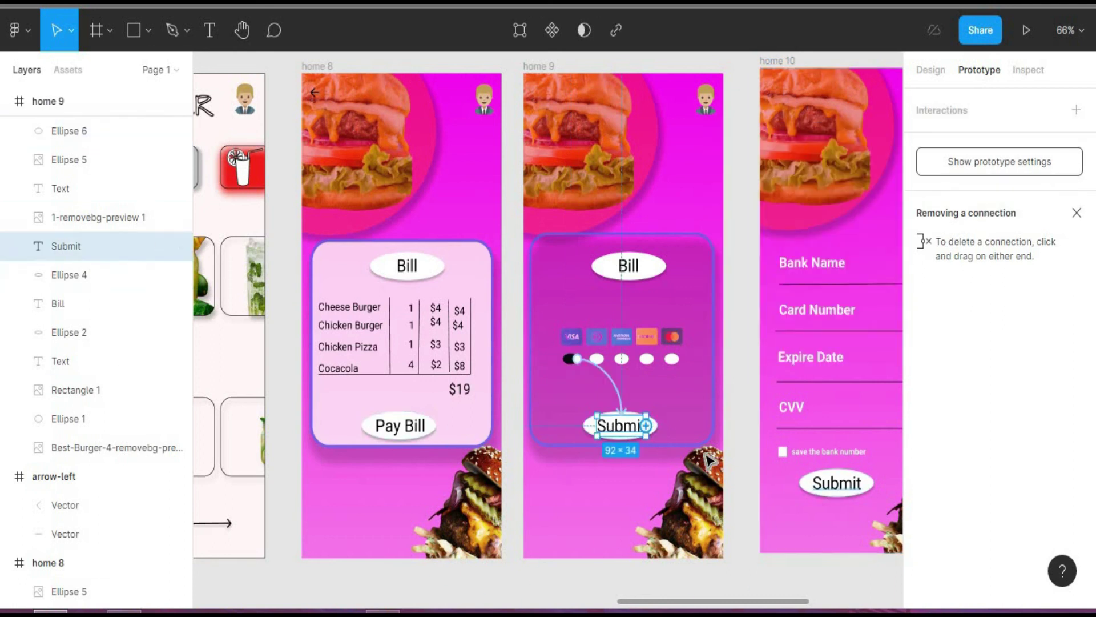
pyautogui.moveTo(765, 602); pyautogui.dragTo(811, 601)
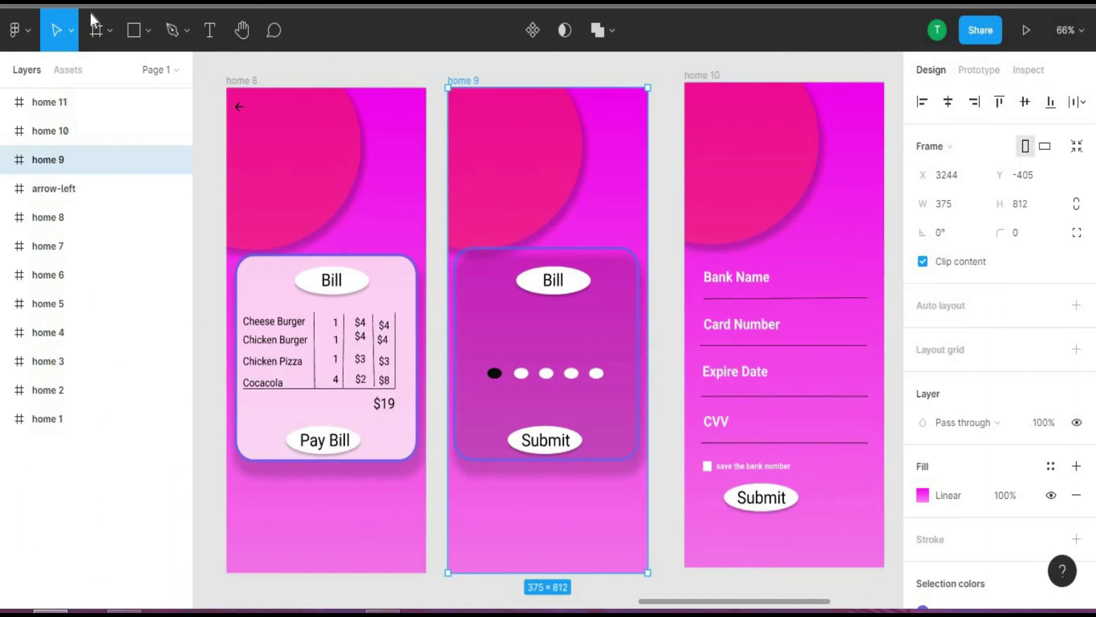
pyautogui.click(415, 313)
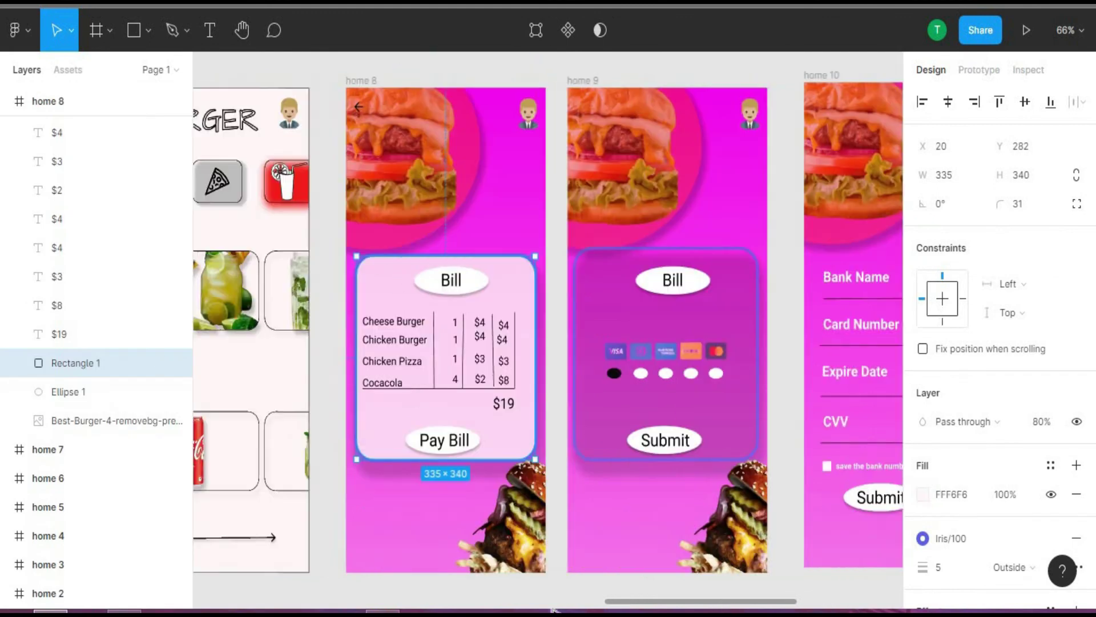
pyautogui.moveTo(725, 601); pyautogui.dragTo(360, 601)
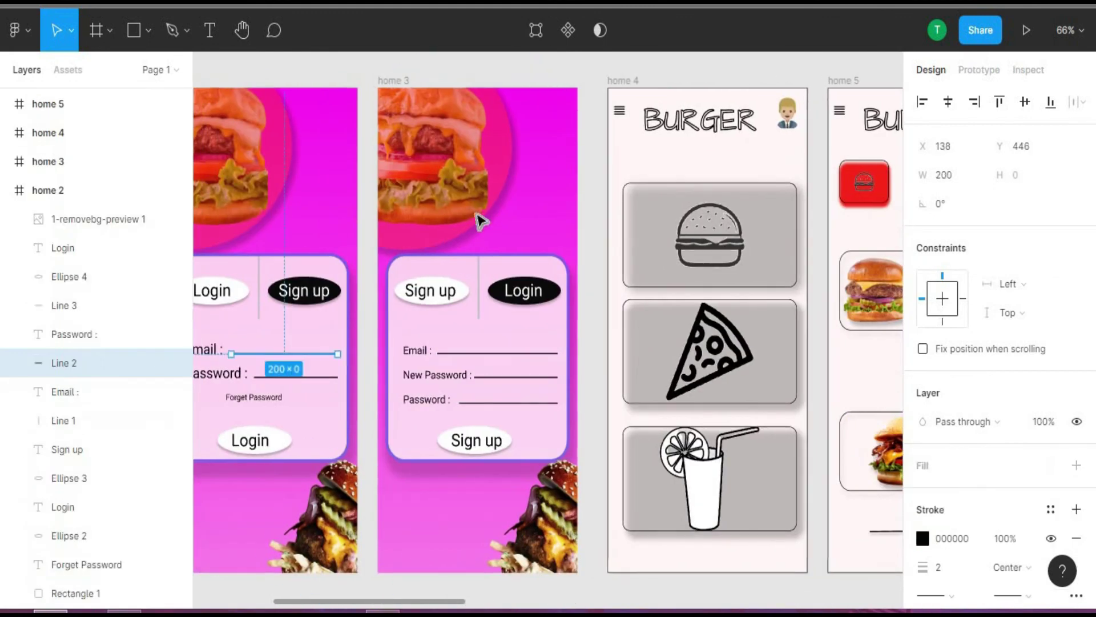
pyautogui.press('Escape')
pyautogui.moveTo(457, 601); pyautogui.dragTo(825, 601)
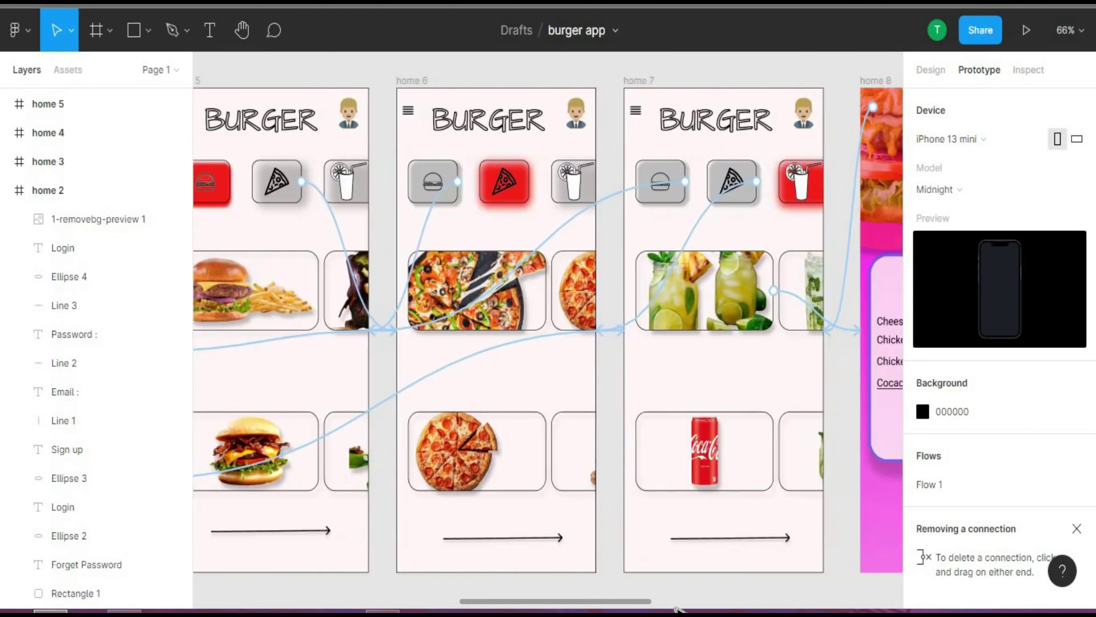
pyautogui.click(1025, 79)
pyautogui.hotkey('shift', '1')
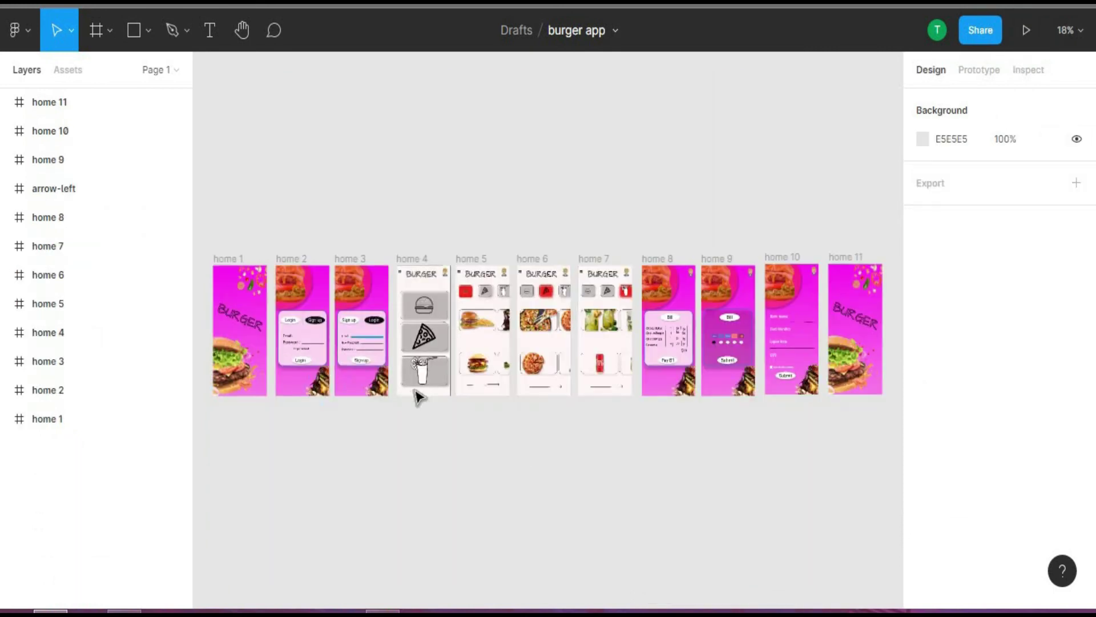
pyautogui.scroll(2, 440, 392)
pyautogui.scroll(4, 442, 394)
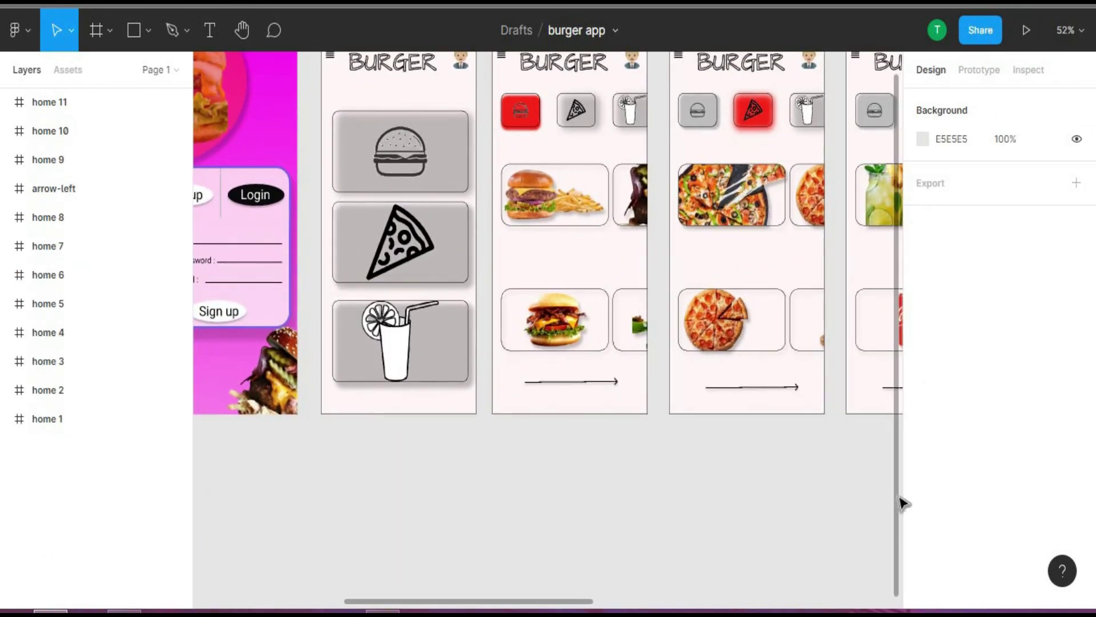
pyautogui.scroll(2, 900, 501)
pyautogui.scroll(2, 908, 402)
pyautogui.scroll(2, 908, 402)
pyautogui.moveTo(519, 601)
pyautogui.mouseDown()
pyautogui.moveTo(333, 601)
pyautogui.moveTo(852, 600)
pyautogui.mouseUp()
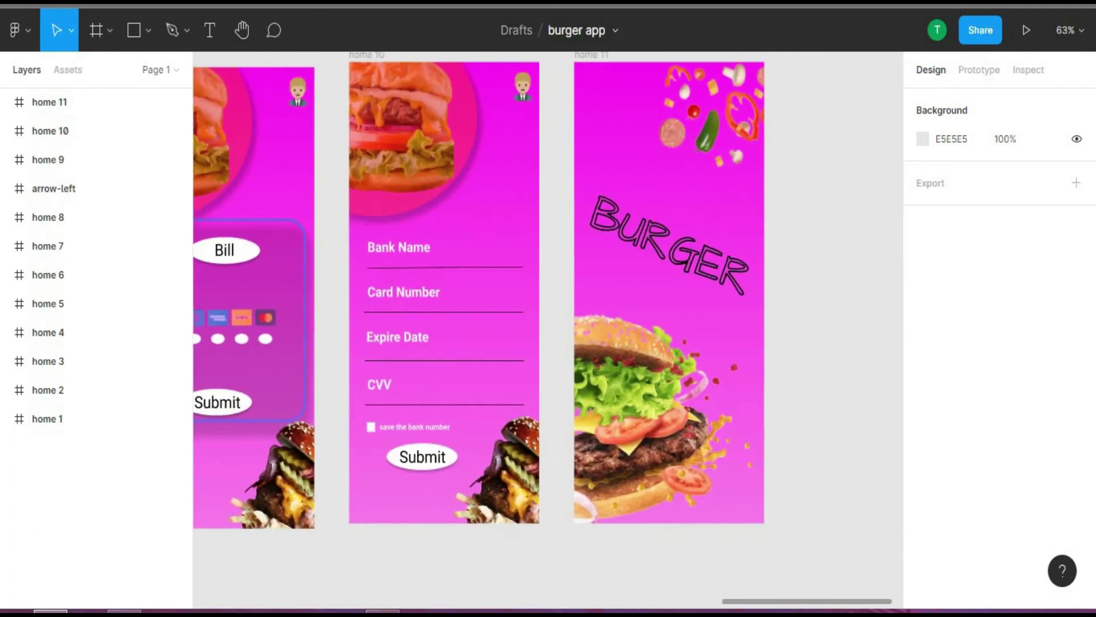